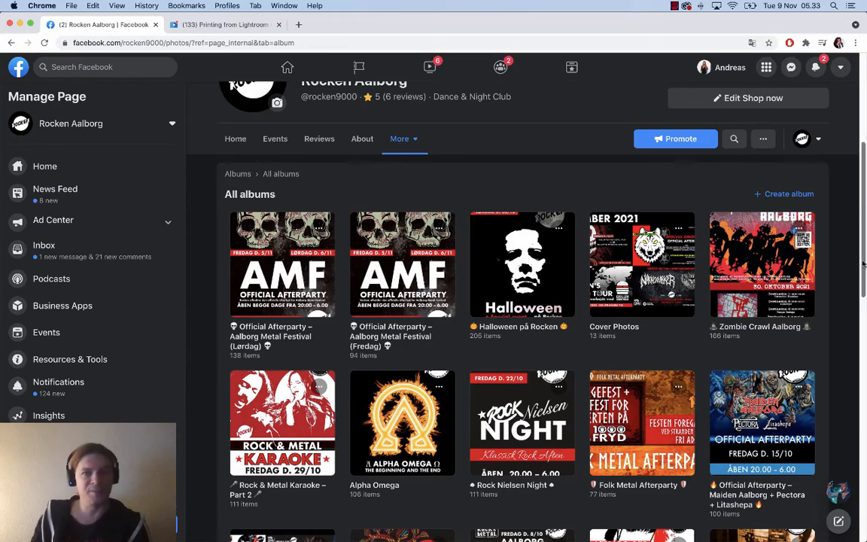
Browse the Rocken Aalborg page's photo albums and open the Alpha Omega album to view its photos
scroll(863, 263, down, 1)
scroll(863, 277, down, 3)
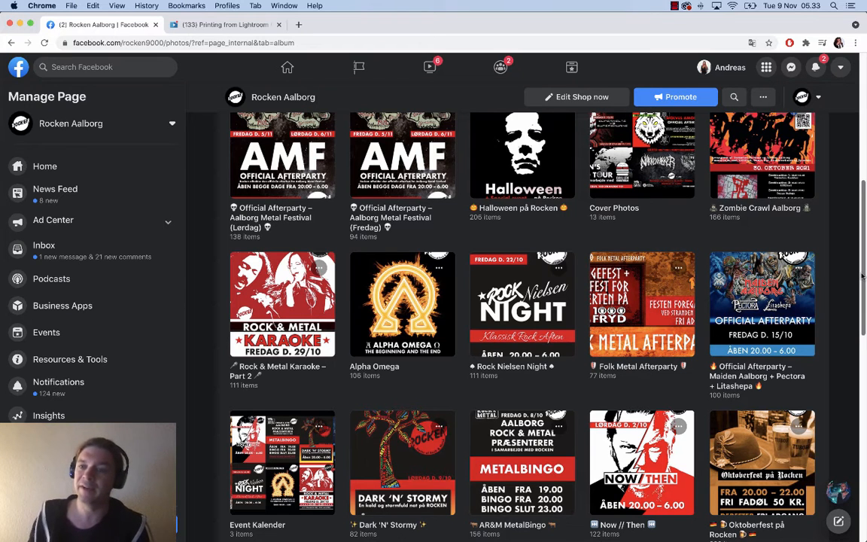
mouse_move(862, 276)
mouse_down()
mouse_move(862, 286)
mouse_move(862, 277)
mouse_up()
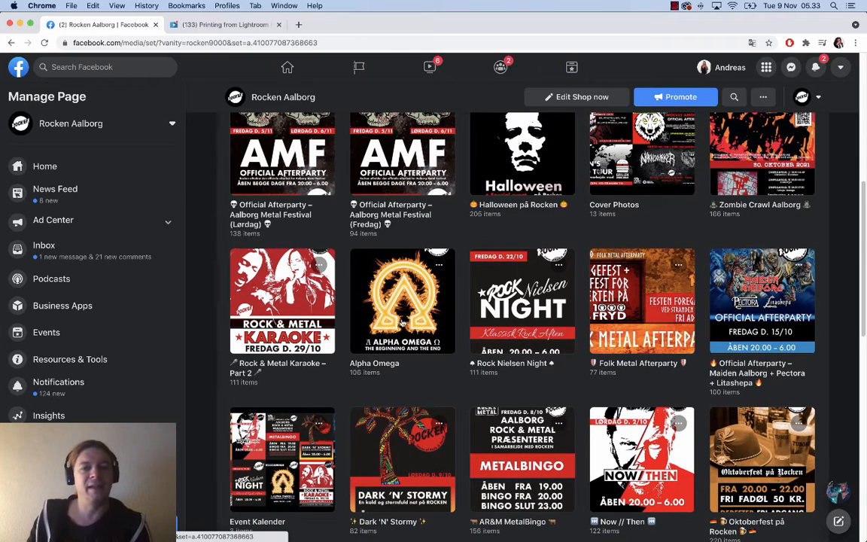
click(360, 292)
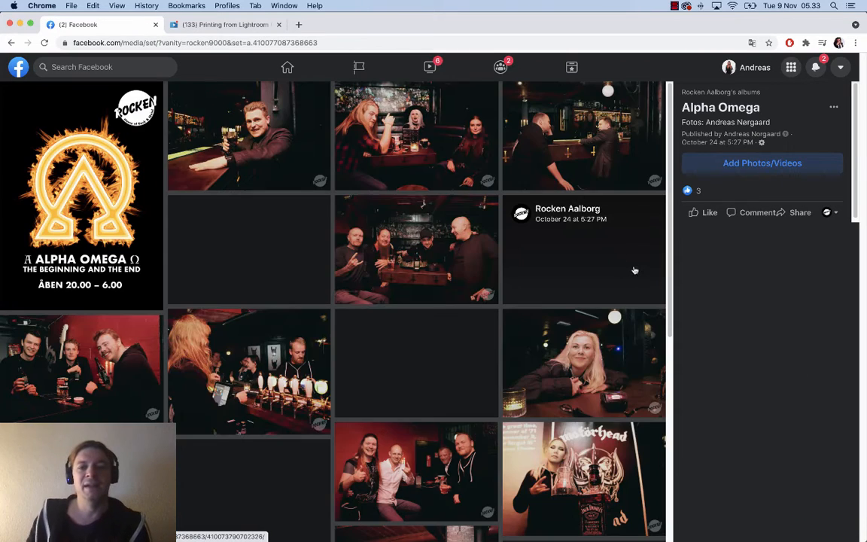
mouse_move(667, 205)
mouse_down()
mouse_move(667, 380)
mouse_move(648, 326)
mouse_move(652, 213)
mouse_up()
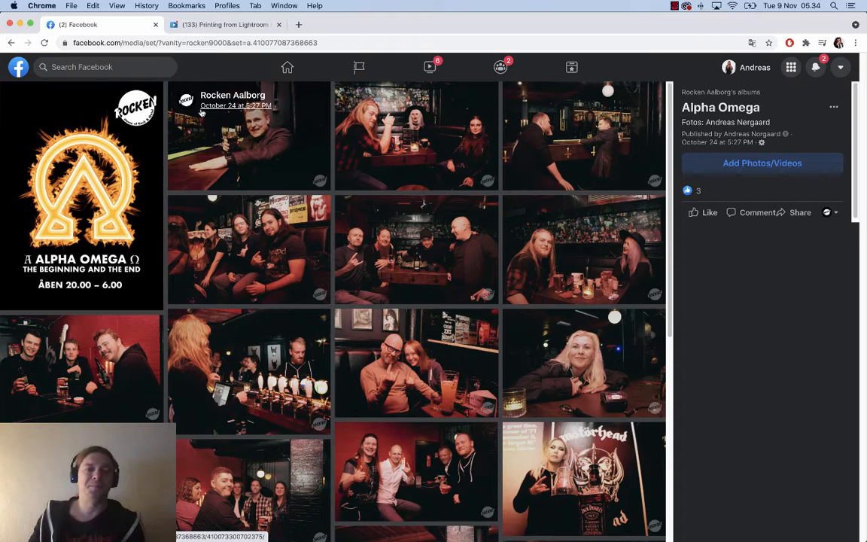
Switch to LinkedIn Learning and search for "lightroom classic essential training"
click(253, 26)
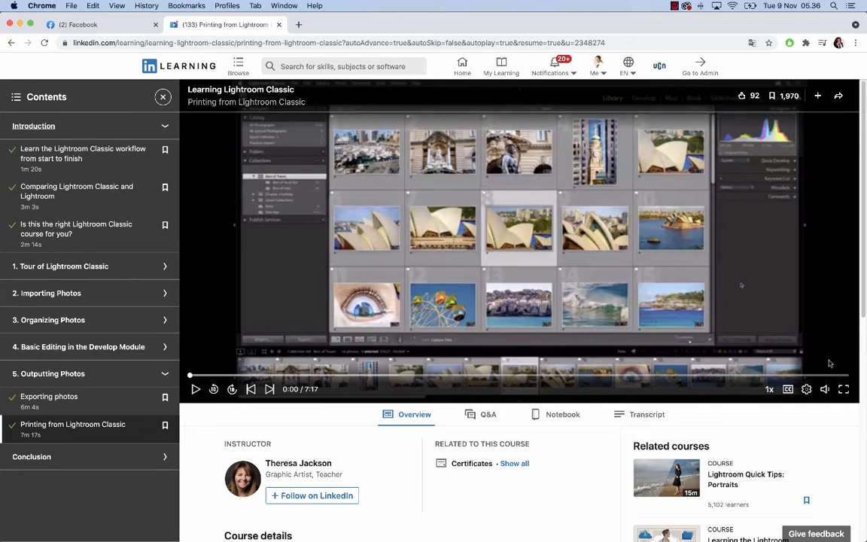
click(378, 63)
text(Ligh)
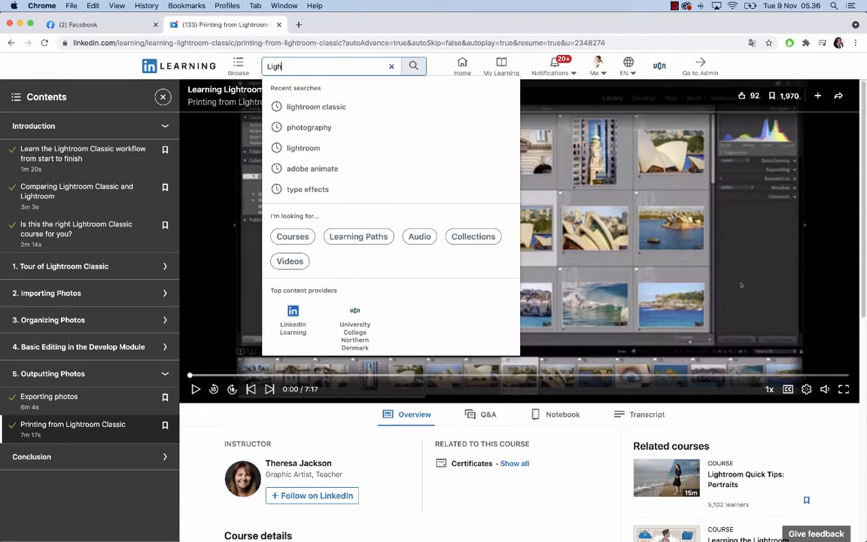
text(troom )
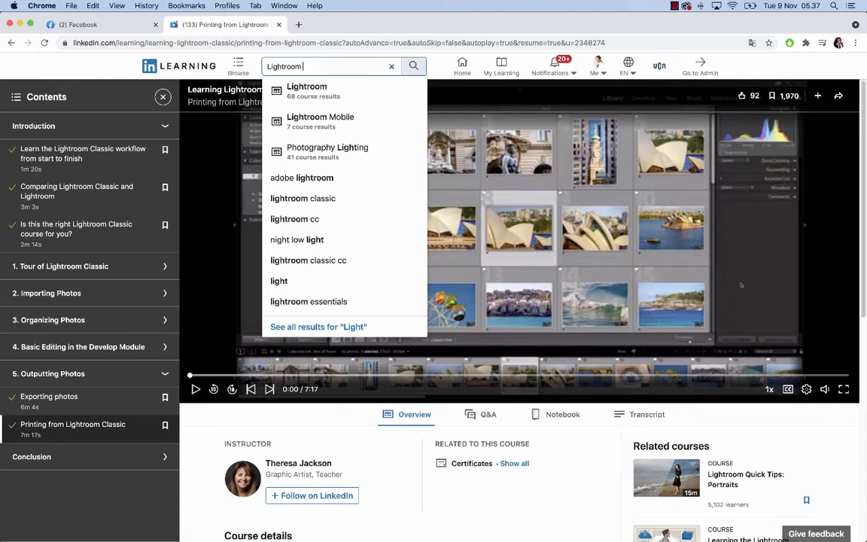
text(Clas)
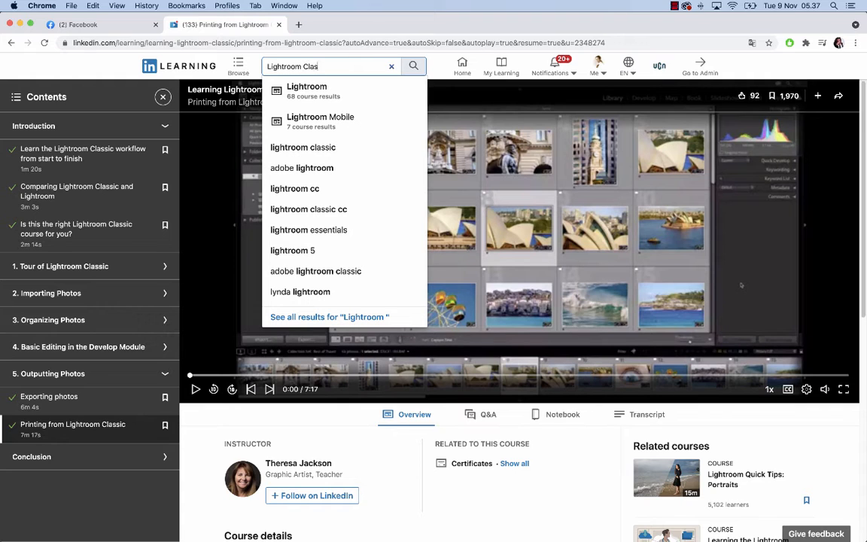
text(sic es)
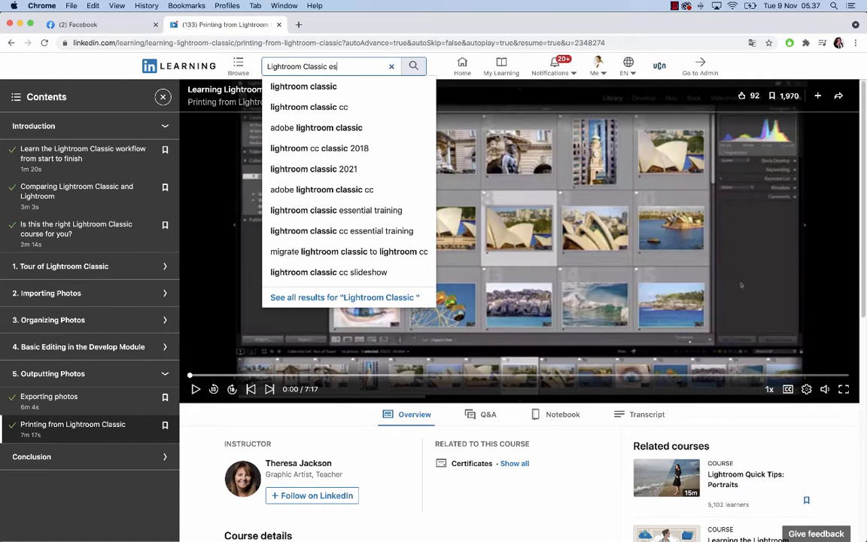
text(sential training)
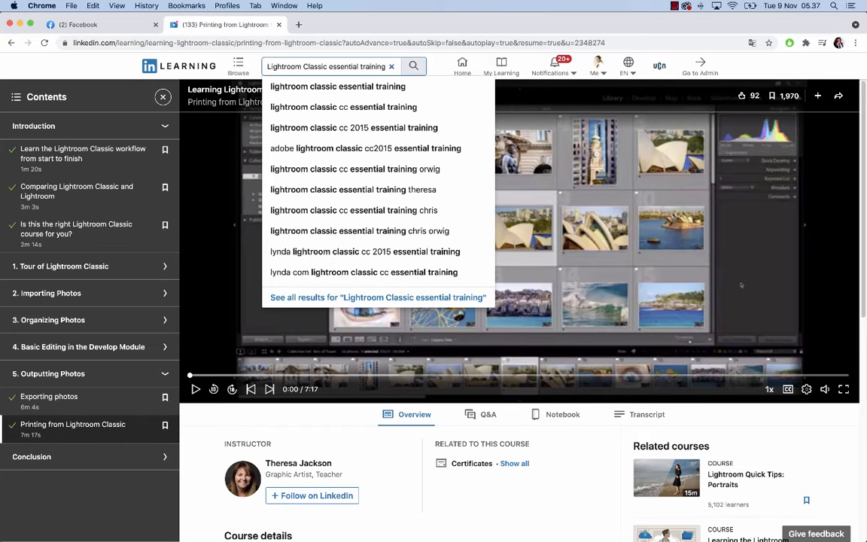
click(369, 86)
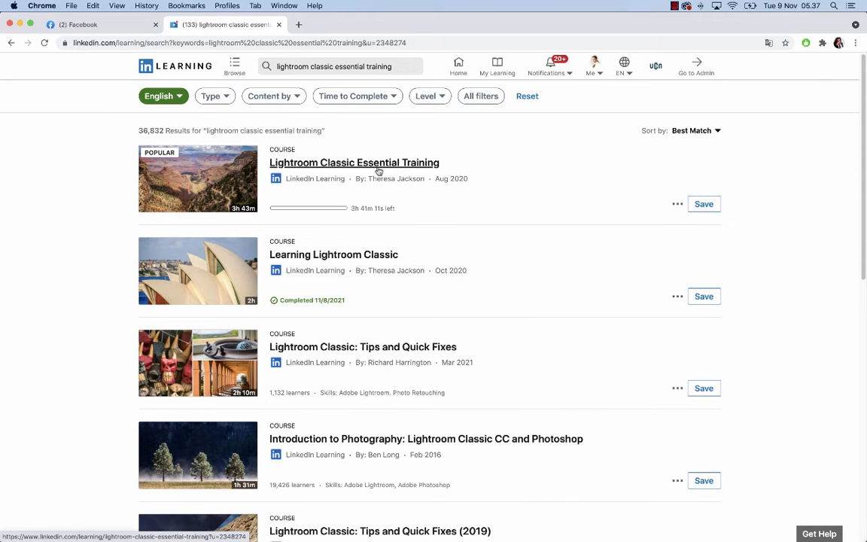
Open the Lightroom Classic Essential Training course and pause its introduction video
click(340, 154)
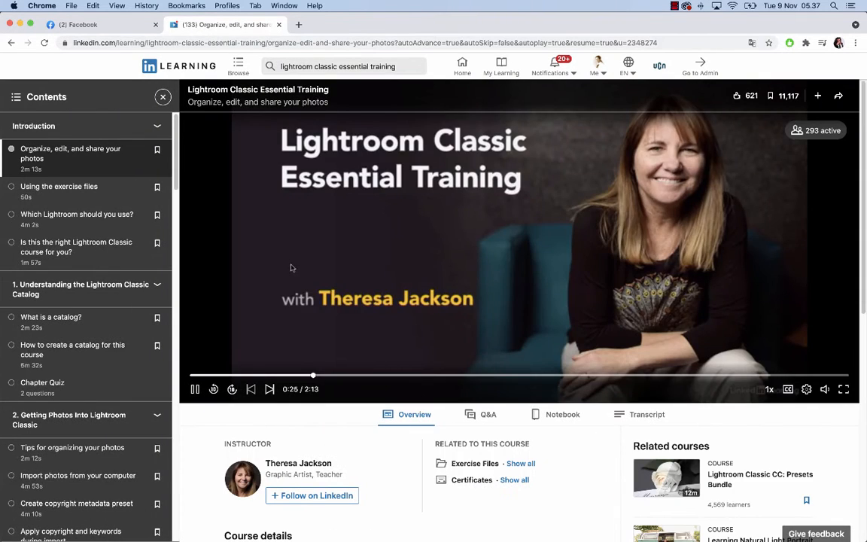
click(195, 389)
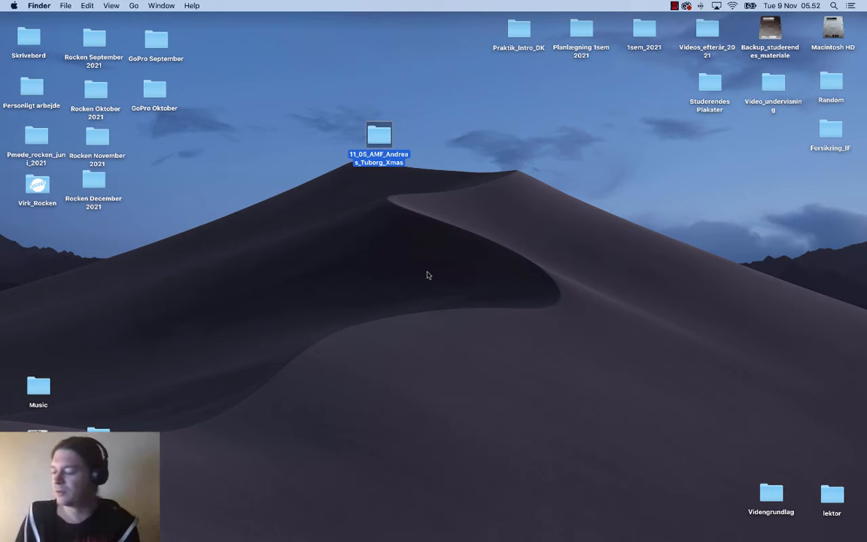
In Finder, open the 11_05 AMF Tuborg Xmas photo folder on the desktop and select IMG_1392.JPG
double_click(379, 143)
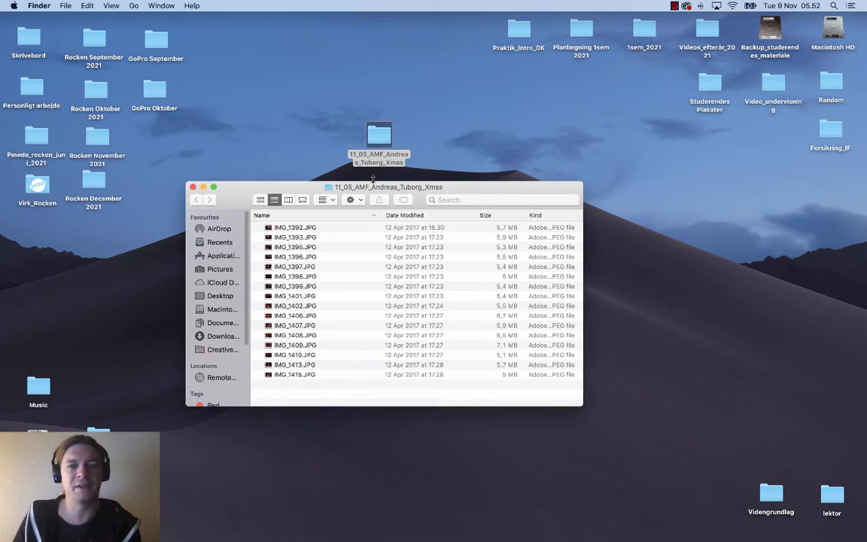
drag(287, 173, 321, 194)
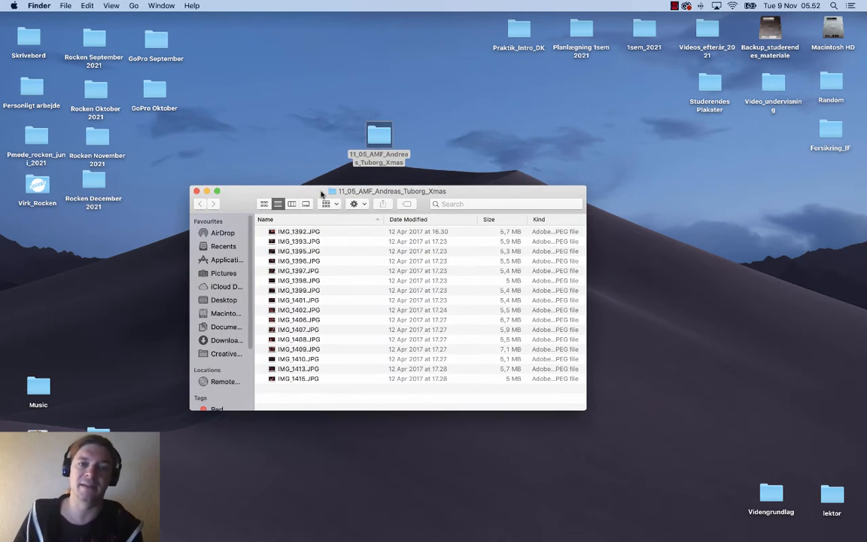
click(315, 234)
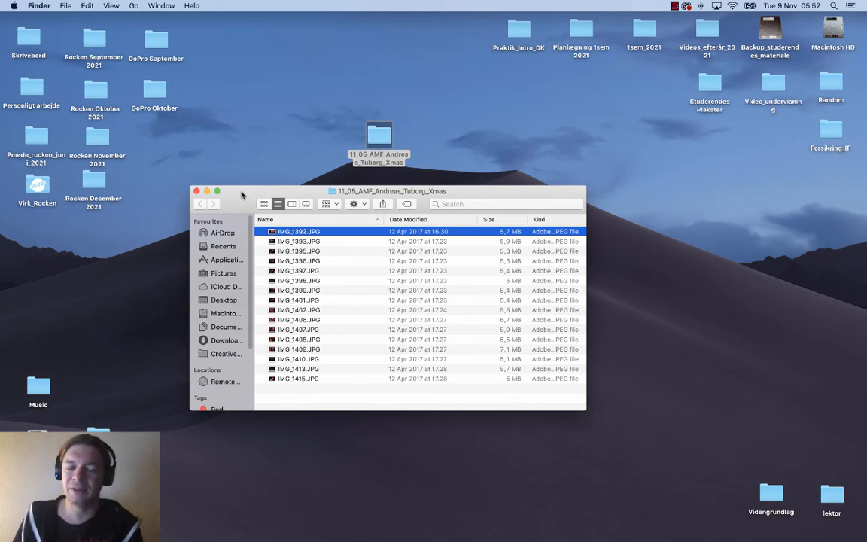
mouse_move(241, 193)
mouse_down()
mouse_move(238, 207)
mouse_move(233, 197)
mouse_up()
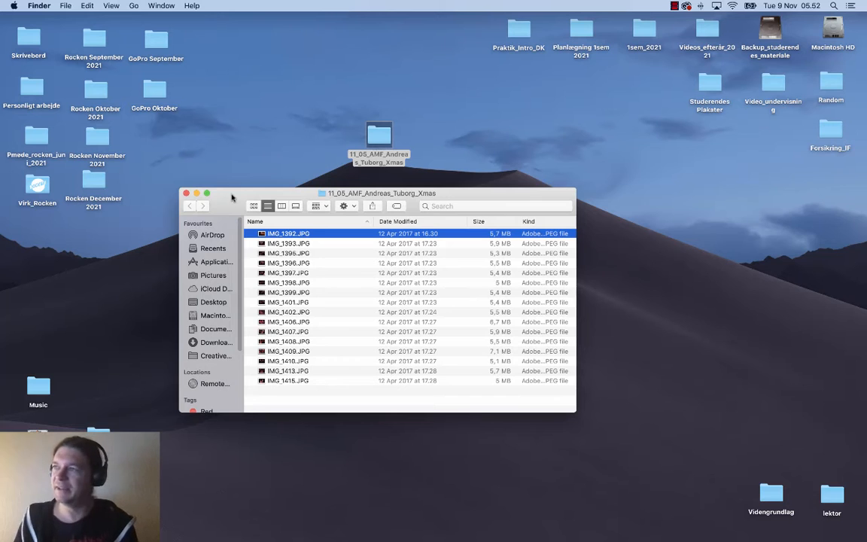
Open the Rocken Oktober 2021 folder from the desktop and place its window over the photo folder's window
double_click(86, 87)
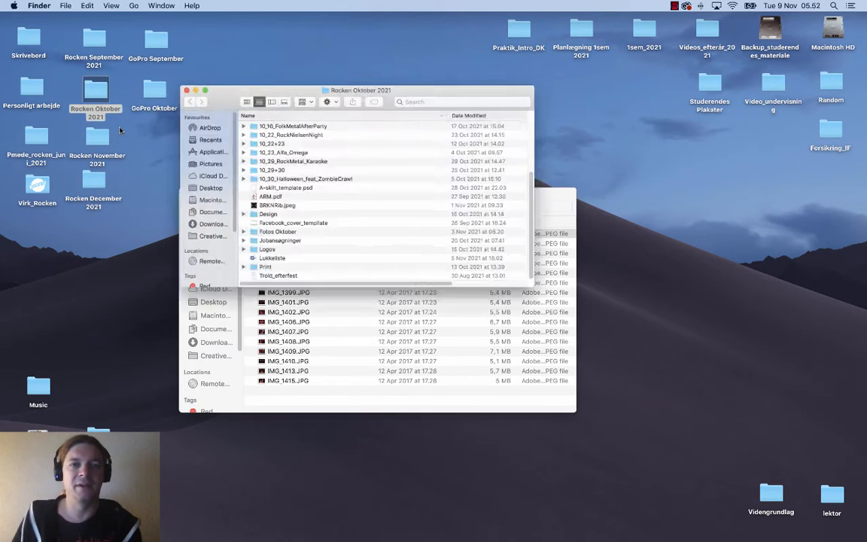
drag(273, 90, 292, 196)
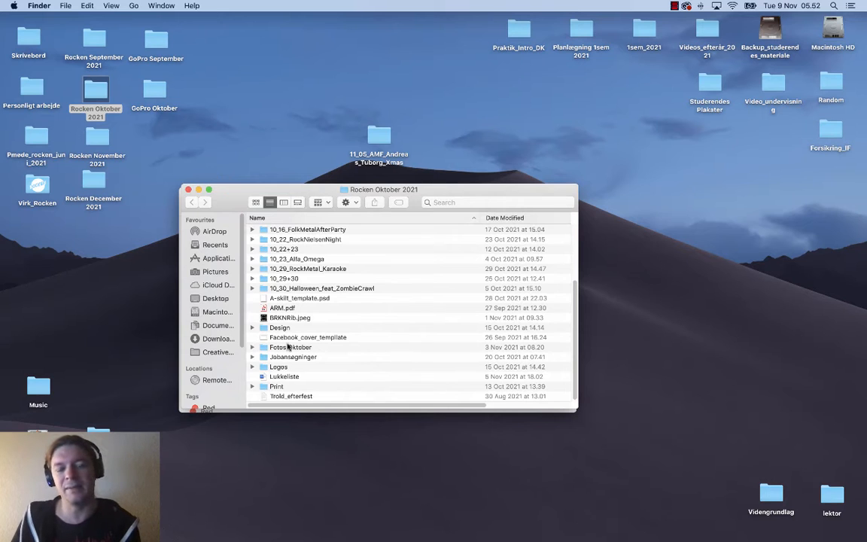
drag(311, 196, 308, 200)
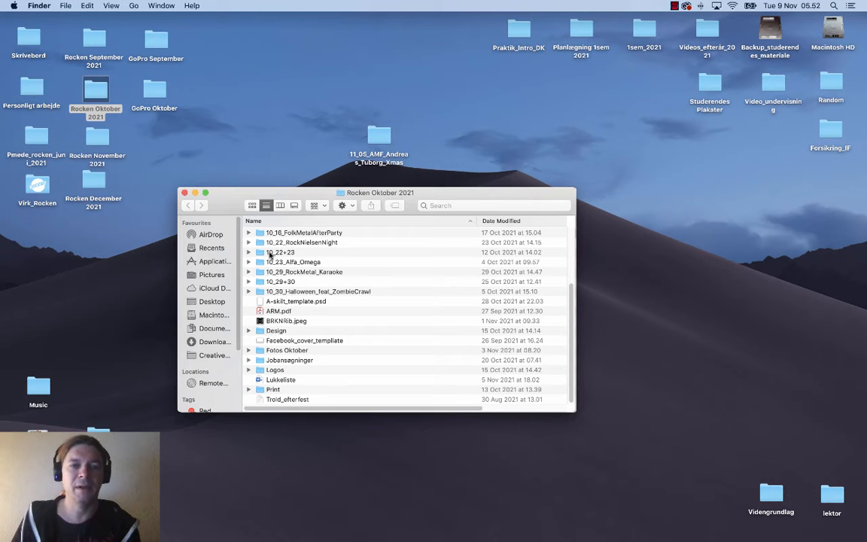
Examine the event subfolders of Rocken Oktober 2021, expanding and collapsing those from 10_16_FolkMetalAfterParty to 10_22+23
click(249, 232)
click(248, 232)
click(248, 243)
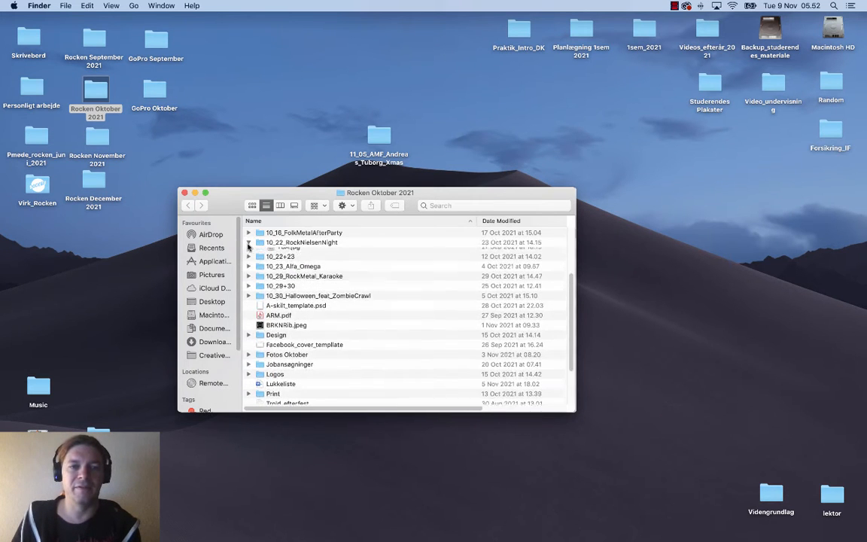
click(248, 242)
click(248, 253)
click(248, 252)
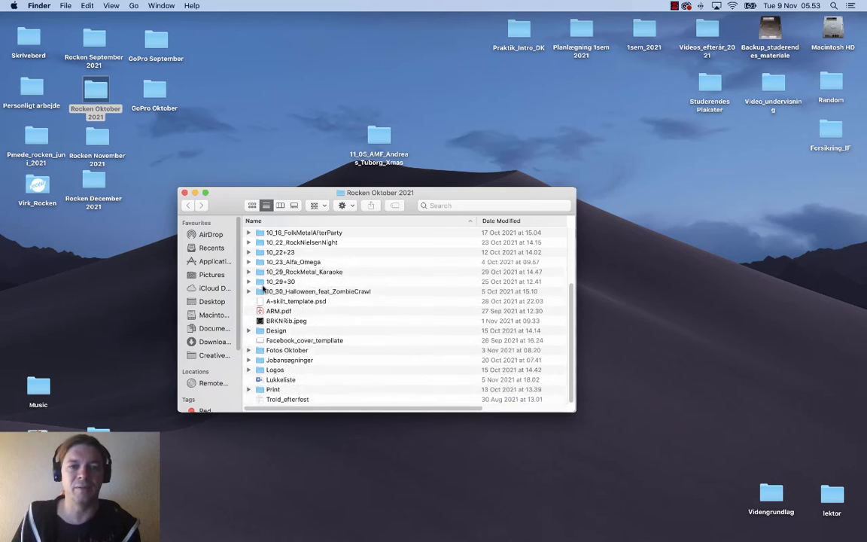
scroll(263, 289, up, 4)
scroll(275, 316, down, 4)
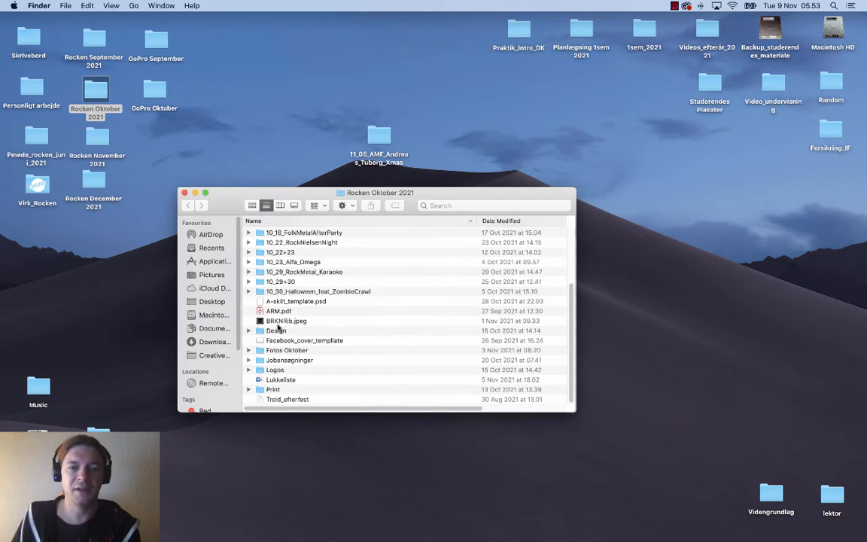
Open the Fotos Oktober folder and look through the photos in 10_01_Oktoberfest, collapsing that folder when done
click(284, 352)
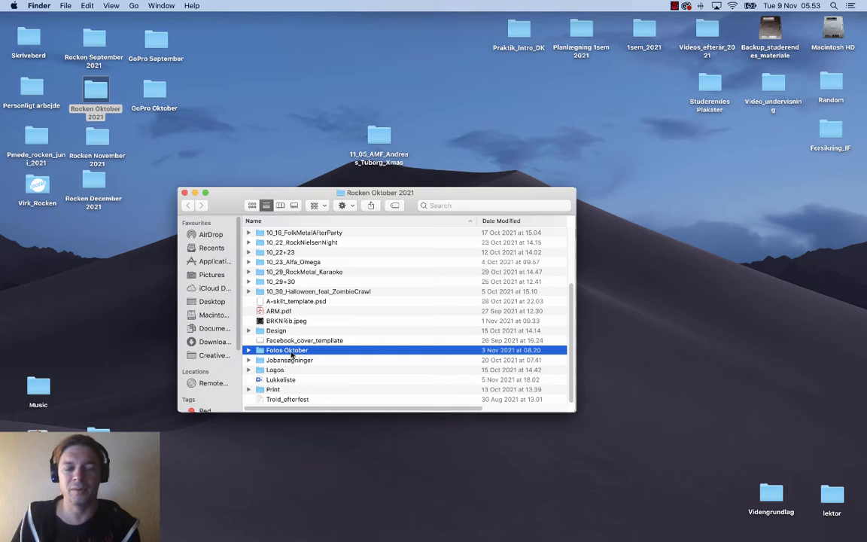
double_click(292, 354)
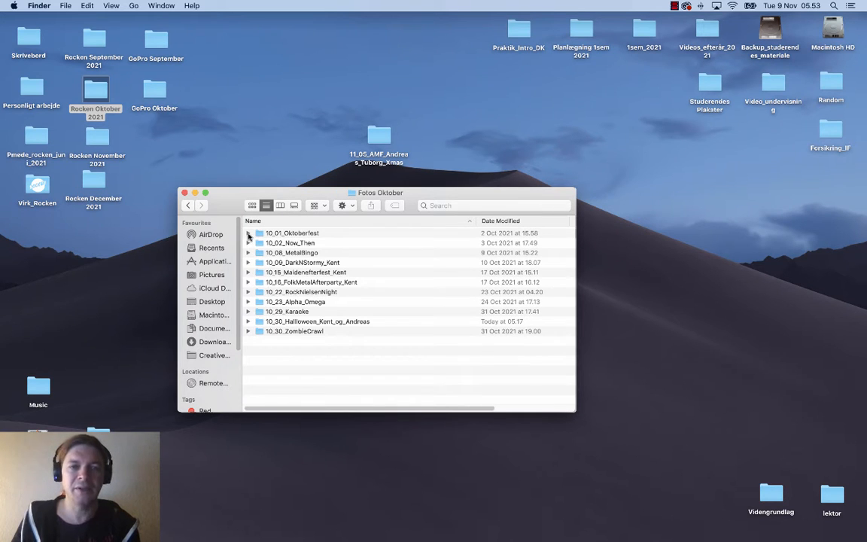
click(248, 232)
scroll(297, 316, down, 5)
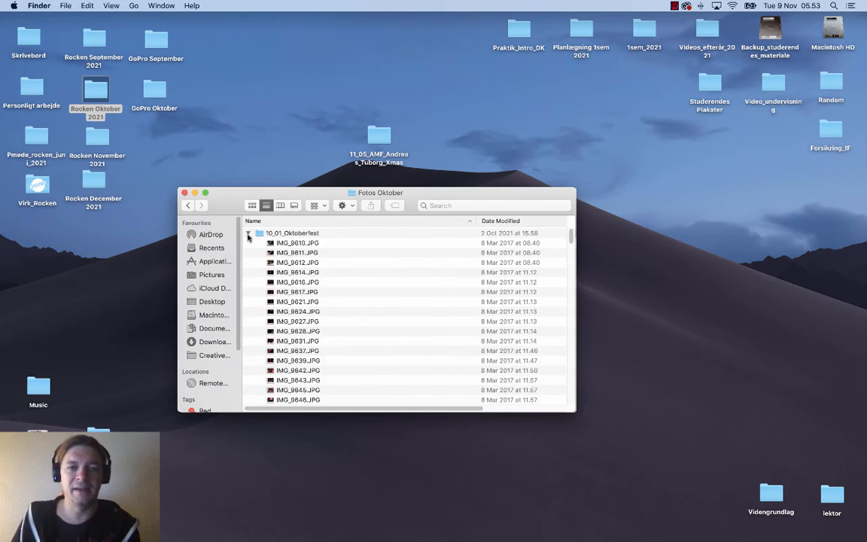
scroll(297, 317, down, 15)
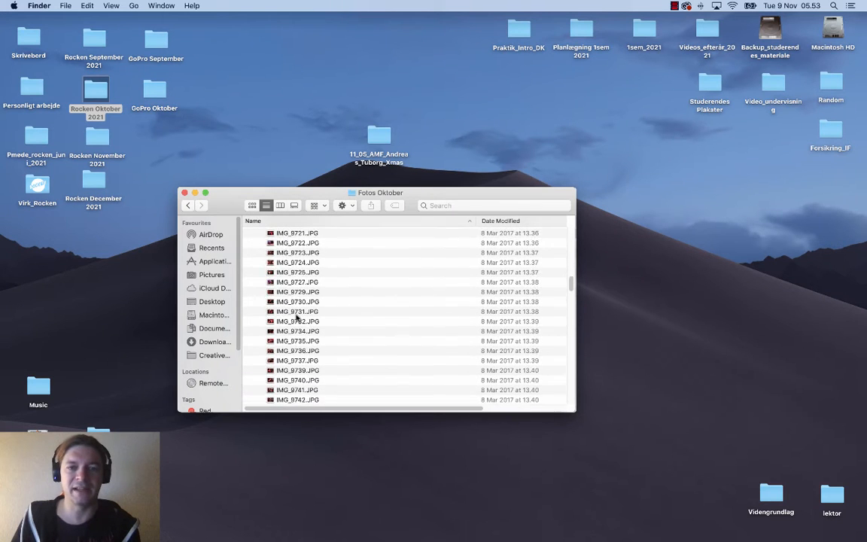
scroll(297, 320, down, 5)
scroll(297, 327, up, 15)
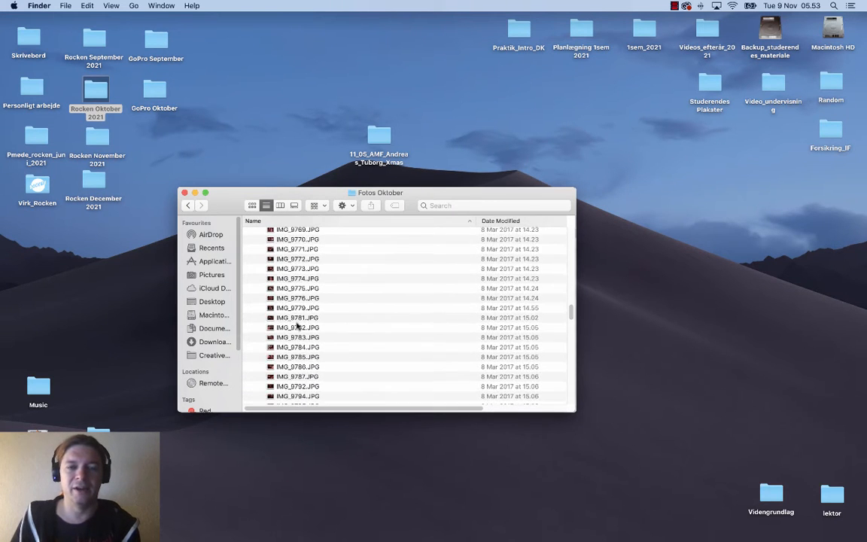
scroll(297, 331, up, 10)
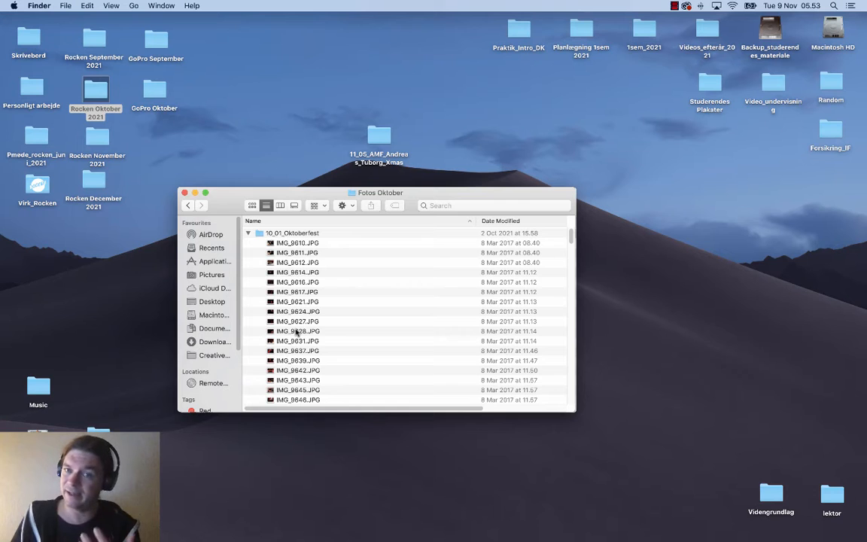
click(247, 233)
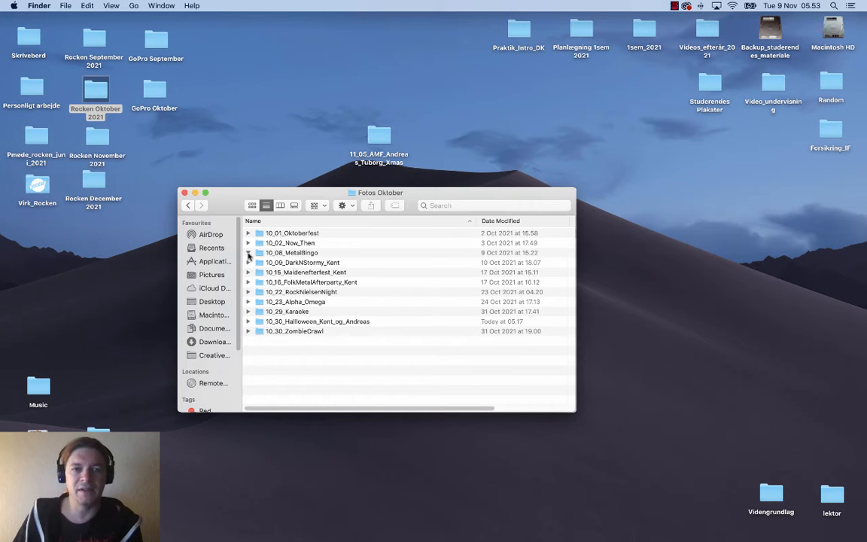
Inspect the event photo folders from 10_08_MetalBingo to 10_22_RockNielsenNight one by one, collapsing each, and close the Finder windows
click(249, 252)
click(248, 252)
click(249, 262)
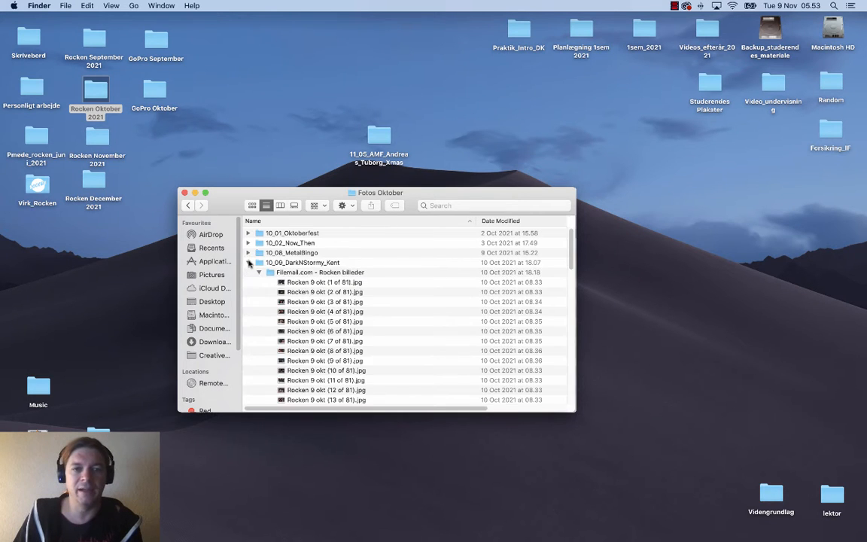
click(248, 262)
click(248, 272)
click(248, 271)
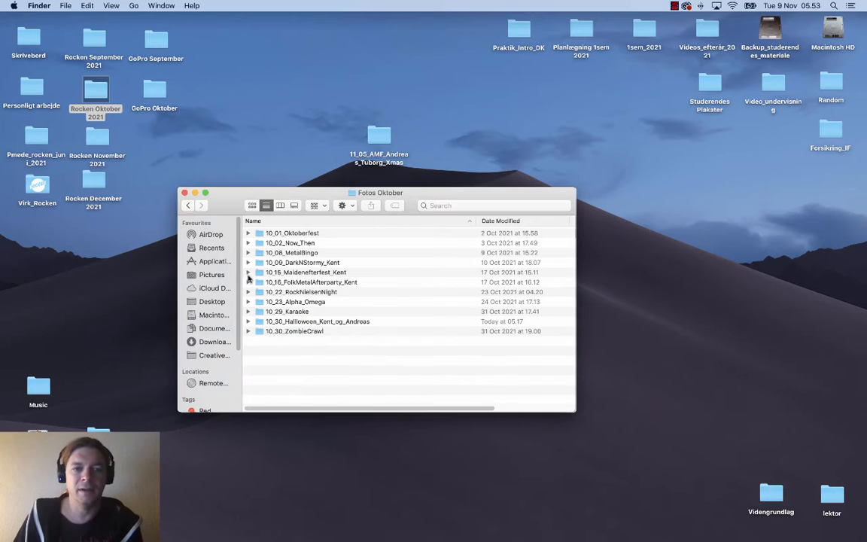
click(248, 281)
click(248, 283)
click(248, 292)
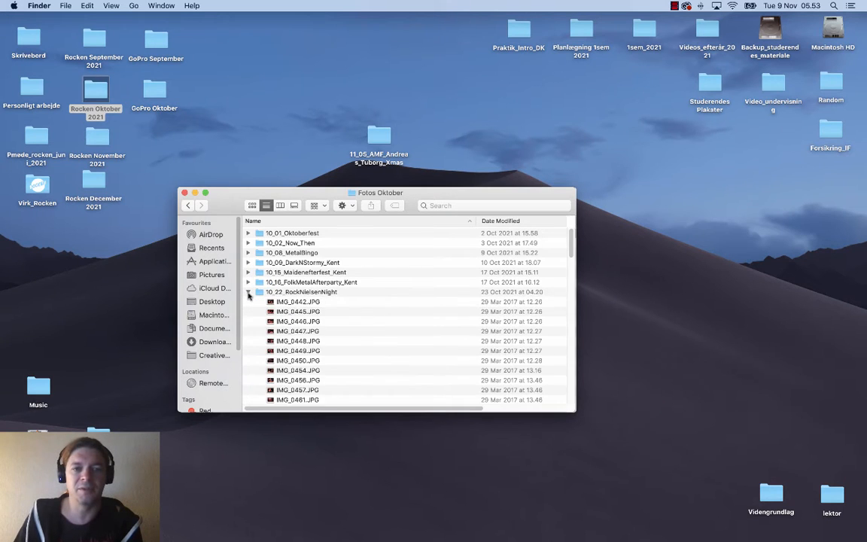
click(248, 292)
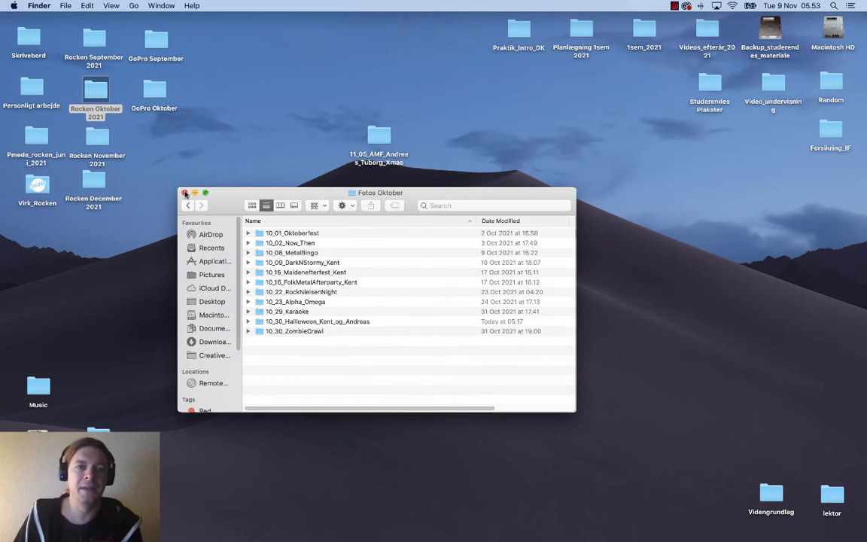
click(184, 193)
click(186, 192)
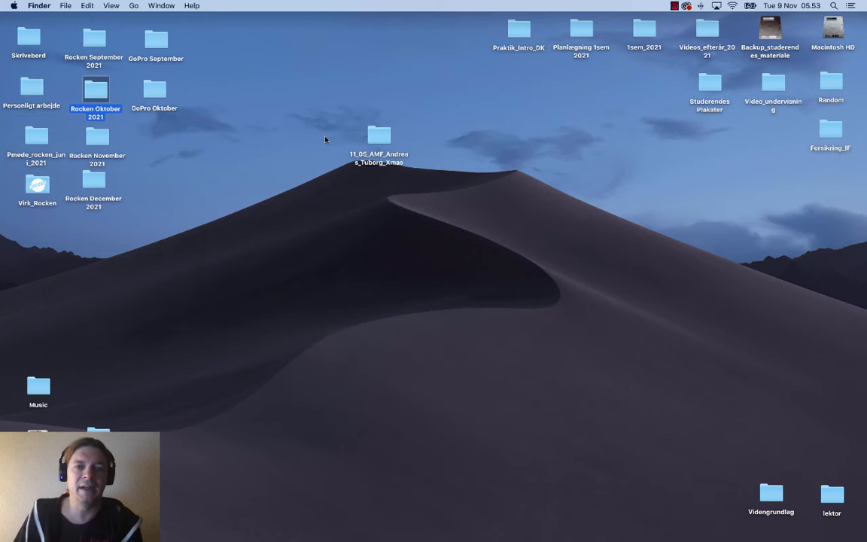
Open the 11_05 Tuborg Xmas photo folder from the desktop to show its photos and reposition its window
click(379, 135)
double_click(379, 135)
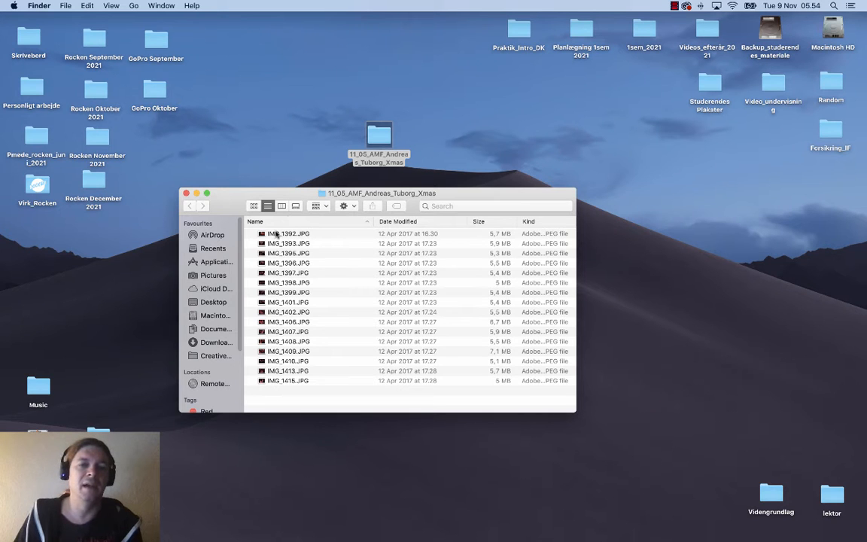
drag(292, 195, 303, 196)
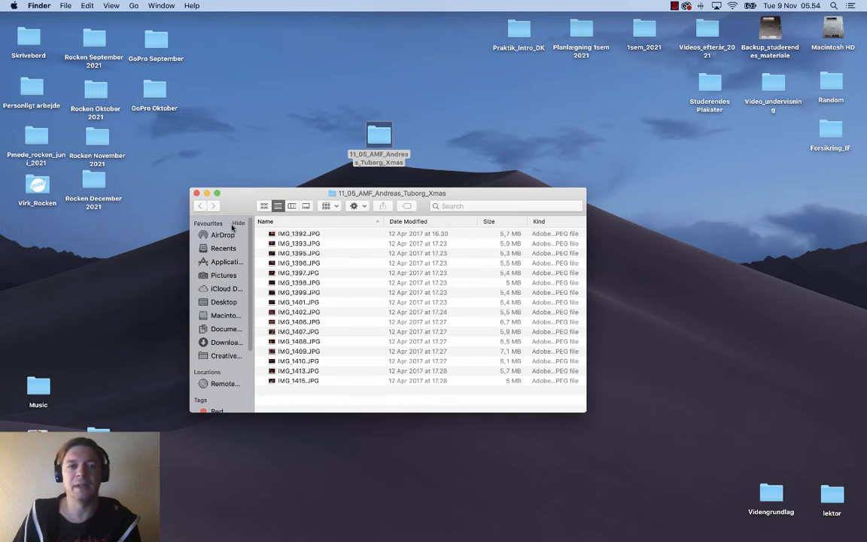
drag(234, 201, 229, 197)
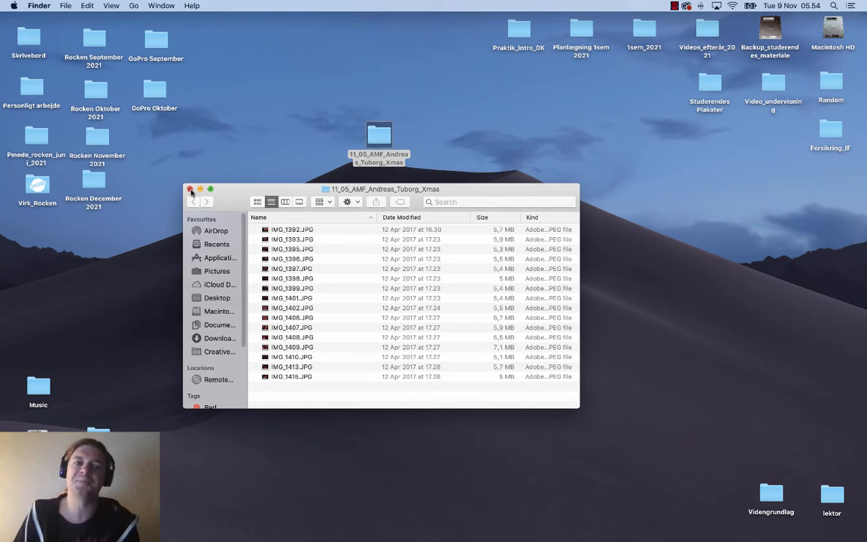
Switch to Adobe Bridge by dropping IMG_1392.JPG onto it, showing the 11_05 Tuborg Xmas folder there
click(278, 230)
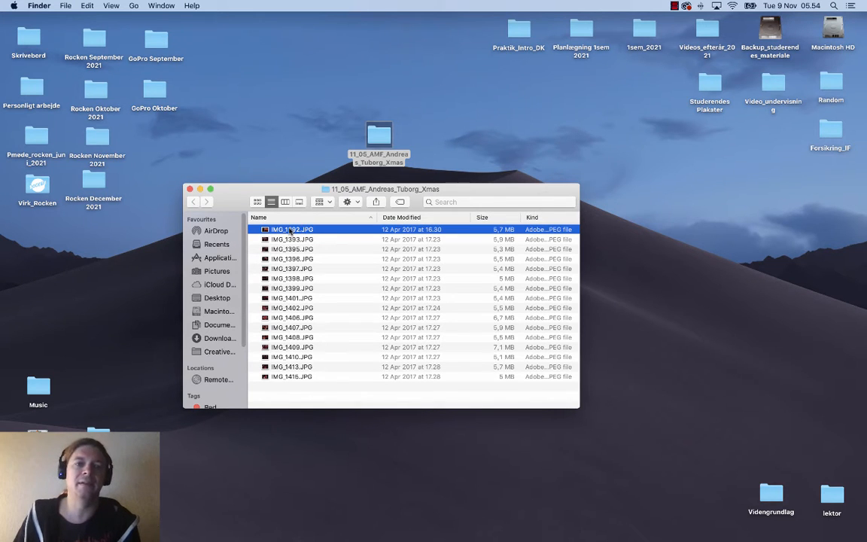
drag(291, 231, 194, 509)
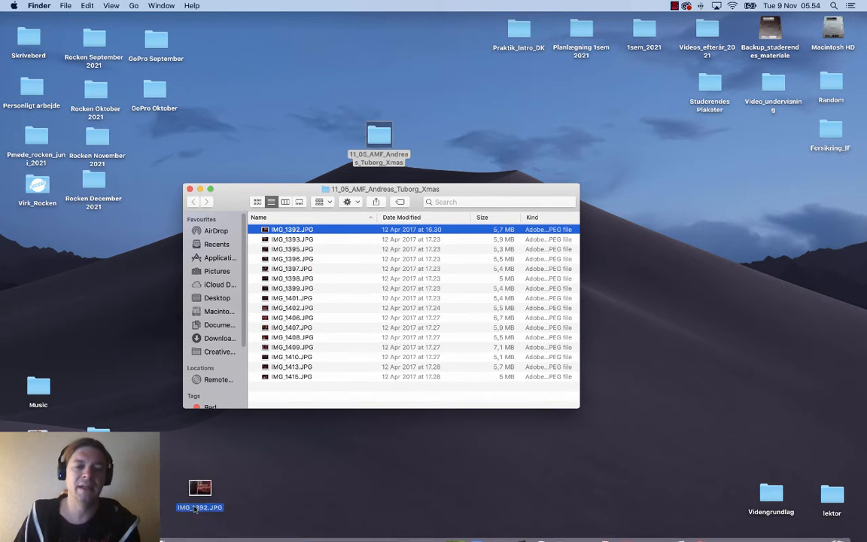
click(179, 528)
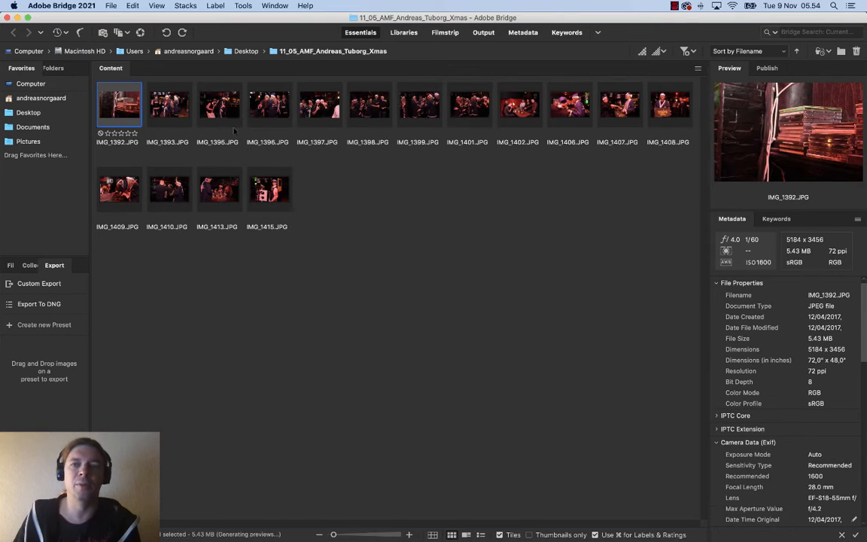
Browse to the 11_05 Tuborg Xmas folder through the Desktop location and open it
click(27, 113)
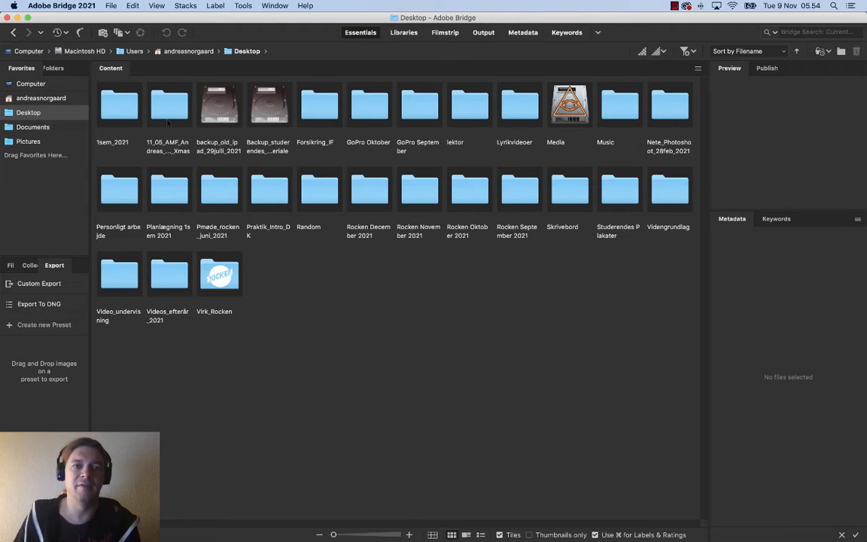
click(174, 111)
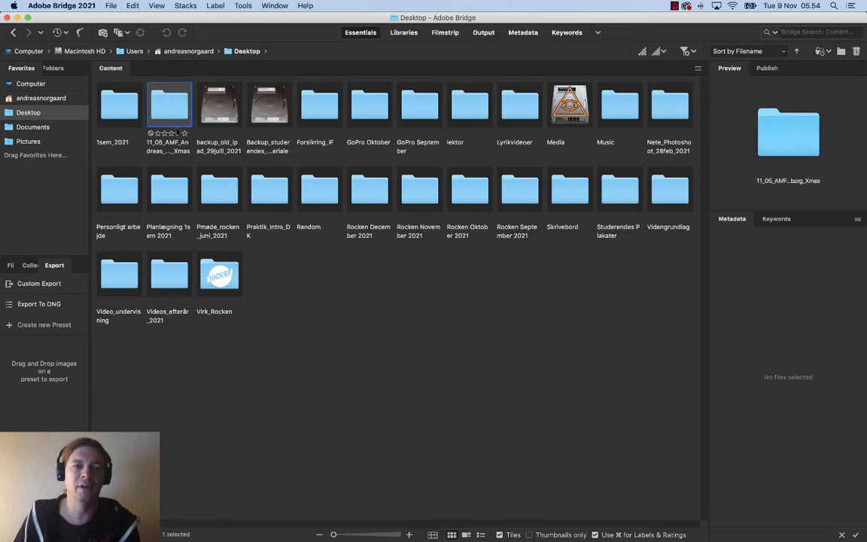
double_click(173, 111)
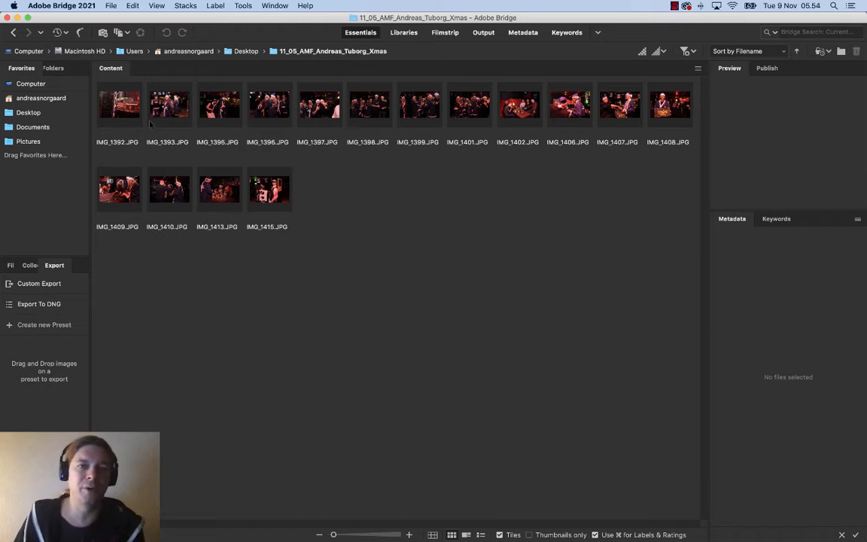
Choose the Essentials workspace and reset it to its default layout
click(283, 9)
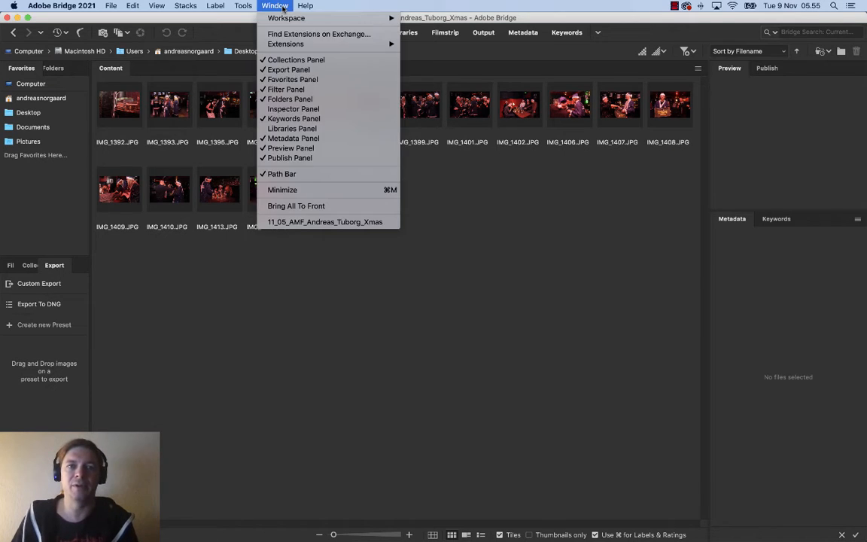
mouse_move(281, 21)
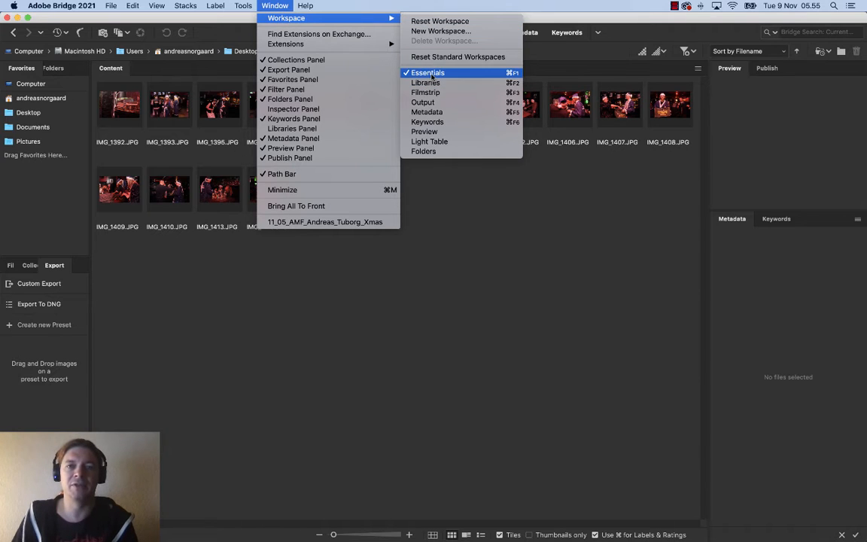
click(478, 75)
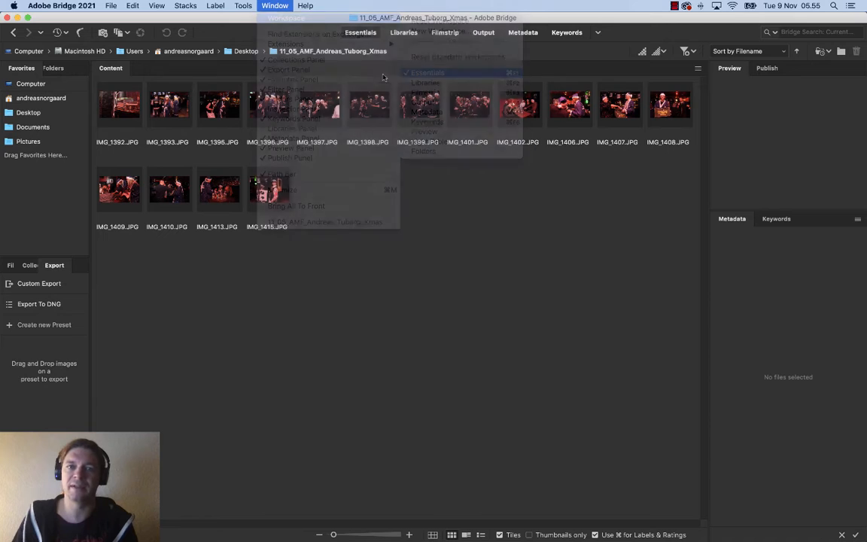
click(274, 6)
mouse_move(275, 18)
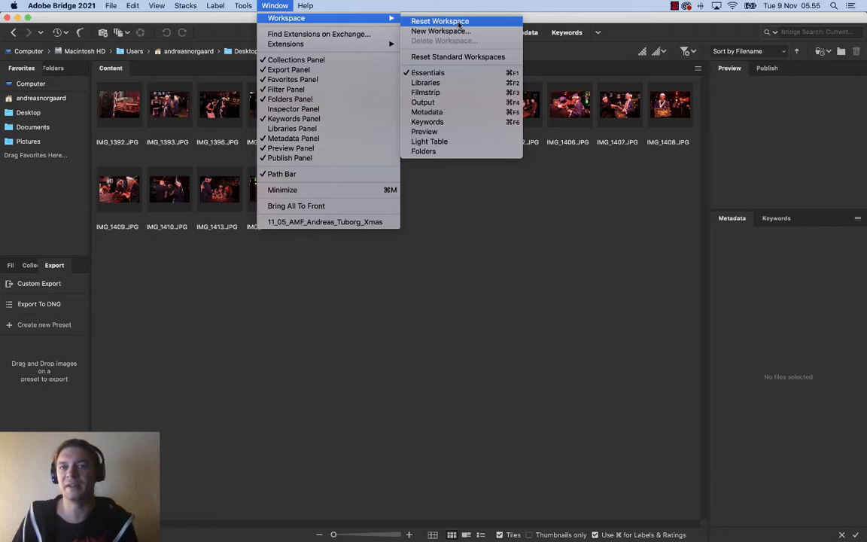
click(456, 22)
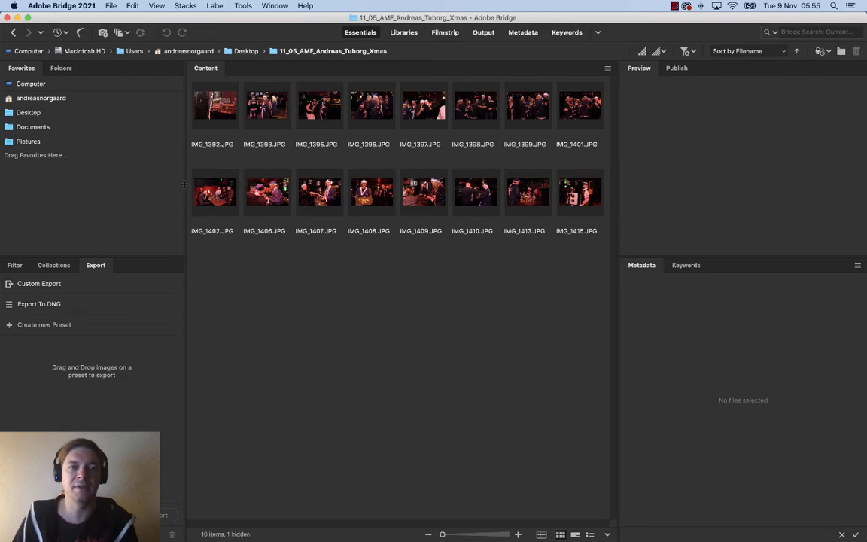
Narrow both side areas to widen the thumbnail area, and shrink the preview of IMG_1392.JPG to give its metadata more height
drag(183, 183, 177, 179)
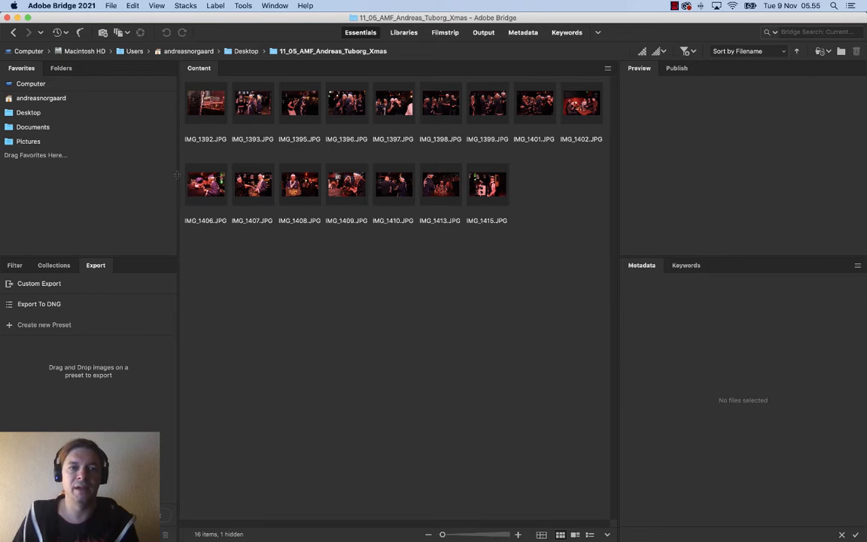
drag(176, 174, 97, 190)
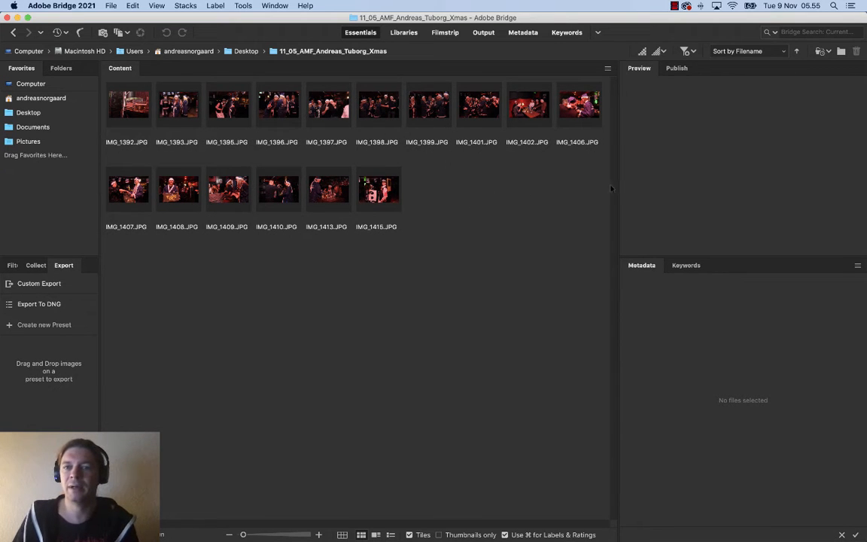
drag(617, 184, 729, 163)
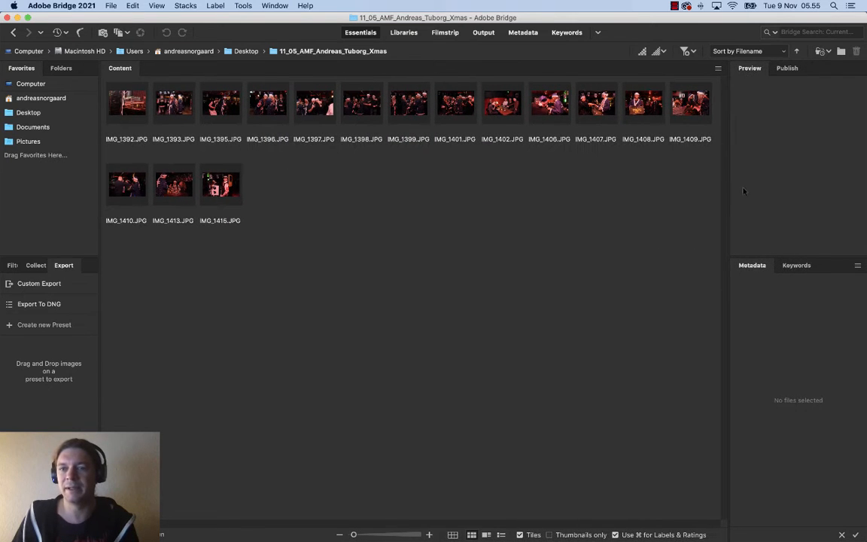
click(111, 97)
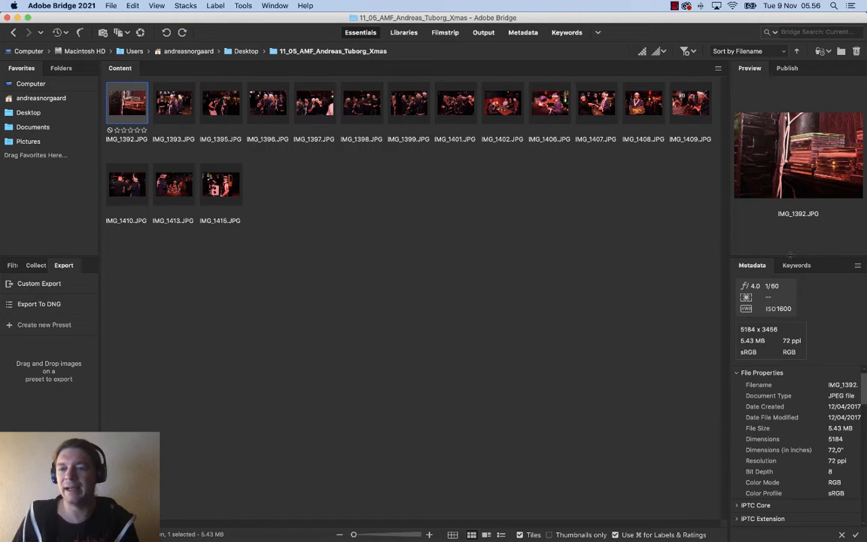
drag(789, 256, 784, 172)
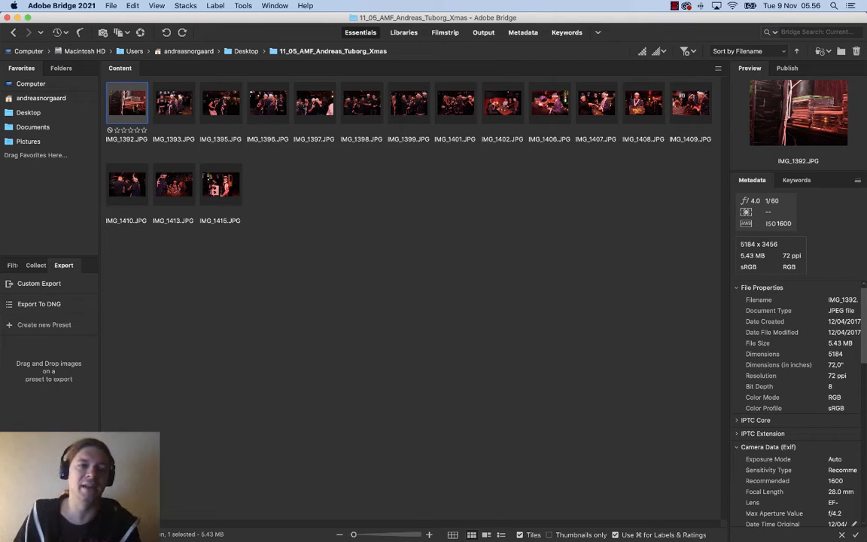
View IMG_1392.JPG full screen and return to the thumbnail overview
click(173, 104)
click(132, 104)
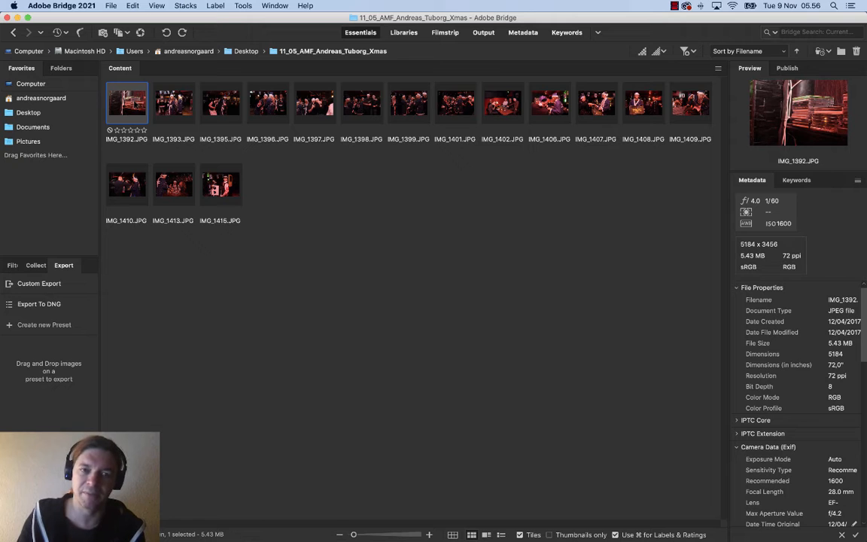
key(space)
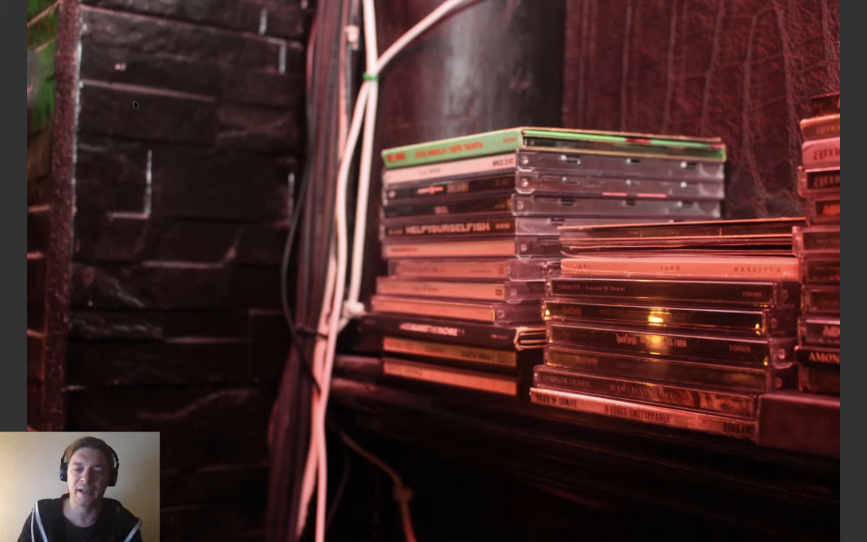
key(space)
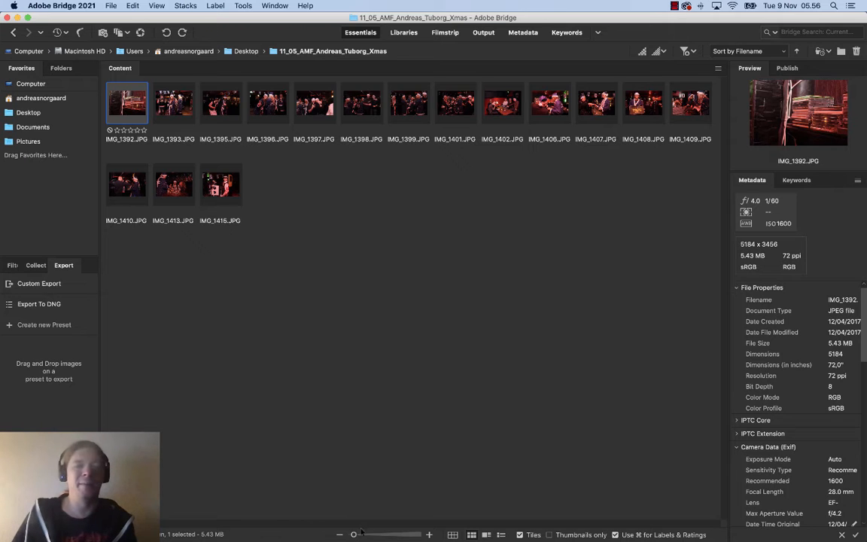
Enlarge the photo thumbnails to six per row and try the locked thumbnail grid, switching it off again
mouse_move(354, 534)
mouse_down()
mouse_move(390, 535)
mouse_move(354, 534)
mouse_move(381, 535)
mouse_move(363, 534)
mouse_up()
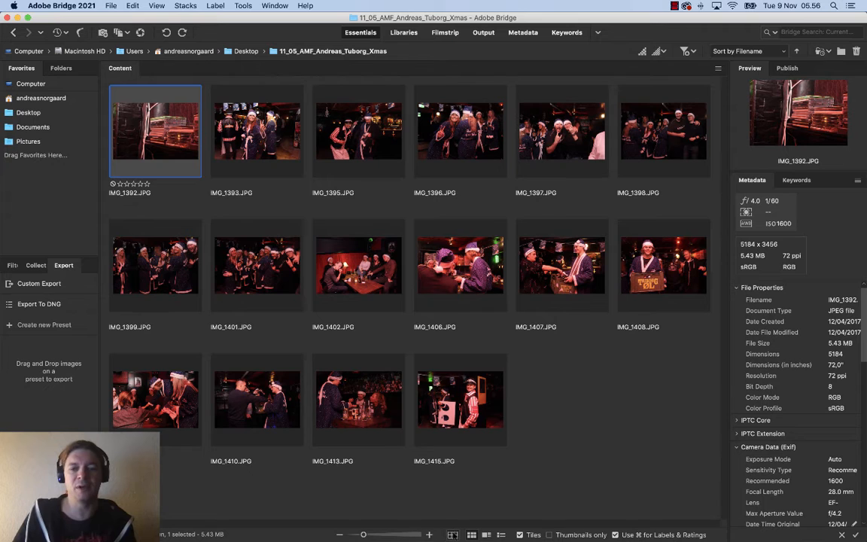
click(452, 534)
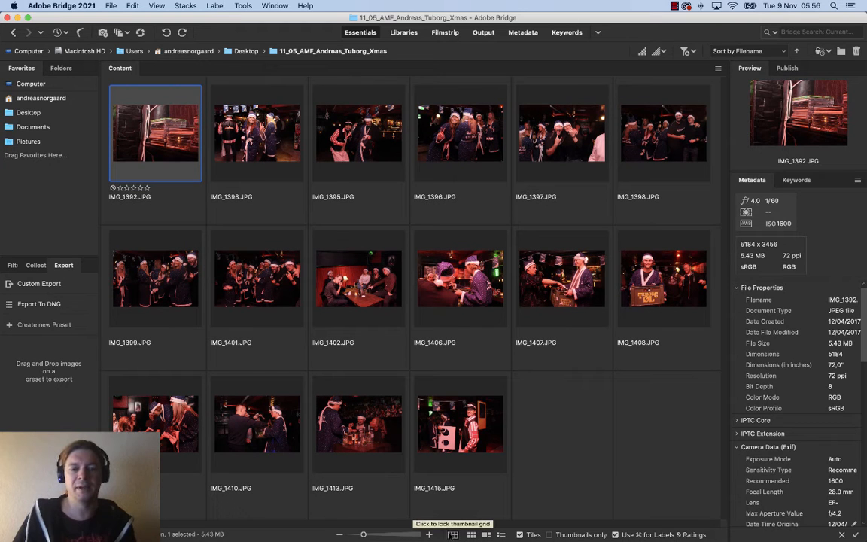
drag(363, 534, 364, 535)
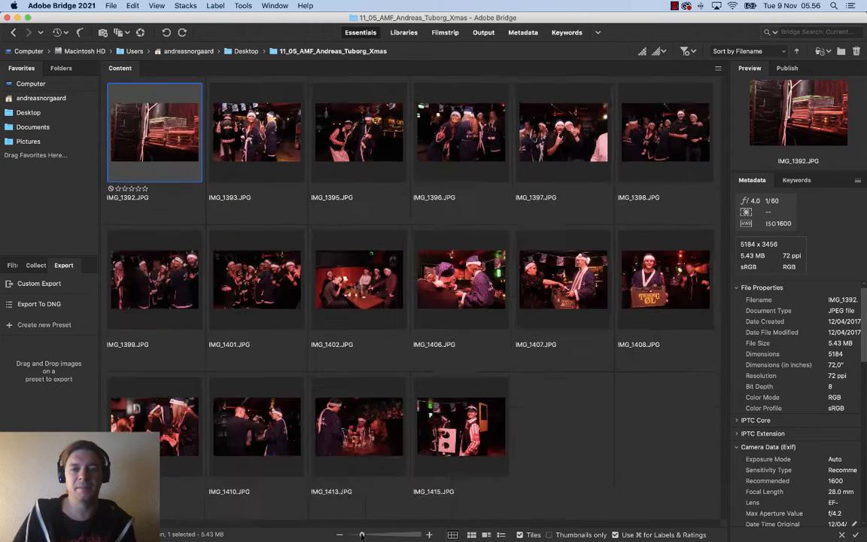
click(450, 533)
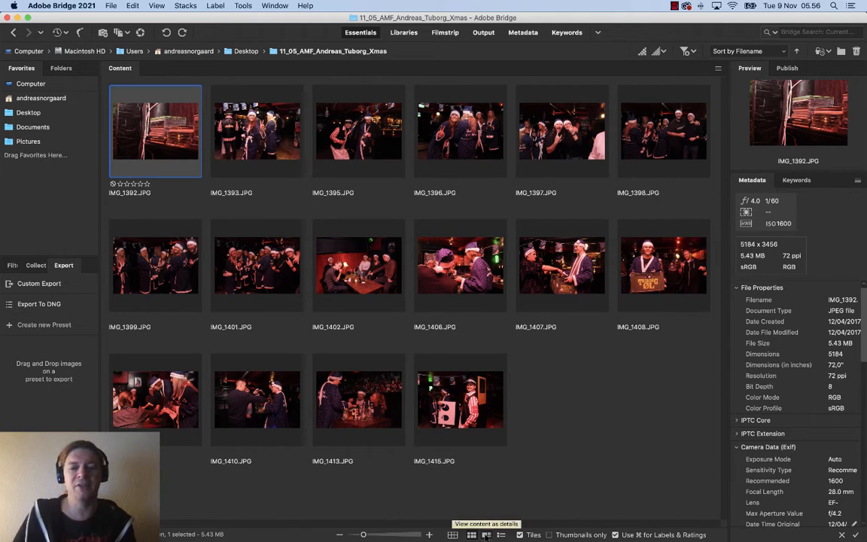
Compare the details, list and locked grid layouts of the photos, returning to the plain thumbnail layout
click(486, 534)
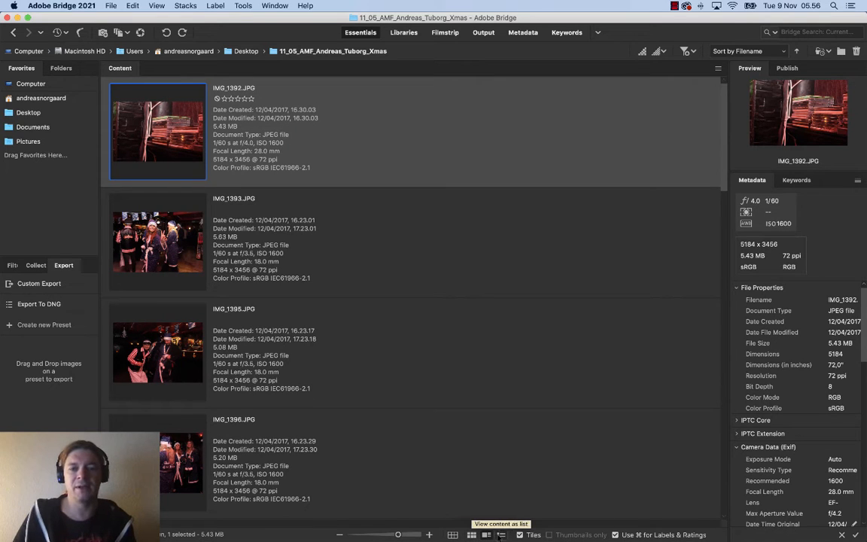
click(501, 534)
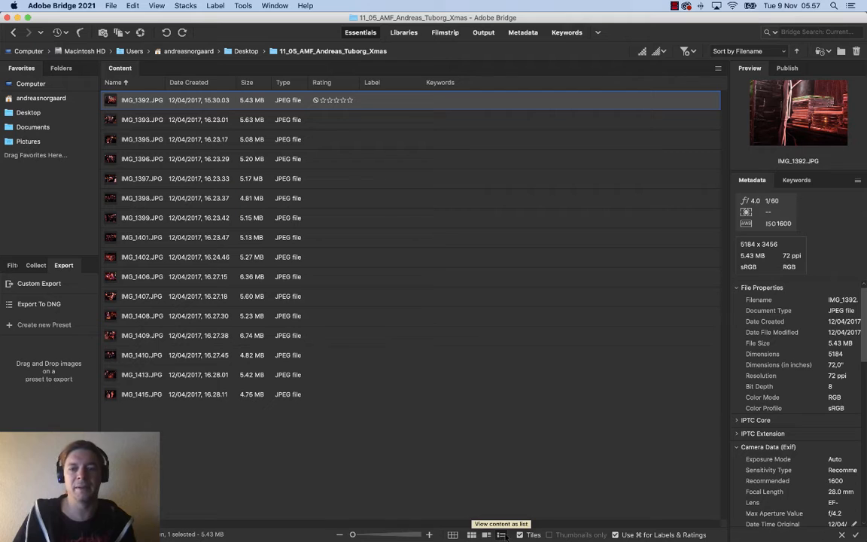
click(453, 535)
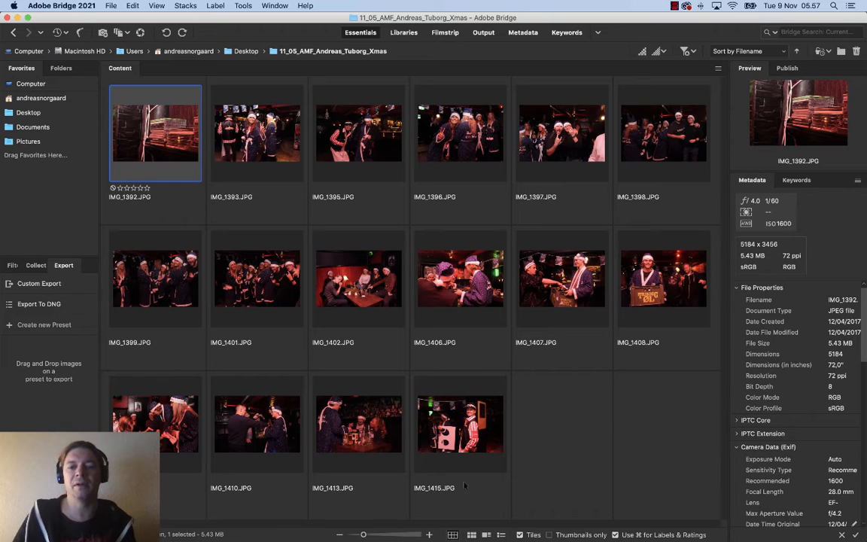
click(471, 534)
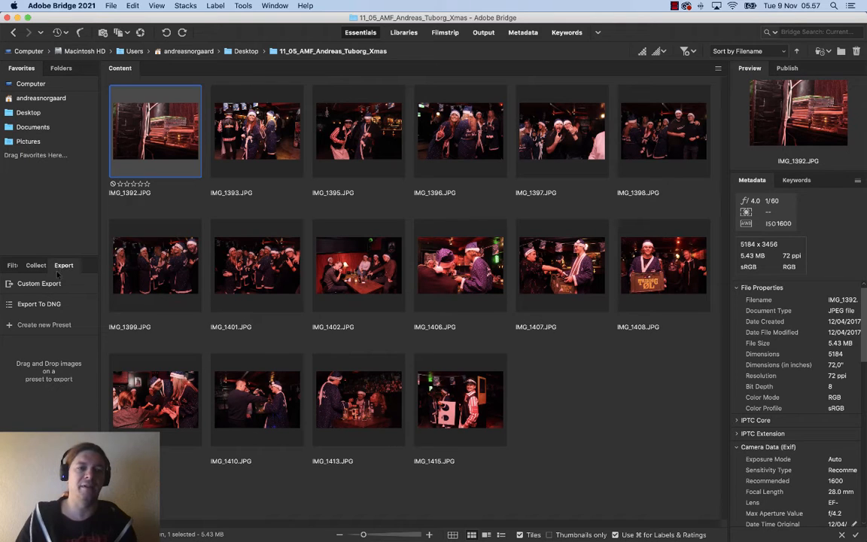
Show the filter categories and delete IMG_1392.JPG while reviewing the photos full screen up to IMG_1395.JPG
click(12, 265)
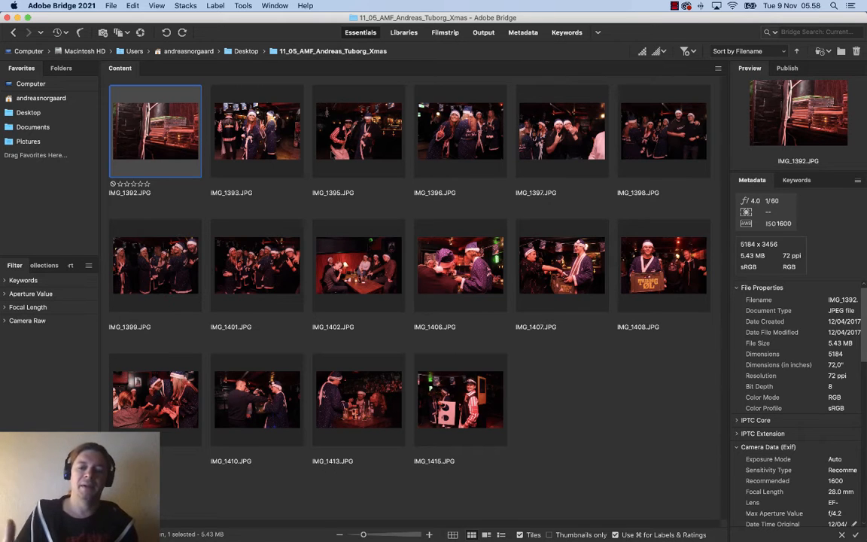
key(space)
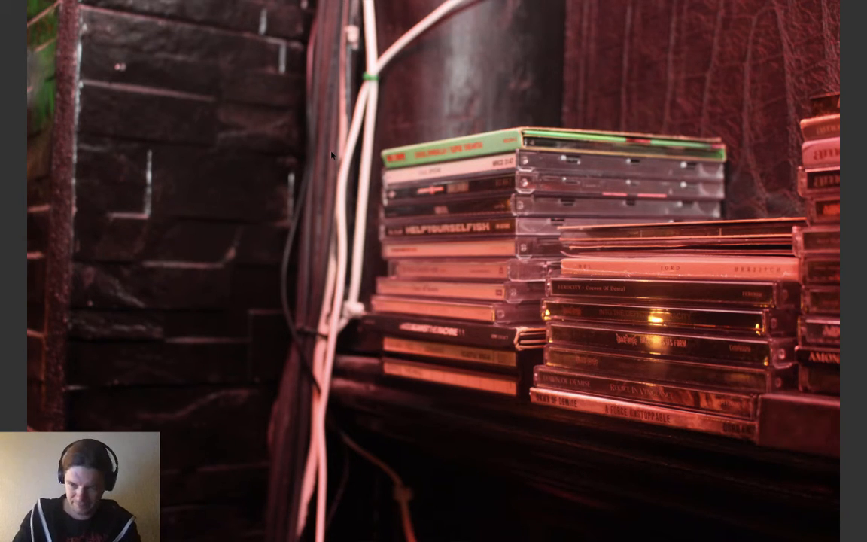
key(super+BackSpace)
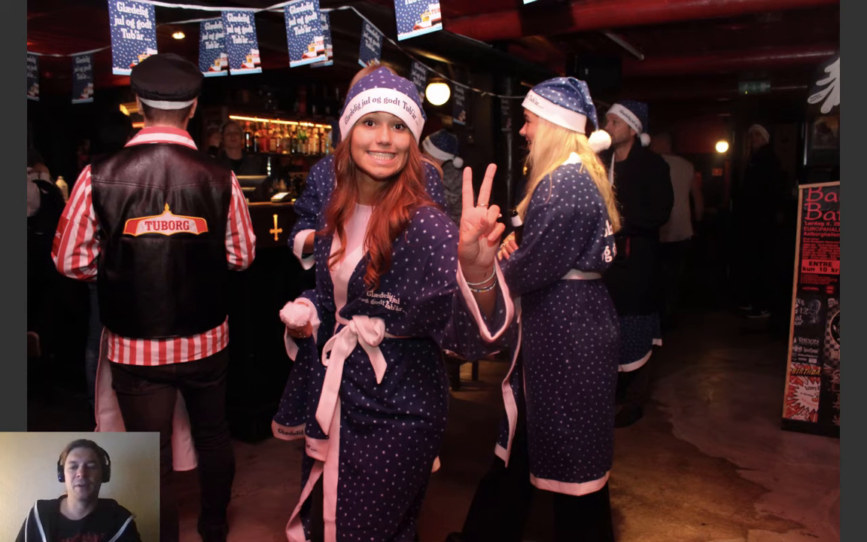
key(Right)
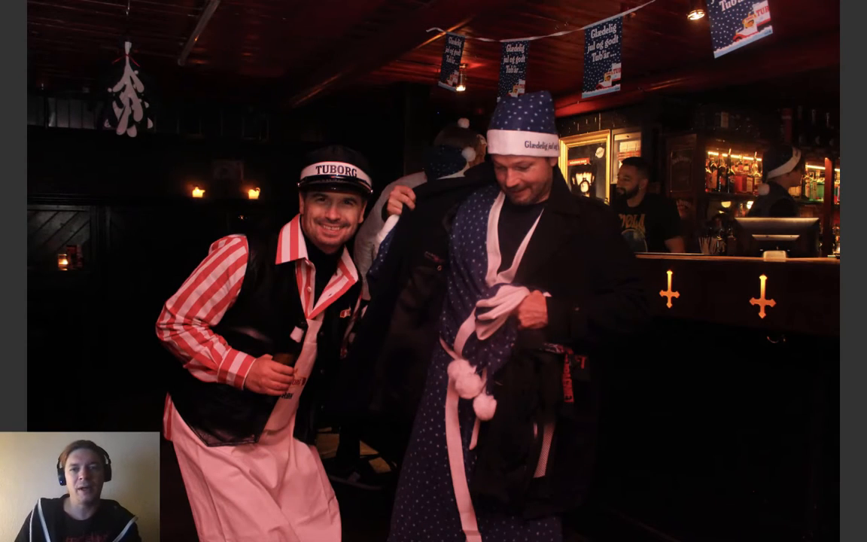
key(Escape)
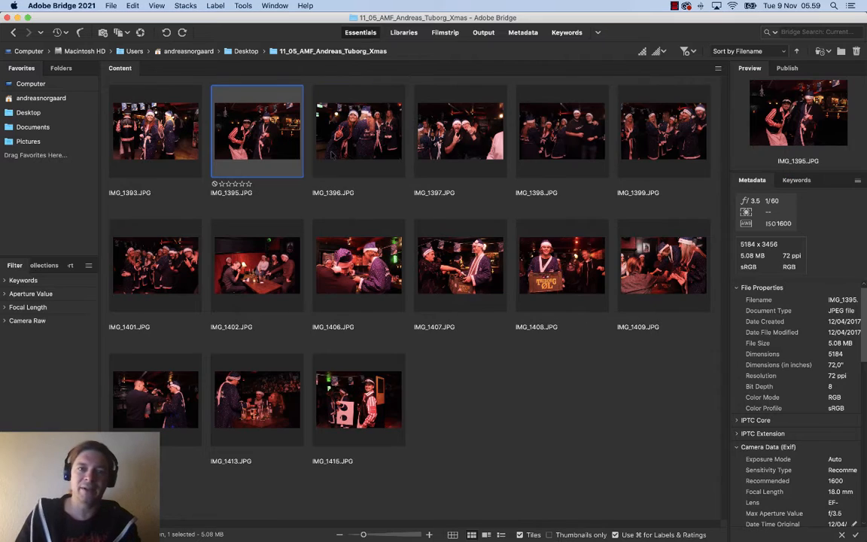
Select IMG_1397.JPG and enlarge its preview area in both width and height
key(Right)
key(Right)
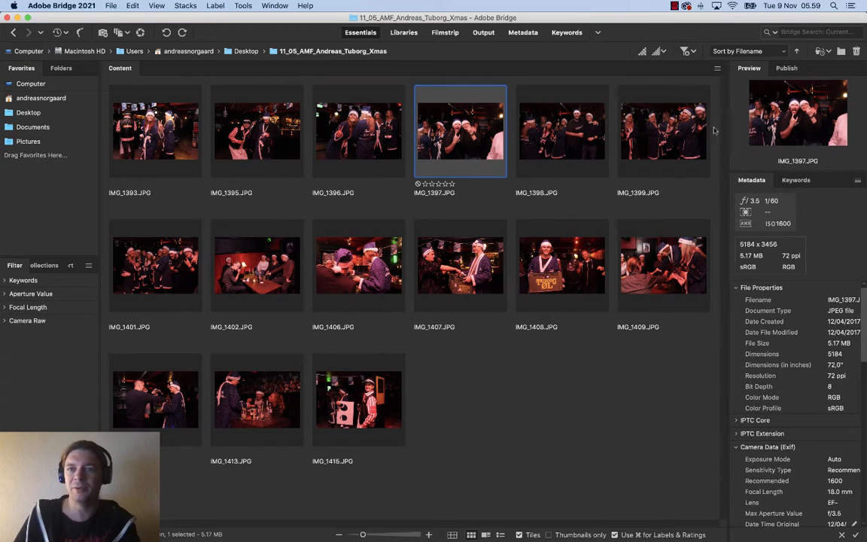
drag(727, 120, 605, 121)
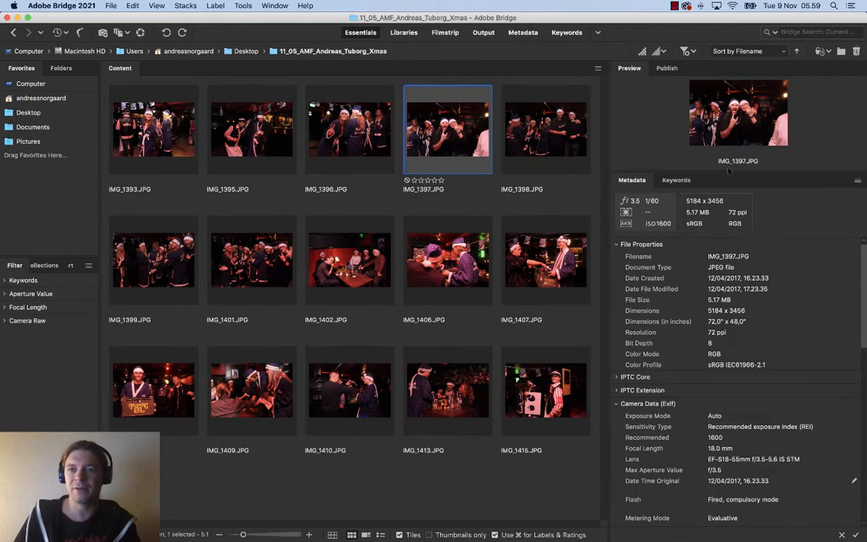
drag(727, 172, 732, 343)
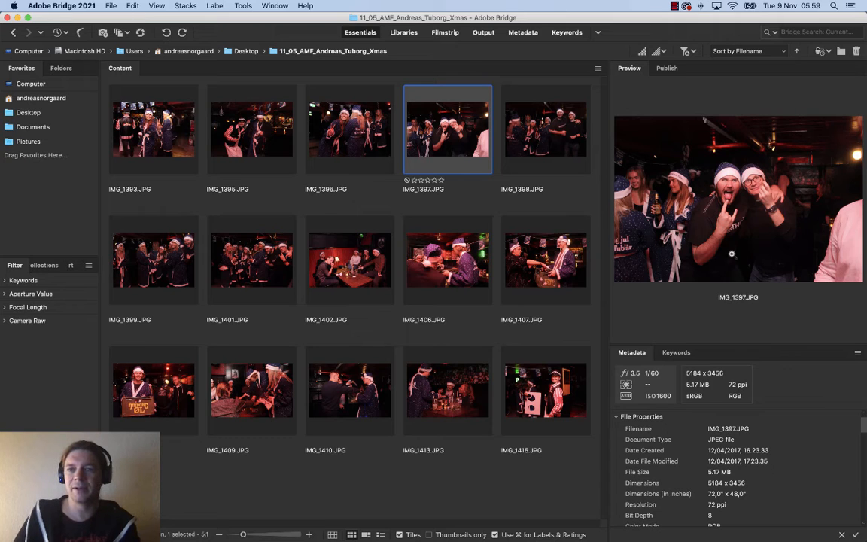
Browse from IMG_1397.JPG to IMG_1407.JPG and back to IMG_1399.JPG in the enlarged preview
key(Right)
key(Down)
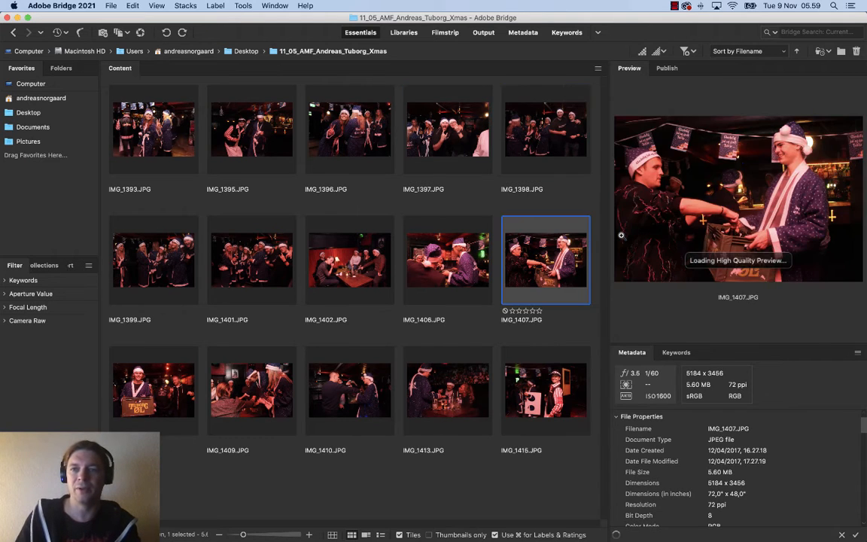
key(Left)
key(Left)
key(Left)
key(Left)
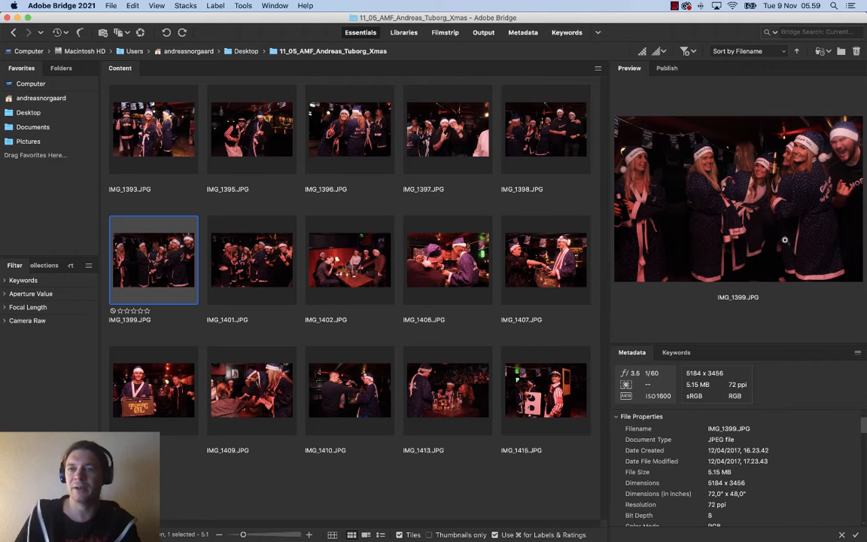
Shrink the preview area to give the thumbnails more room, and view IMG_1399.JPG full screen before returning to the overview
drag(741, 340, 739, 193)
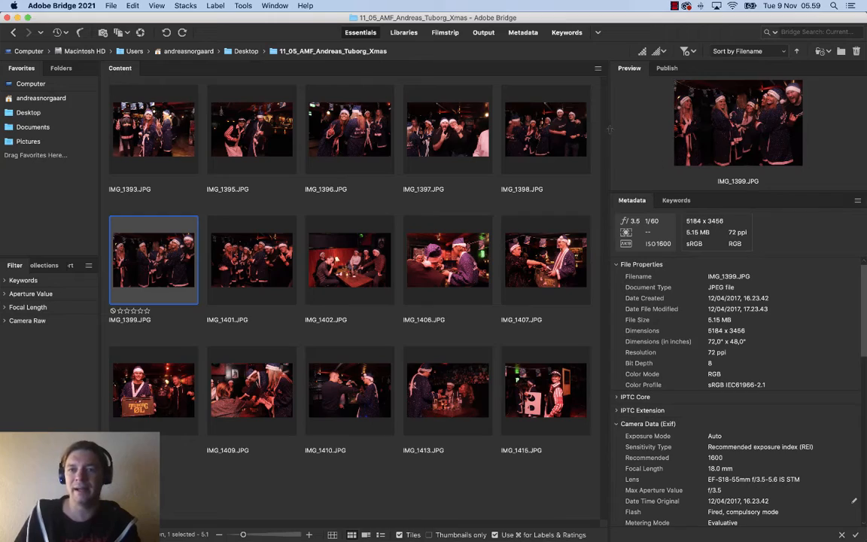
drag(612, 134, 711, 132)
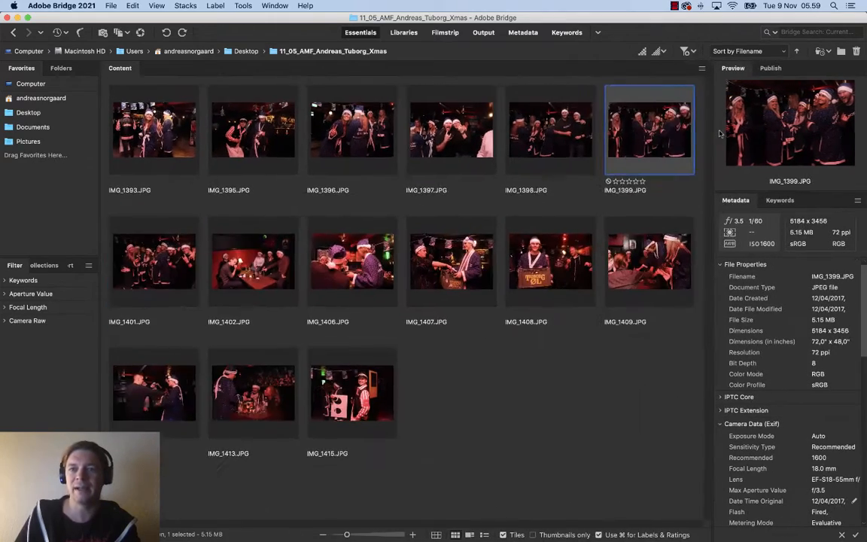
key(space)
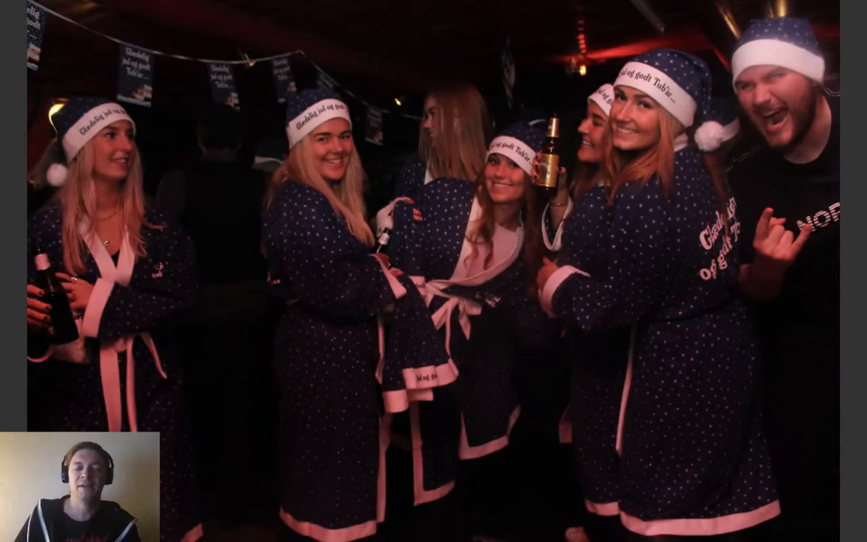
key(space)
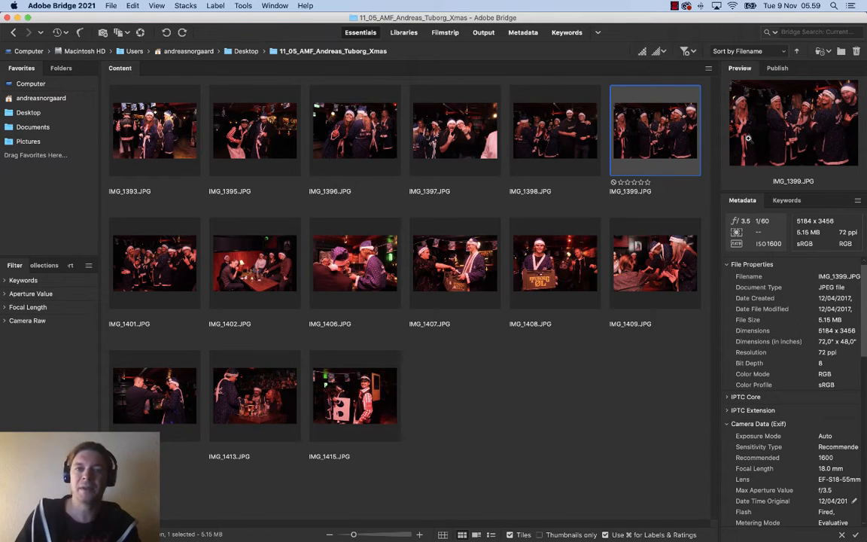
Go back to the first photo, IMG_1393.JPG, and view it full screen
key(Left)
key(Left)
key(Left)
key(Left)
key(Left)
key(space)
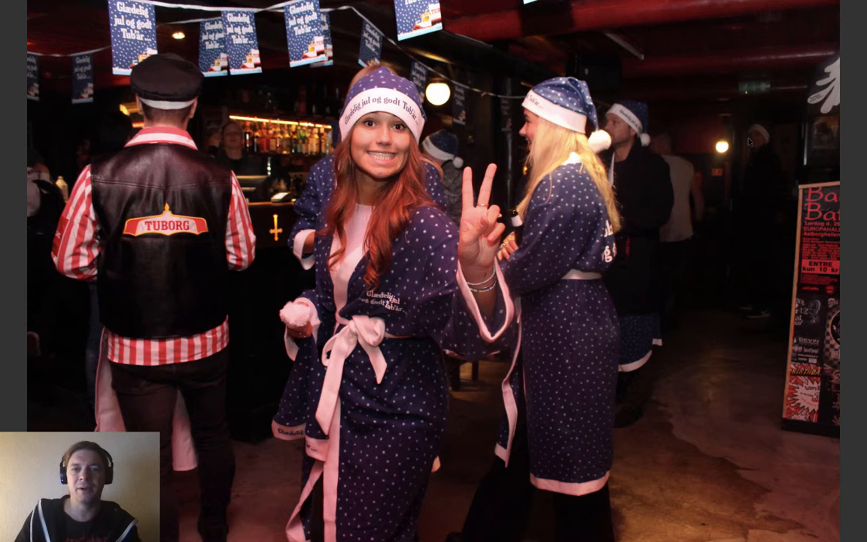
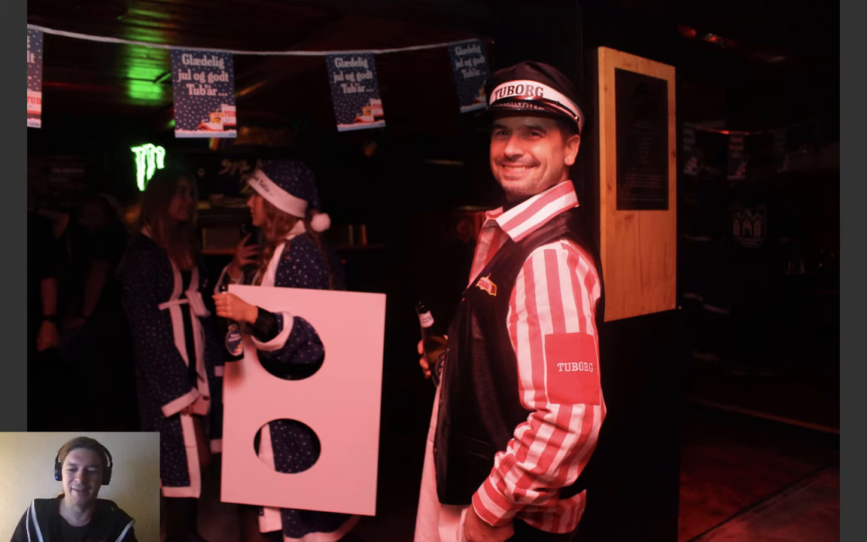
Return from the full-screen view to the thumbnails and label the Reviewed folder as Approved
key(Right)
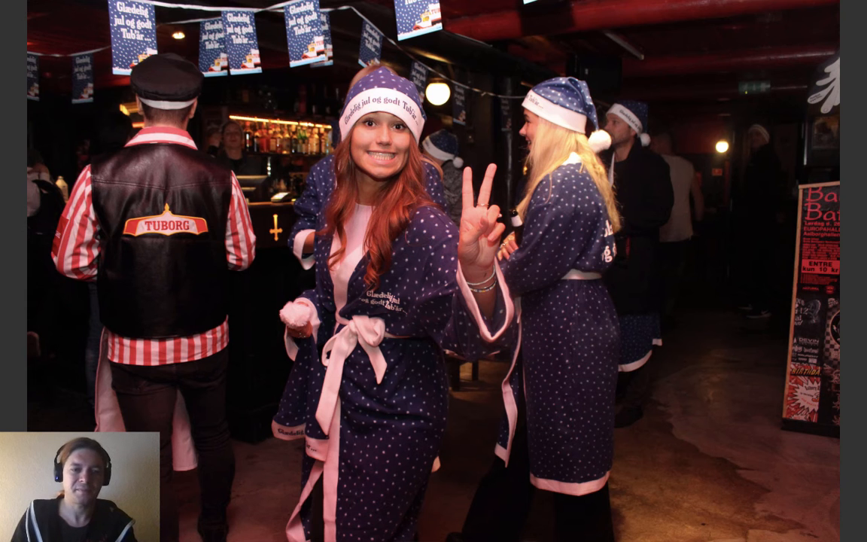
key(space)
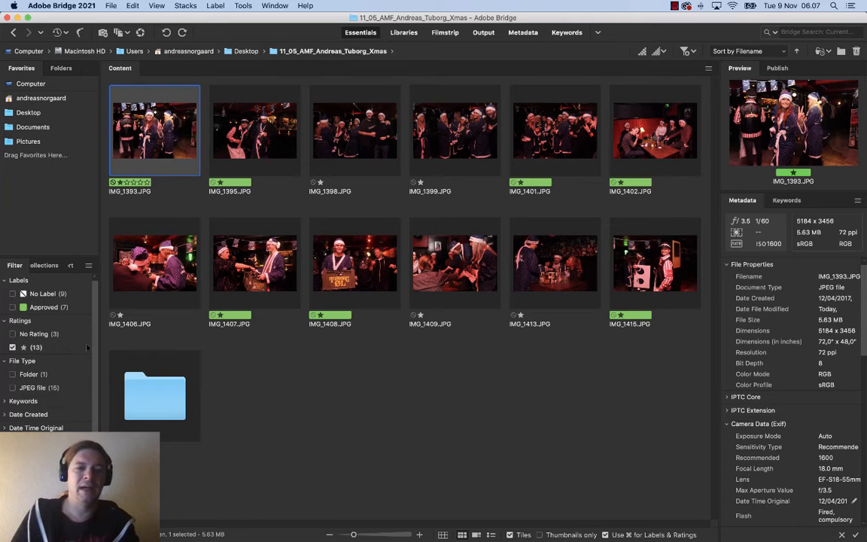
click(232, 408)
click(182, 396)
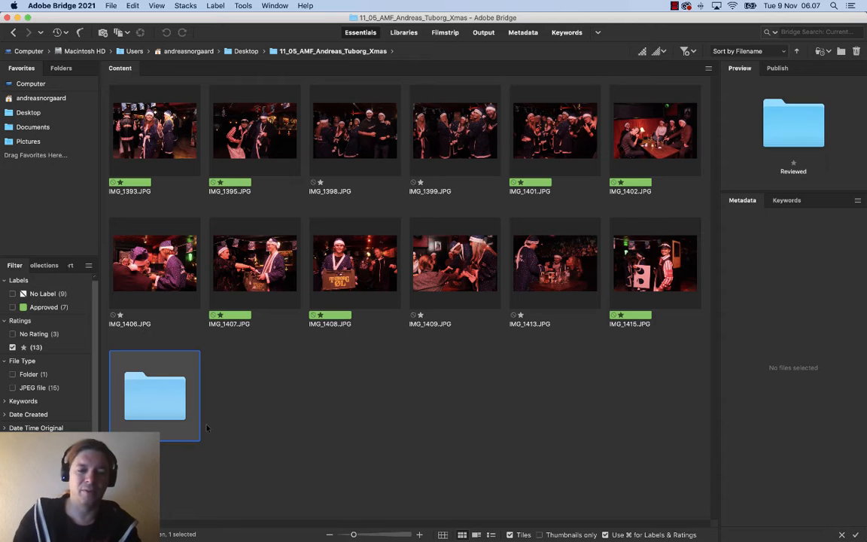
key(super+8)
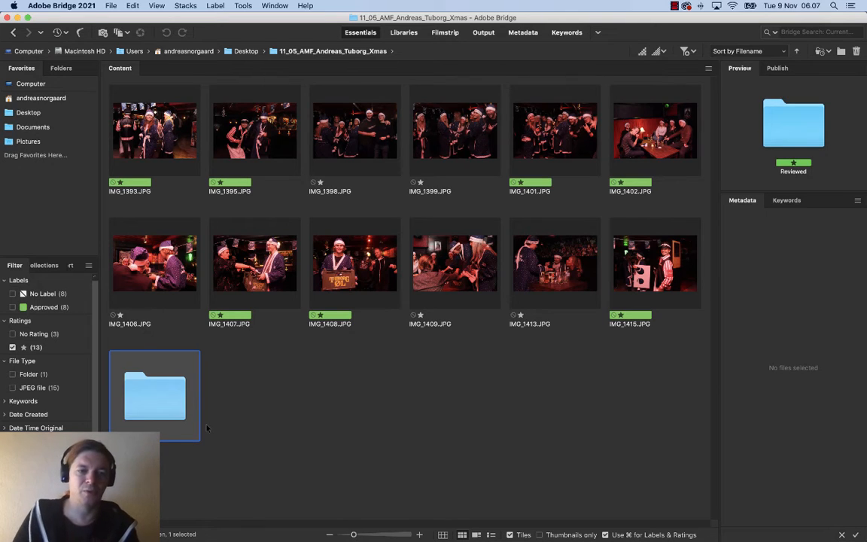
Filter the one-star items to those labelled Approved and move all the listed photos into the Reviewed folder
click(12, 307)
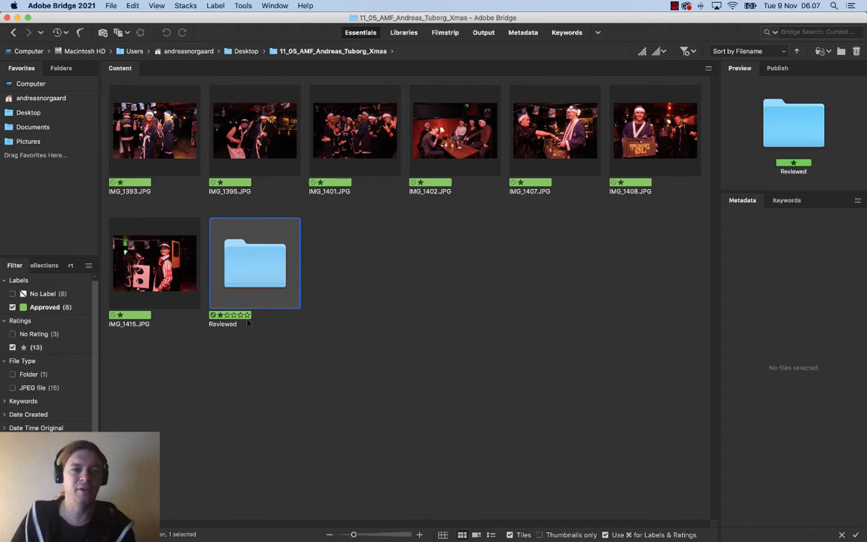
click(161, 246)
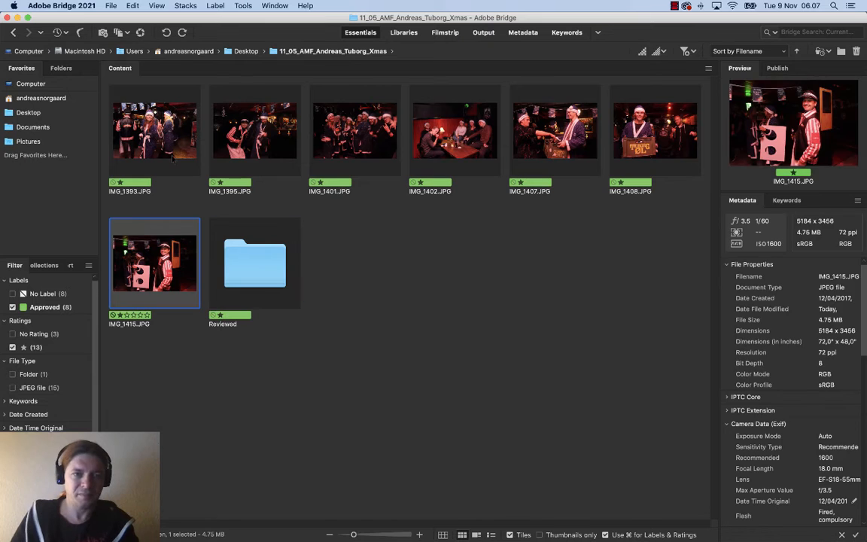
super+click(154, 130)
super+click(254, 130)
super+click(355, 130)
super+click(455, 130)
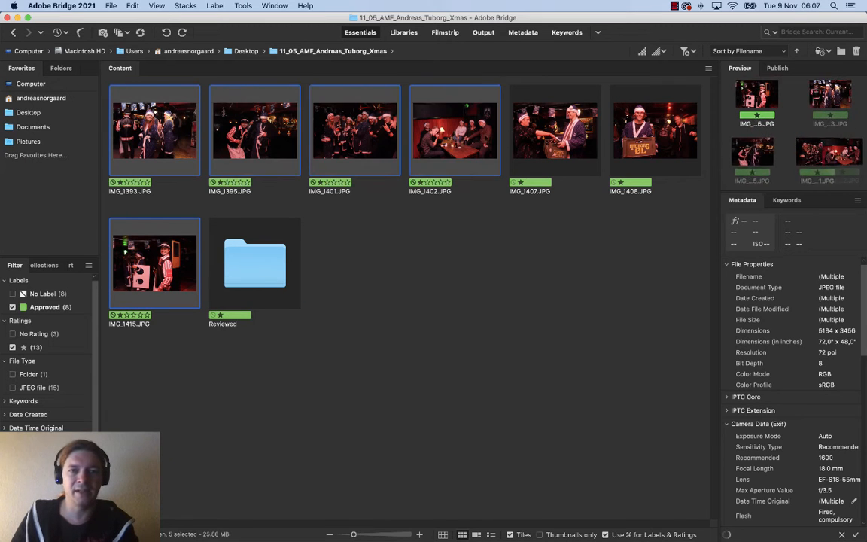
super+click(555, 130)
super+click(655, 130)
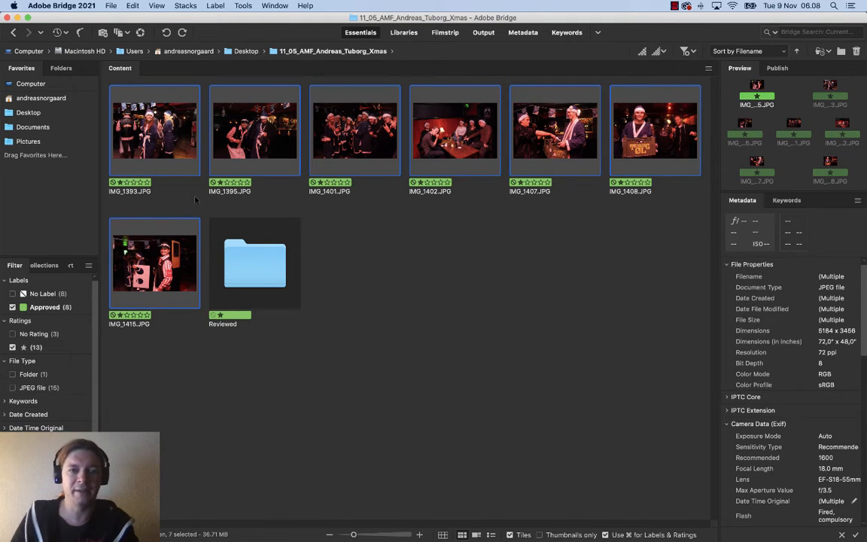
drag(158, 139, 256, 271)
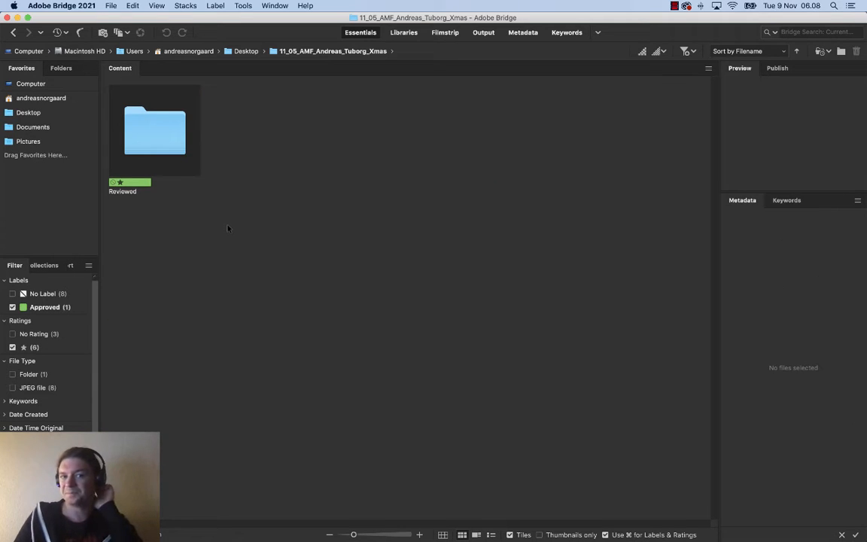
Clear the Approved and one-star filters and open the Reviewed folder
click(12, 307)
click(12, 347)
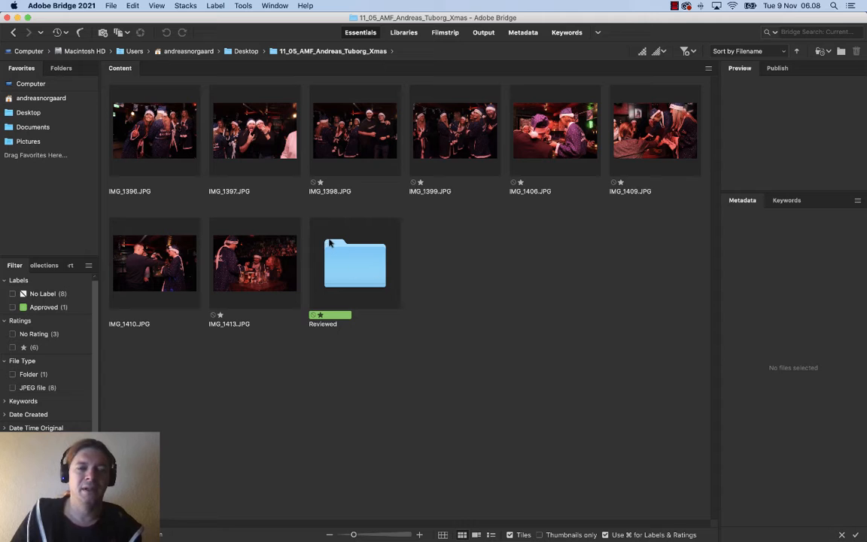
double_click(372, 293)
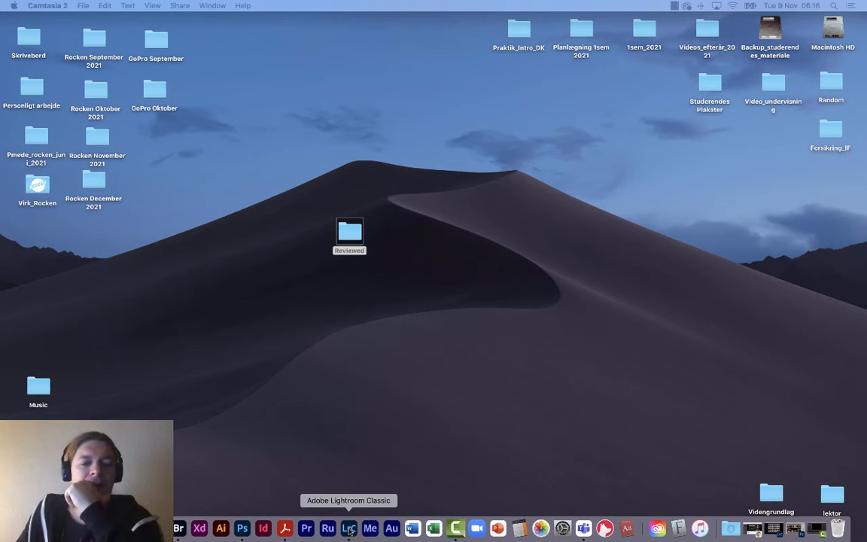
Switch to Adobe Lightroom Classic and start creating a new catalog
click(350, 529)
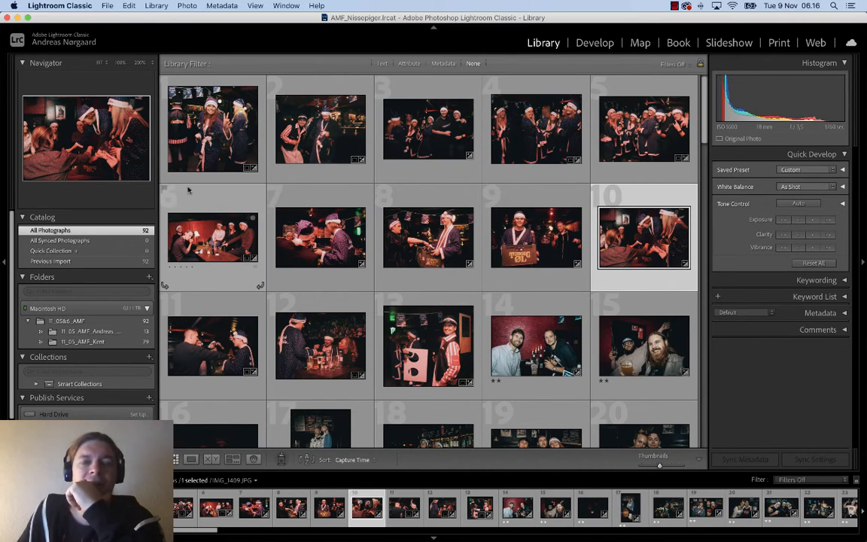
click(109, 6)
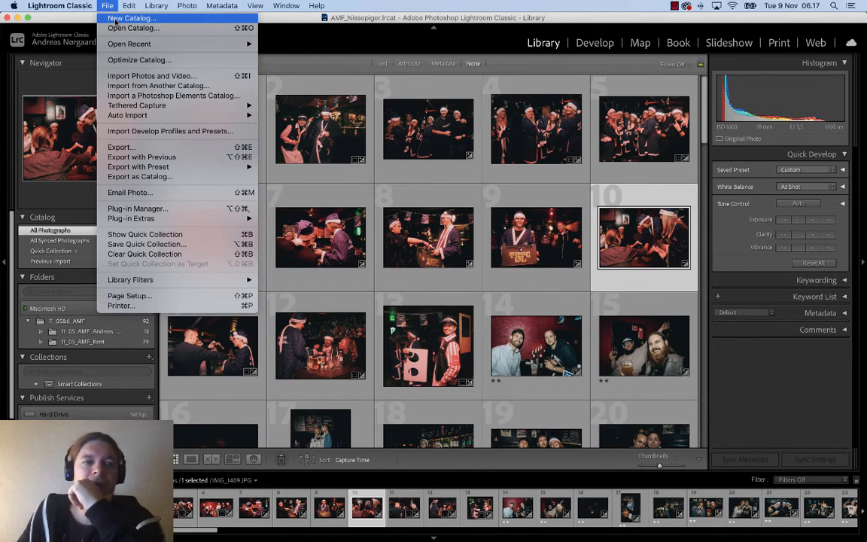
click(115, 19)
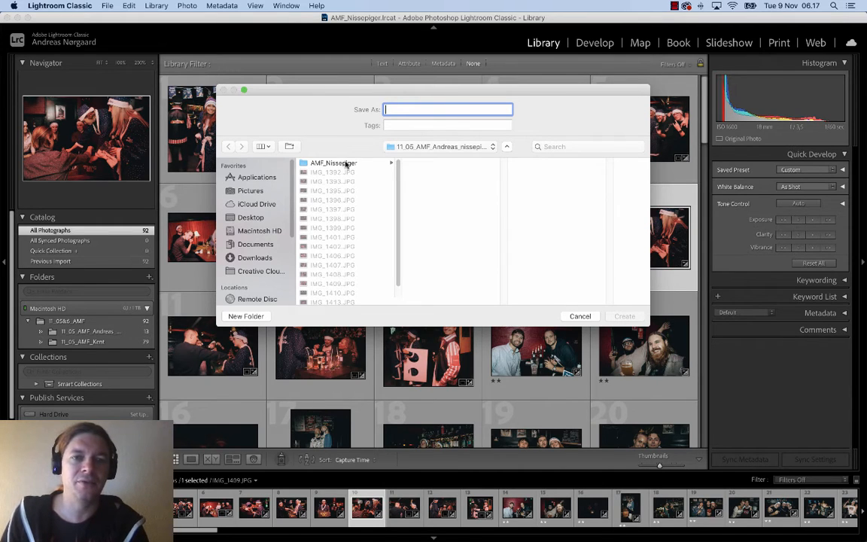
Choose the Reviewed folder on the Desktop as the new catalog's save location
click(251, 217)
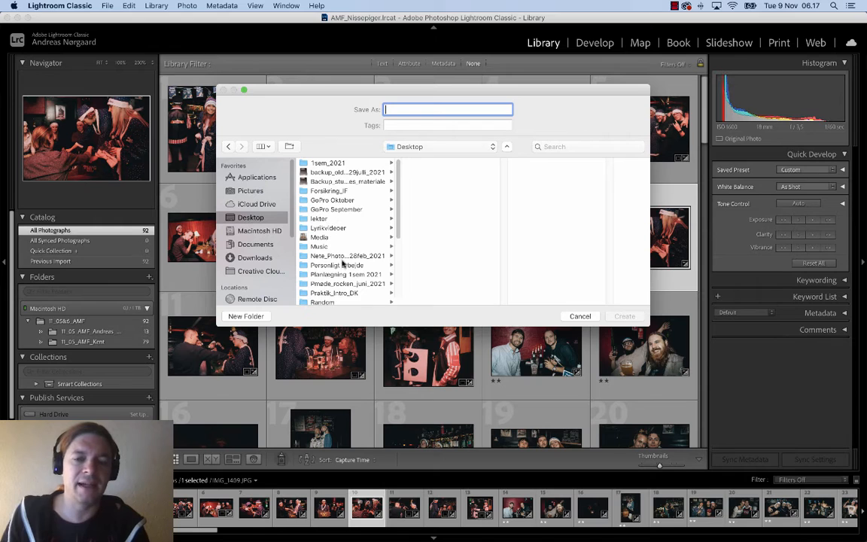
scroll(340, 267, down, 5)
scroll(338, 273, up, 2)
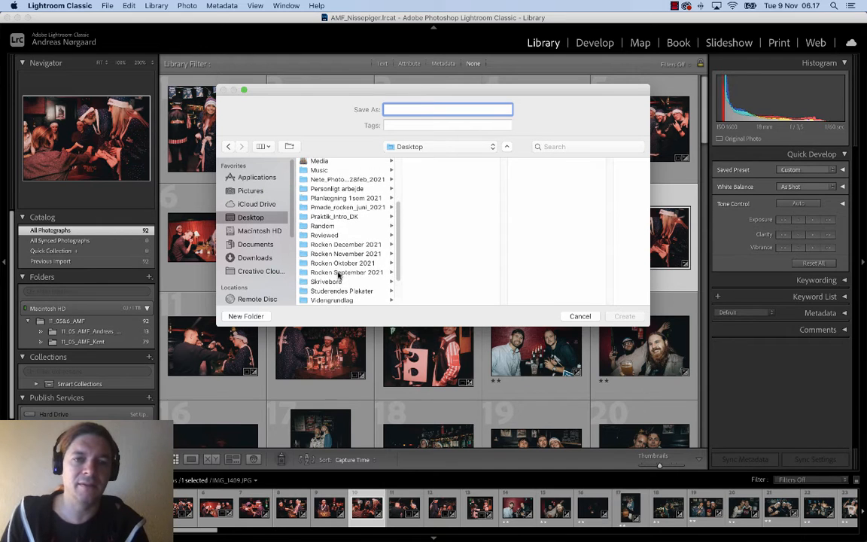
scroll(338, 273, up, 3)
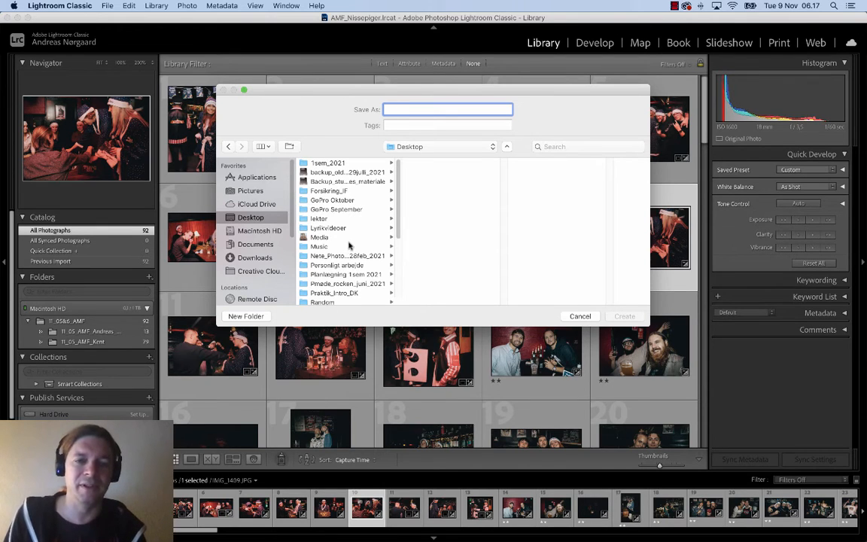
scroll(349, 265, down, 4)
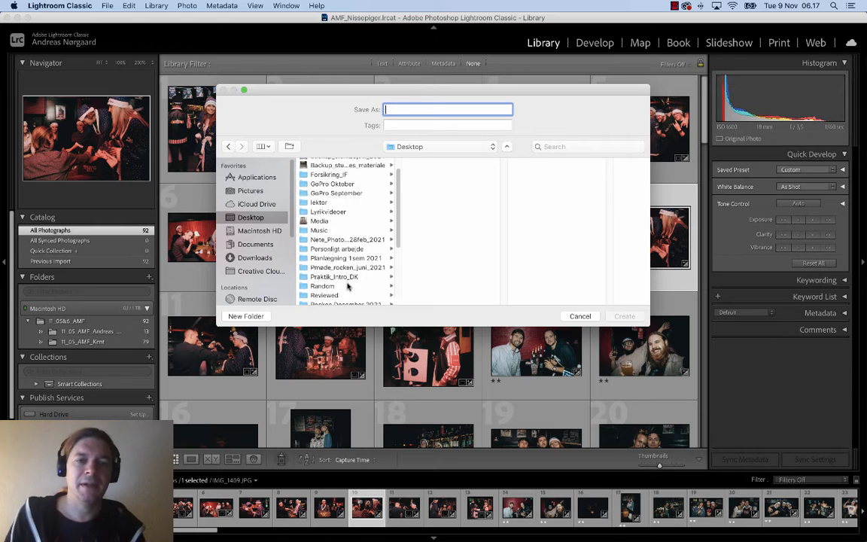
click(353, 237)
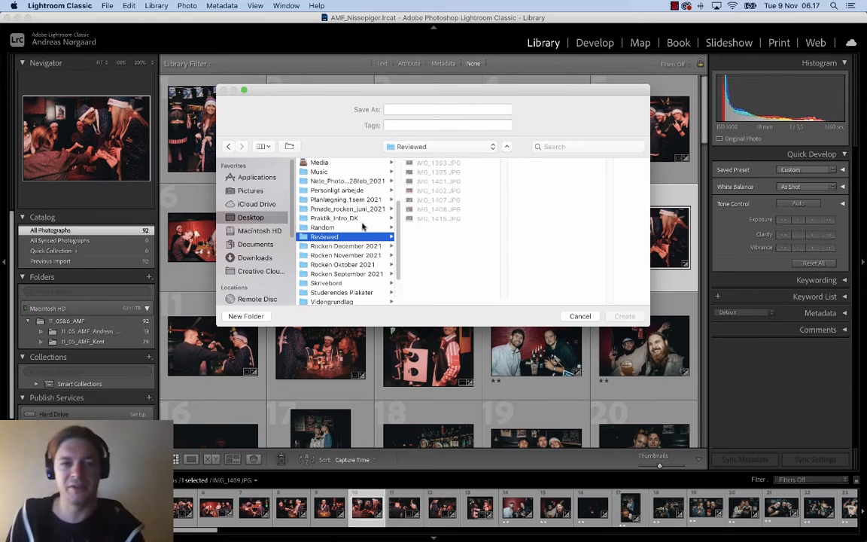
Name the new catalog X-mas_Lightroom and create it
click(394, 110)
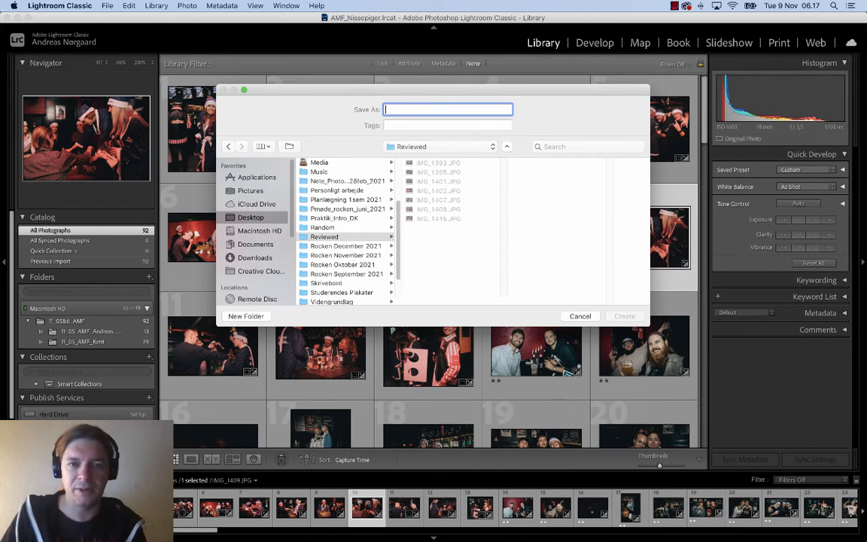
text(X-mas)
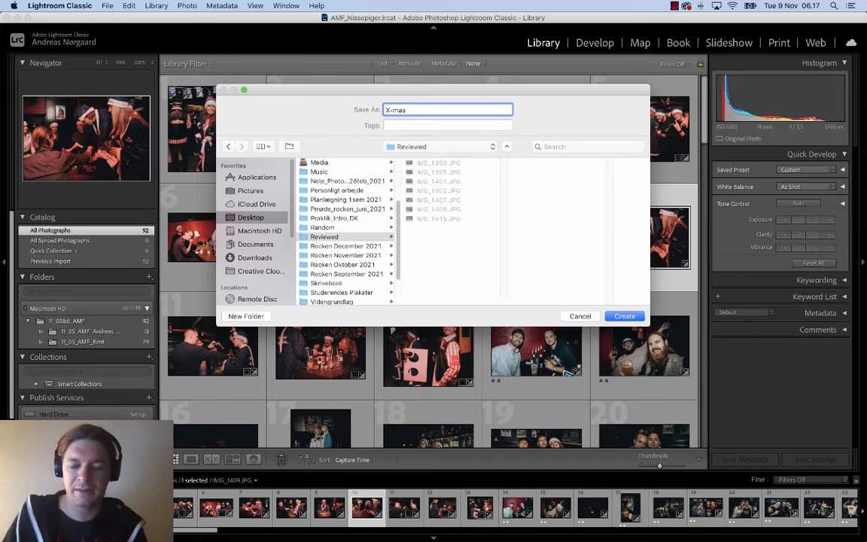
text(_Lightroom)
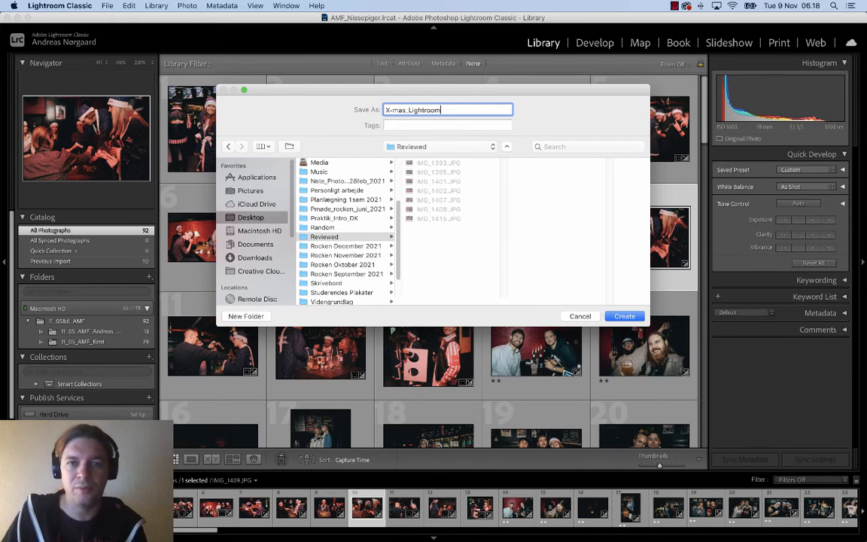
text(_)
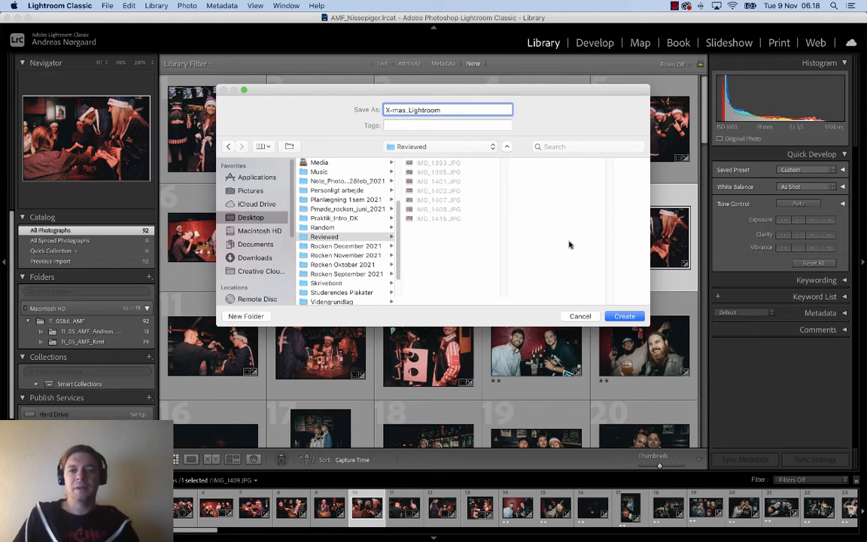
click(625, 317)
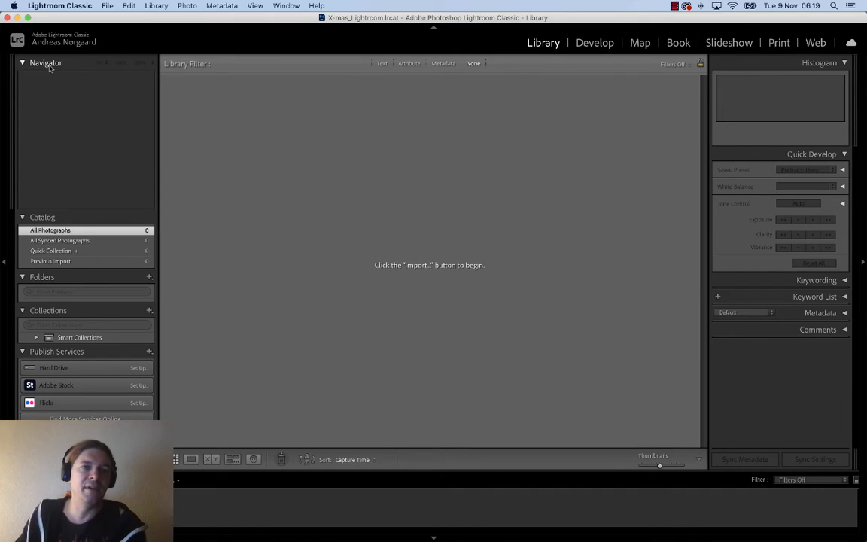
Start importing photos and video into the new catalog and pick the Desktop as the source
click(110, 6)
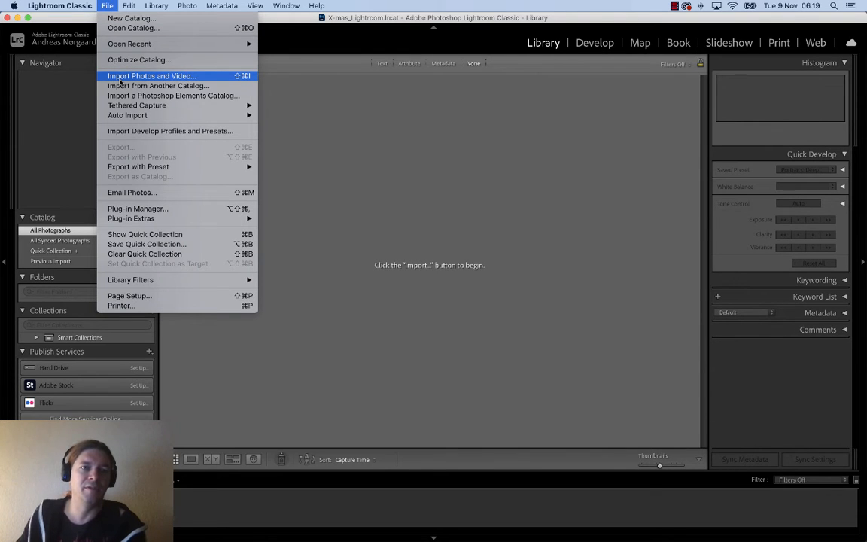
click(64, 103)
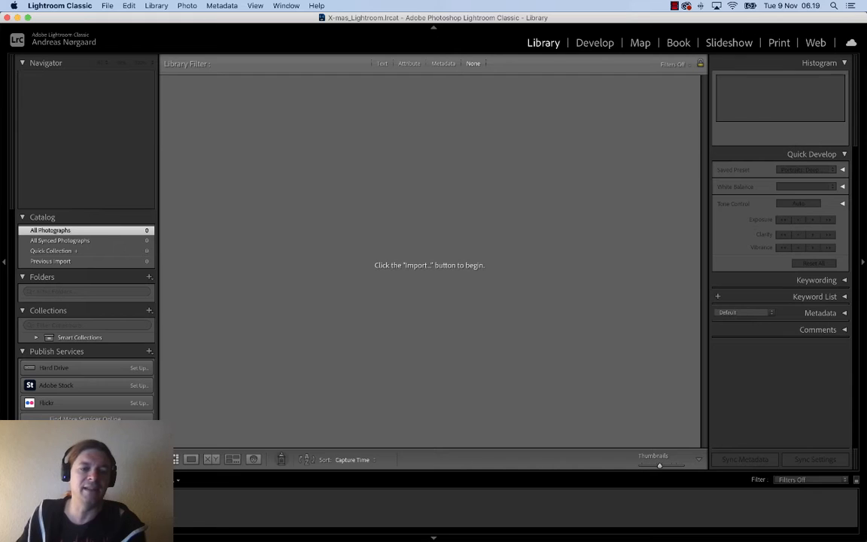
click(107, 6)
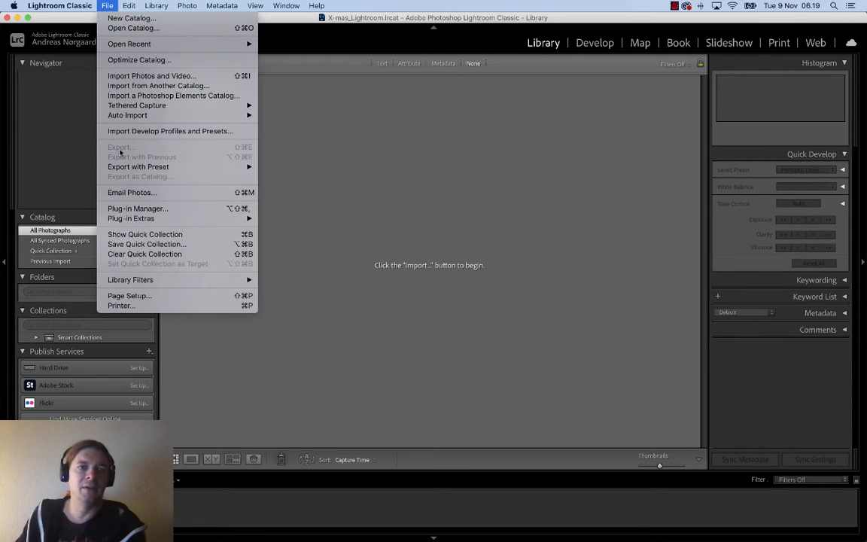
click(122, 76)
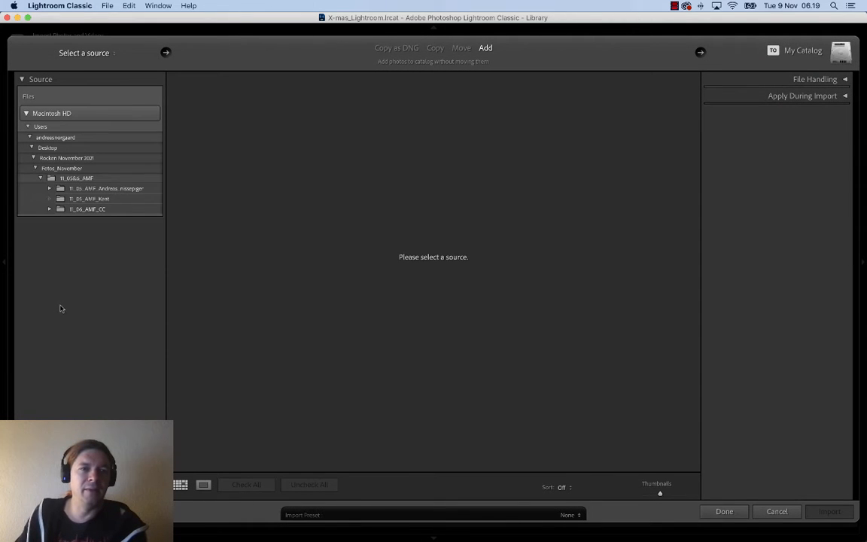
click(92, 52)
click(71, 193)
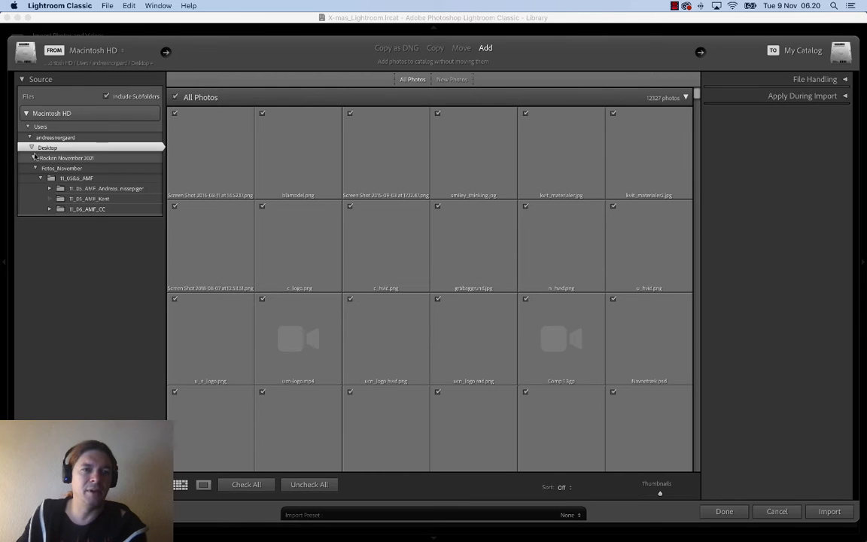
List the Desktop's subfolders, check the X-mas_Lightroom subfolder inside Reviewed, and select Reviewed as the import source
click(33, 158)
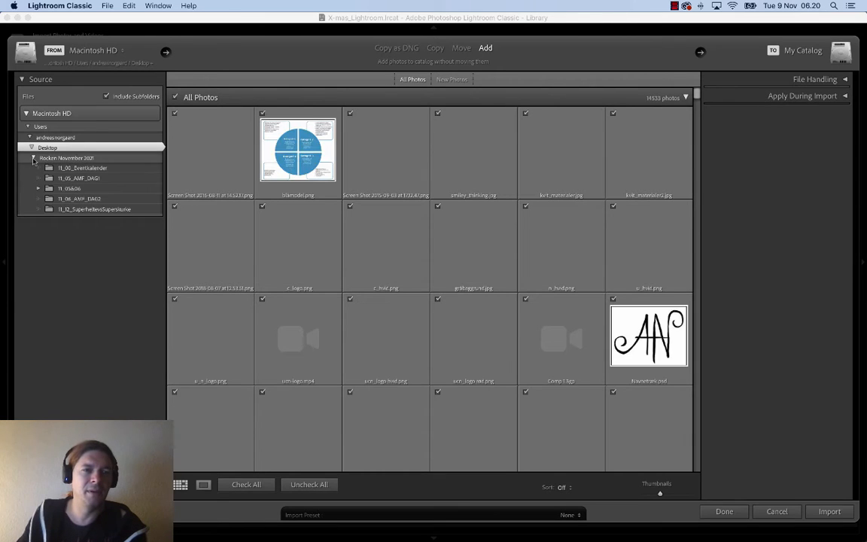
click(33, 158)
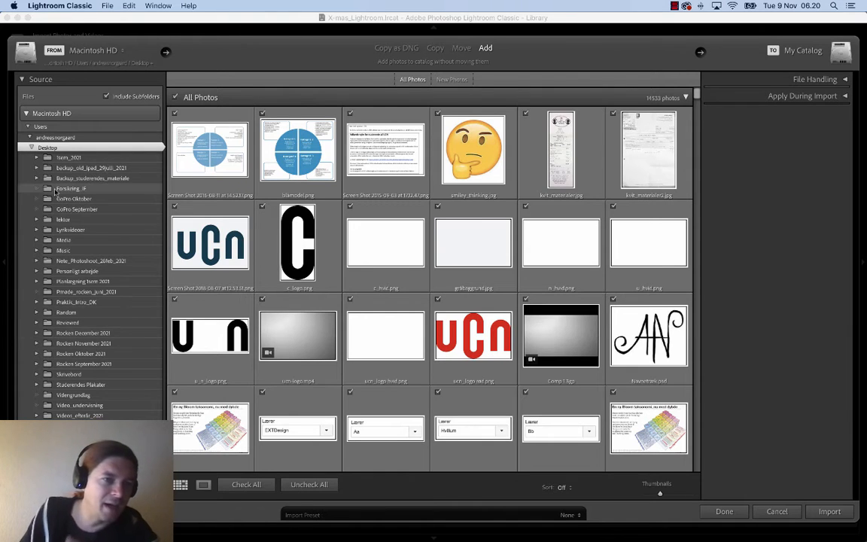
click(66, 323)
click(36, 323)
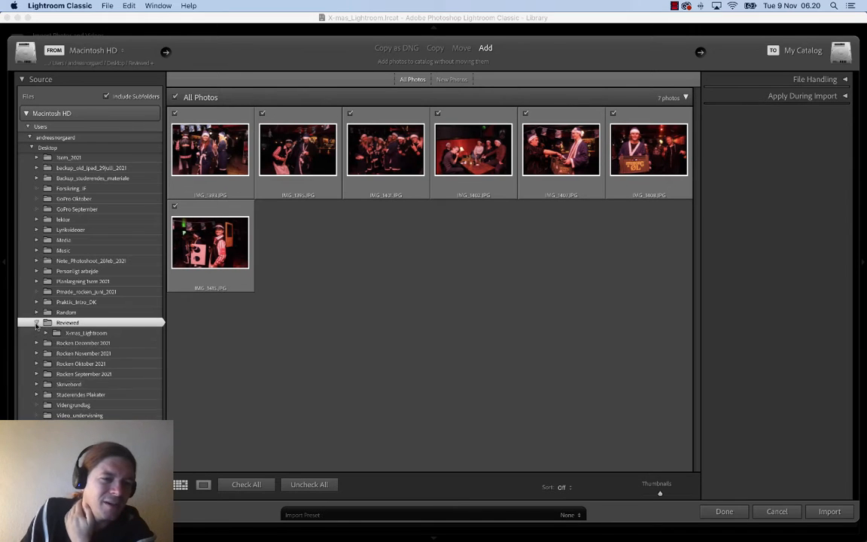
click(68, 334)
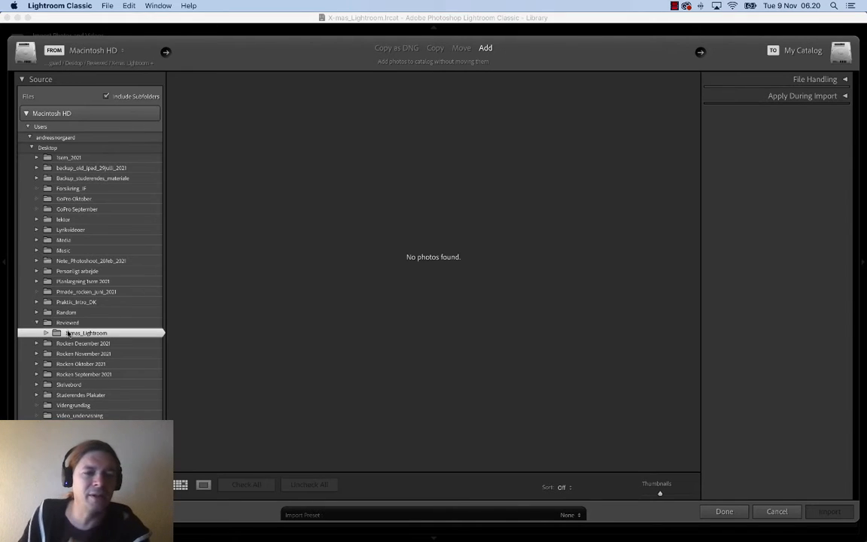
click(66, 323)
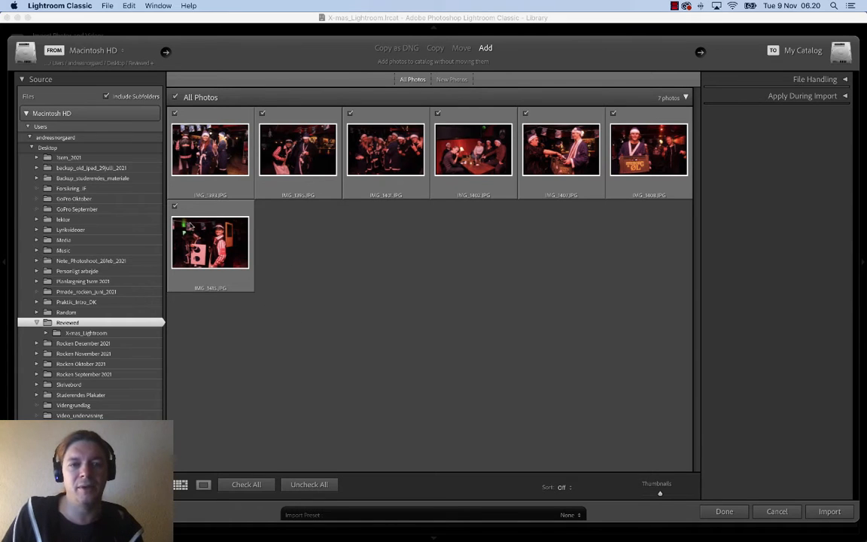
Keep every photo in the Reviewed folder included and import them all by adding them to the catalog without moving them
click(175, 206)
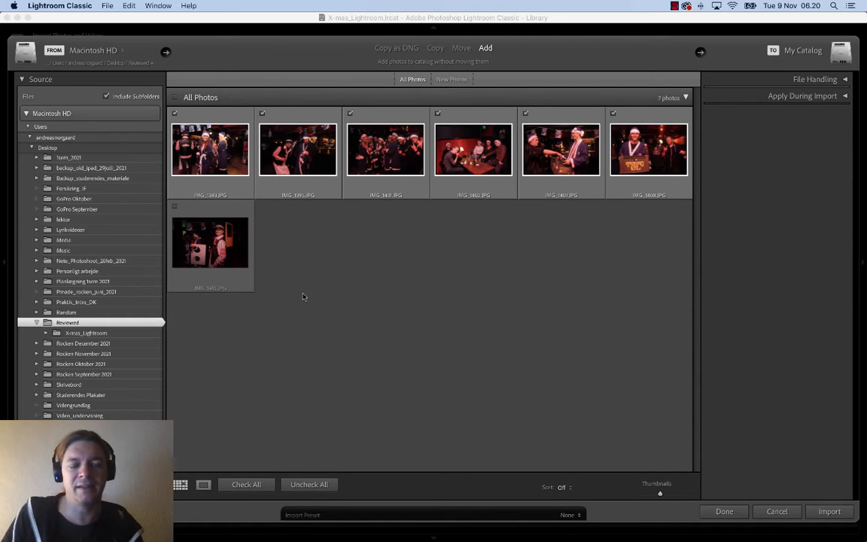
click(175, 205)
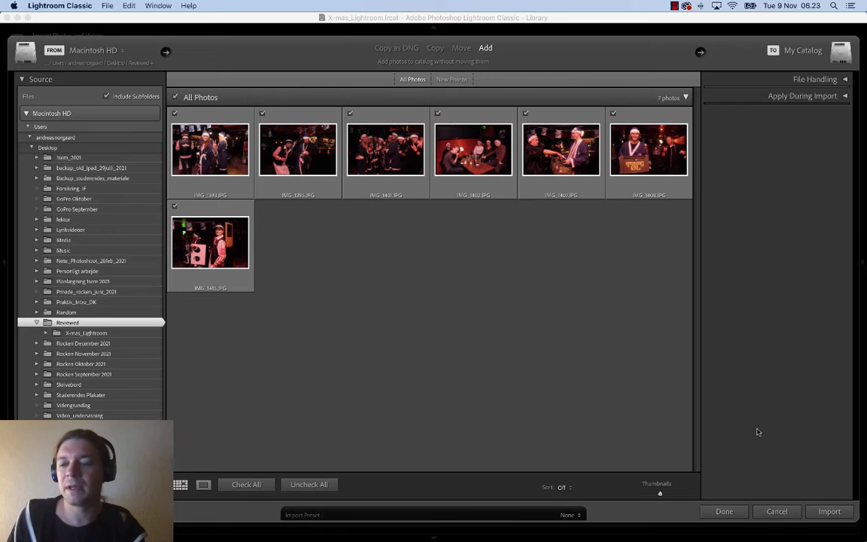
click(829, 510)
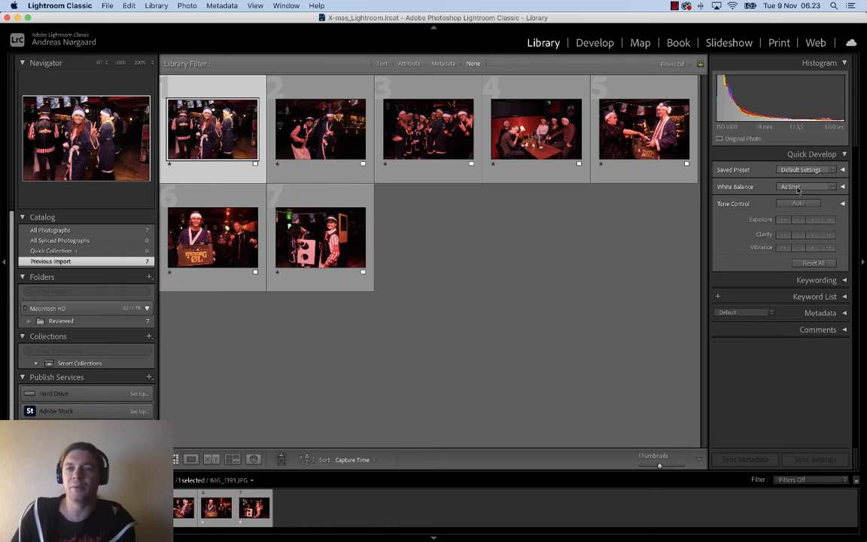
View the first photo in Loupe view, compare it with the second, and survey a selection of four photos ending at IMG_1408.JPG
click(191, 459)
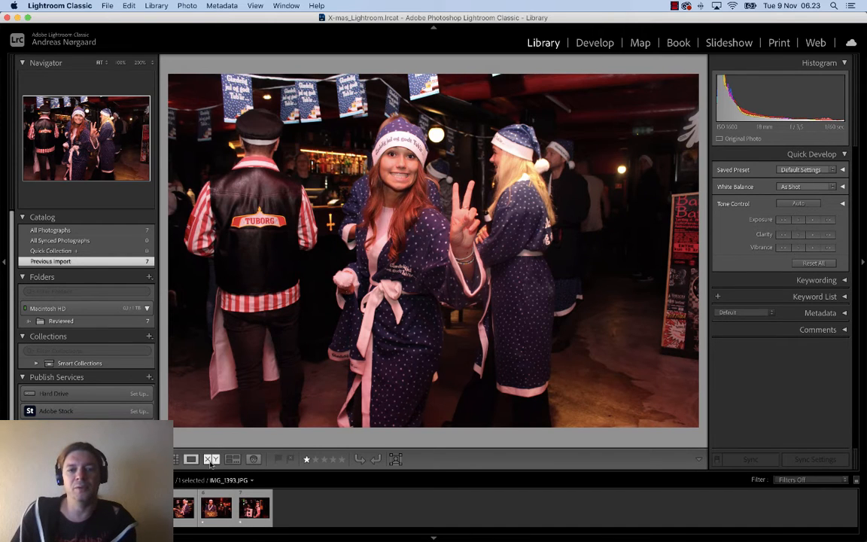
click(212, 459)
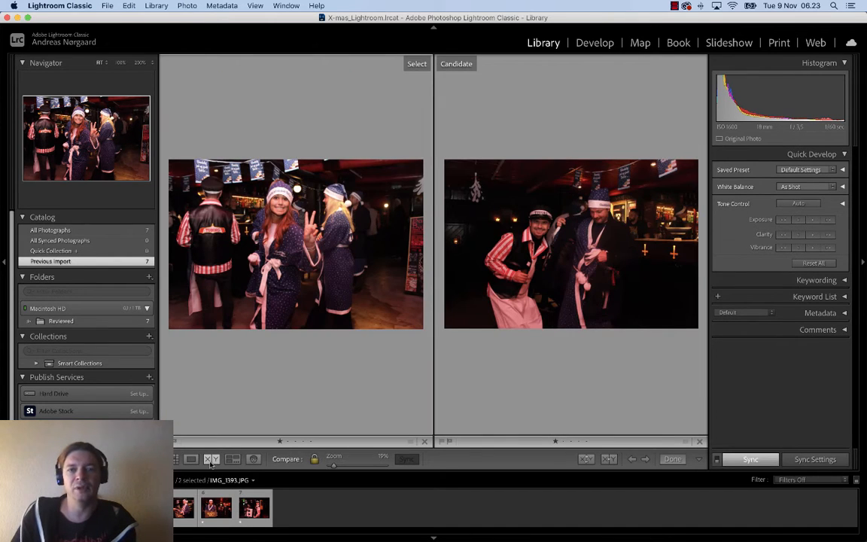
click(231, 460)
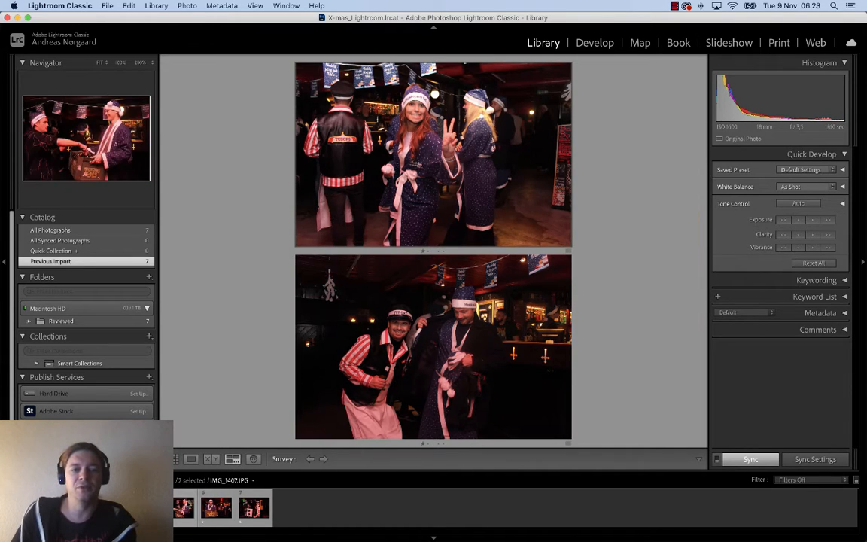
drag(186, 509, 235, 361)
click(210, 509)
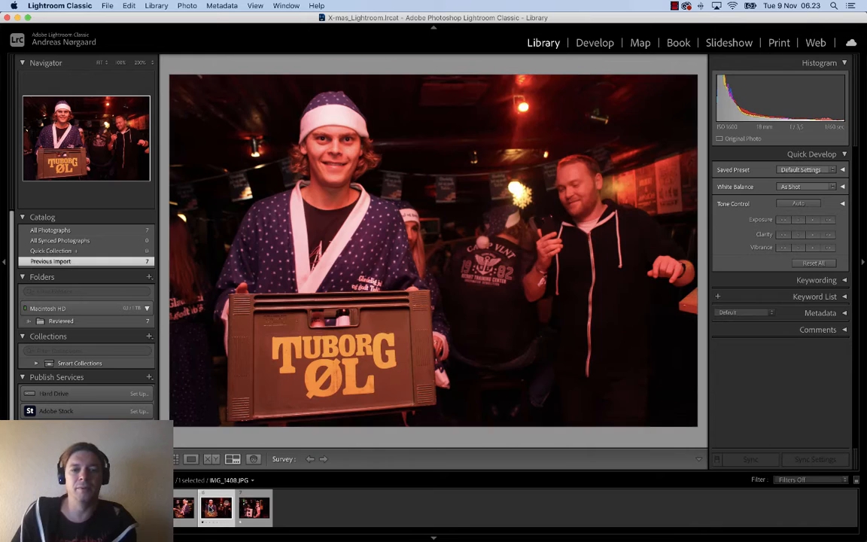
key(super+a)
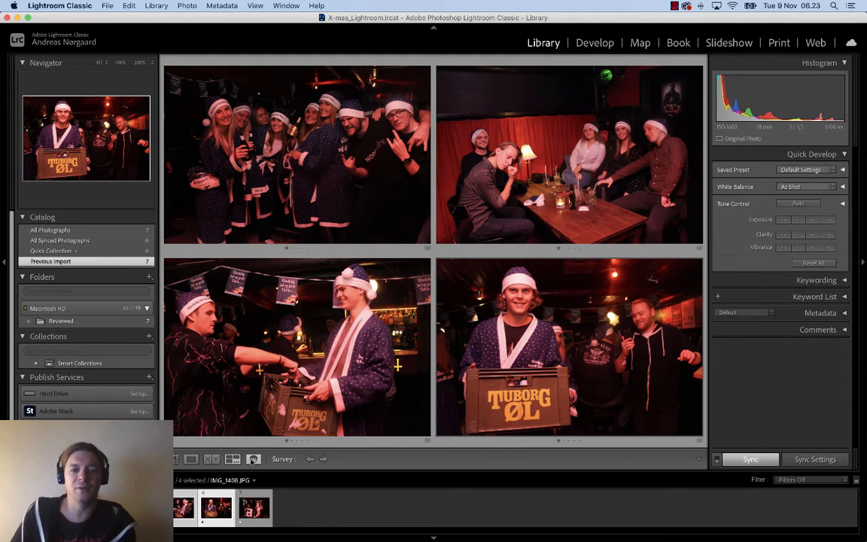
Start finding faces in the entire catalog in People view and look through the faces of the unnamed people
click(253, 459)
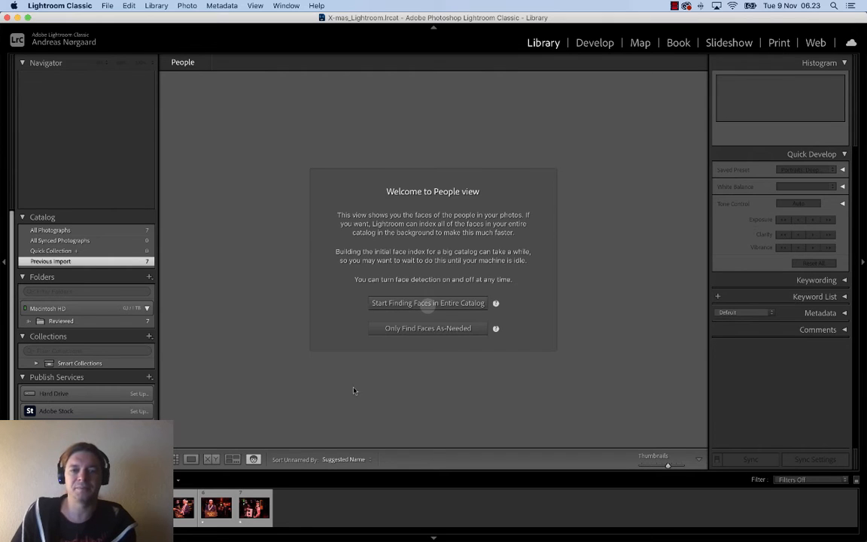
click(41, 39)
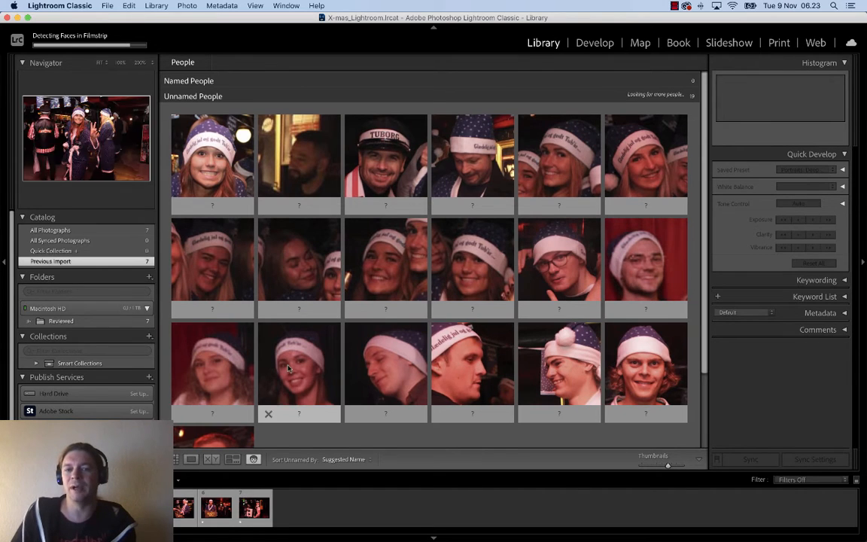
scroll(451, 353, down, 2)
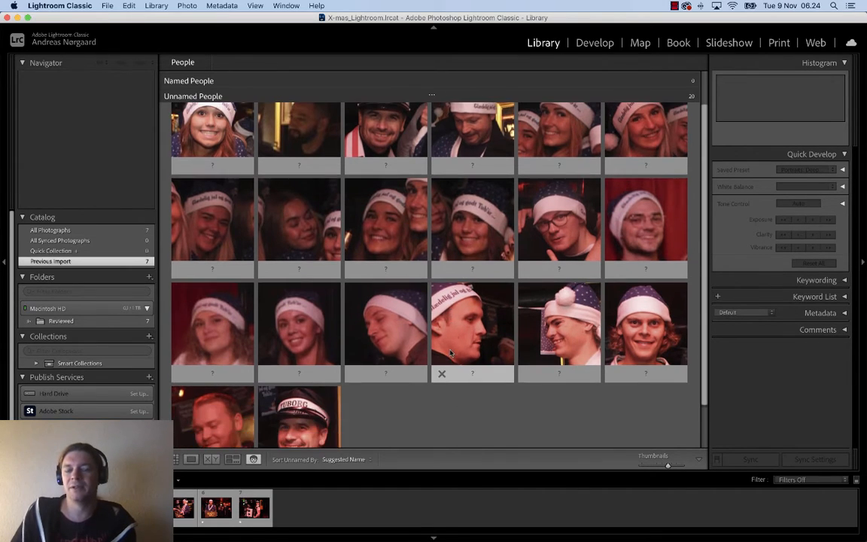
scroll(450, 353, down, 3)
scroll(455, 352, up, 5)
scroll(450, 351, down, 4)
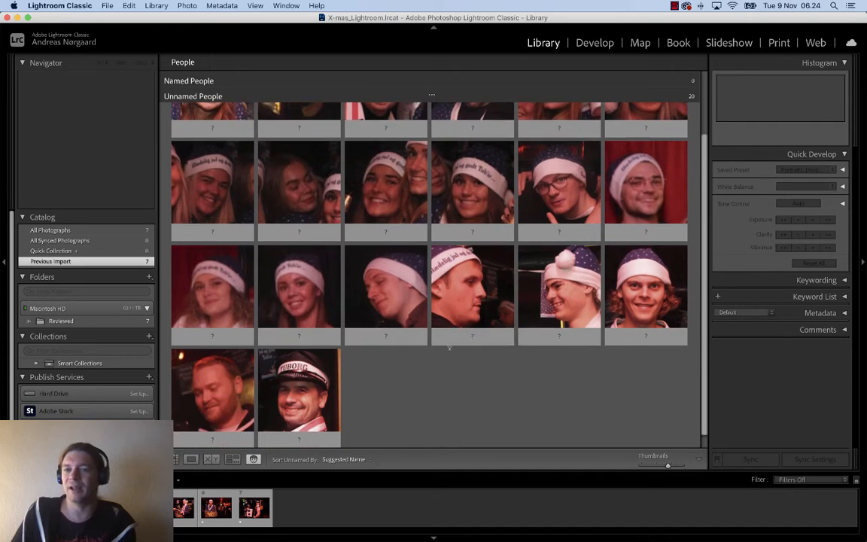
scroll(449, 350, up, 4)
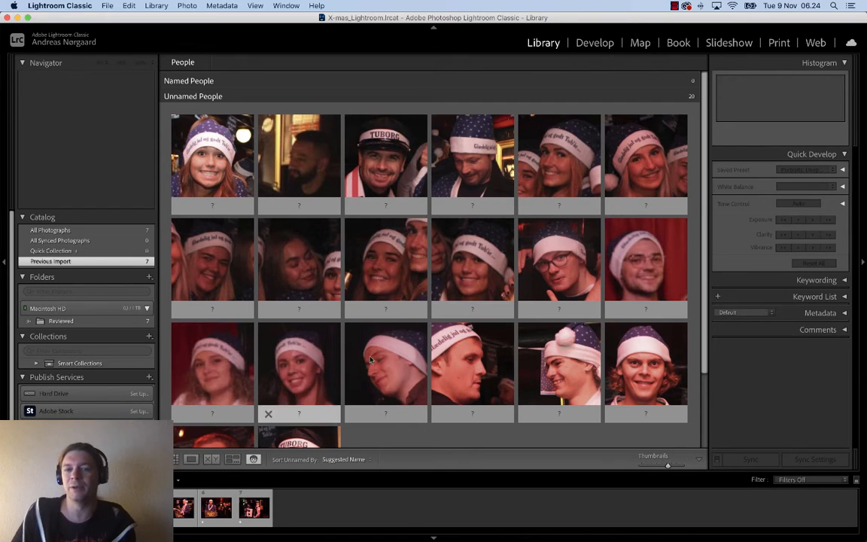
scroll(475, 328, down, 2)
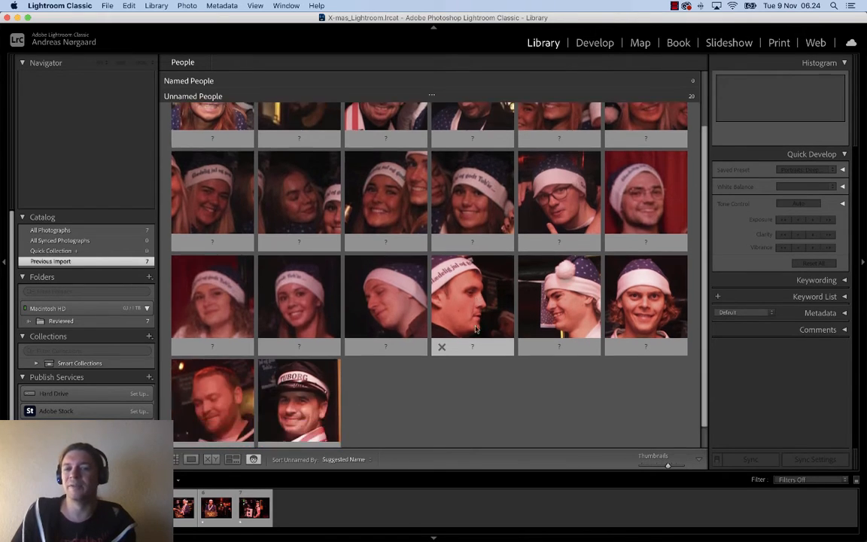
scroll(472, 330, up, 3)
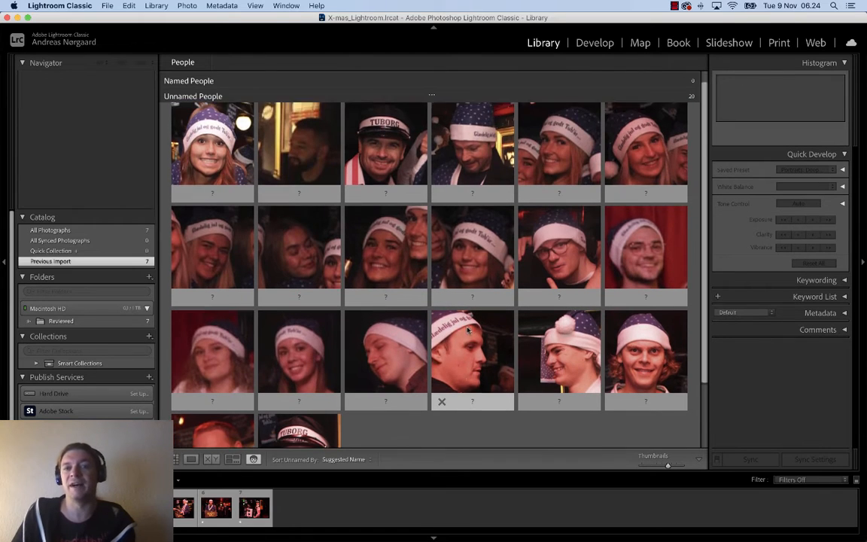
scroll(467, 329, down, 3)
scroll(468, 330, up, 3)
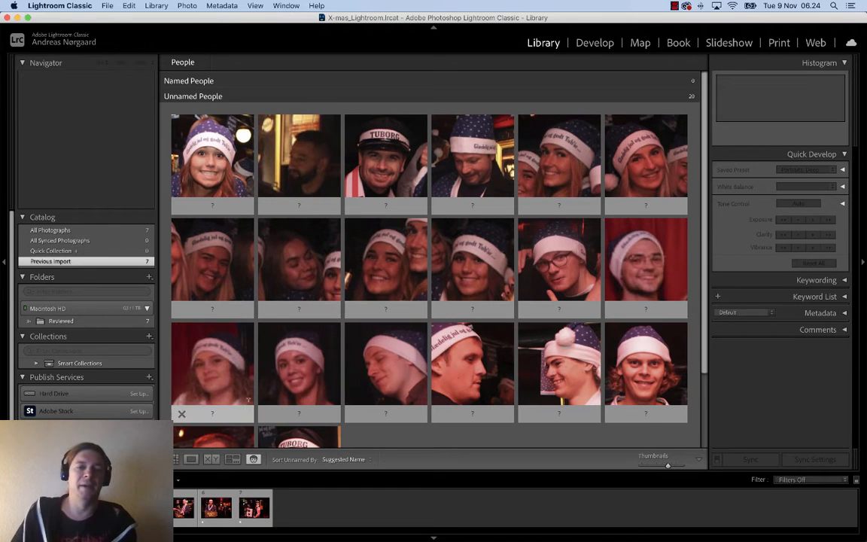
Return to the grid of imported photos and select the first one, IMG_1393.JPG
key(g)
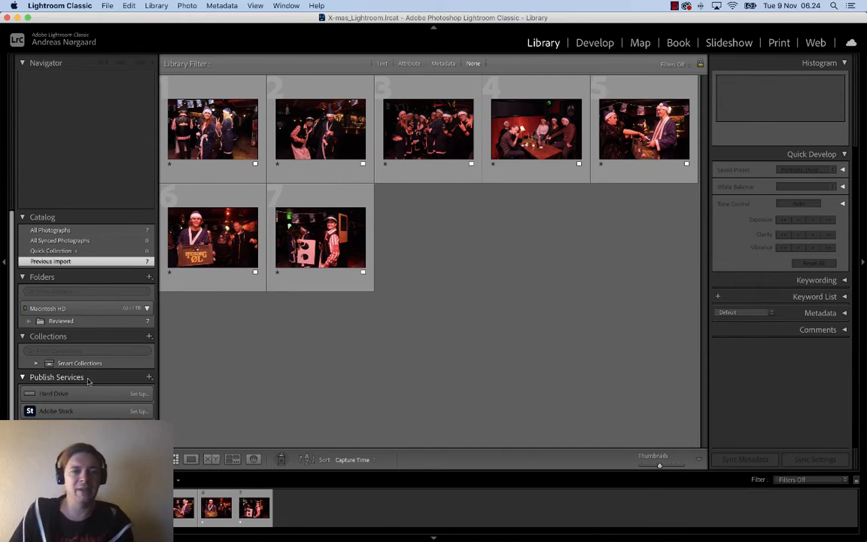
scroll(84, 360, down, 1)
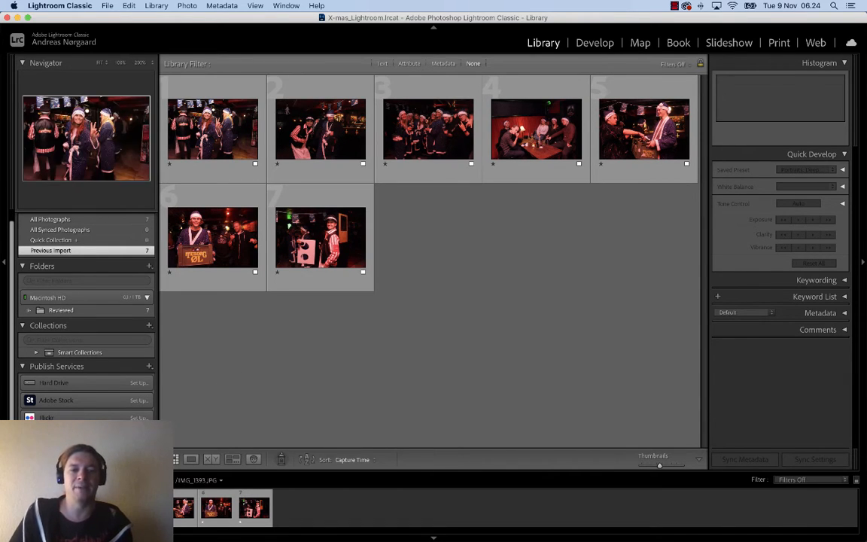
click(212, 129)
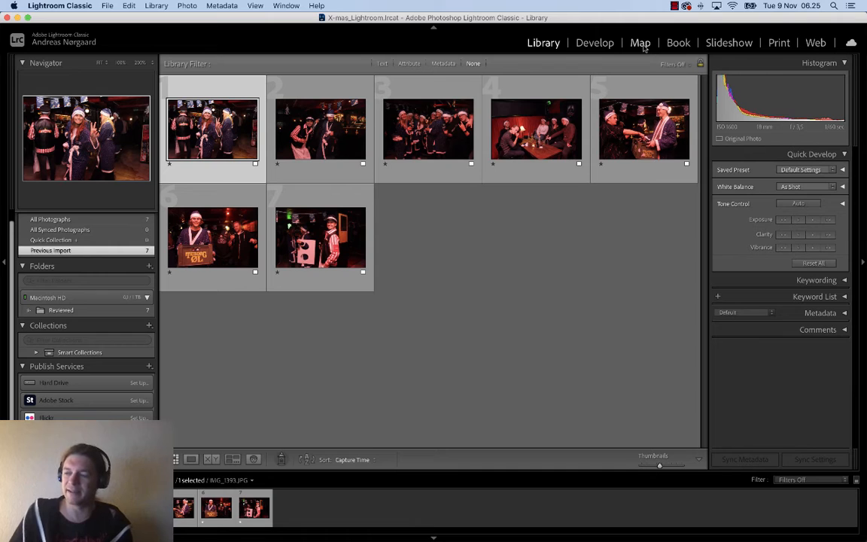
Look at the Map module and the Book module, dismissing the Book module's introductory tips
click(643, 45)
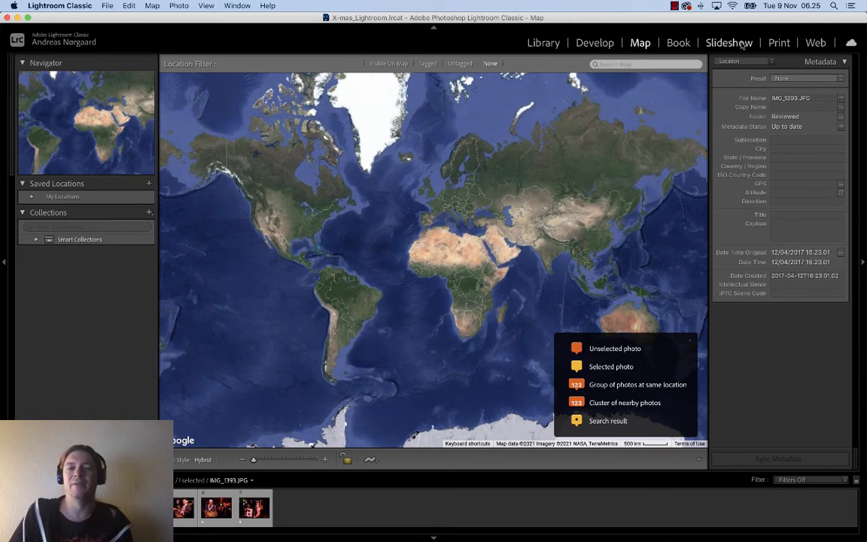
click(678, 42)
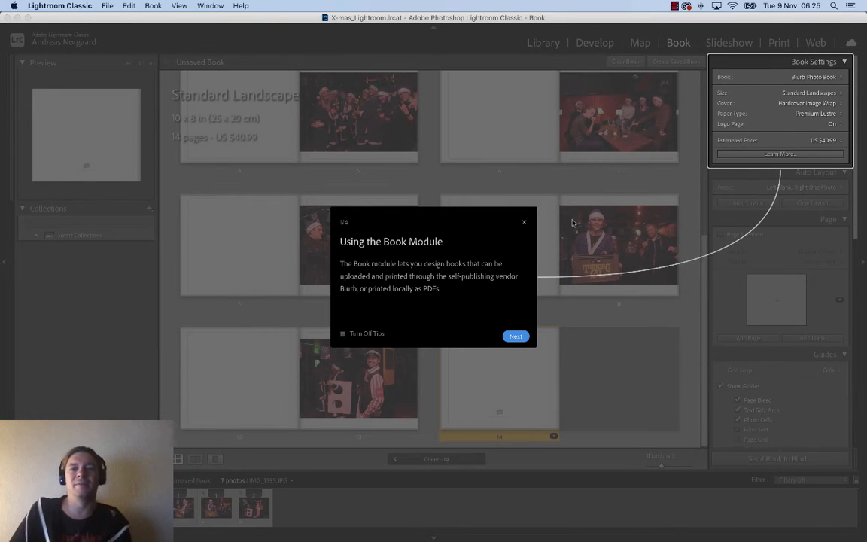
click(524, 222)
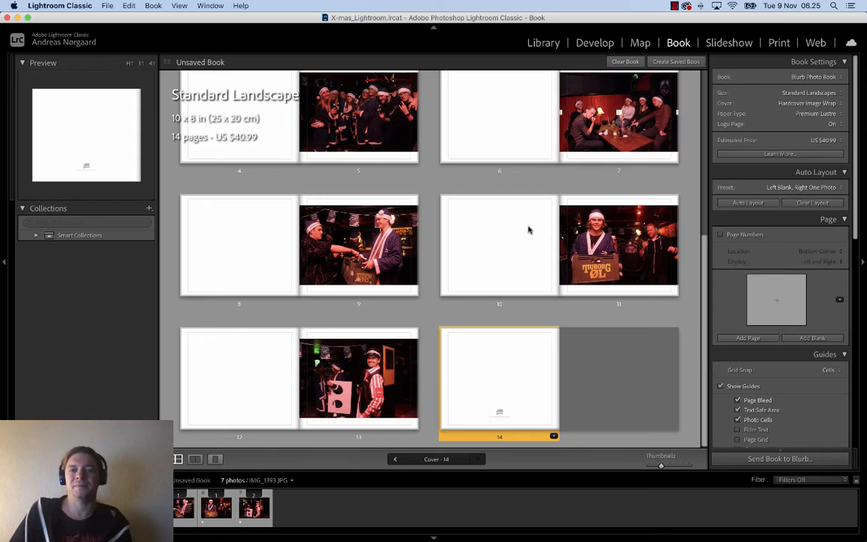
Open the photo in the Develop module and collapse all the adjustment panels from Basic to Calibration
click(600, 45)
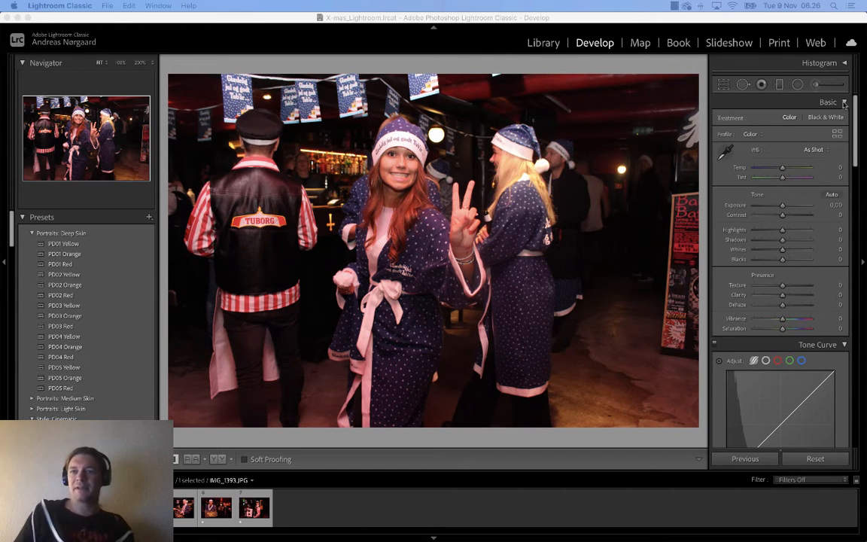
click(844, 103)
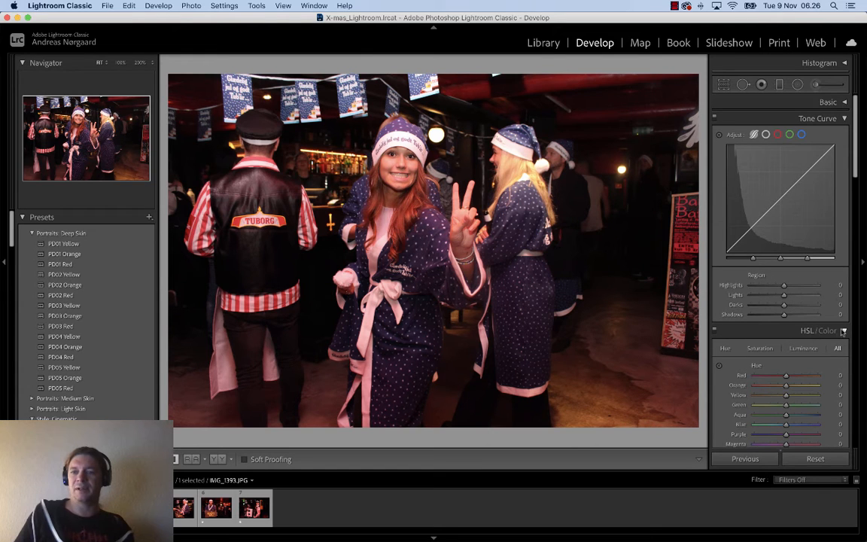
click(843, 331)
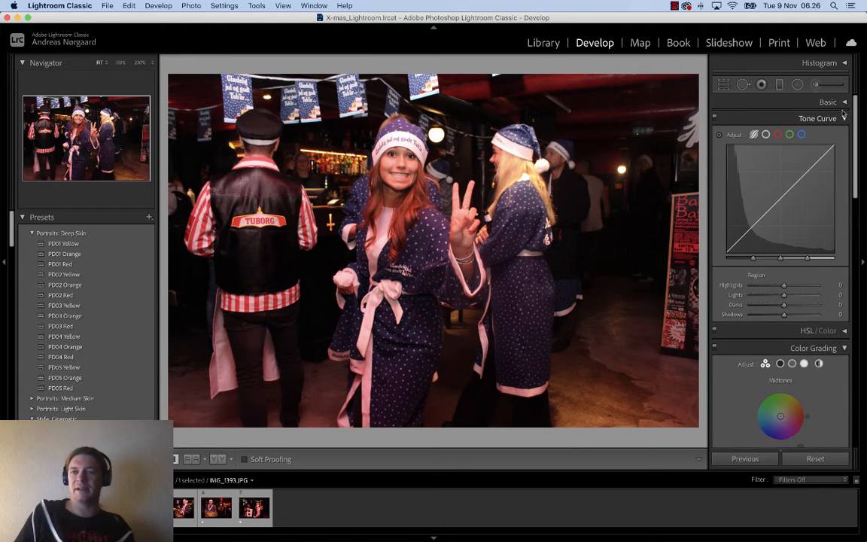
click(844, 118)
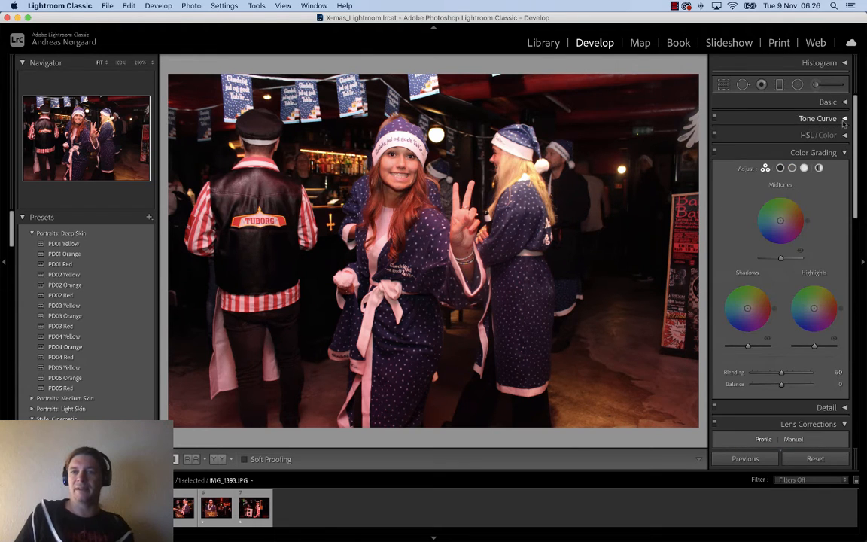
click(843, 152)
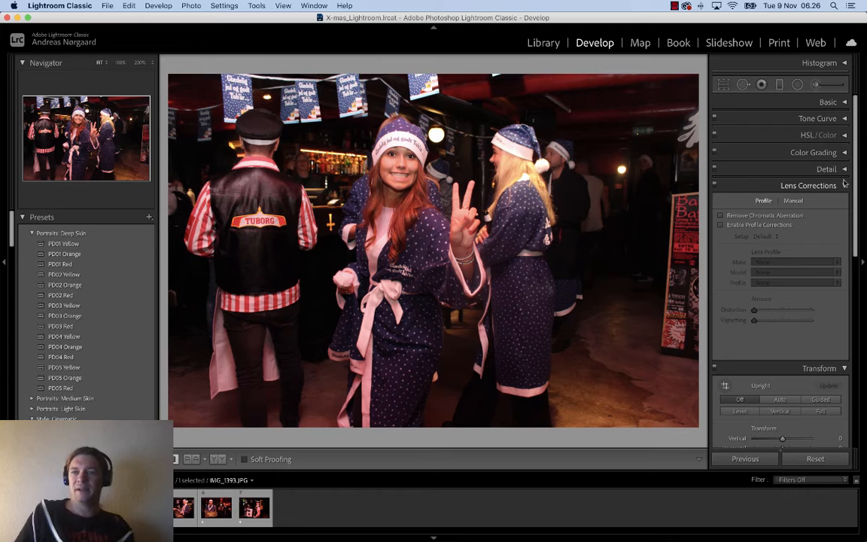
click(843, 188)
click(844, 201)
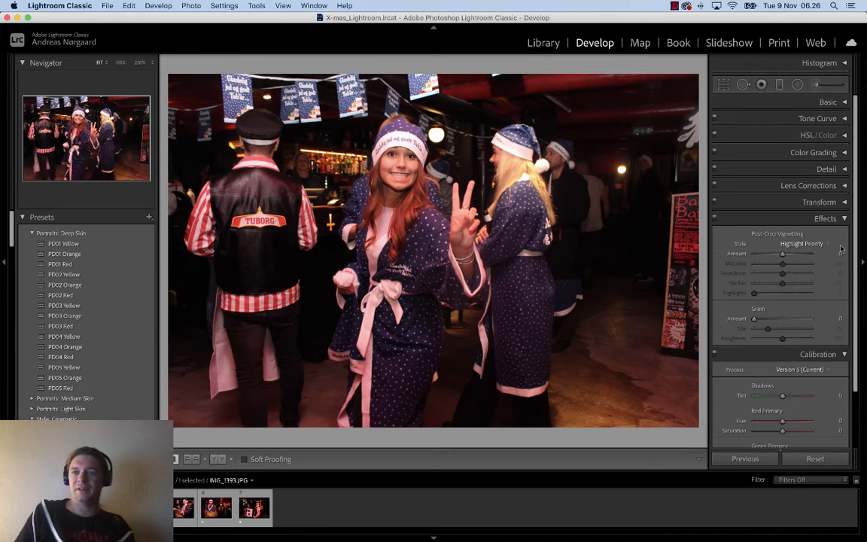
click(844, 218)
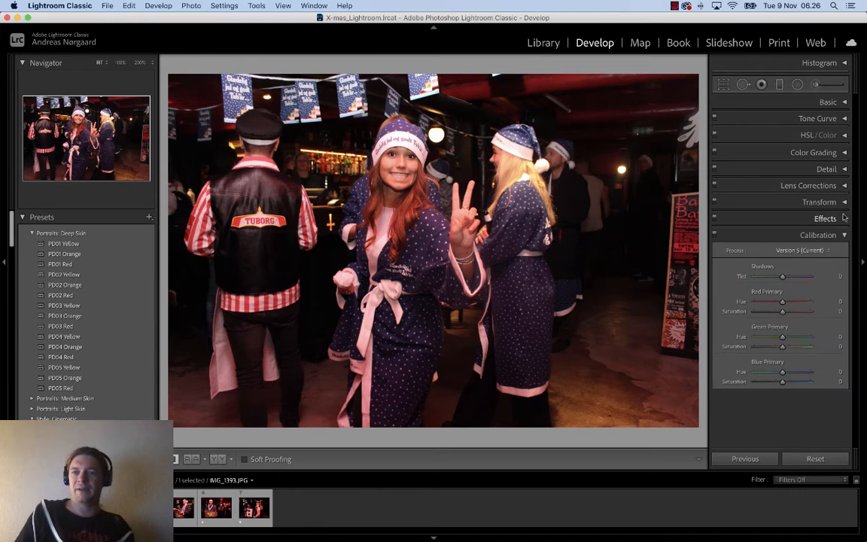
click(844, 234)
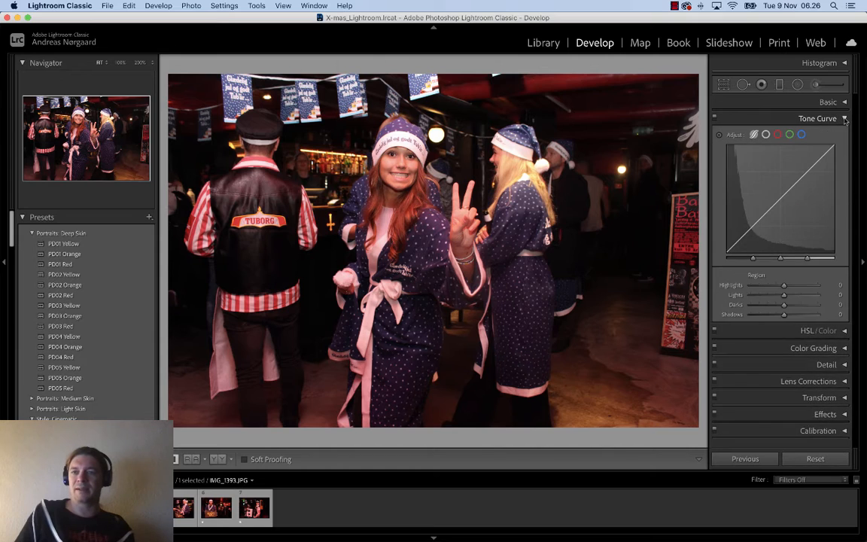
Reorder the Develop panels with Lens Corrections after Basic and Detail after Tone Curve, then save the order and relaunch Lightroom
right_click(843, 118)
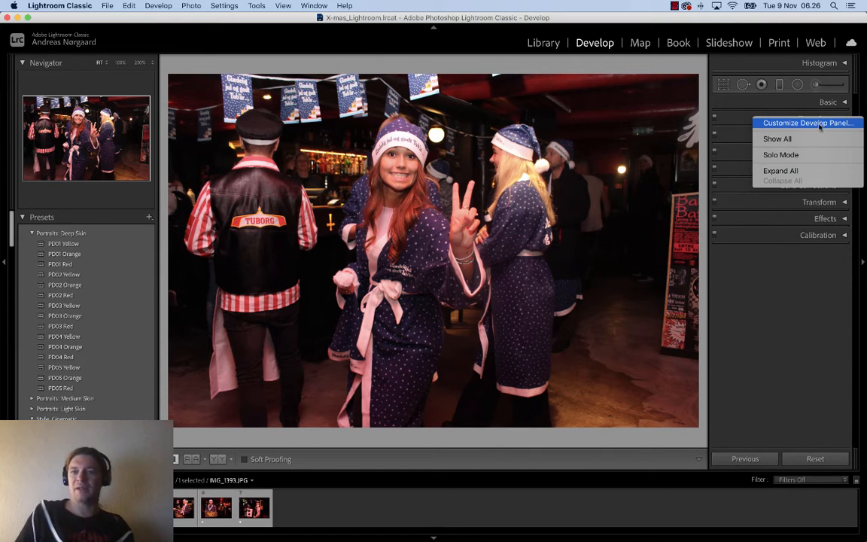
click(808, 123)
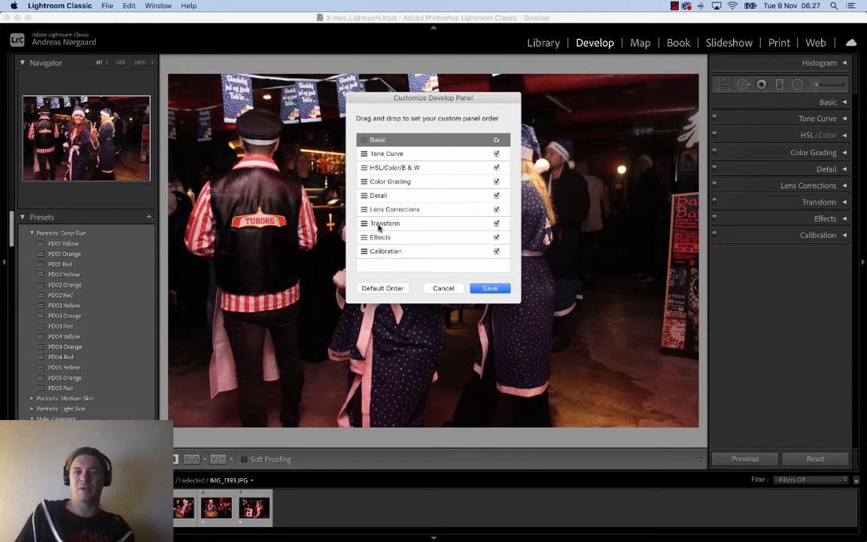
drag(379, 210, 398, 152)
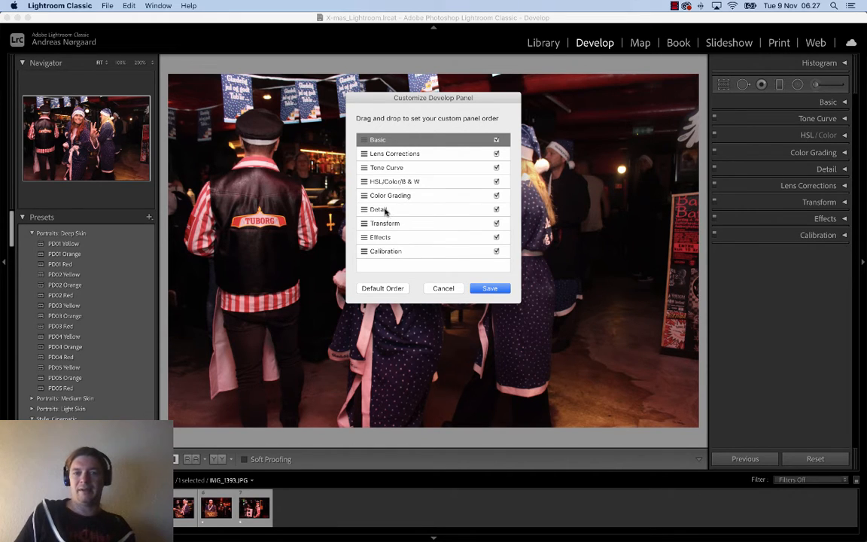
drag(385, 212, 382, 167)
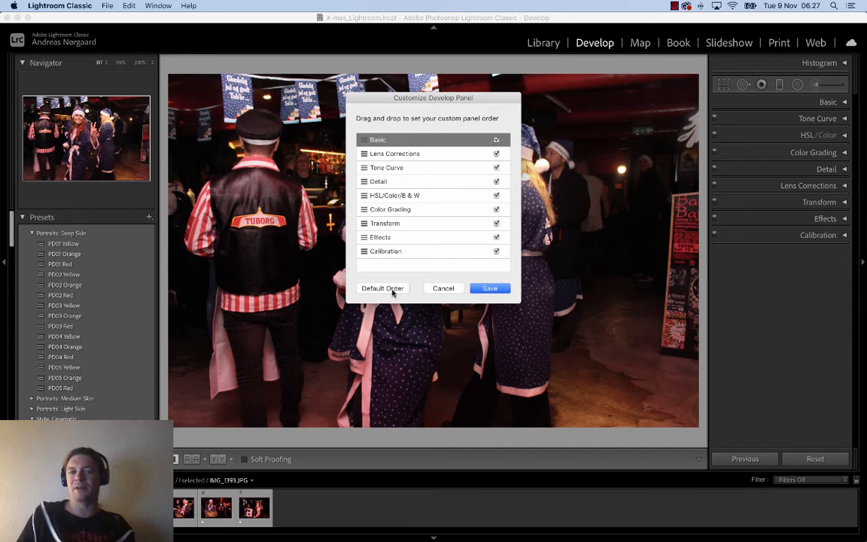
click(490, 289)
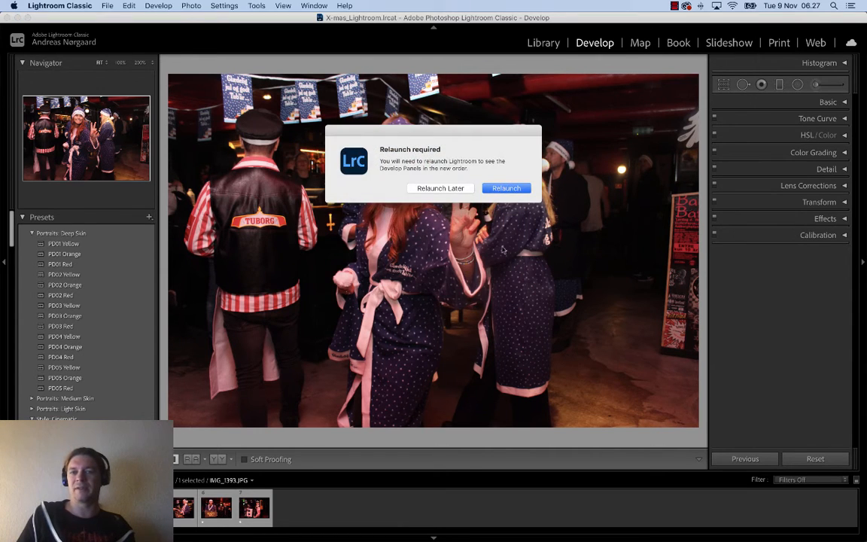
click(507, 188)
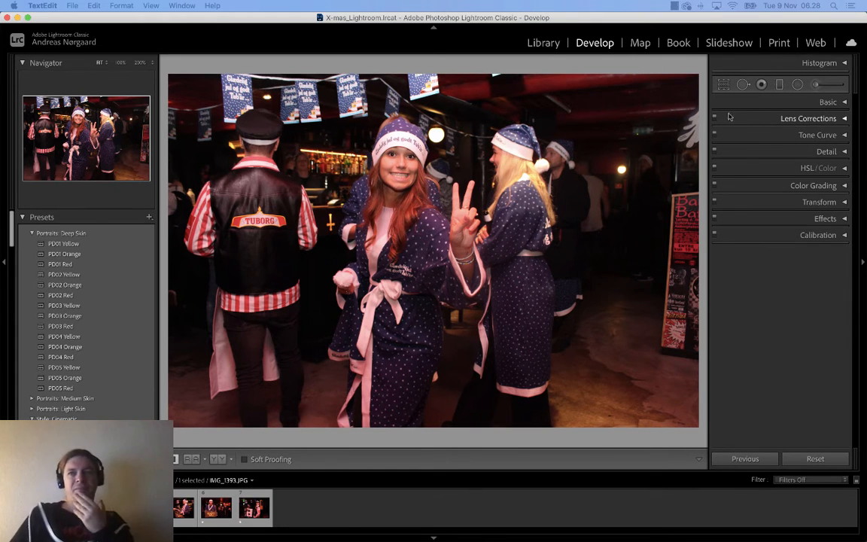
Check the Basic panel in the new order and leave it collapsed with the Histogram expanded
click(828, 102)
click(828, 102)
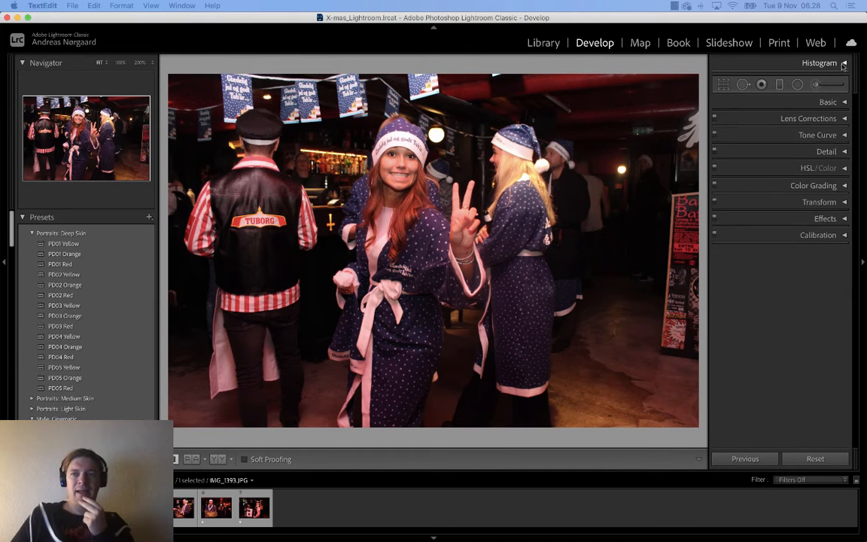
click(843, 64)
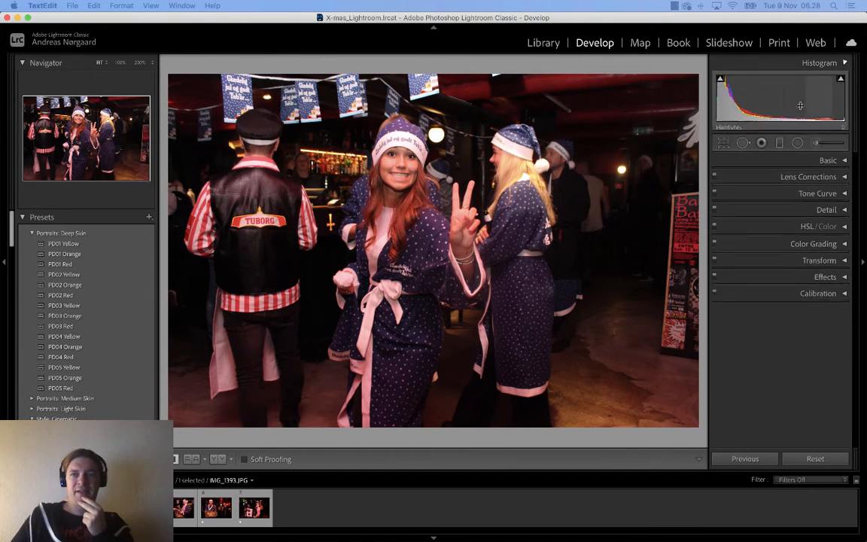
click(843, 63)
click(841, 102)
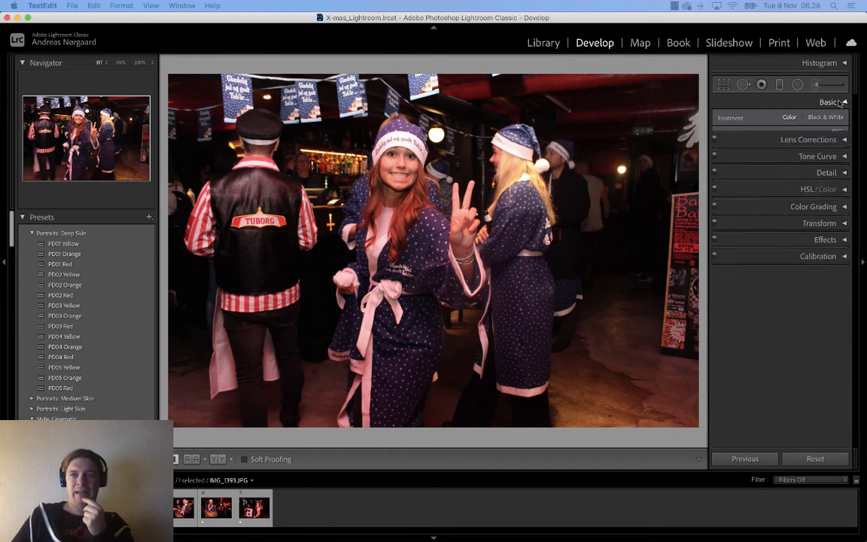
click(841, 103)
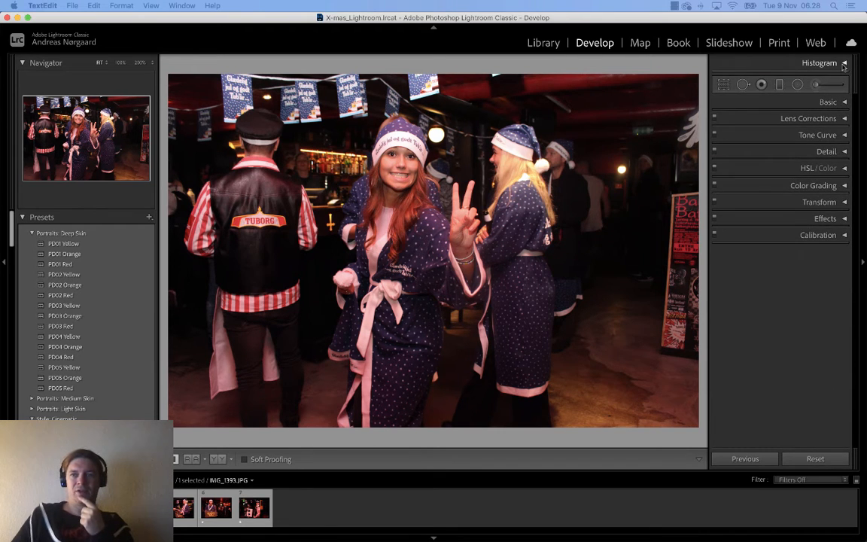
click(844, 65)
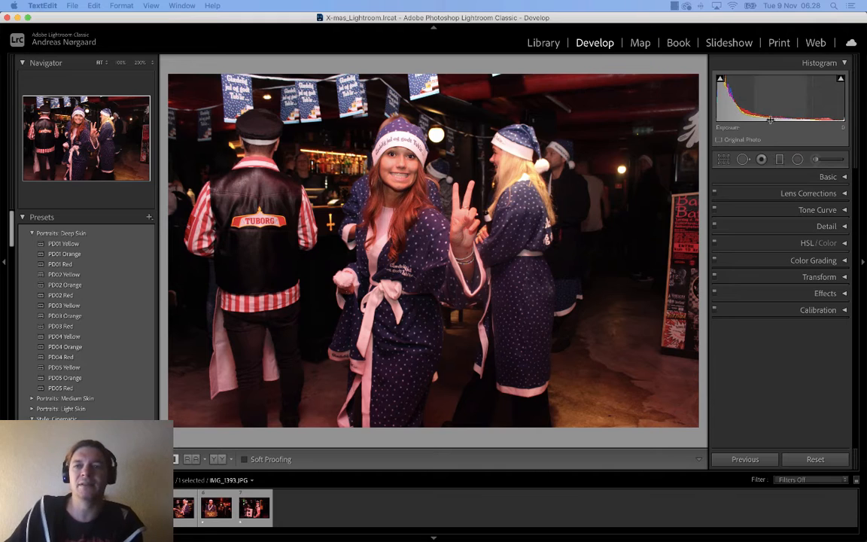
Look briefly at the Basic settings, then expand Lens Corrections and enable profile corrections for the photo
click(828, 180)
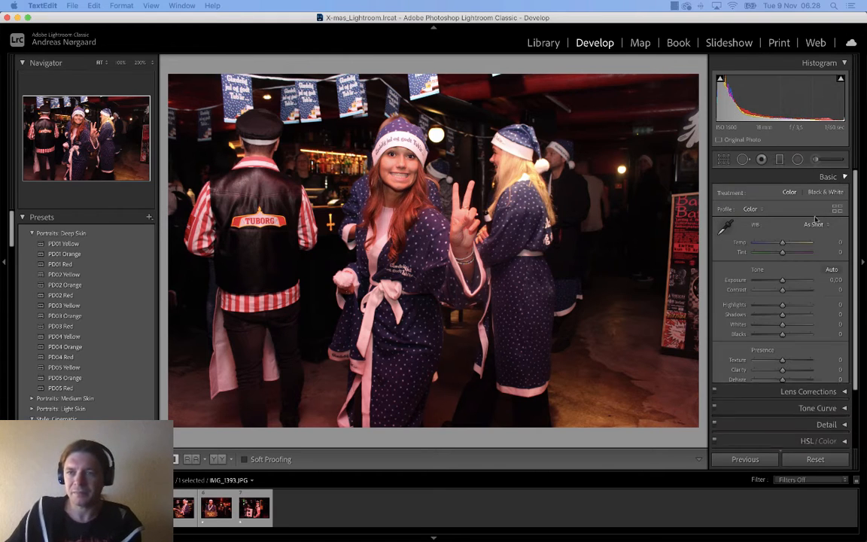
click(837, 178)
click(809, 194)
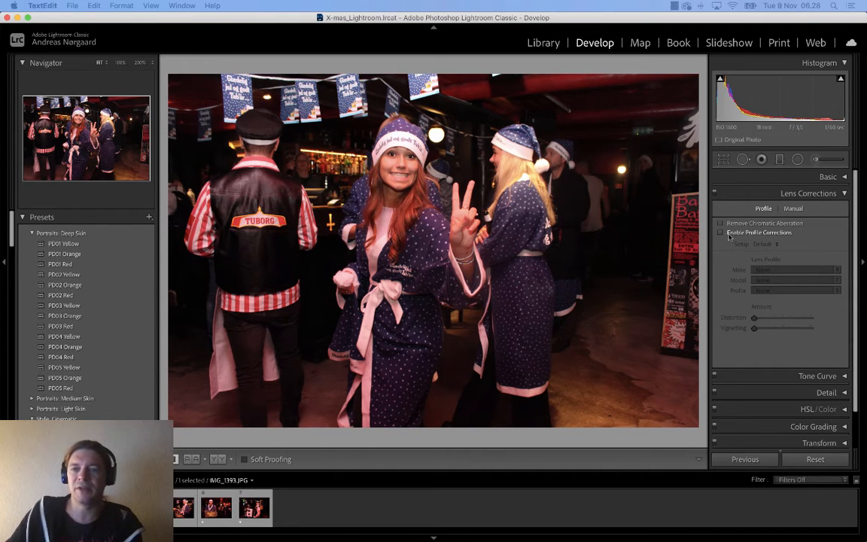
click(842, 195)
click(842, 194)
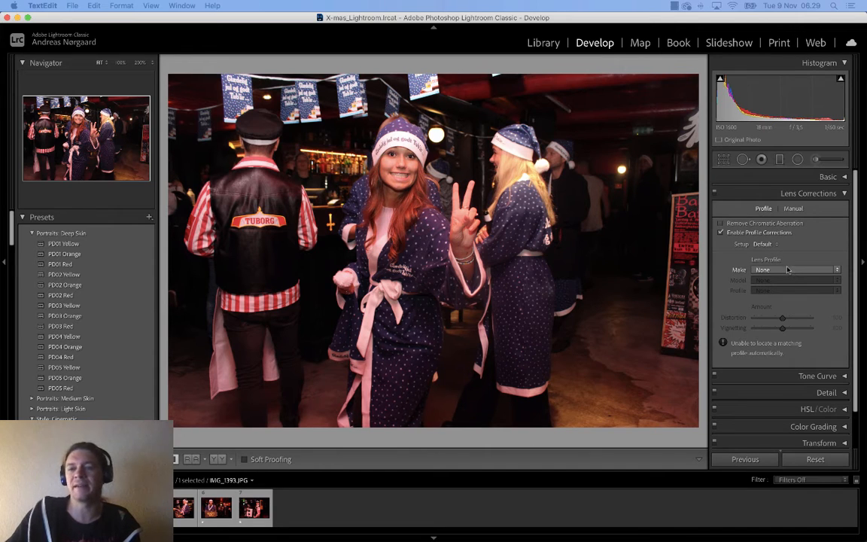
Look through the available lens makes for the correction profile, leaving the make set to None
click(783, 270)
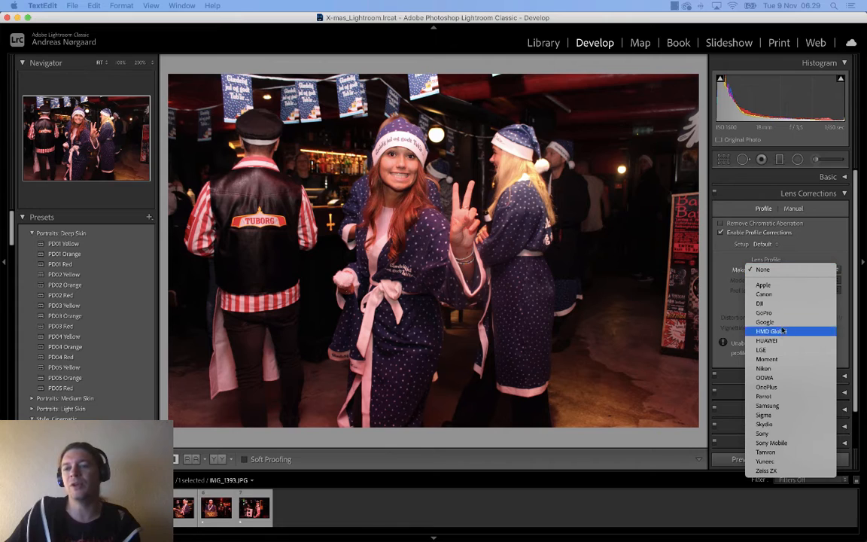
click(787, 269)
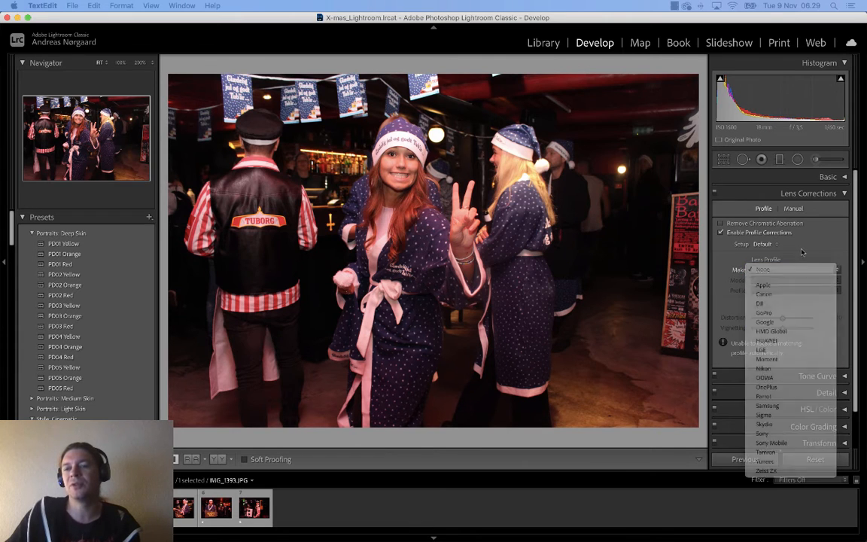
click(788, 270)
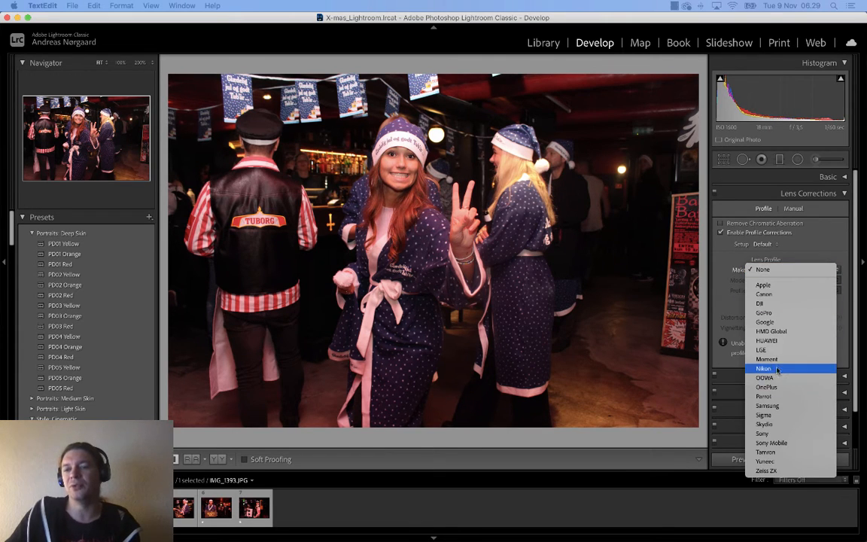
click(782, 269)
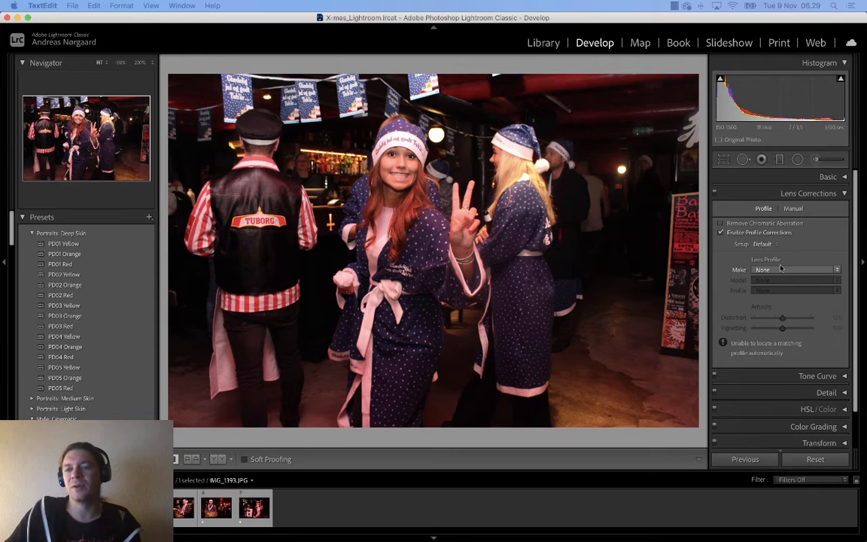
click(781, 269)
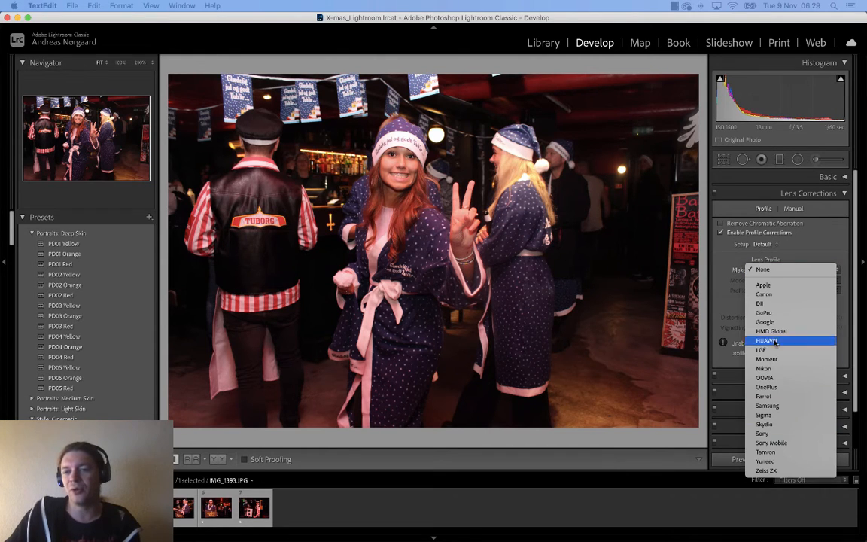
click(764, 269)
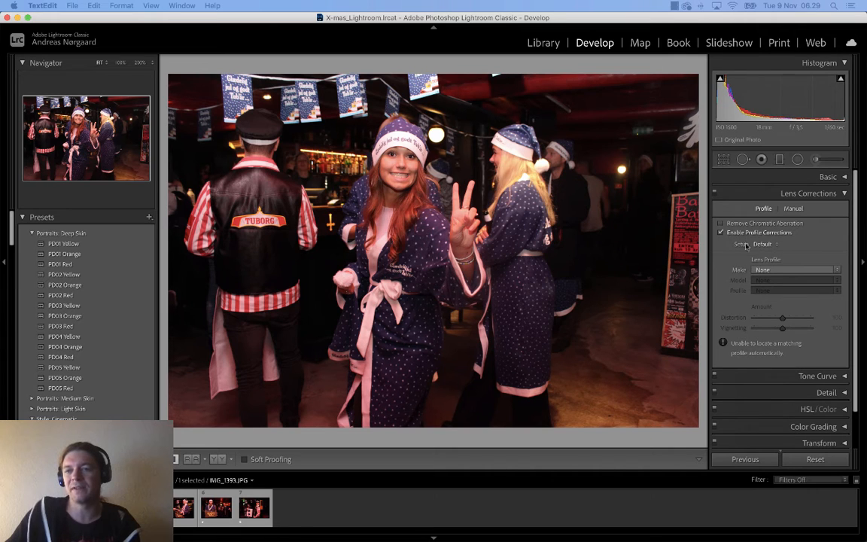
click(785, 271)
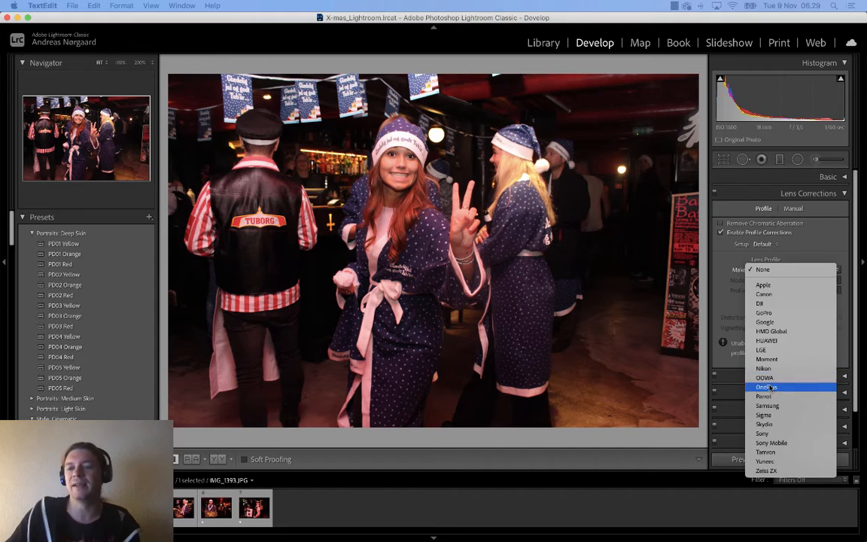
click(762, 269)
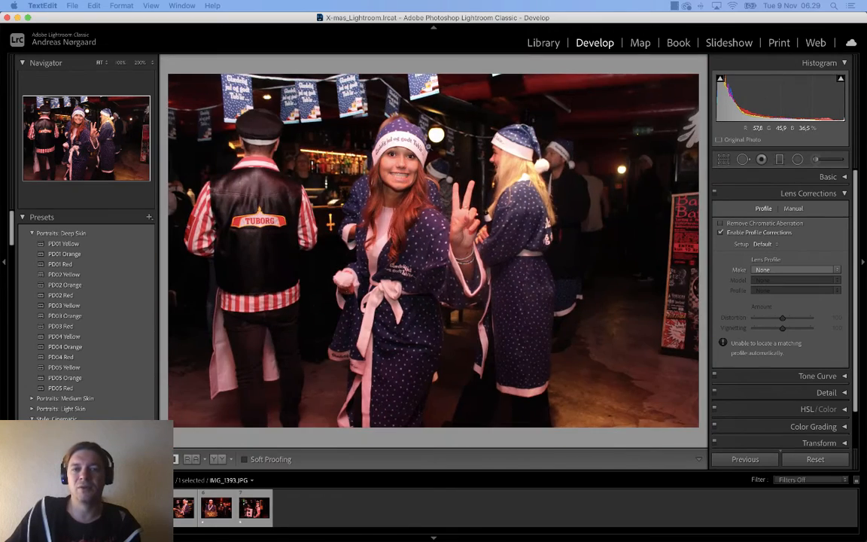
Zoom the photo to 100% on the smiling woman and add the Zoom control to the toolbar below it
click(426, 143)
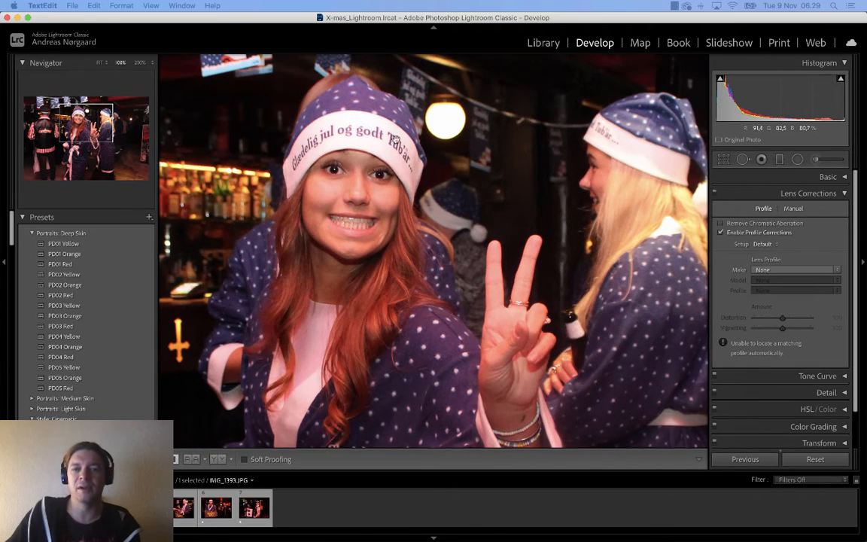
click(698, 461)
mouse_move(725, 532)
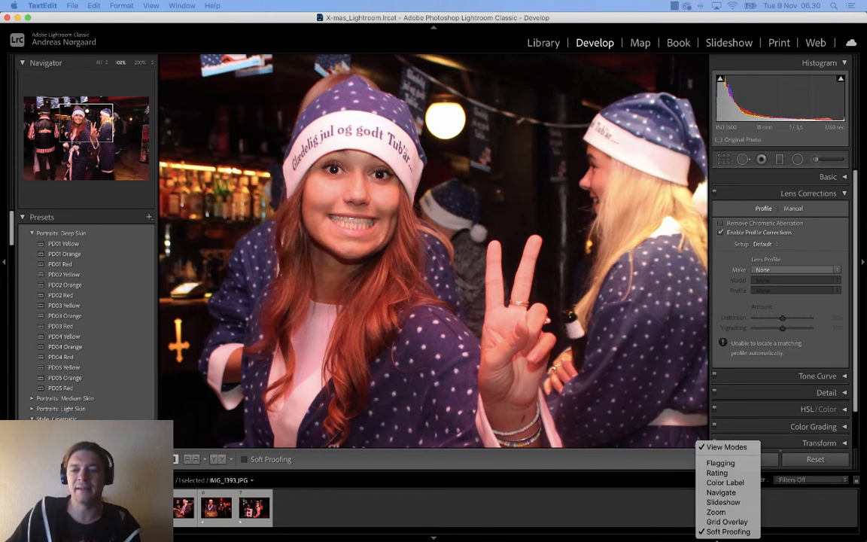
click(717, 512)
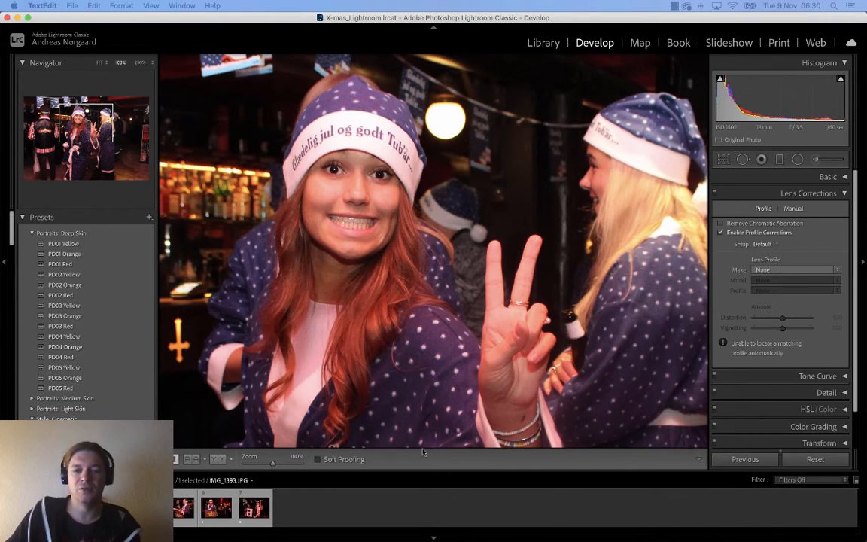
Magnify the photo to 643.5% and examine the edges of the hair, the dotted robe and the raised hand
drag(274, 464, 291, 465)
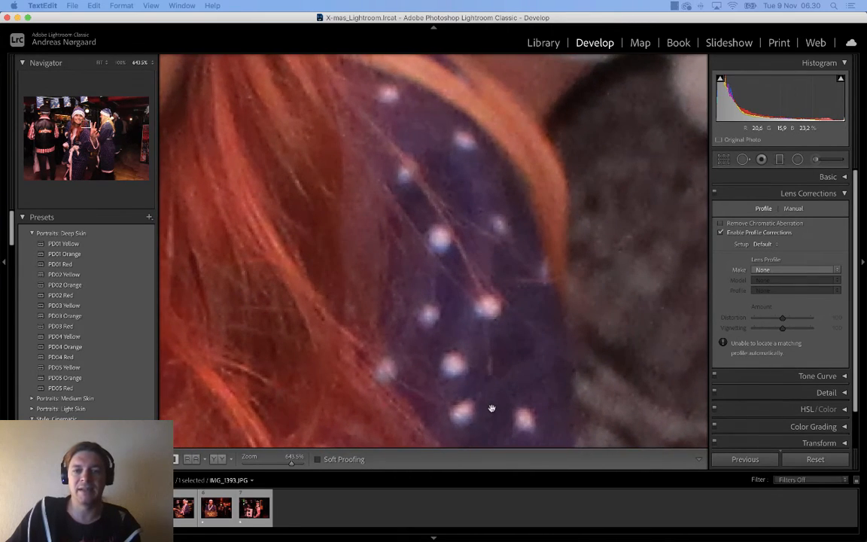
drag(492, 408, 448, 200)
drag(501, 391, 368, 211)
drag(505, 353, 426, 281)
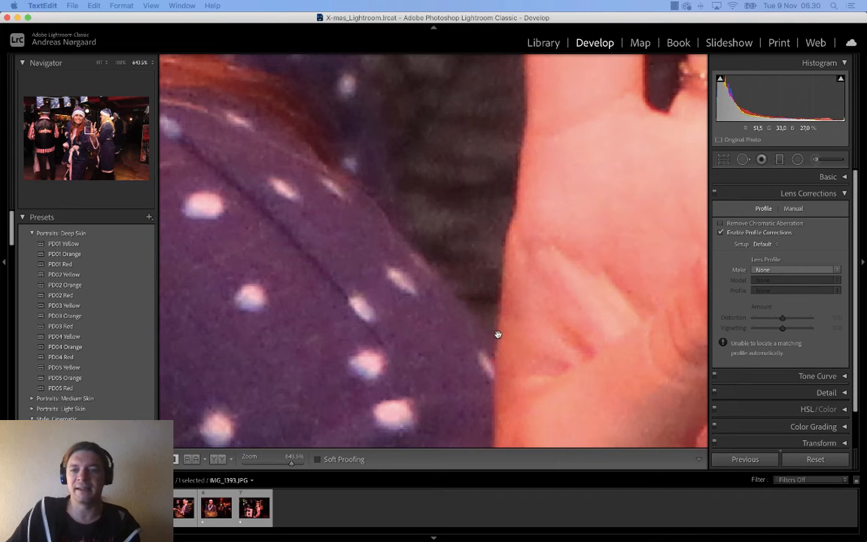
Magnify the photo to 1142% and examine the colour fringes along the edges of the raised hand and fingers
drag(291, 461, 297, 461)
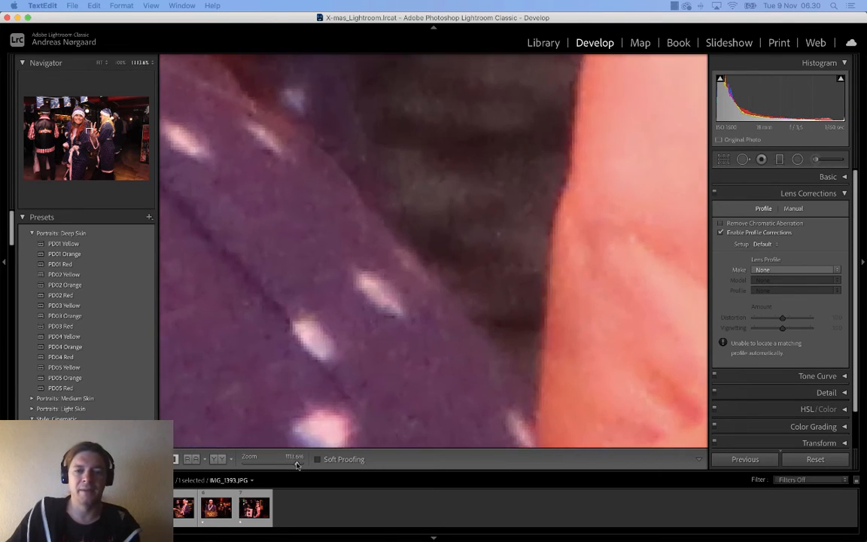
drag(450, 389, 420, 289)
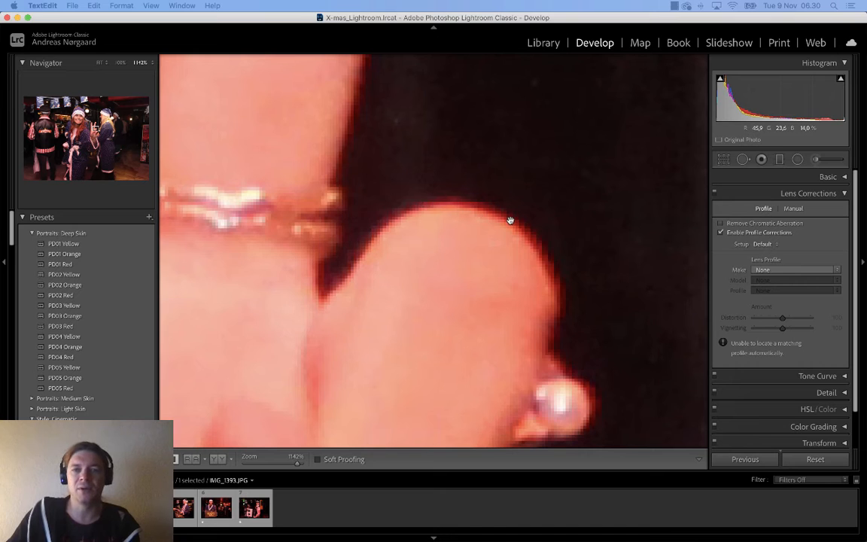
drag(359, 154, 304, 376)
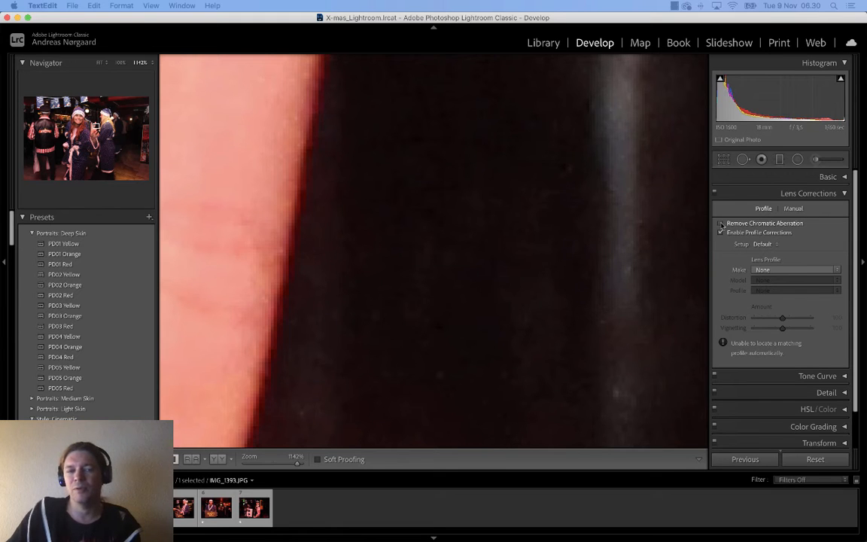
drag(507, 160, 429, 421)
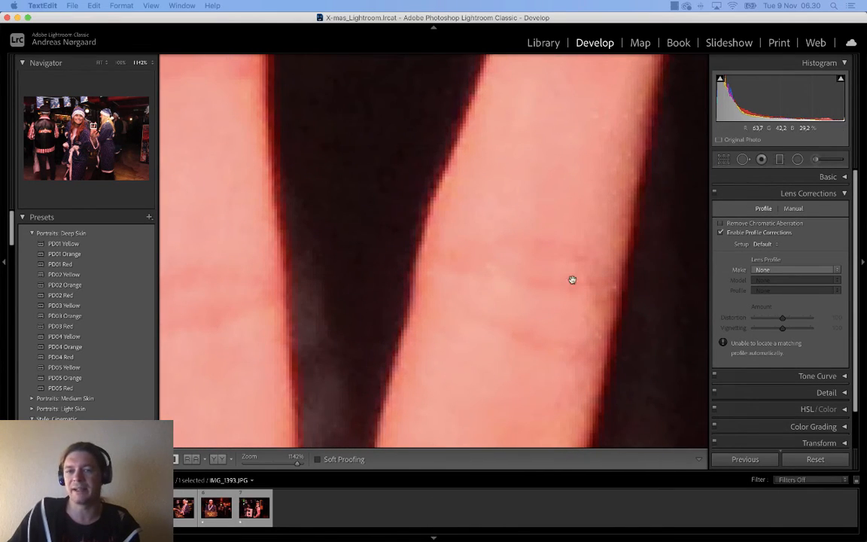
drag(375, 379, 403, 282)
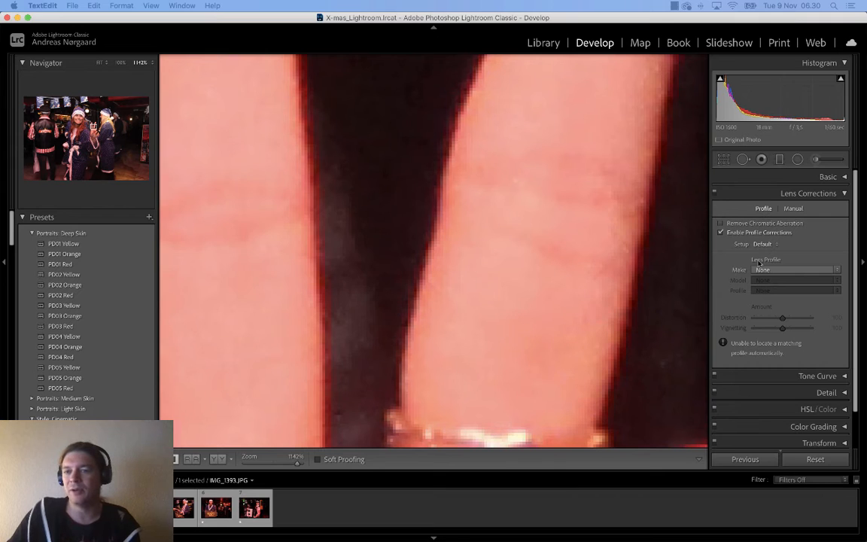
drag(453, 219, 481, 176)
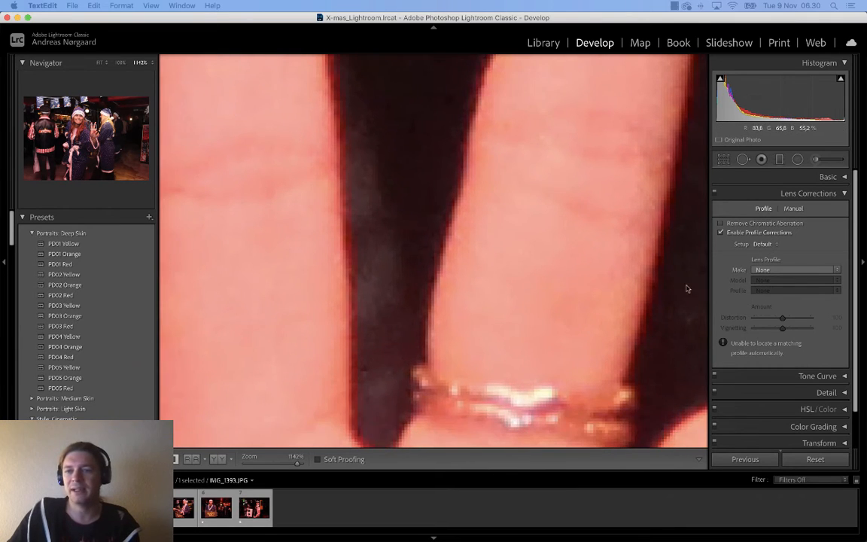
Enable Remove Chromatic Aberration for the photo and check the edges of the raised fingers
drag(420, 219, 507, 196)
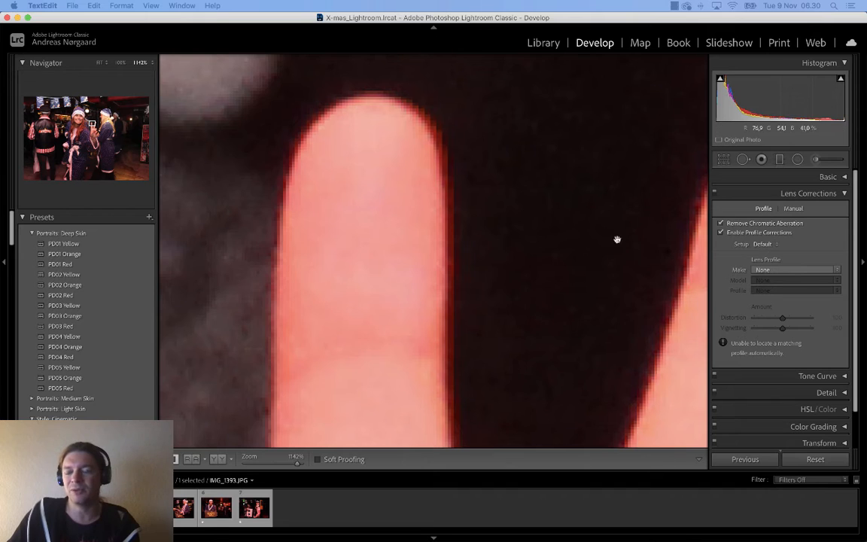
drag(578, 293, 593, 192)
drag(438, 416, 427, 370)
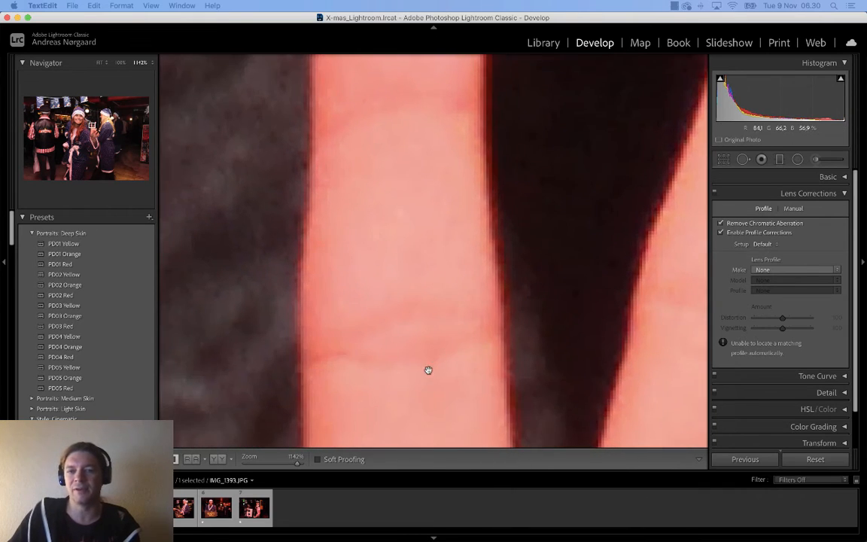
drag(571, 154, 557, 332)
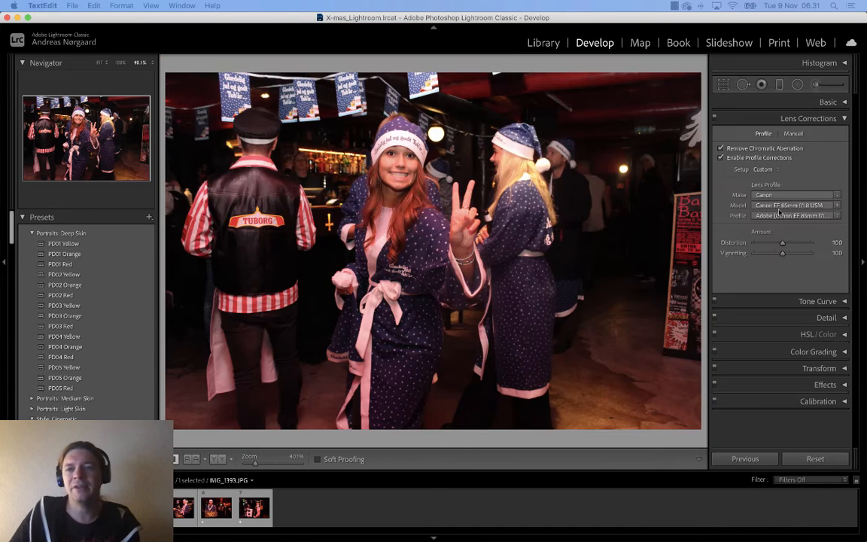
Look through the available Canon lens models and profiles, keeping the Canon EF 85mm f/1.8 USM selected
click(784, 207)
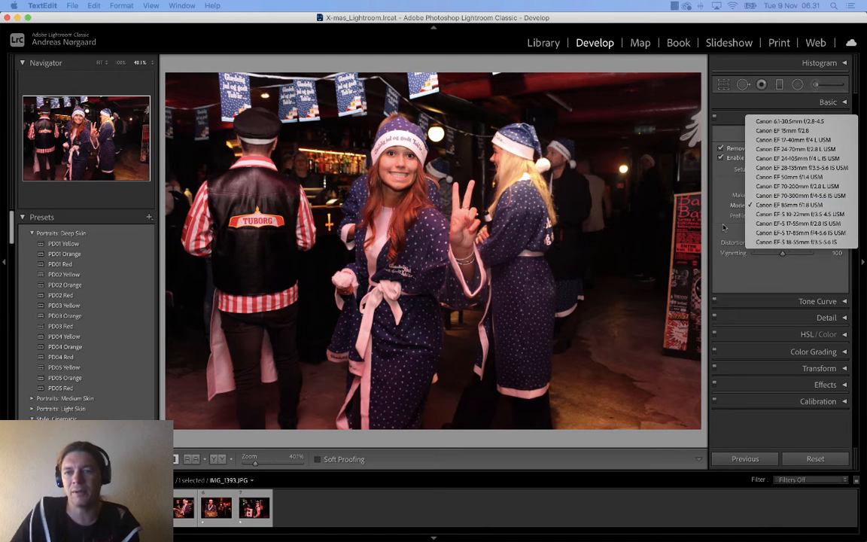
click(763, 205)
click(763, 205)
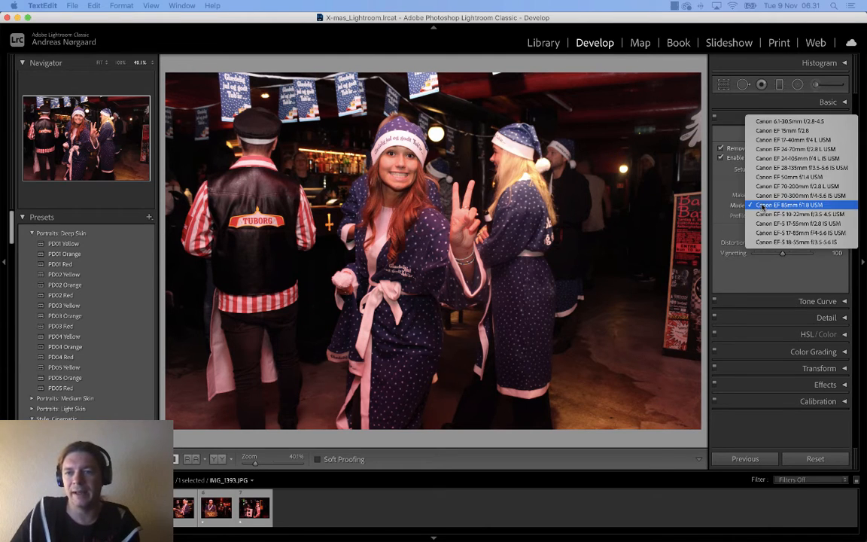
click(763, 206)
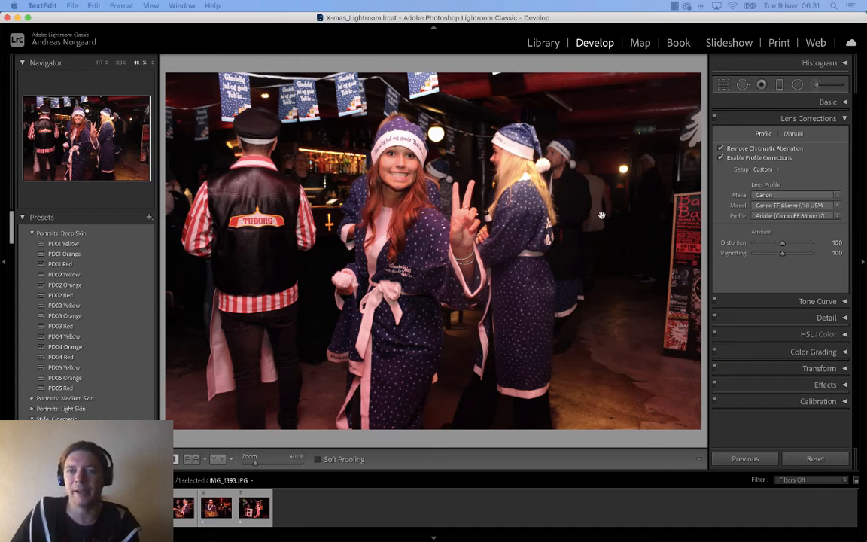
click(791, 216)
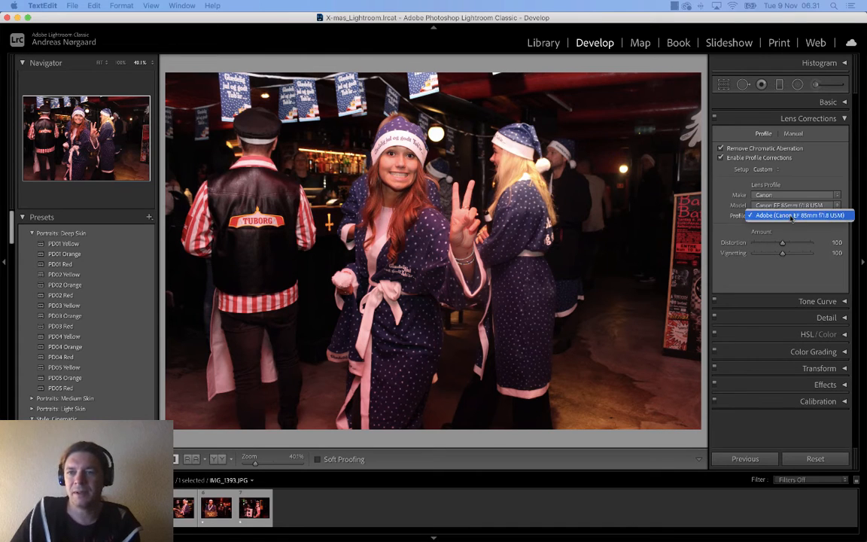
click(786, 216)
Compare the photo with profile corrections off and on, leaving them enabled, and recheck the lens model list without changing it
click(722, 159)
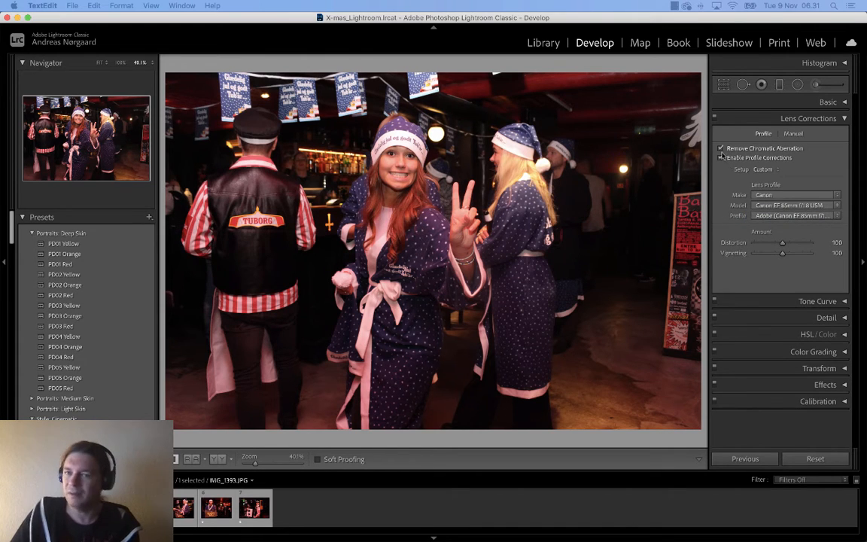
click(722, 159)
click(722, 159)
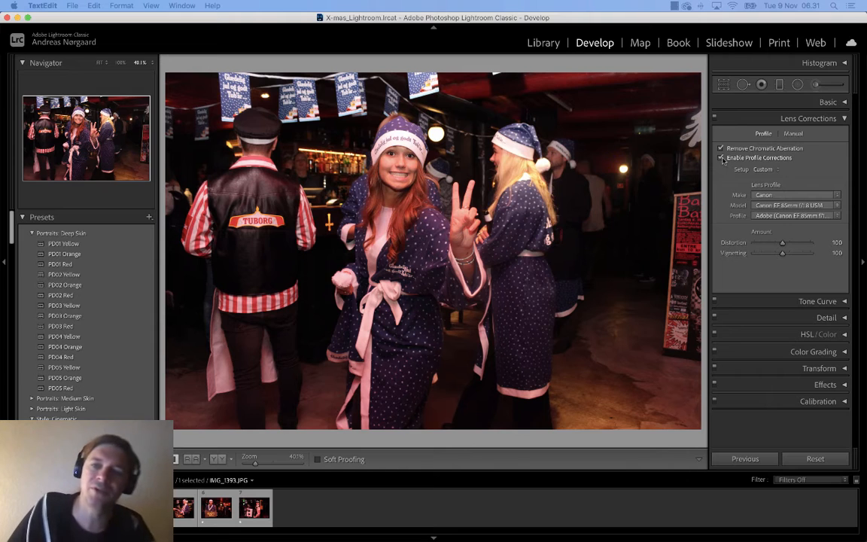
click(722, 159)
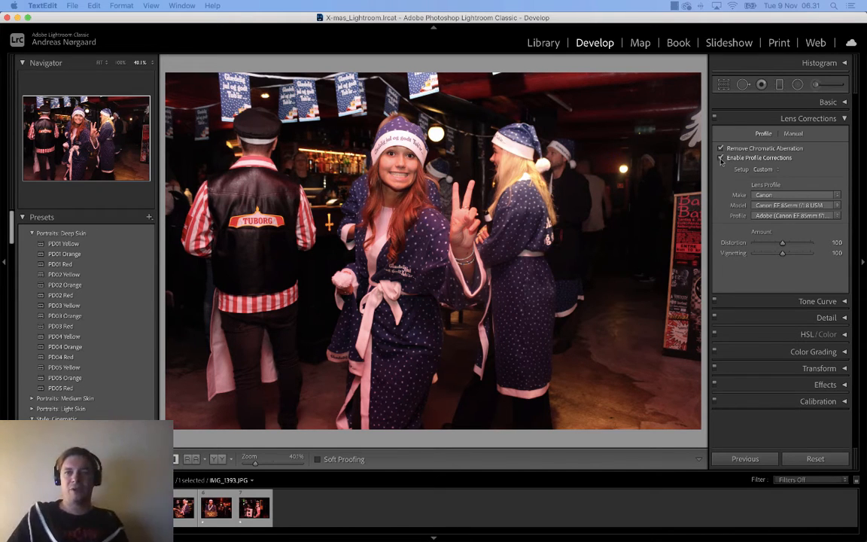
click(721, 158)
click(721, 158)
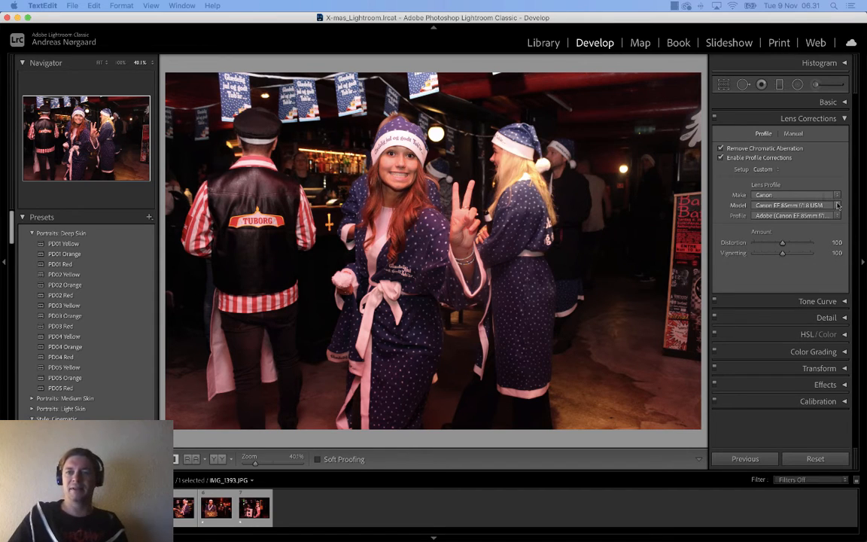
click(837, 205)
click(835, 205)
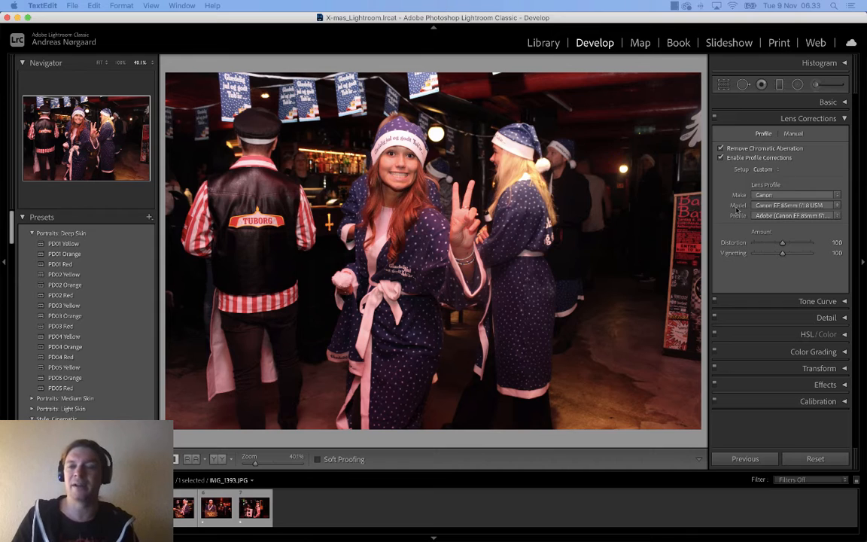
Switch the profile corrections off and on several more times to examine their effect, leaving them enabled
click(721, 158)
click(720, 158)
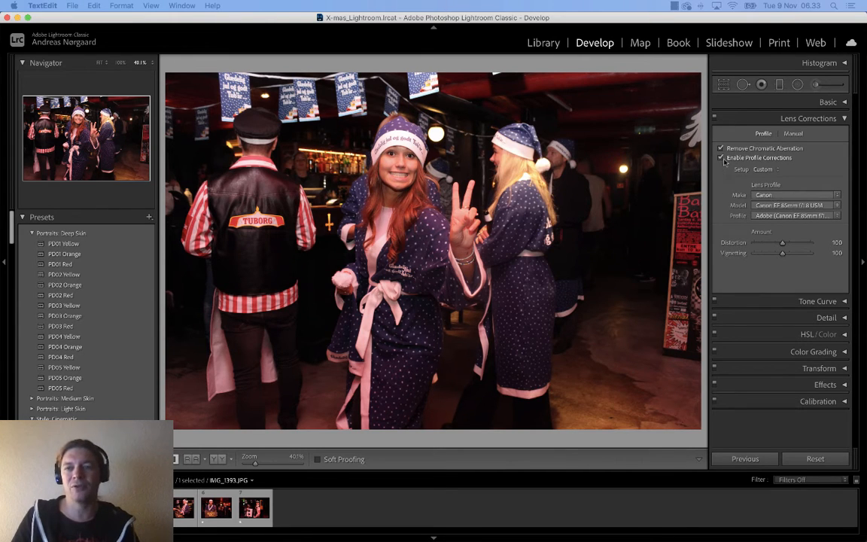
click(721, 158)
click(768, 158)
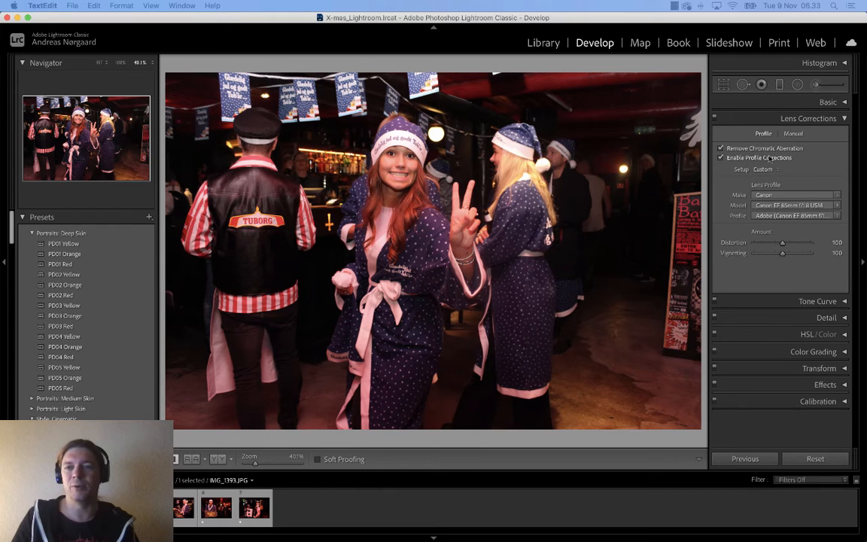
click(767, 158)
click(775, 157)
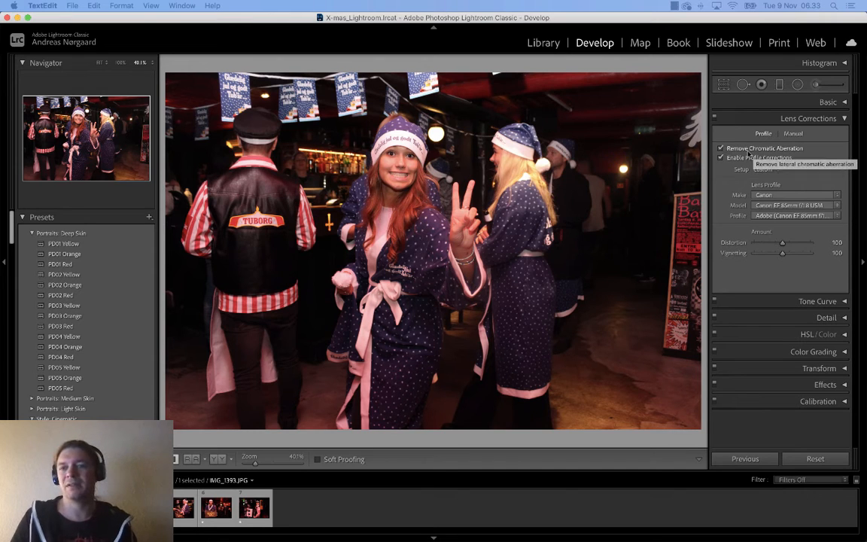
click(745, 157)
click(743, 156)
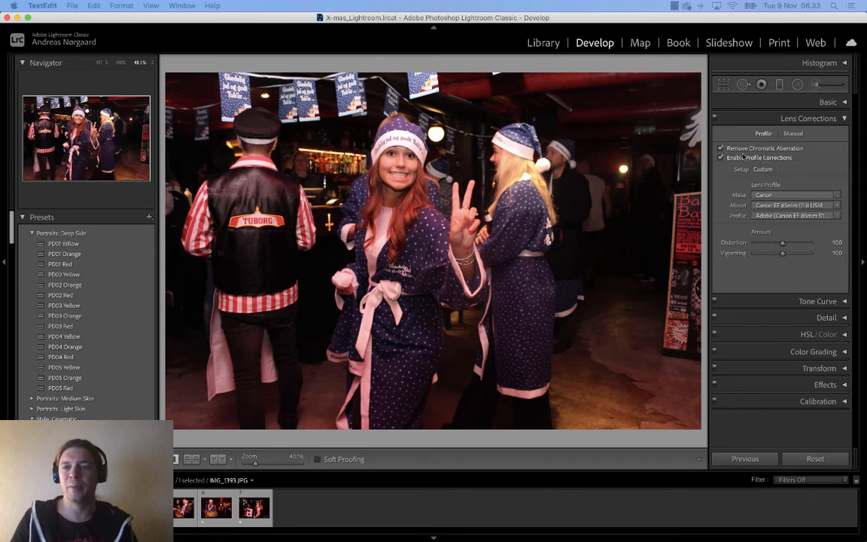
click(743, 156)
click(767, 156)
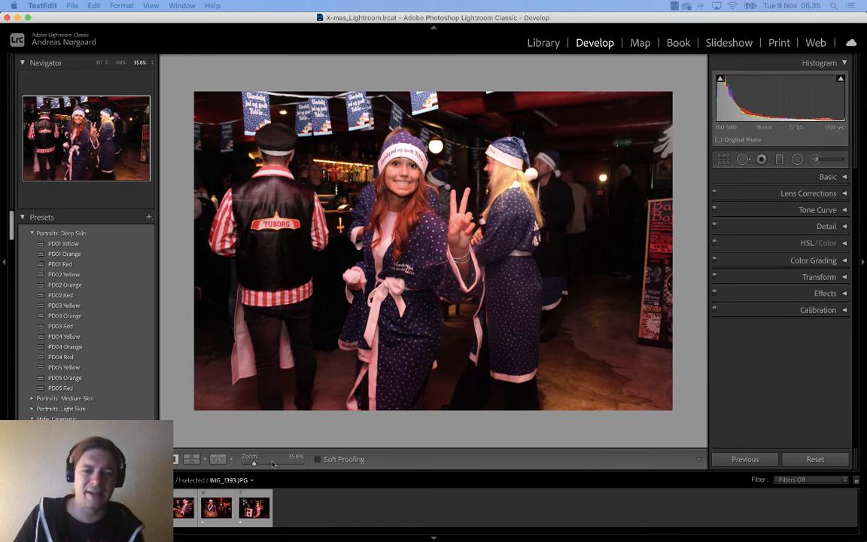
Magnify the photo to 1600% to examine the finger edges up close, and fit the whole photo back in view
drag(253, 462, 301, 462)
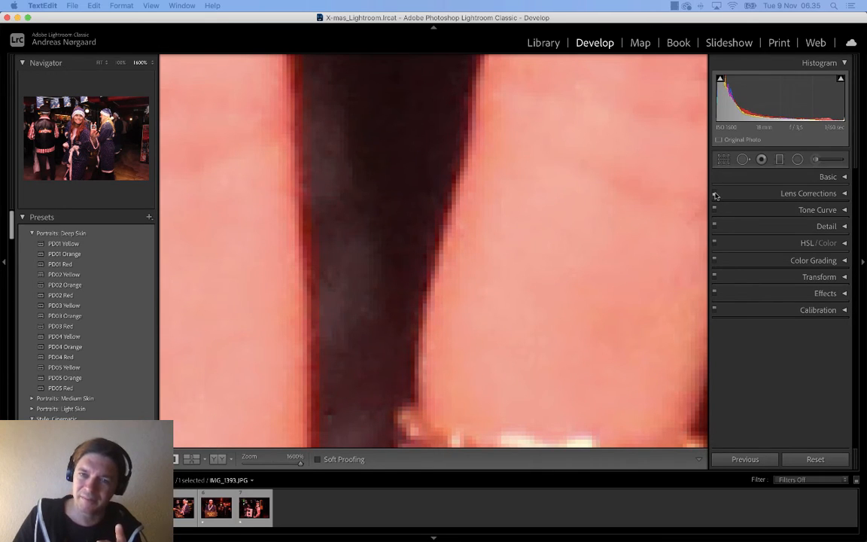
click(272, 462)
drag(272, 462, 256, 463)
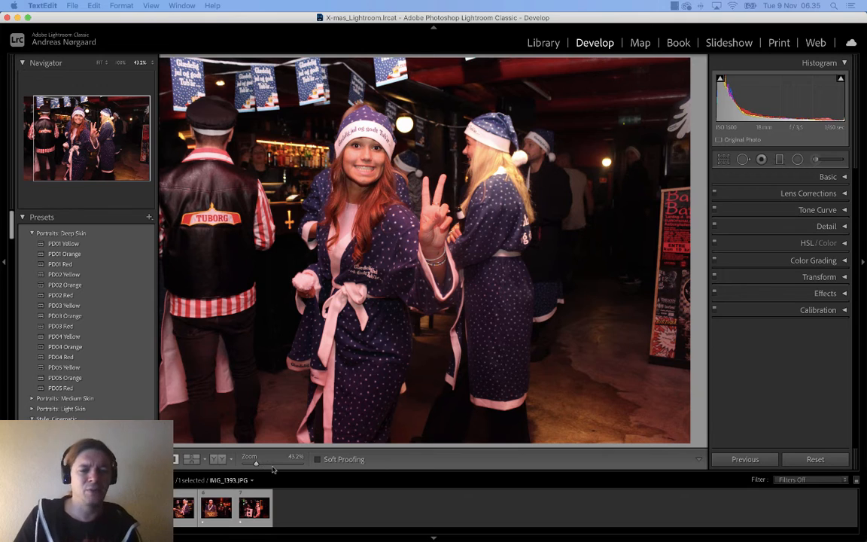
click(322, 346)
click(322, 346)
click(331, 345)
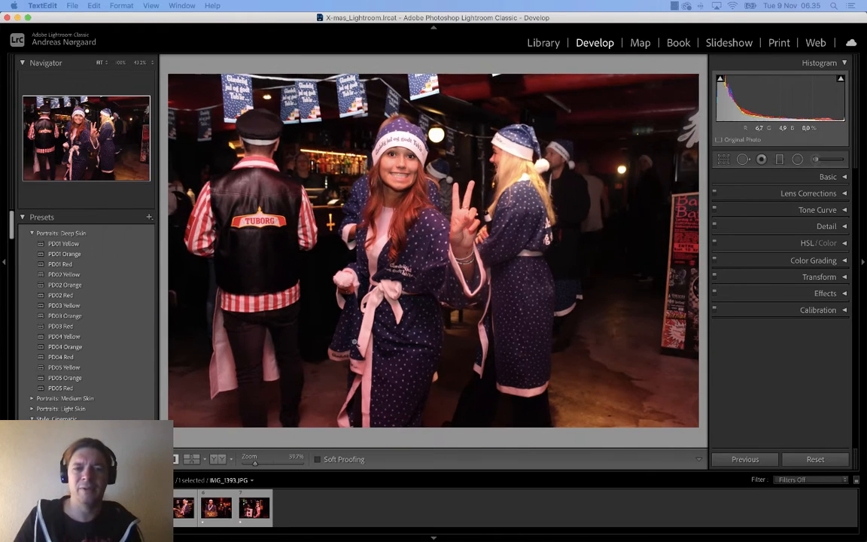
Look briefly at the Lens Corrections and Basic settings, collapsing each section again
click(742, 193)
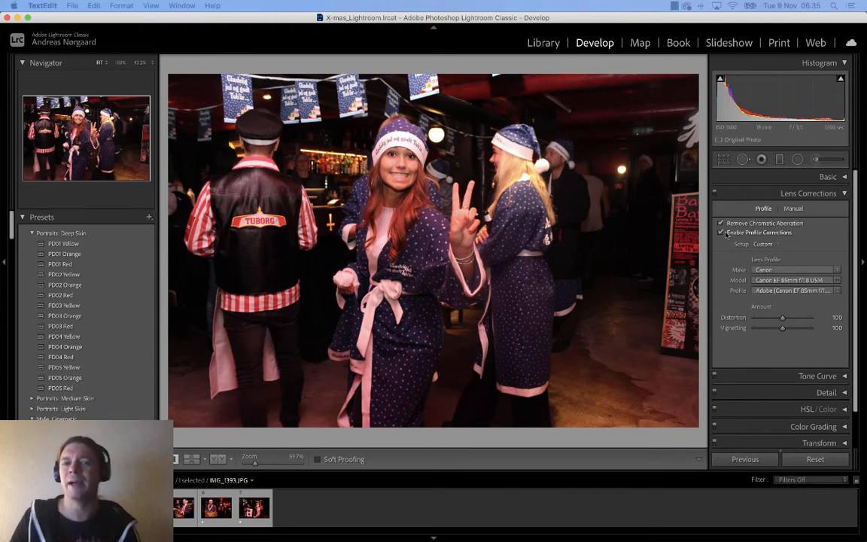
click(841, 190)
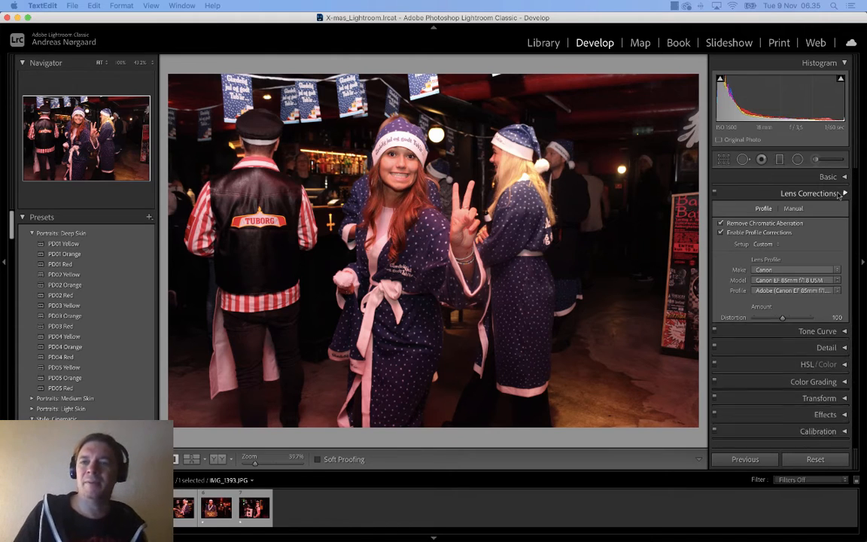
click(840, 179)
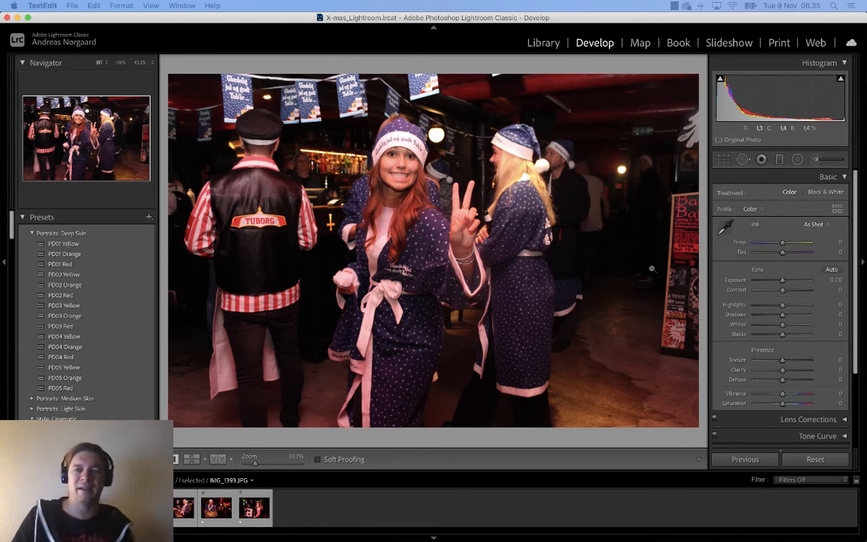
click(832, 179)
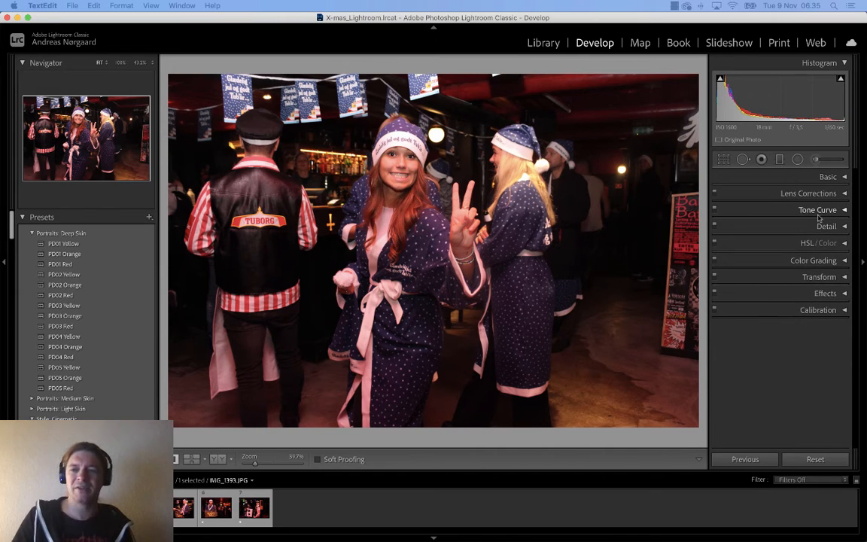
In the Tone Curve, set Lights to -100 and Shadows to +100, and shift the region split points below the curve
click(824, 210)
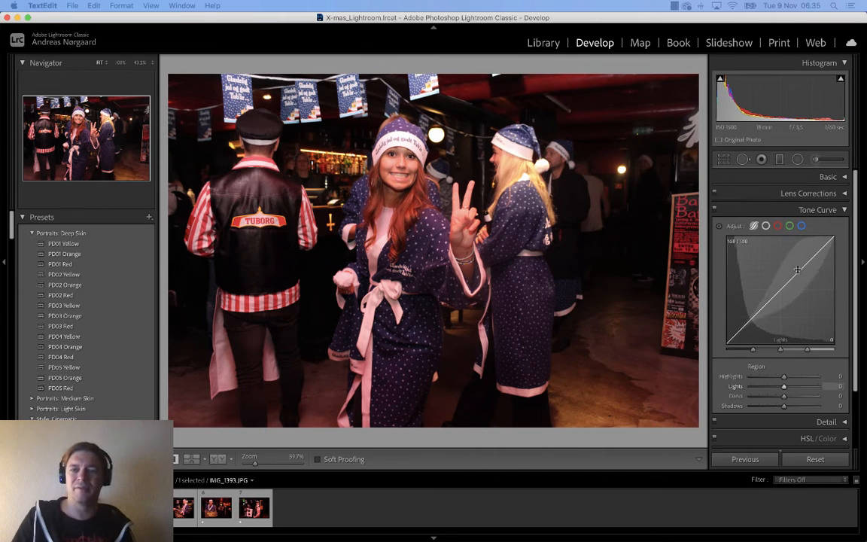
drag(797, 277, 760, 291)
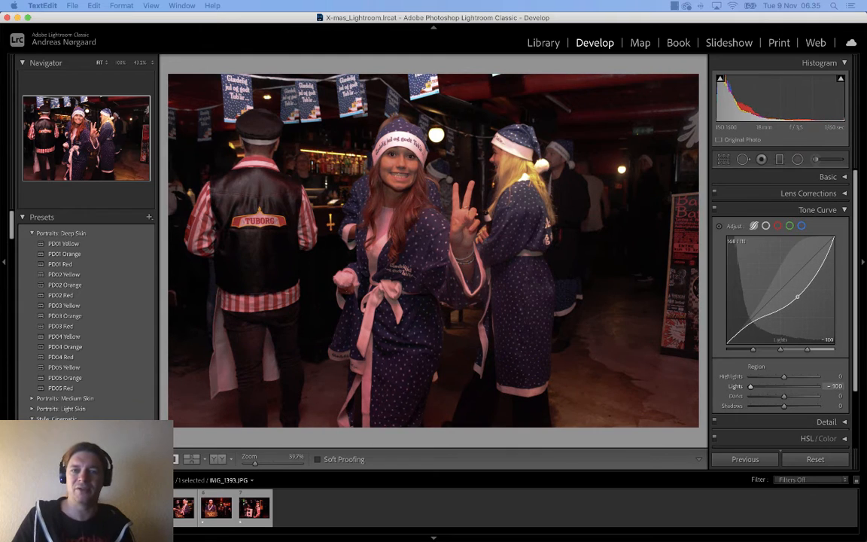
drag(747, 328, 744, 319)
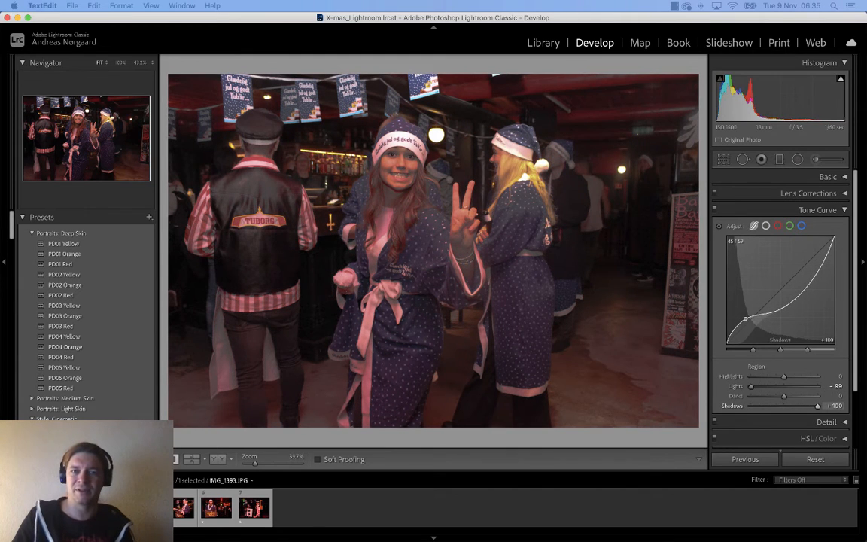
mouse_move(782, 295)
mouse_down()
mouse_move(783, 308)
mouse_move(799, 267)
mouse_move(799, 294)
mouse_up()
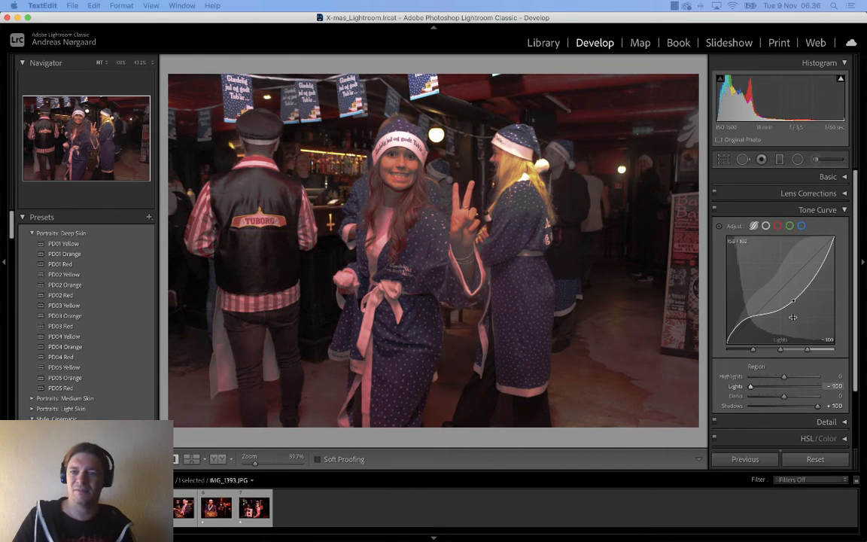
drag(781, 349, 824, 351)
drag(751, 349, 736, 350)
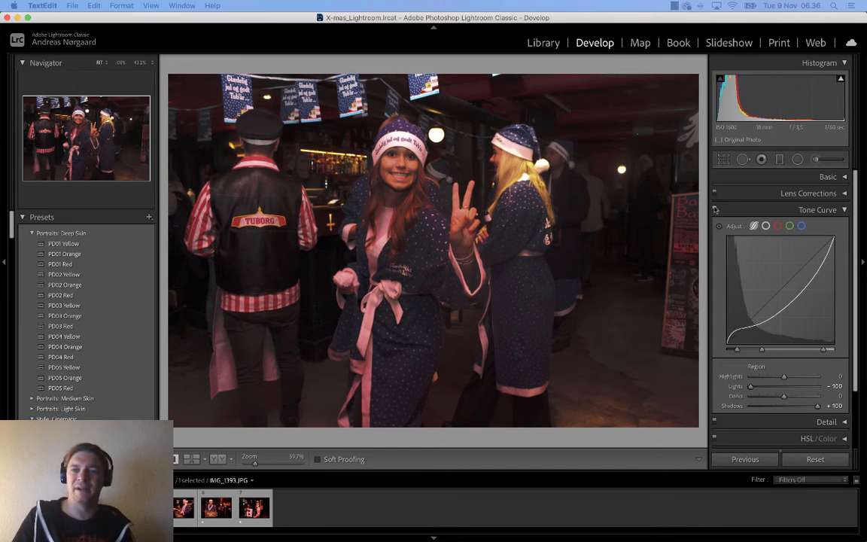
Switch the Tone Curve adjustments off and on repeatedly to examine their effect on the photo, leaving them enabled
click(715, 210)
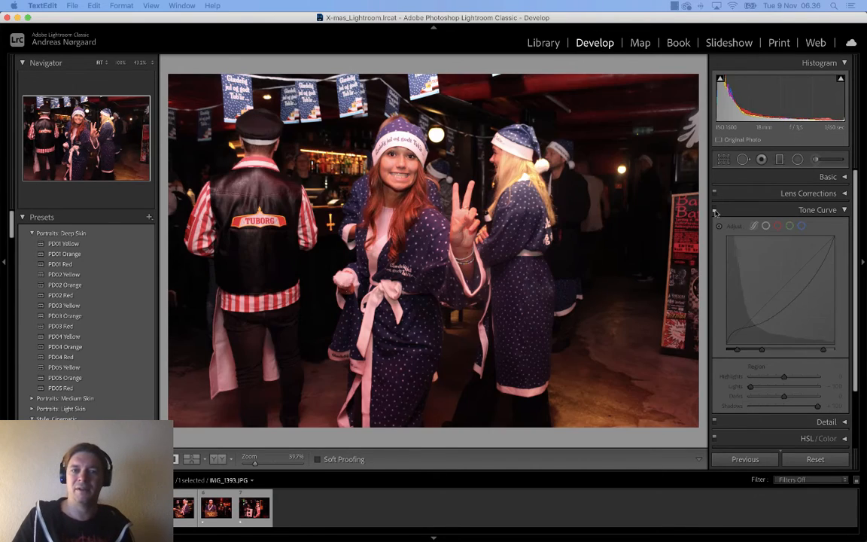
click(715, 210)
click(715, 211)
click(715, 211)
click(714, 210)
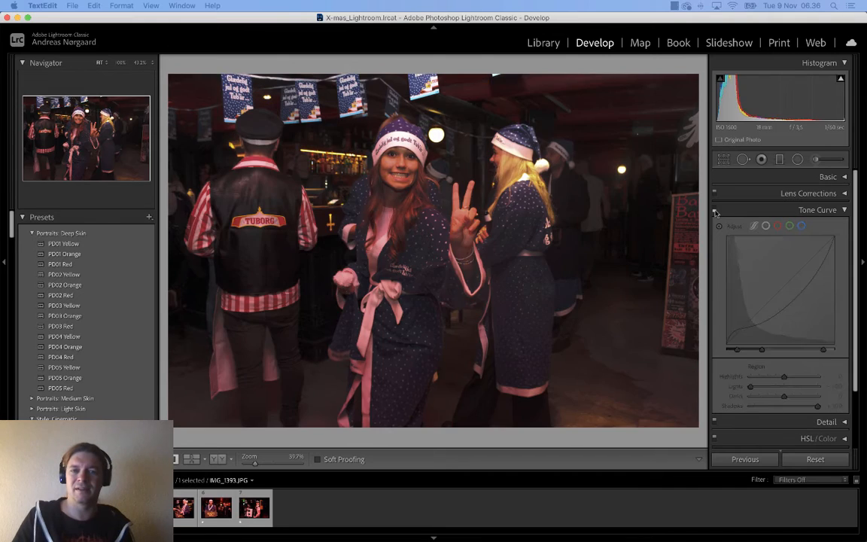
click(715, 211)
click(715, 210)
click(715, 210)
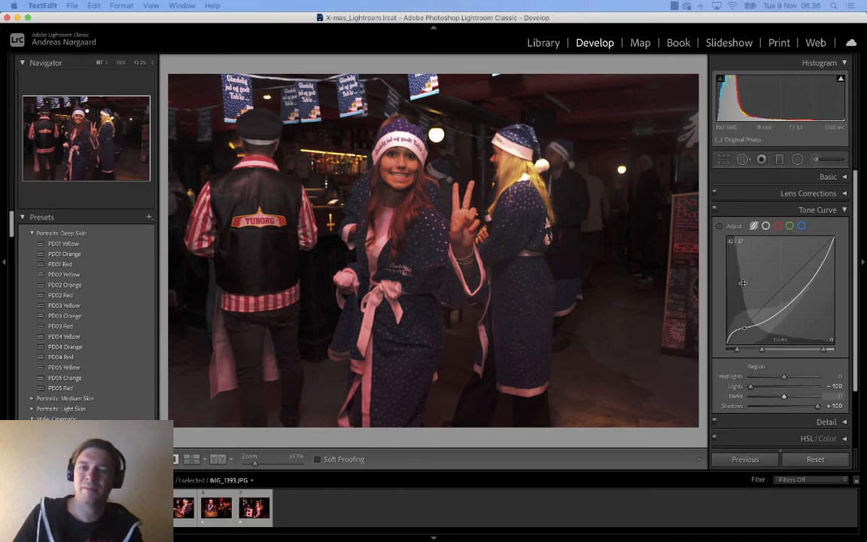
Zoom in on the bar photo for a closer look, and fit the whole photo back in view
click(548, 225)
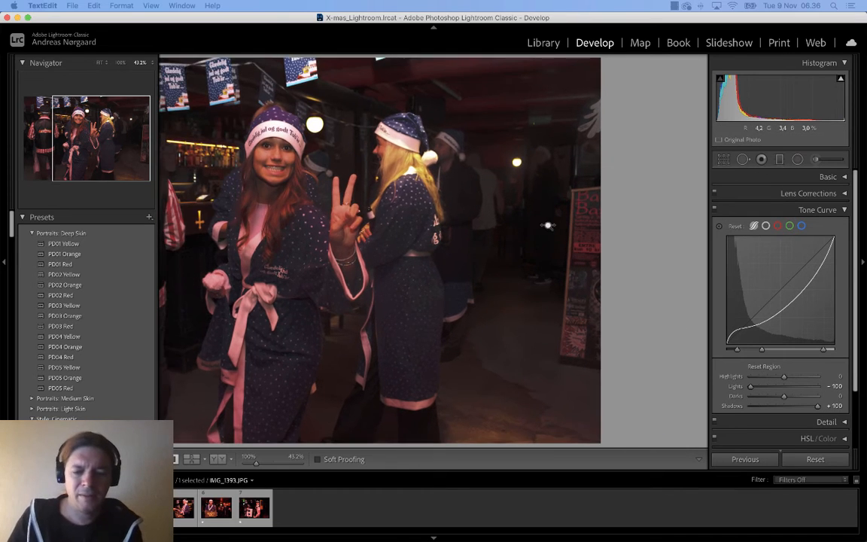
click(362, 219)
drag(362, 219, 401, 216)
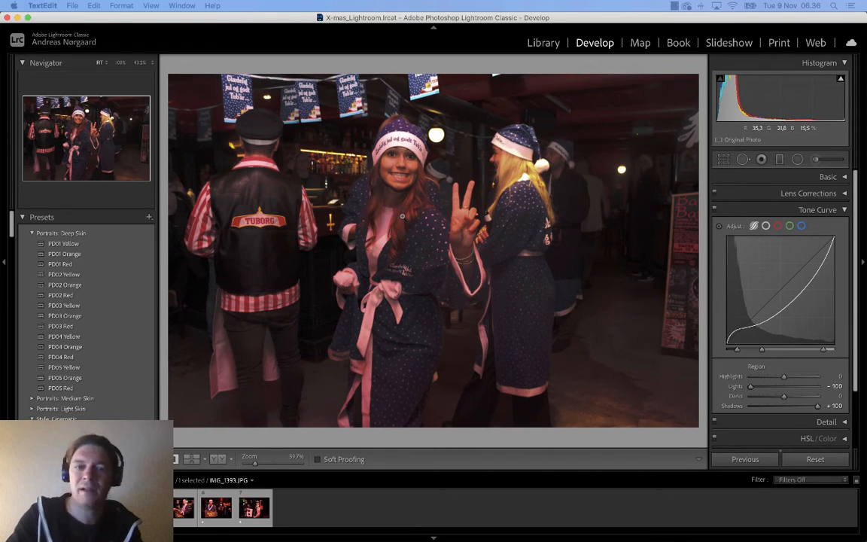
Alternate several times between the before and after versions of the photo to compare the edit with the original
key(alt)
key(backslash)
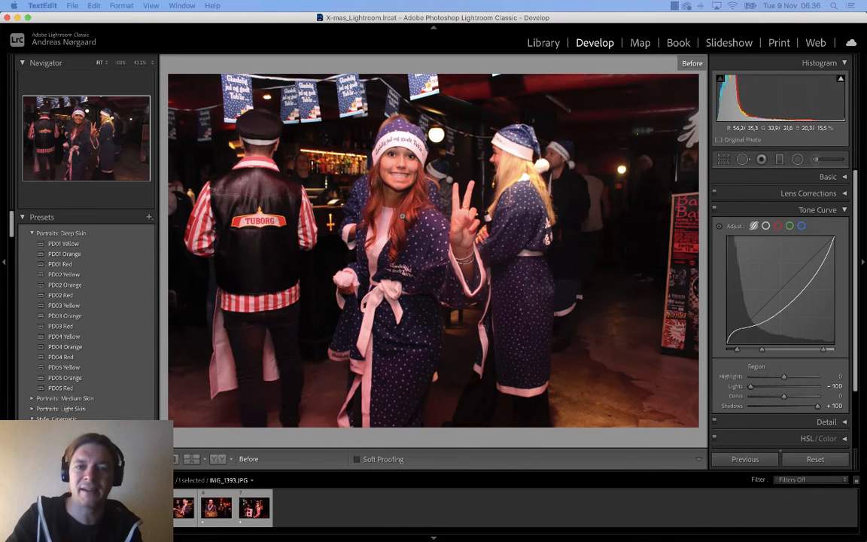
key(alt)
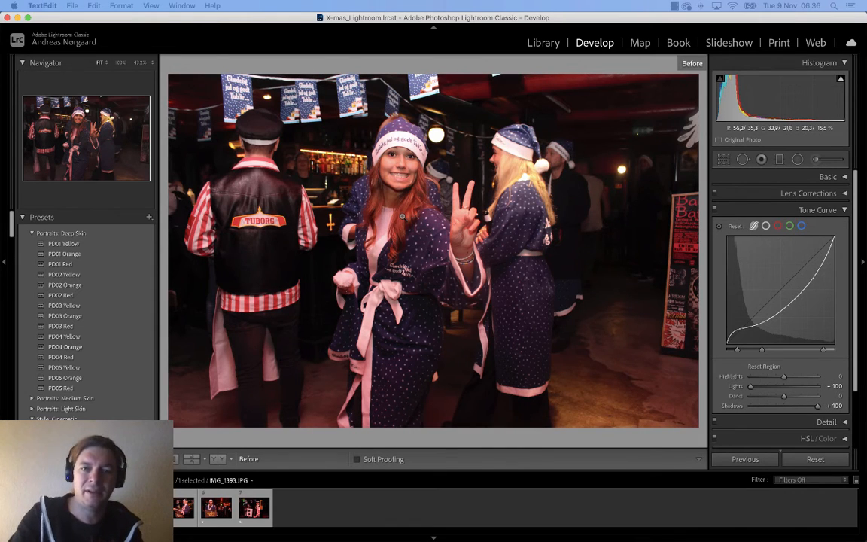
key(backslash)
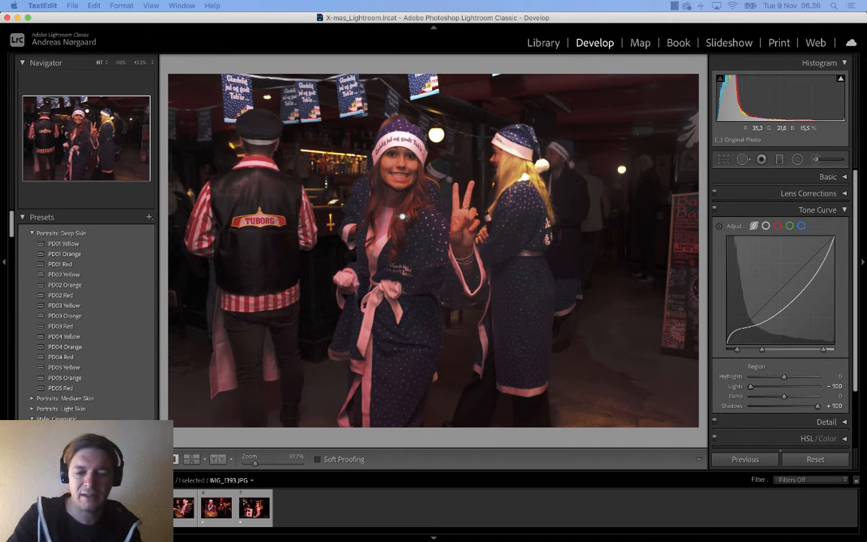
key(alt)
key(backslash)
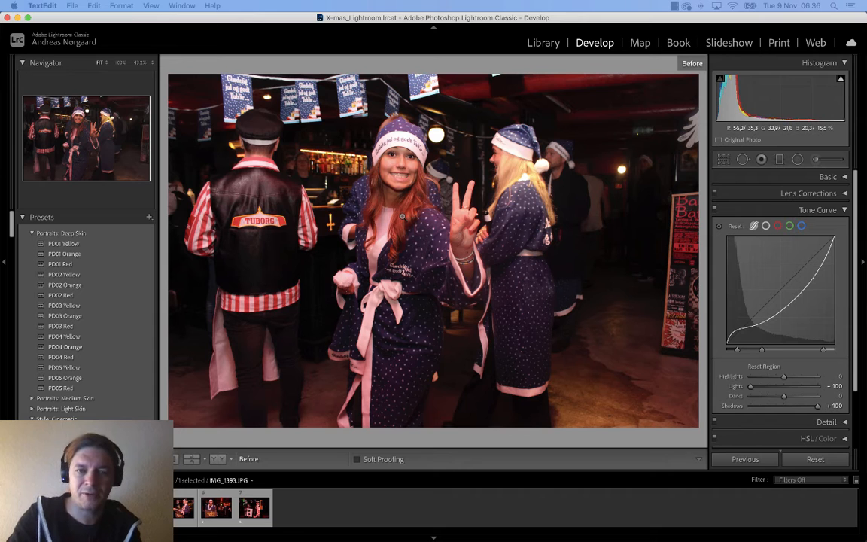
key(backslash)
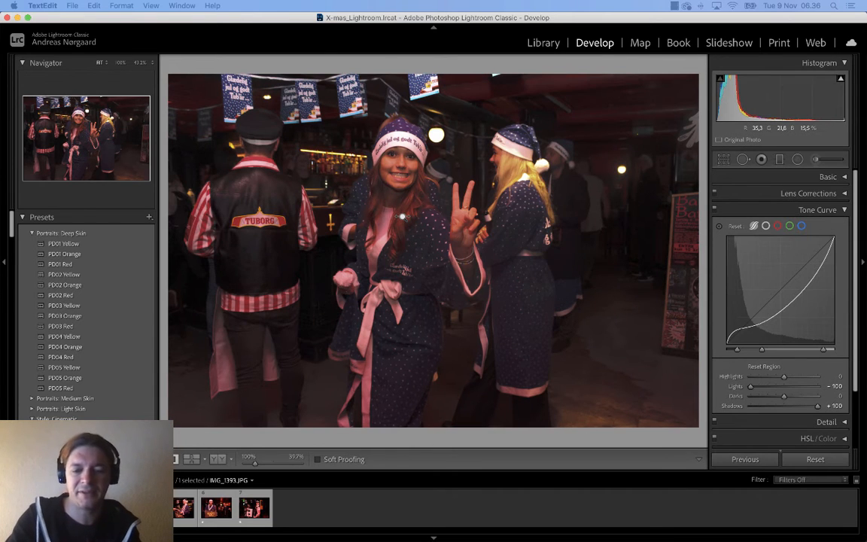
key(backslash)
key(backslash)
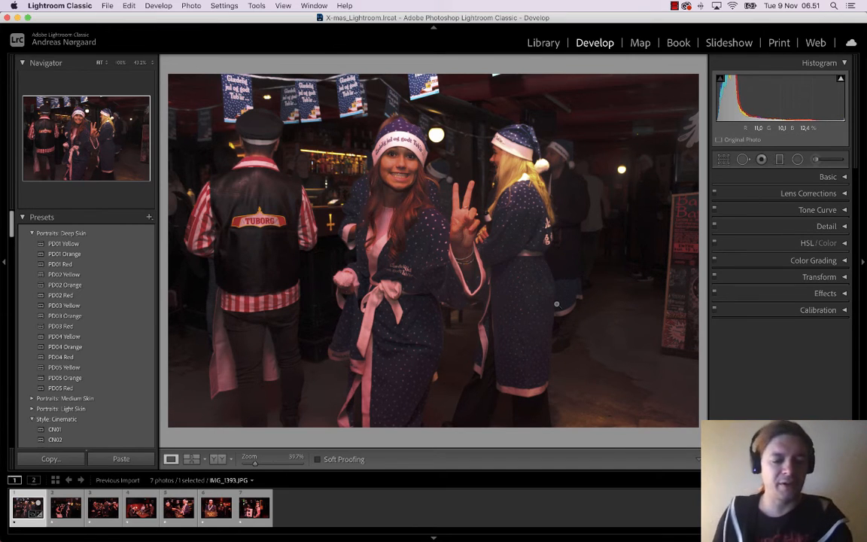
Look through the shortcut overviews for the Develop, Library and Map modules, and close the overview back in Develop
key(super+slash)
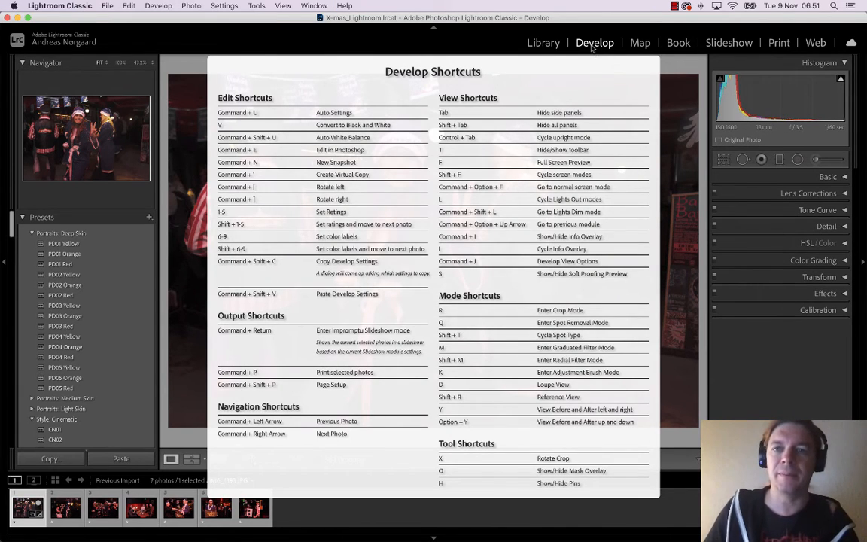
click(548, 47)
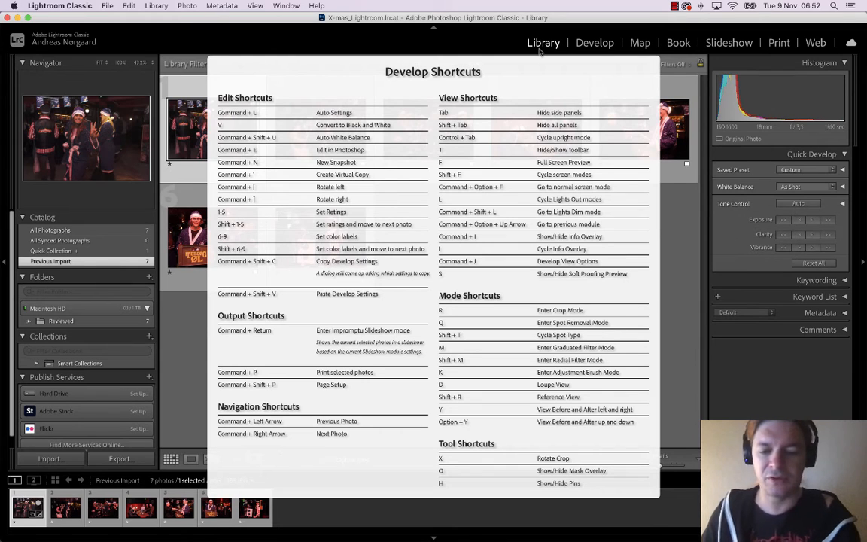
key(super+/)
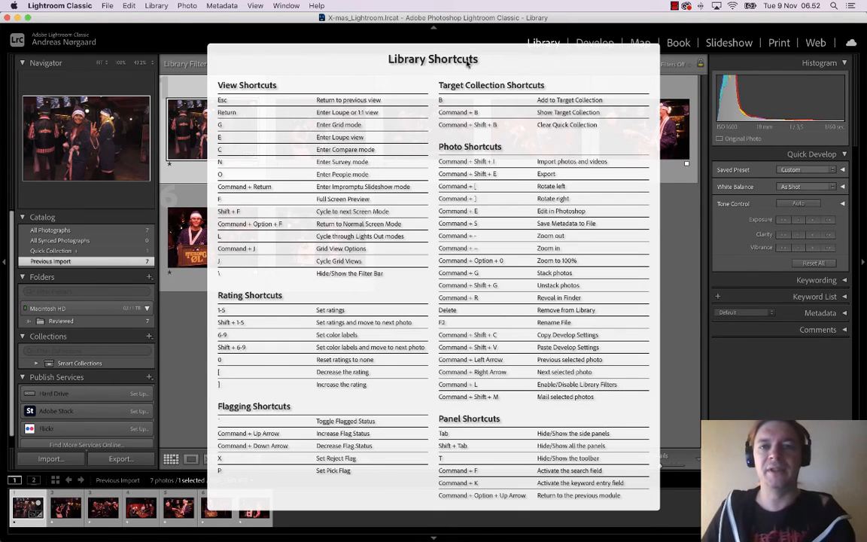
click(638, 43)
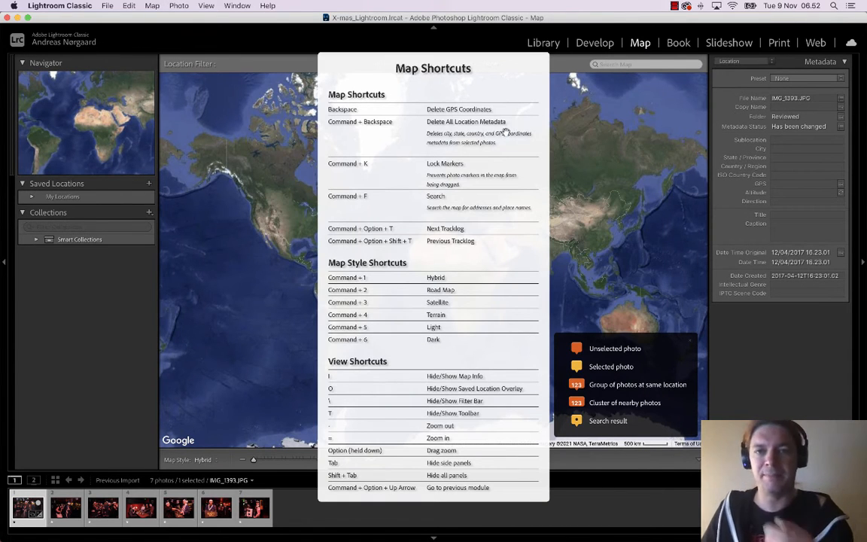
click(608, 44)
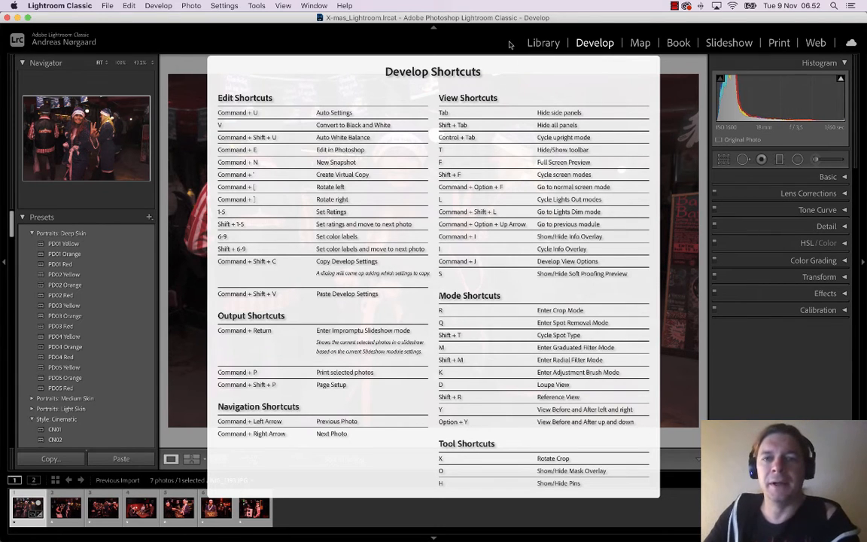
click(476, 74)
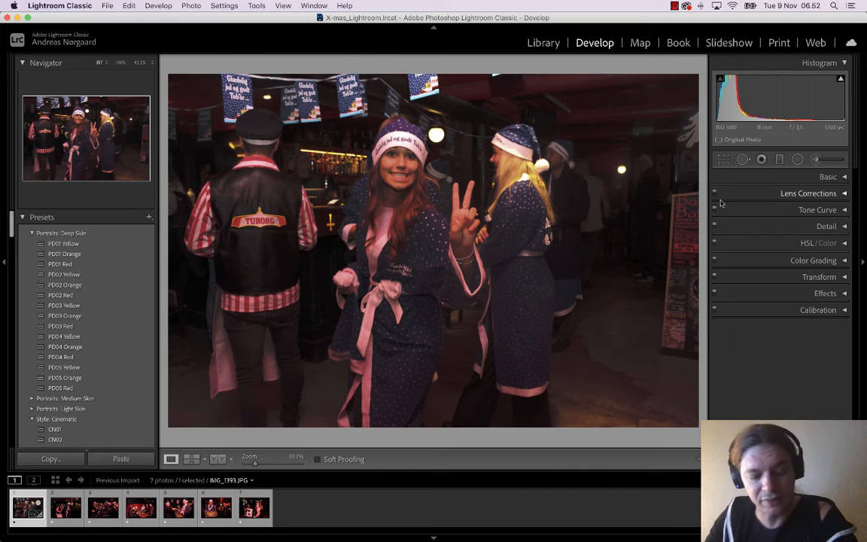
Compare the original and edited photo again with the before/after view, ending on the edited version
key(backslash)
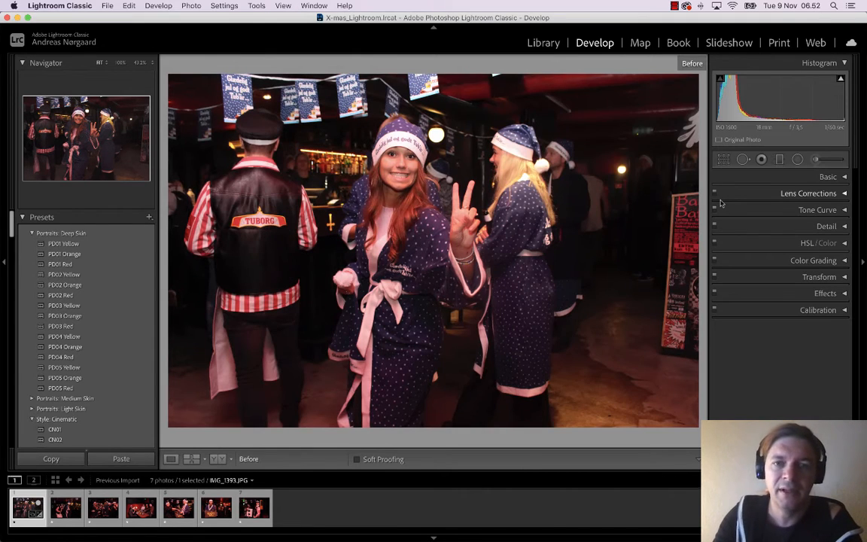
key(backslash)
key(backslash)
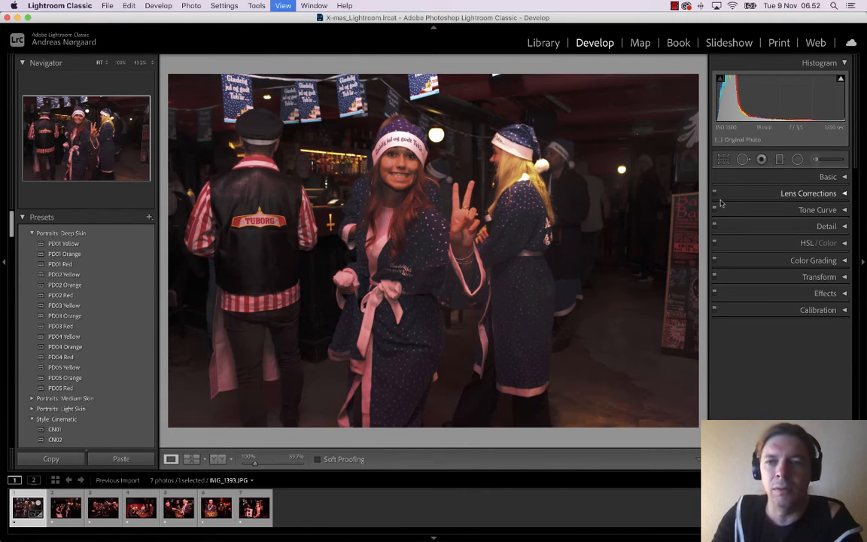
key(backslash)
key(backslash)
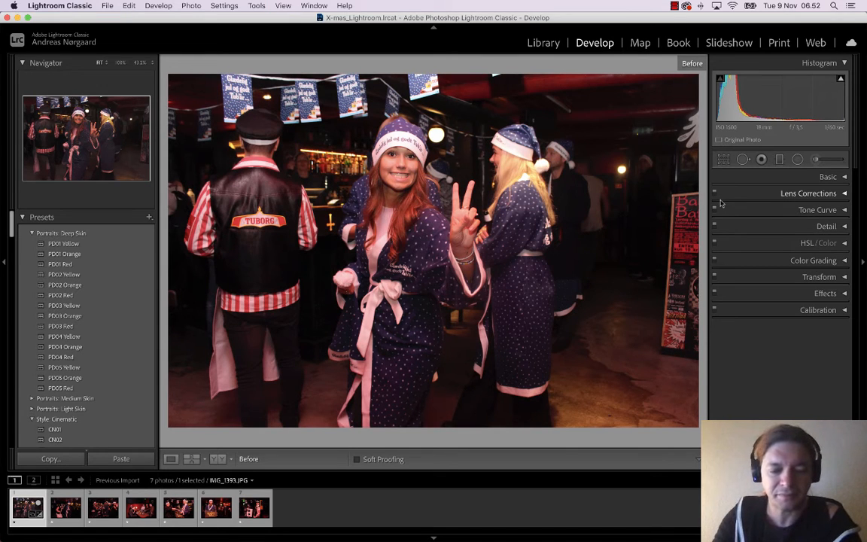
key(backslash)
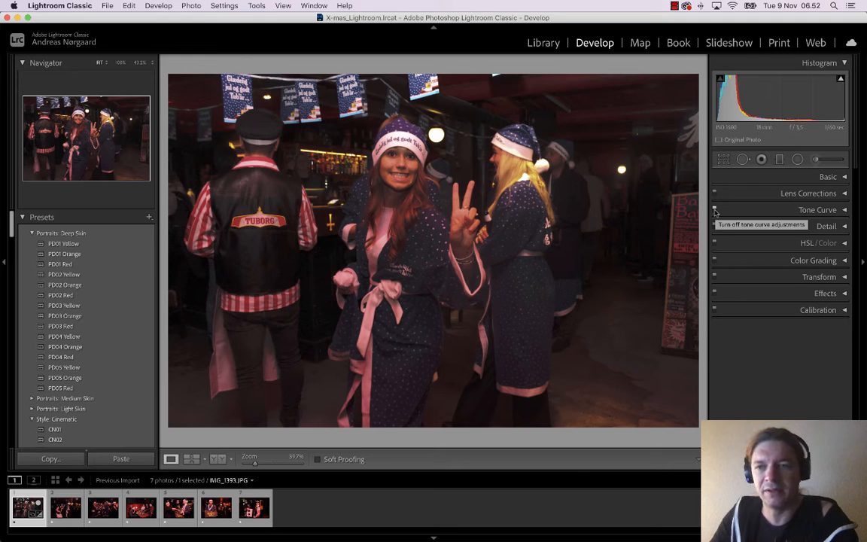
Check the photo with the Tone Curve off and on, and reset all of the curve's Region sliders
click(715, 211)
click(715, 211)
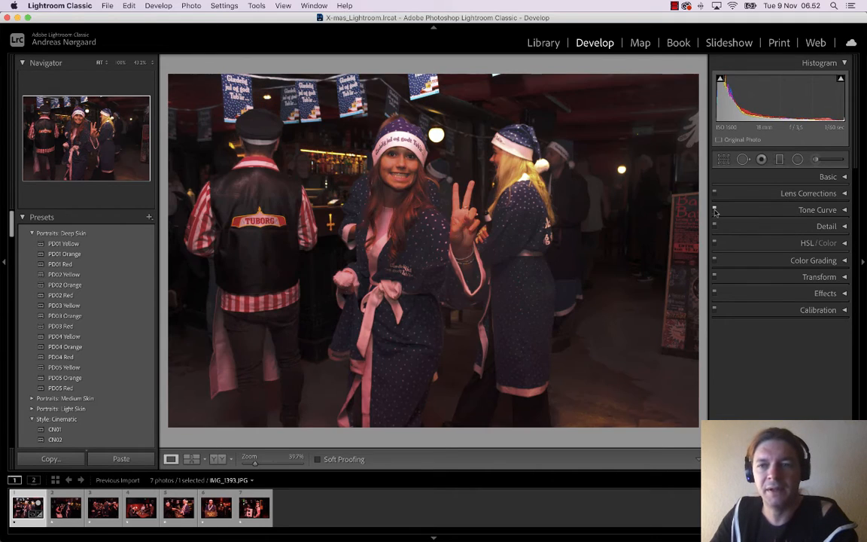
click(715, 211)
click(715, 212)
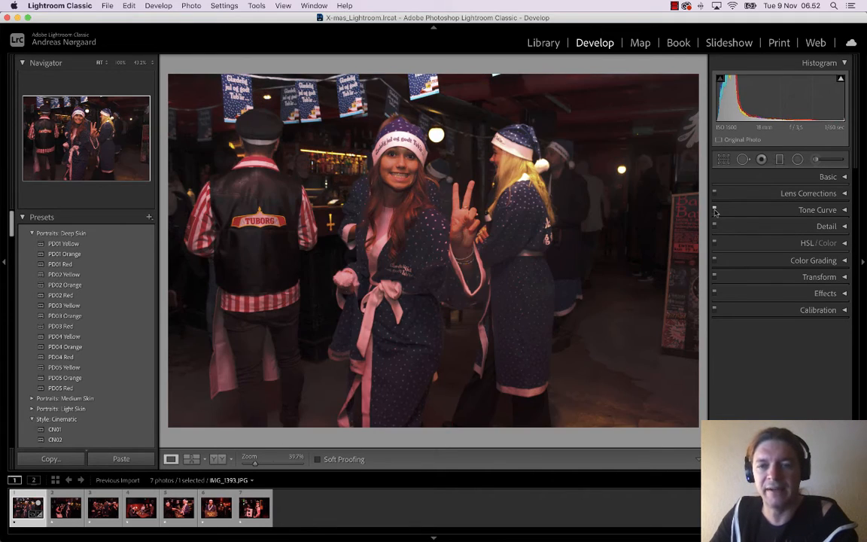
click(715, 211)
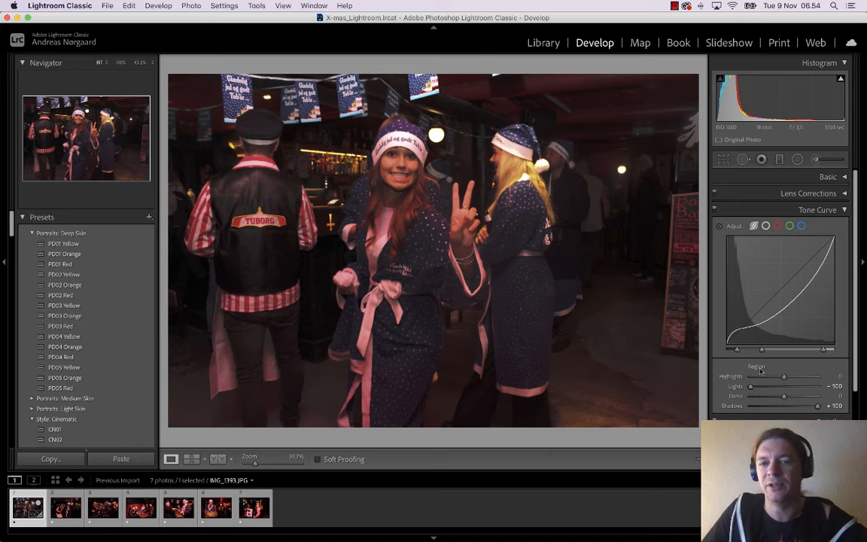
double_click(759, 371)
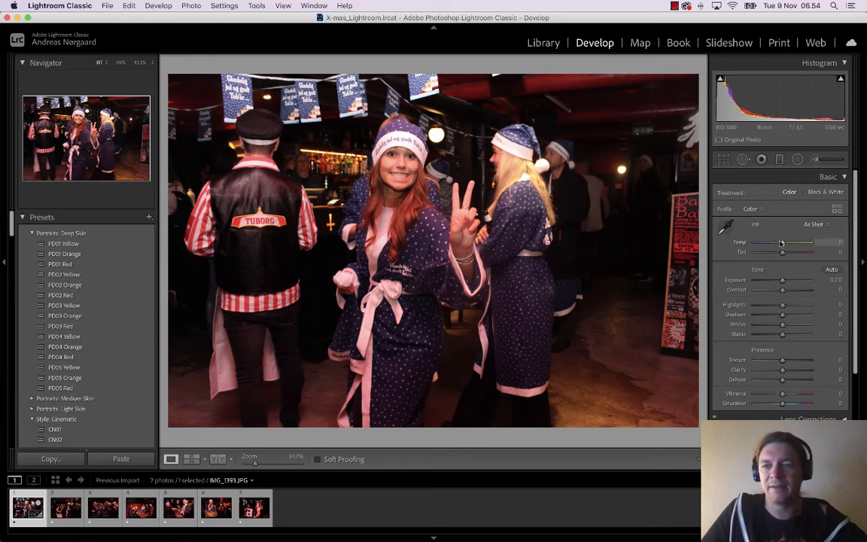
Try white balance shifts of Temp -79 with Tint +95 and of Temp -90, resetting the sliders after each
drag(781, 242, 760, 242)
drag(783, 253, 809, 253)
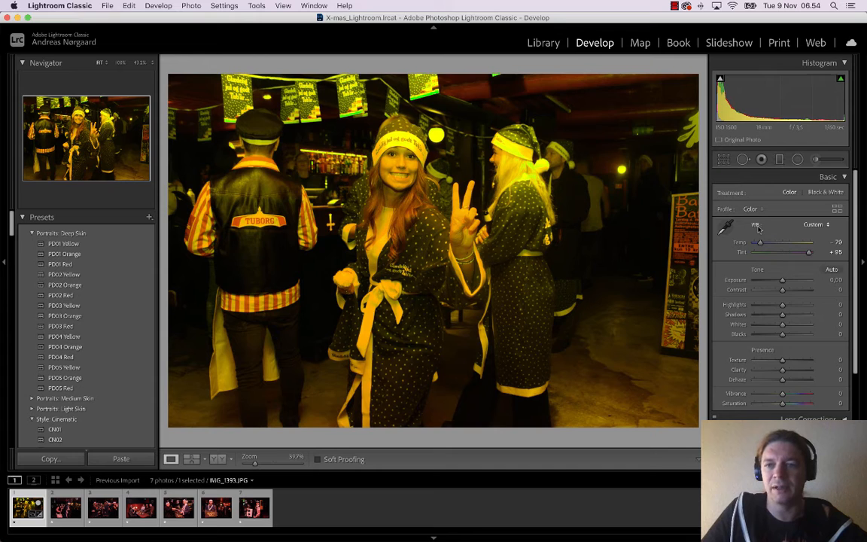
double_click(756, 225)
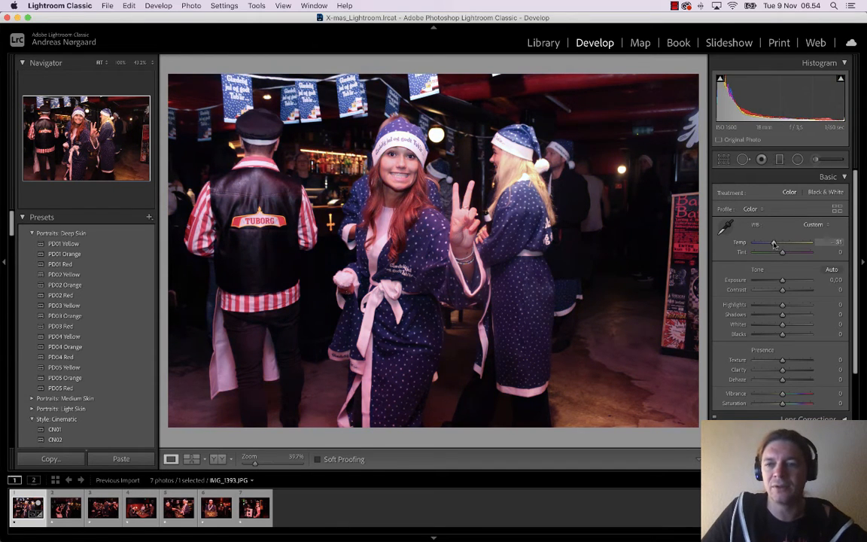
drag(782, 246, 760, 243)
drag(760, 243, 757, 243)
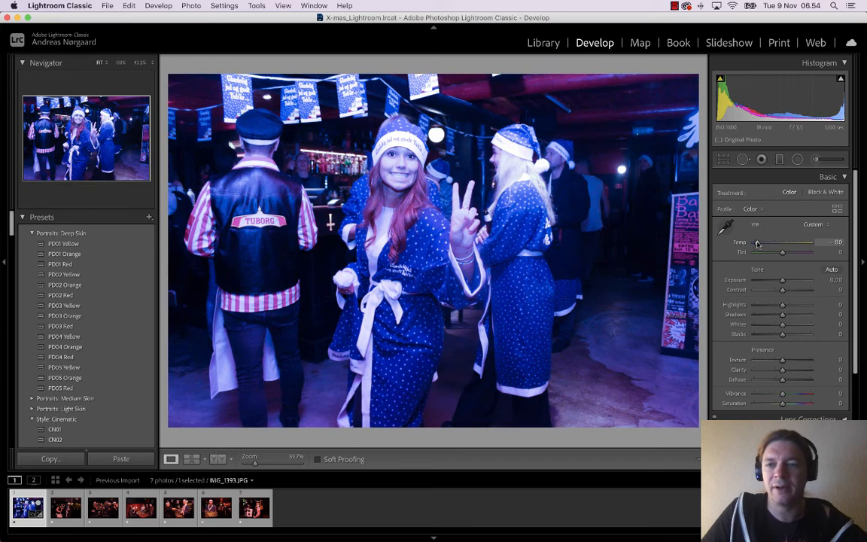
double_click(757, 243)
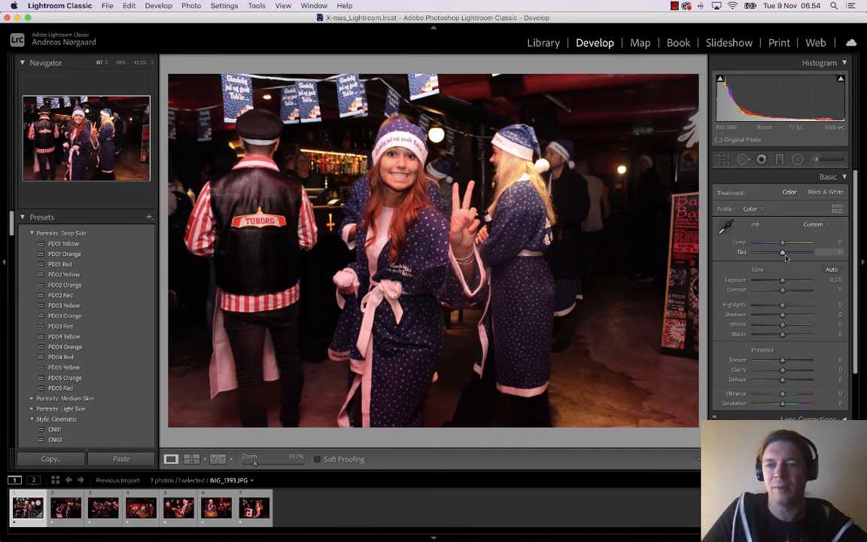
Try Exposure -3.95 and reset it, and try Exposure +1.90, Contrast -66, Highlights -100 and raised Shadows before resetting all Tone settings
drag(782, 280, 761, 280)
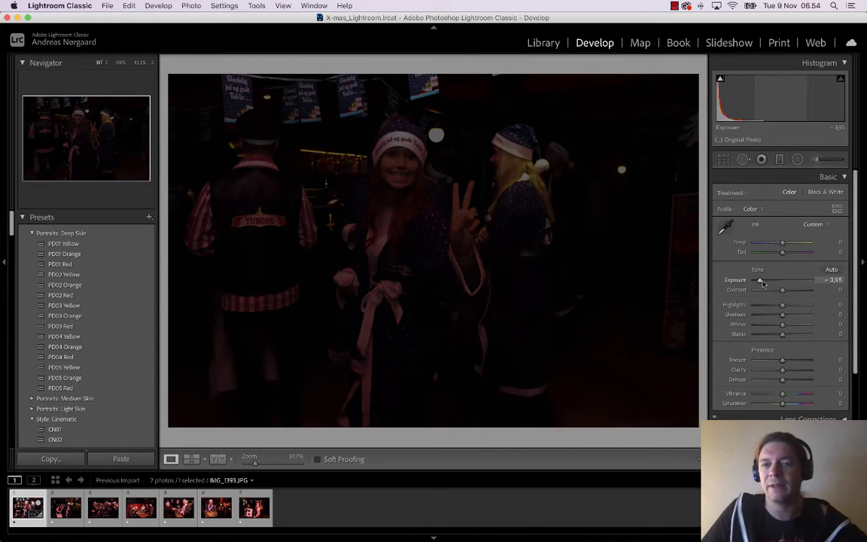
double_click(760, 280)
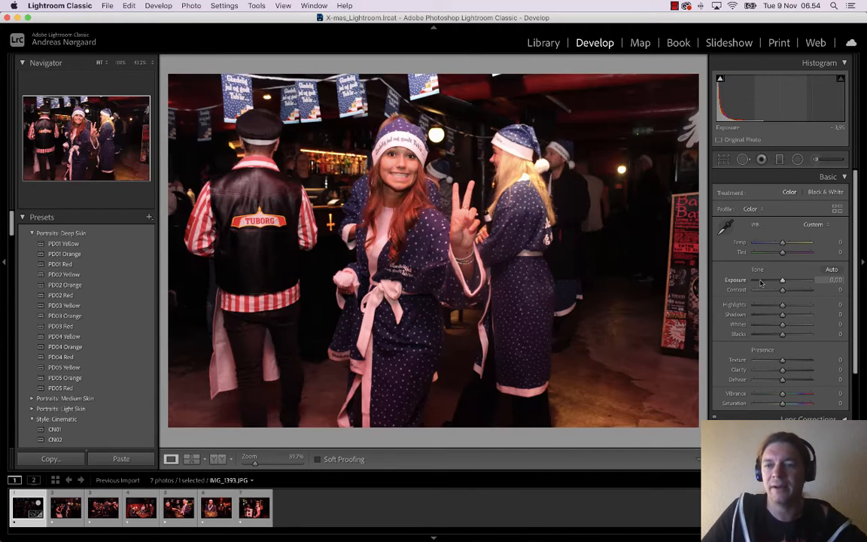
drag(782, 290, 763, 290)
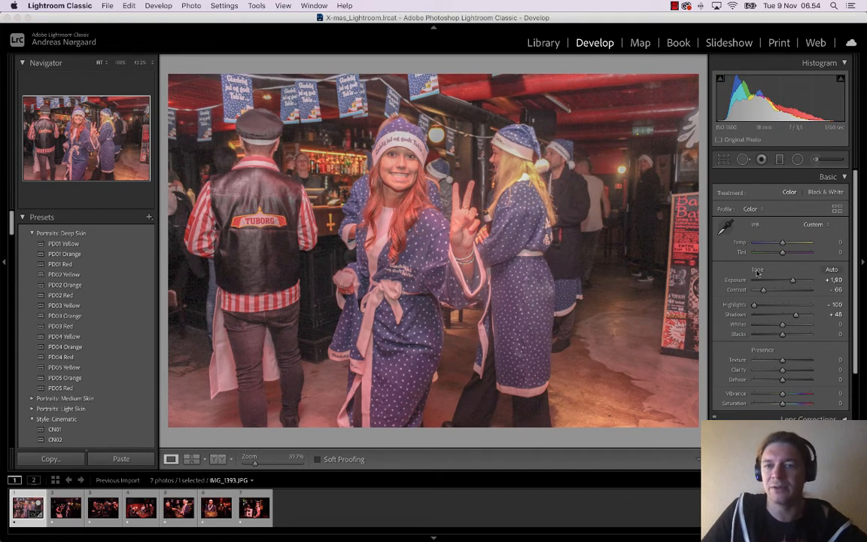
double_click(757, 270)
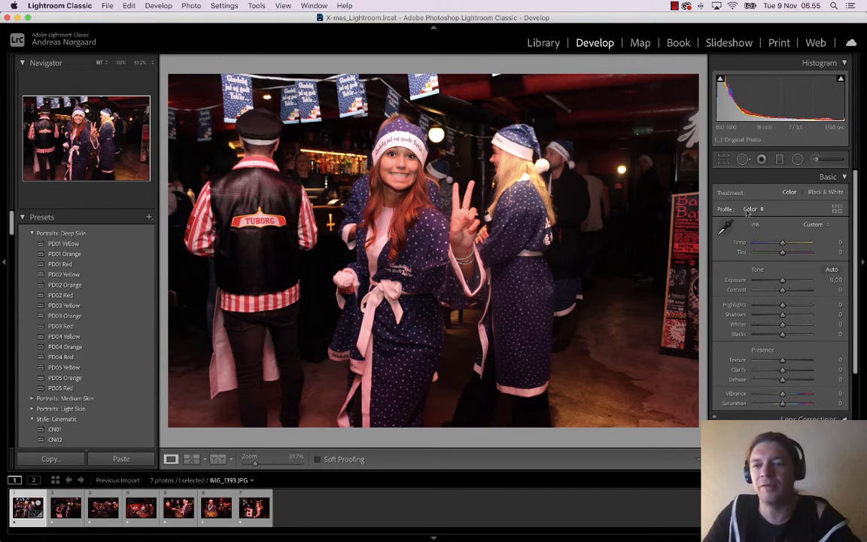
Browse the available profiles and preview the Artistic group's looks on the photo without applying any
click(751, 210)
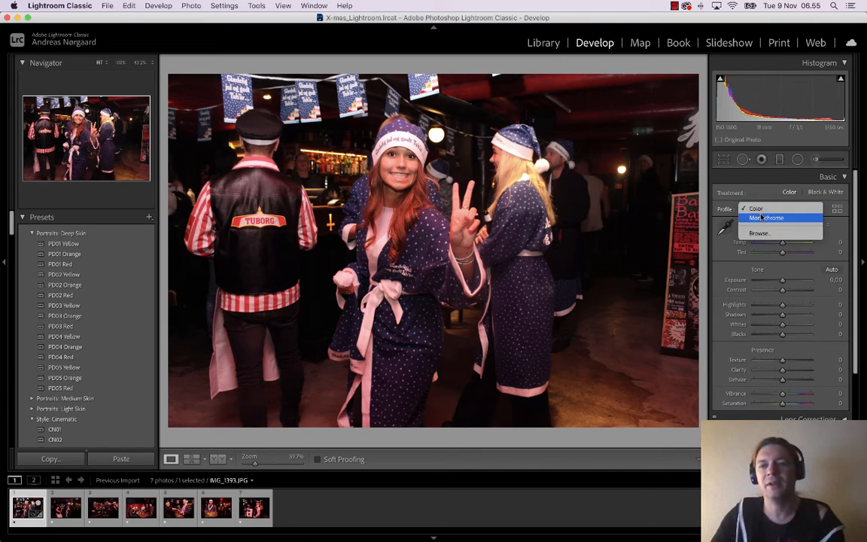
click(757, 233)
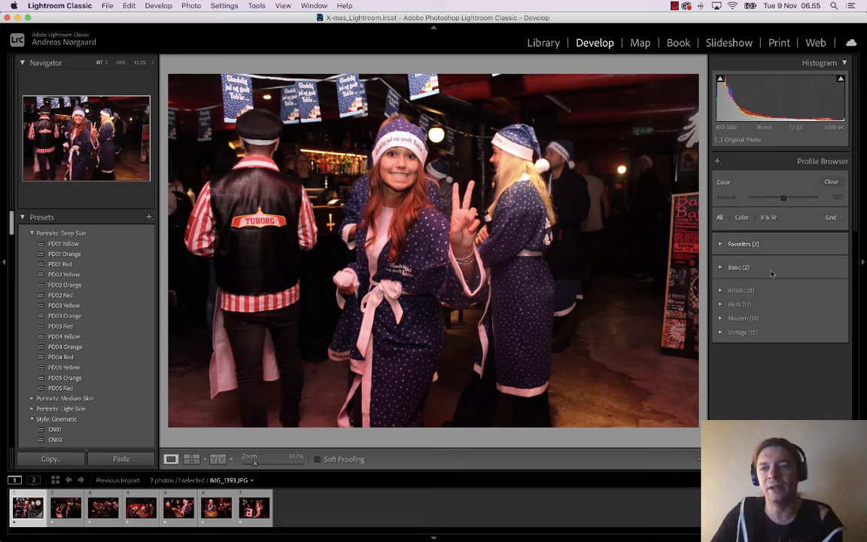
click(722, 291)
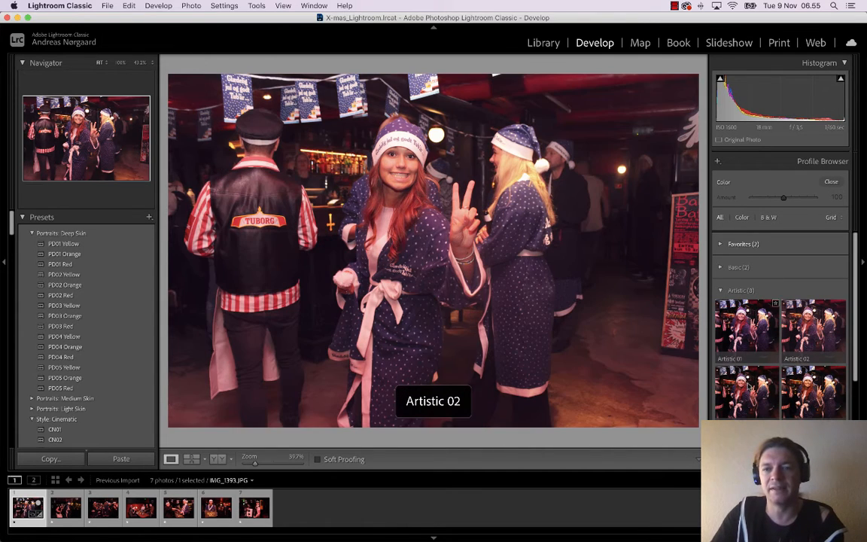
scroll(821, 387, down, 1)
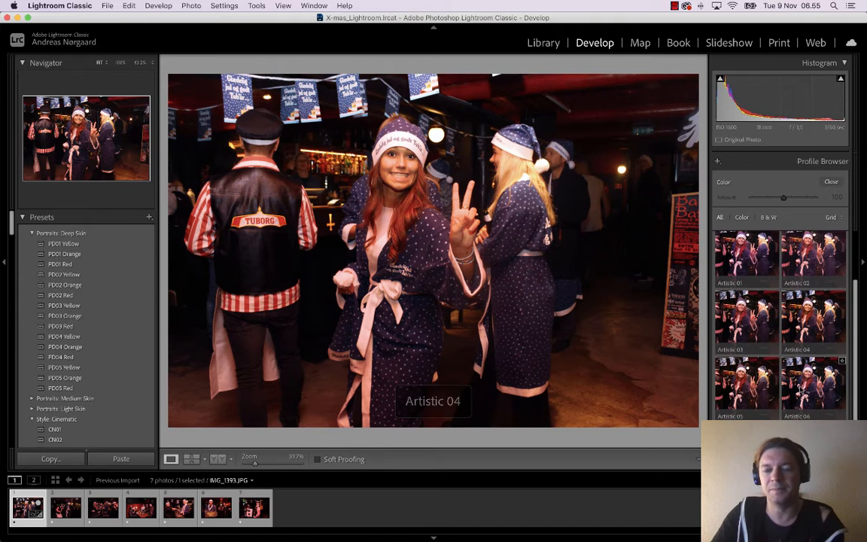
scroll(801, 391, down, 3)
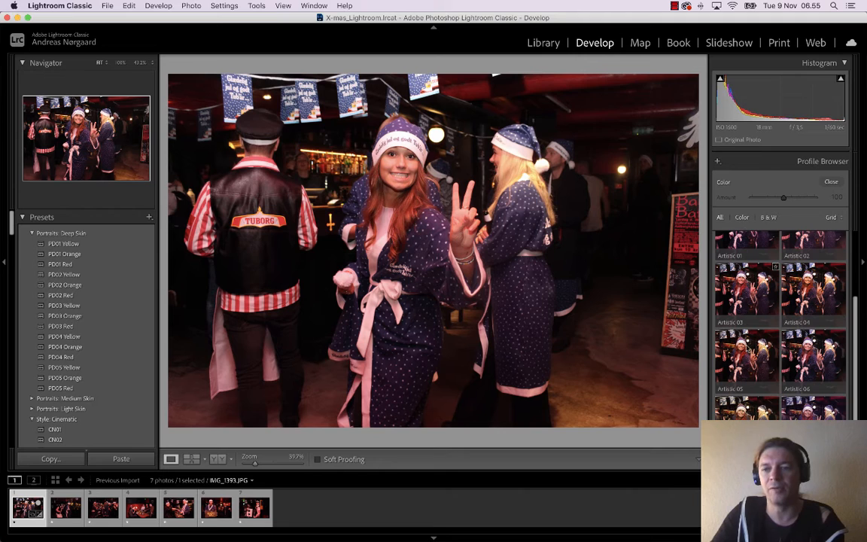
scroll(745, 354, down, 2)
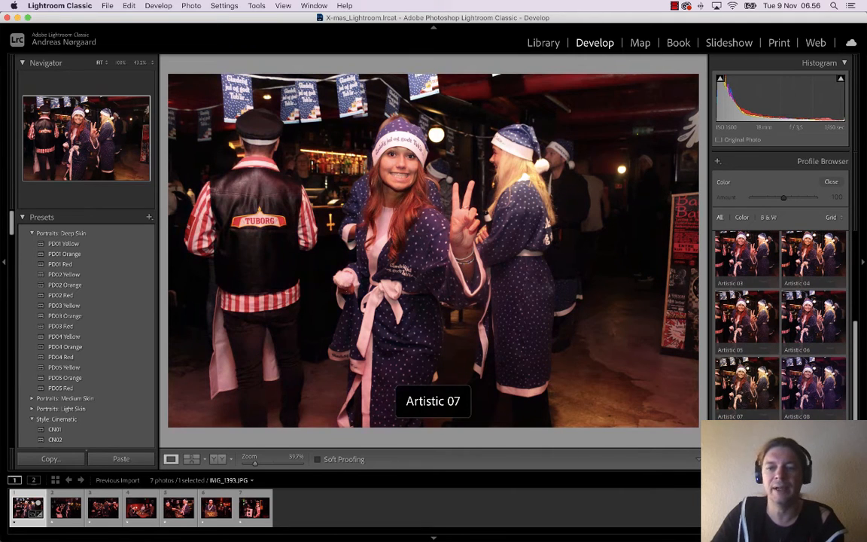
Look through the Modern profile group, and close the Profile Browser without applying a new profile
click(734, 429)
scroll(745, 376, down, 3)
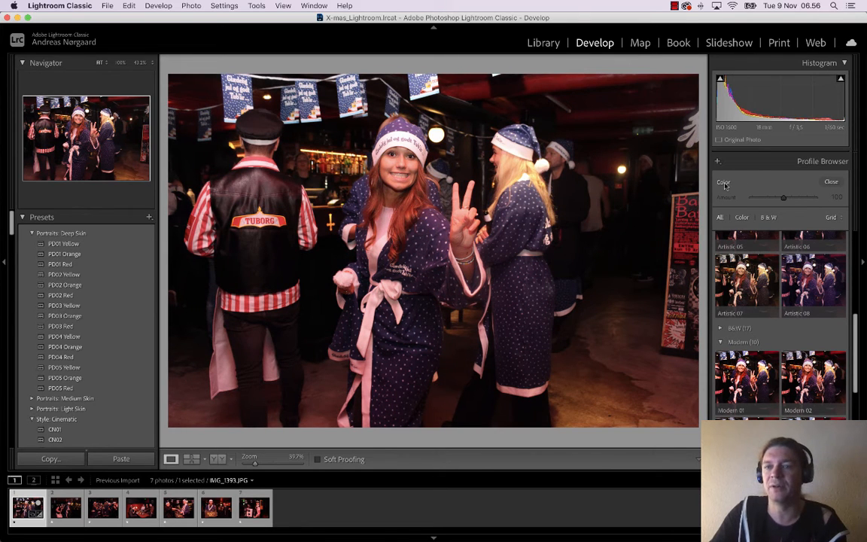
click(831, 181)
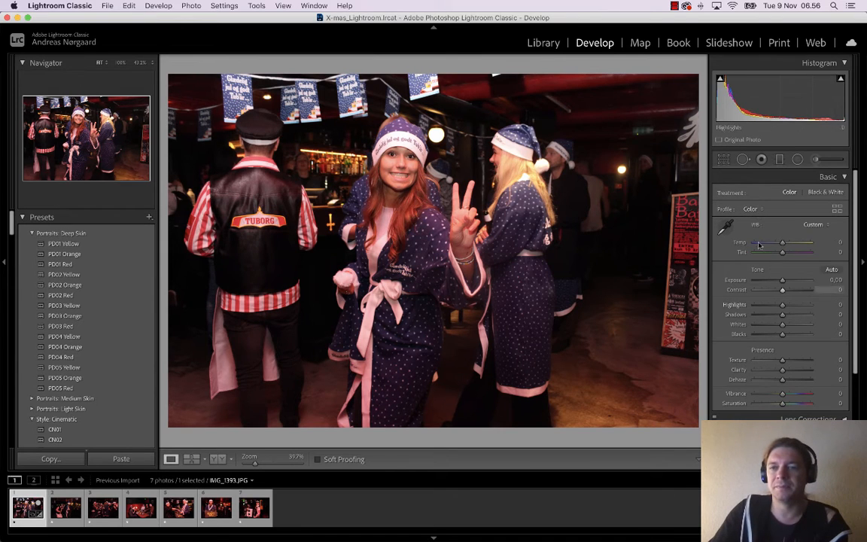
Try the Black & White treatment with Temp and Tint shifted to negative values, and compare it with the Color treatment
click(753, 210)
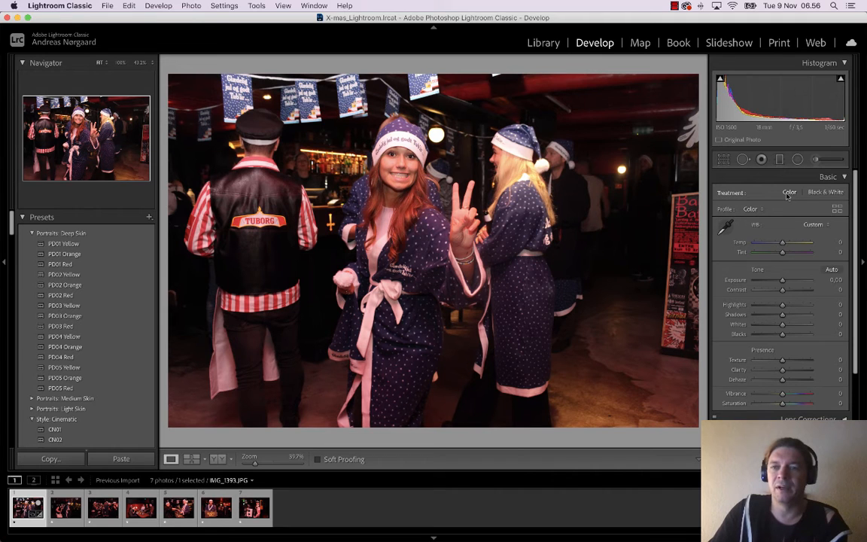
click(825, 193)
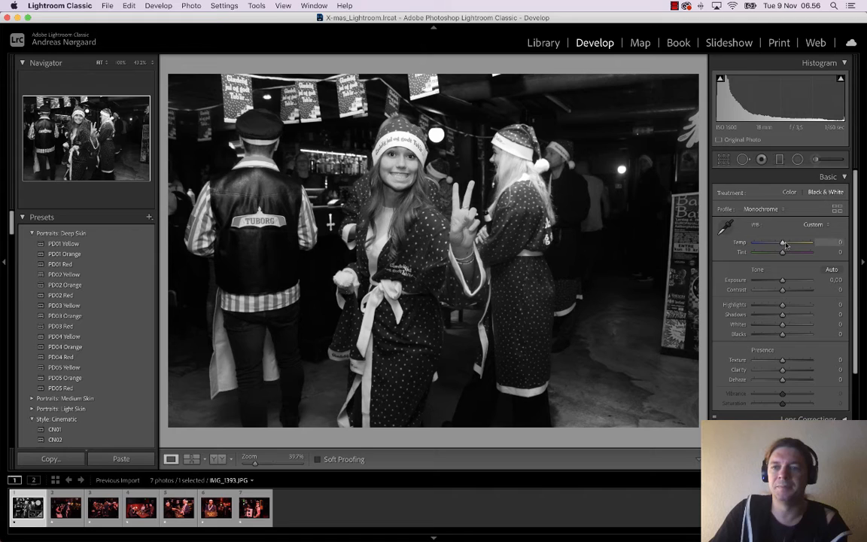
mouse_move(783, 243)
mouse_down()
mouse_move(764, 243)
mouse_move(777, 253)
mouse_move(767, 243)
mouse_up()
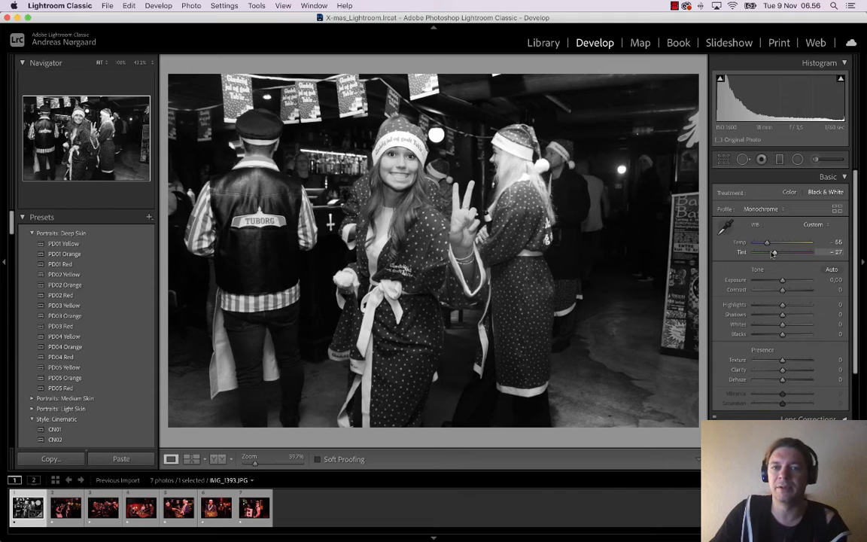
click(790, 193)
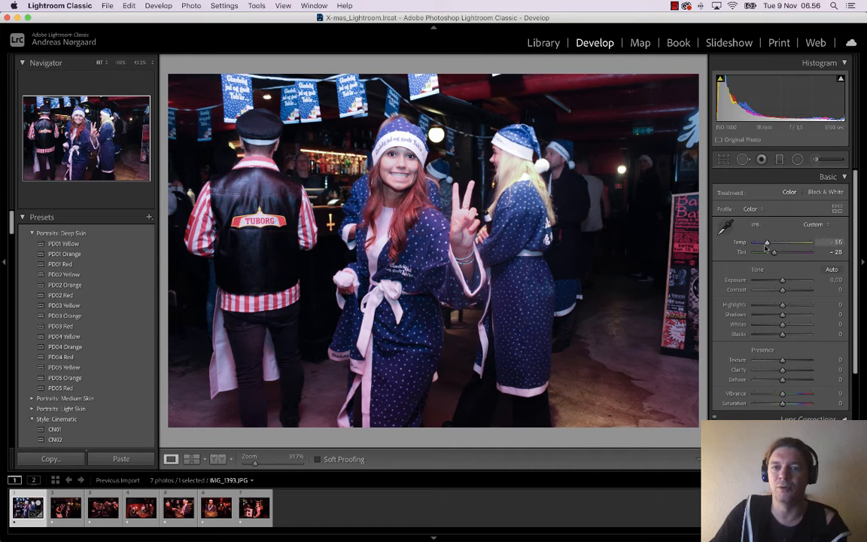
key(v)
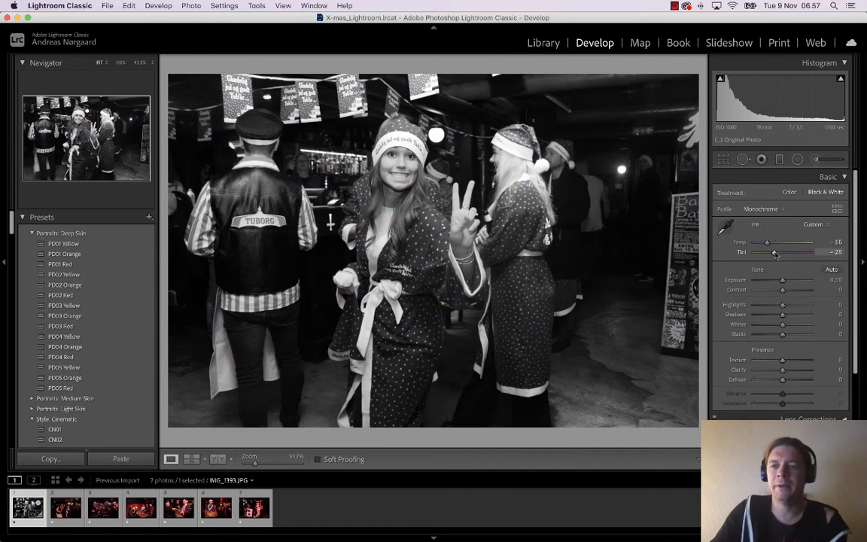
mouse_move(775, 254)
mouse_down()
mouse_move(792, 254)
mouse_move(793, 244)
mouse_move(758, 255)
mouse_up()
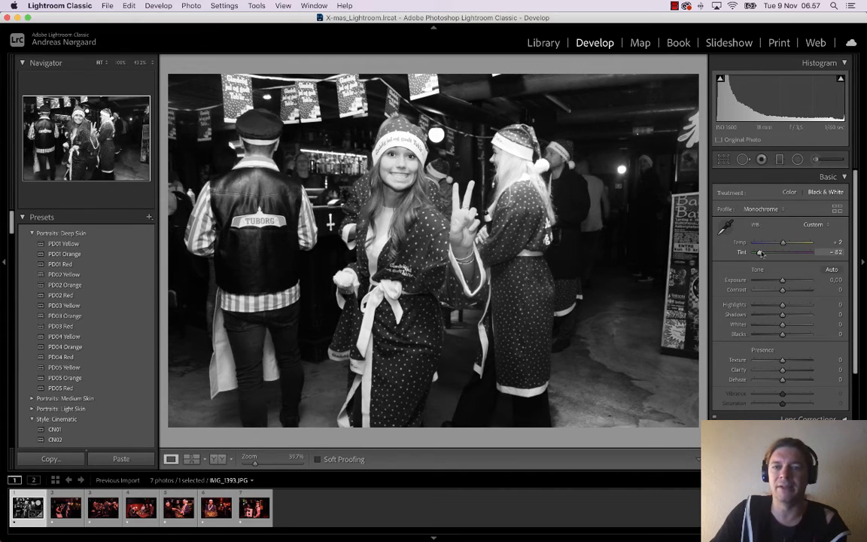
click(790, 193)
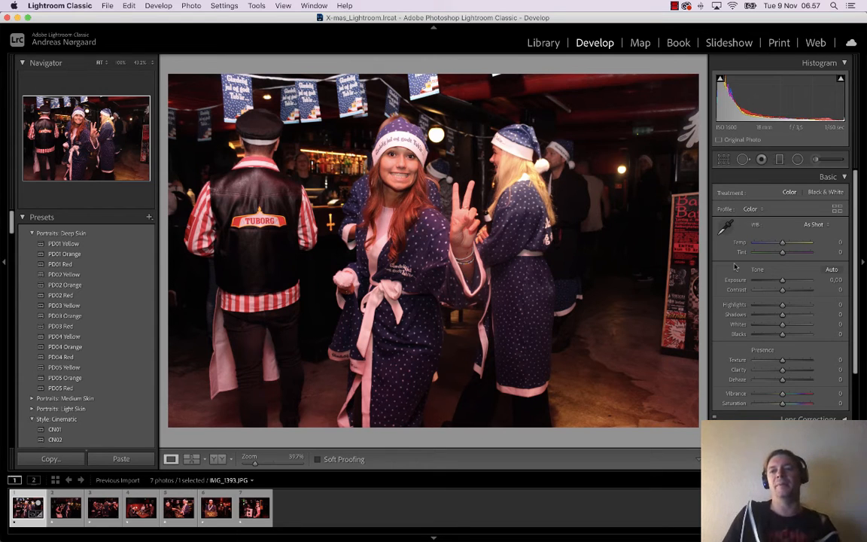
Adjust the photo's white balance to Temp +33 and Tint -52
drag(782, 242, 777, 243)
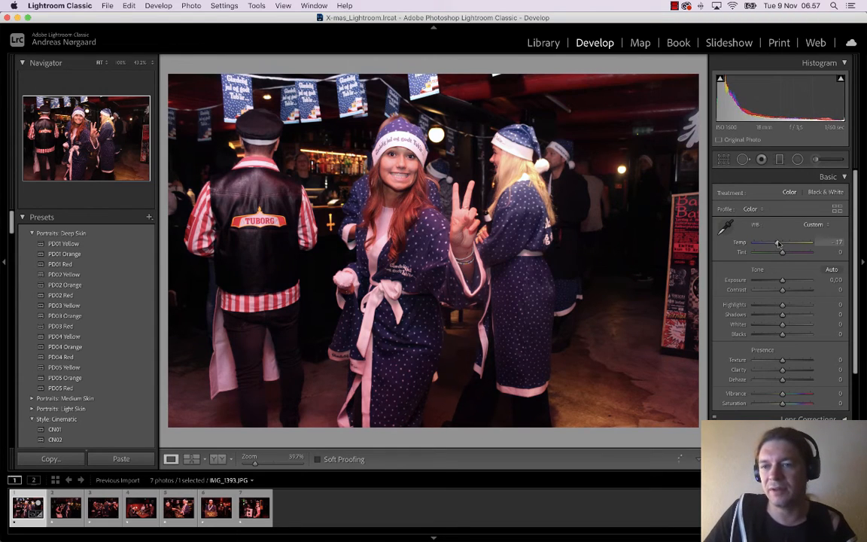
drag(777, 243, 784, 243)
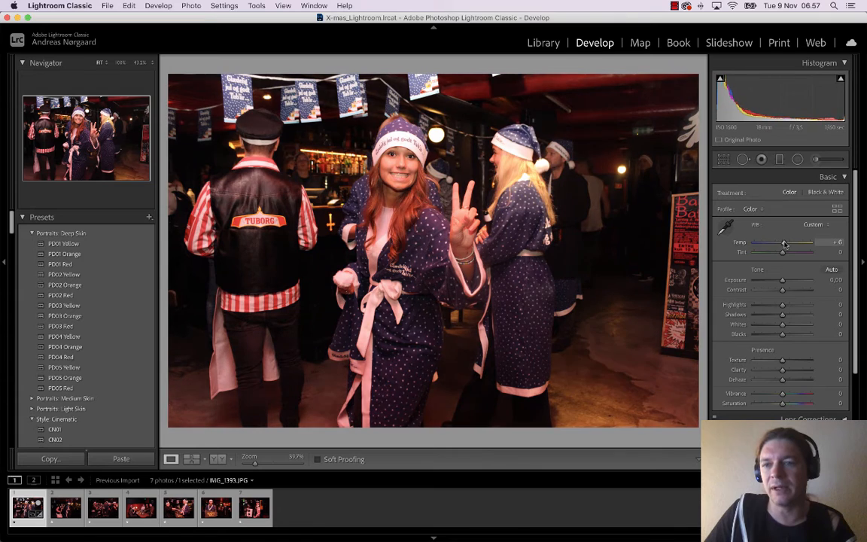
drag(784, 243, 791, 243)
drag(782, 252, 768, 252)
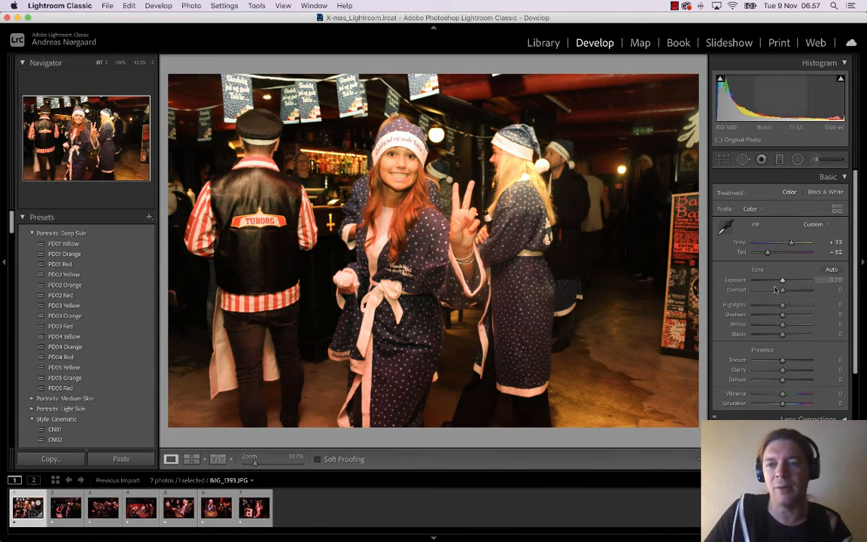
Adjust the photo's tone to Contrast -36, Shadows +26, Whites +23 and Blacks -20
drag(776, 290, 771, 290)
drag(782, 314, 789, 314)
drag(781, 334, 777, 334)
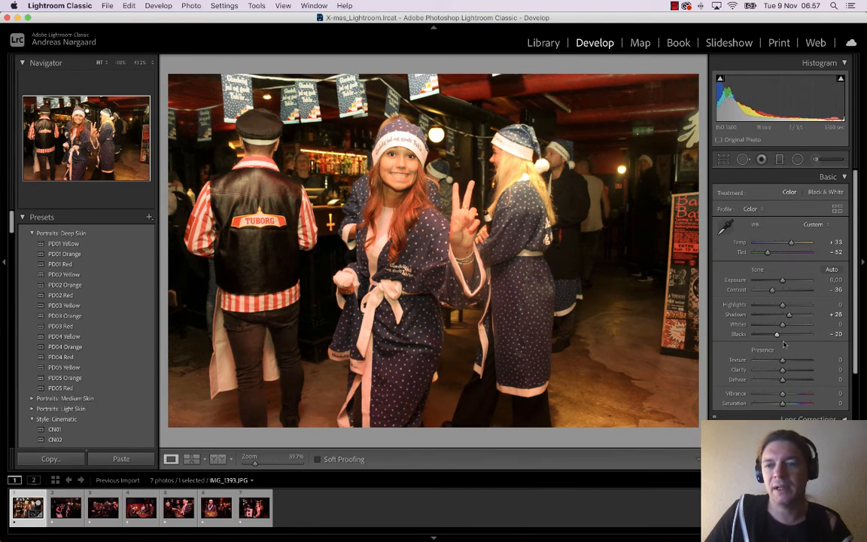
drag(782, 323, 789, 324)
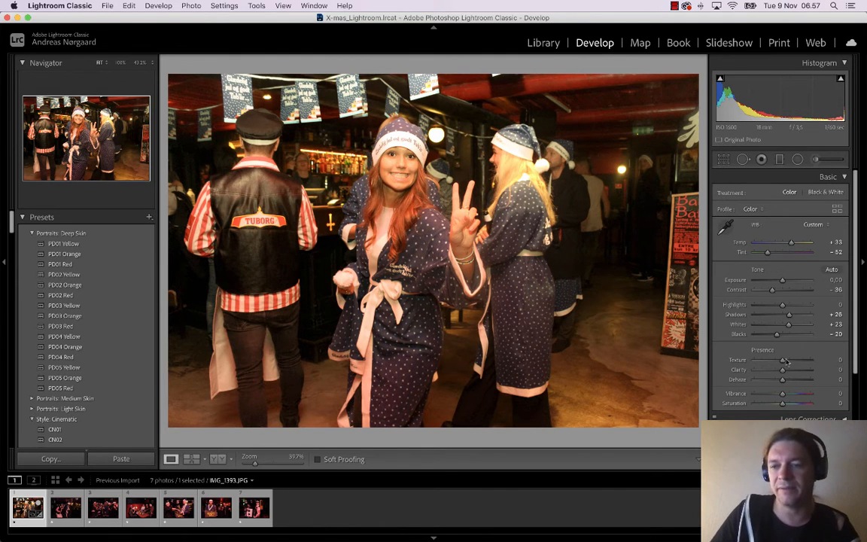
Set sharpening to Amount 33, Radius 1.7, Detail 59, and noise reduction to Luminance 32, Detail 1, Contrast 60, Color 23
scroll(784, 354, down, 5)
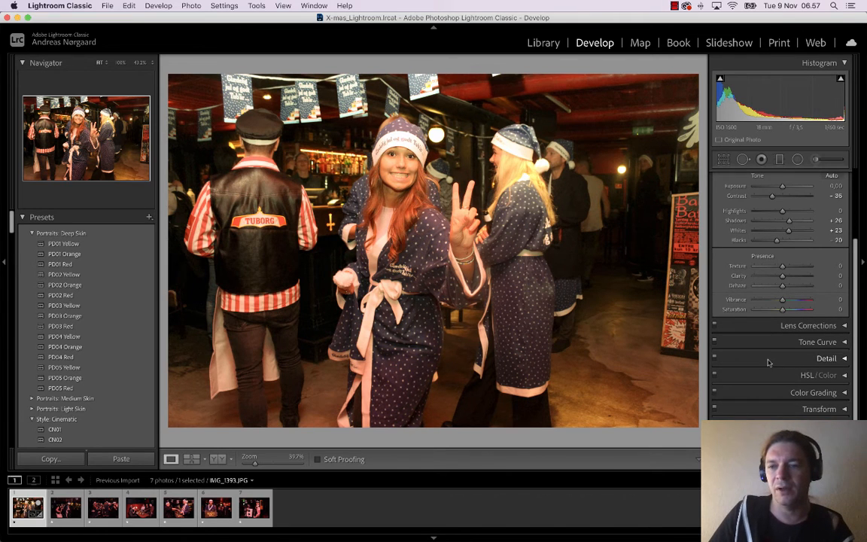
click(769, 358)
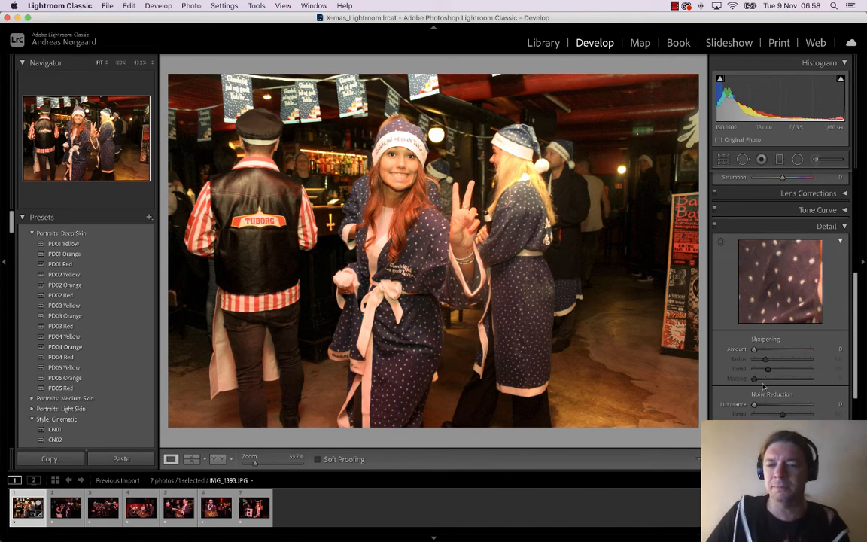
drag(753, 348, 766, 348)
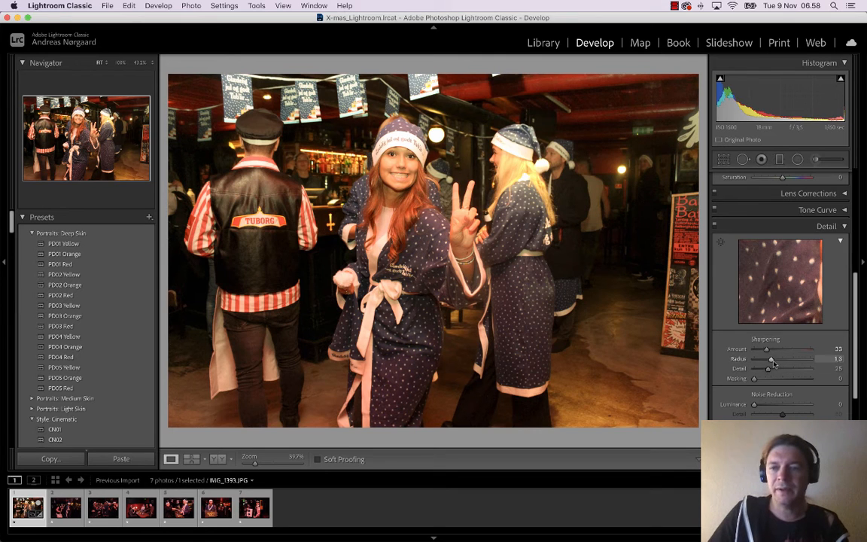
drag(766, 358, 787, 368)
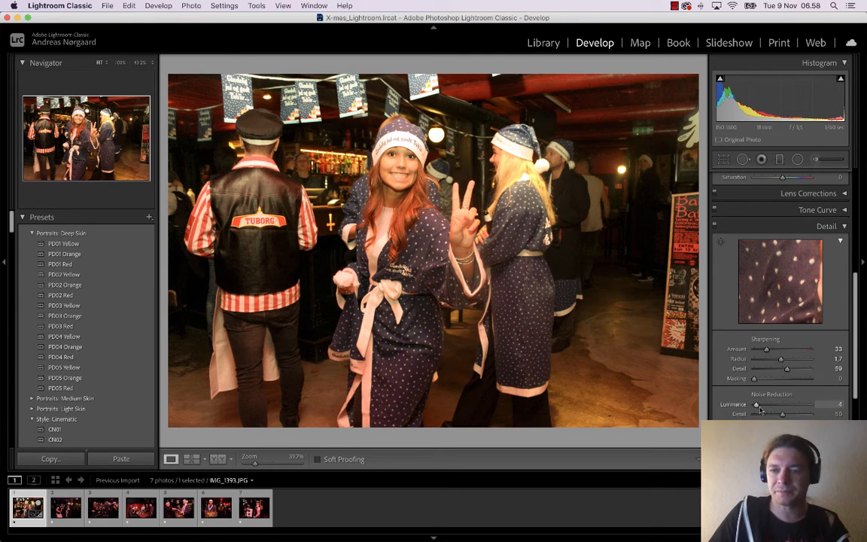
drag(753, 404, 771, 405)
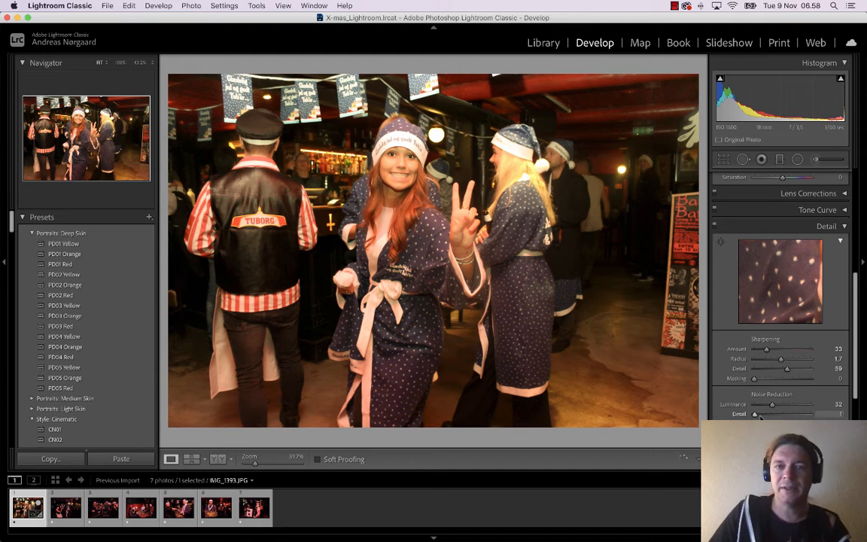
scroll(760, 416, down, 5)
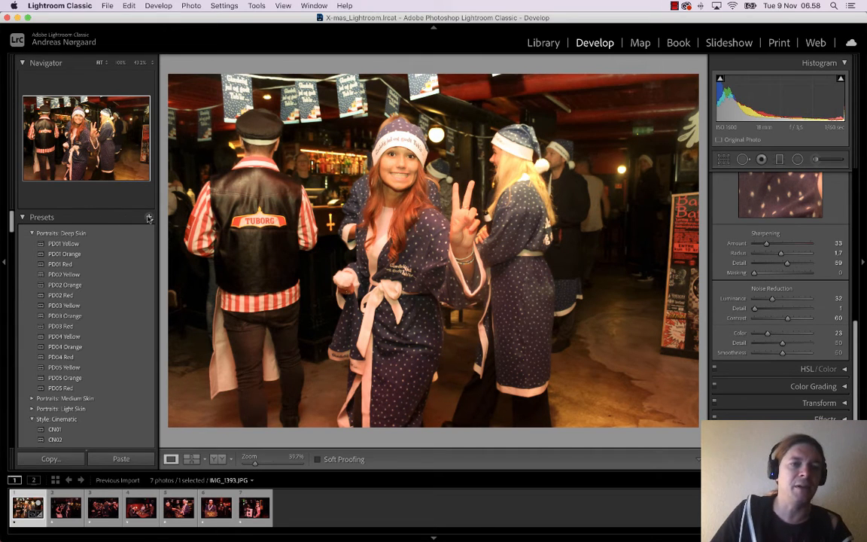
Save the current adjustments as a develop preset named "Preset Tutorial" in User Presets, and locate it in the preset list
click(149, 218)
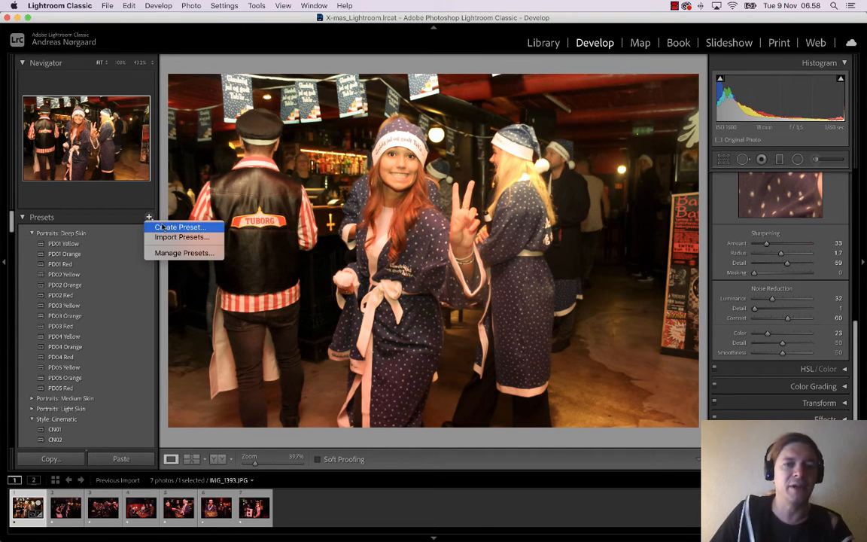
click(173, 227)
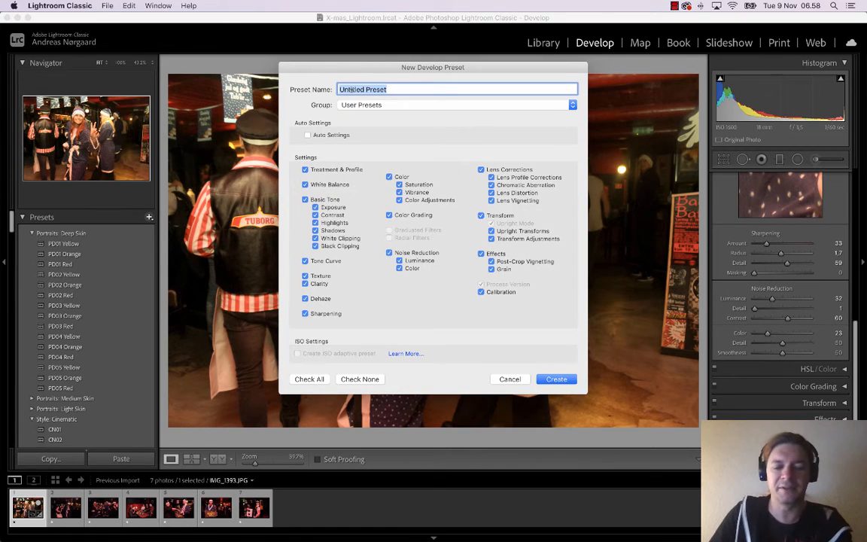
text(Tutor)
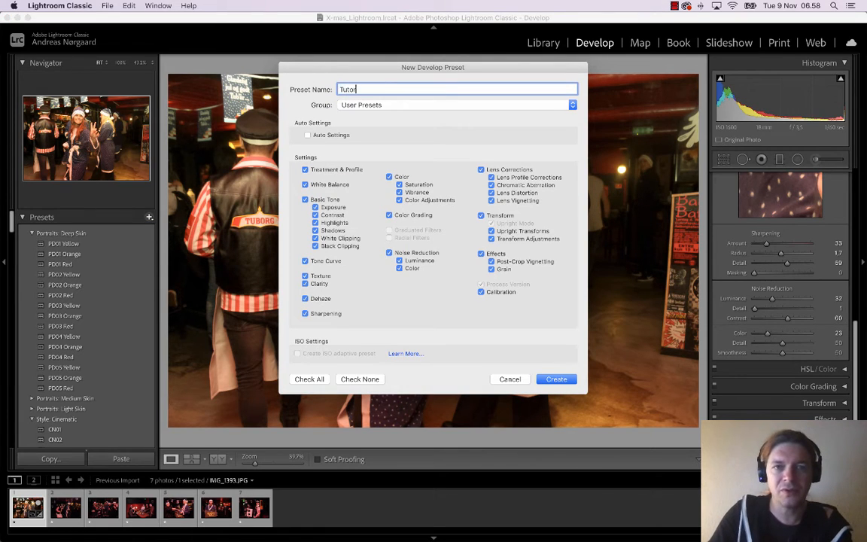
key(BackSpace)
key(BackSpace)
key(BackSpace)
key(BackSpace)
key(BackSpace)
text(Pres)
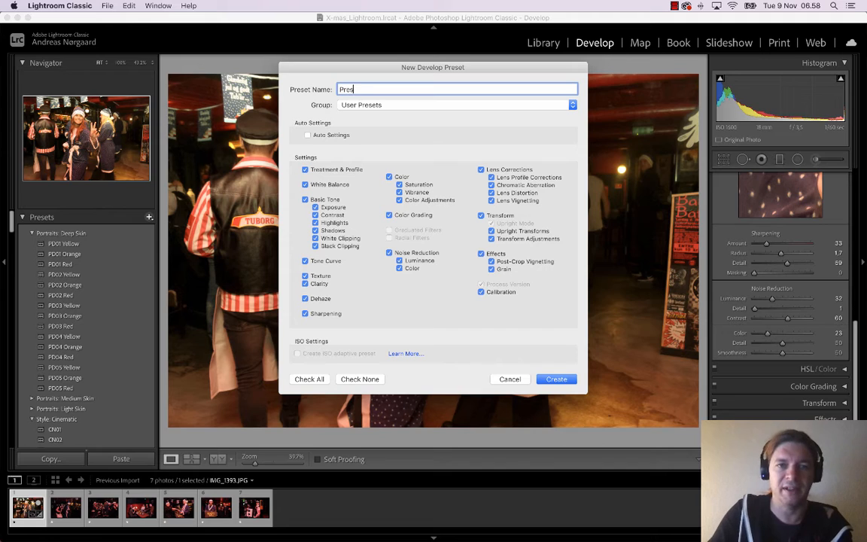
text(et Tutorial)
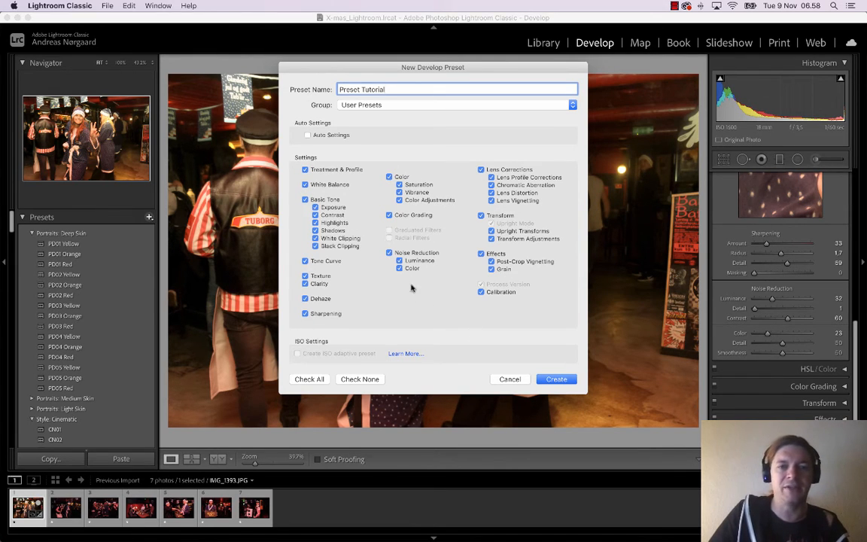
click(557, 379)
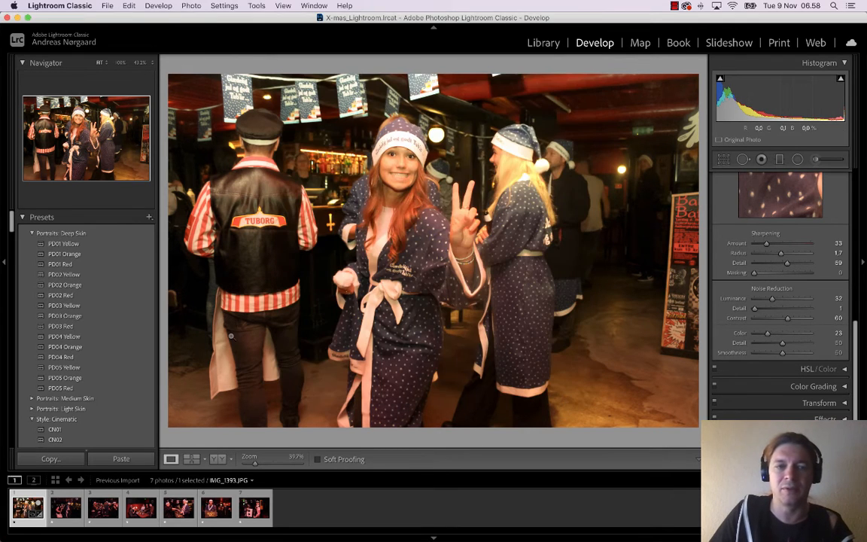
scroll(46, 312, down, 15)
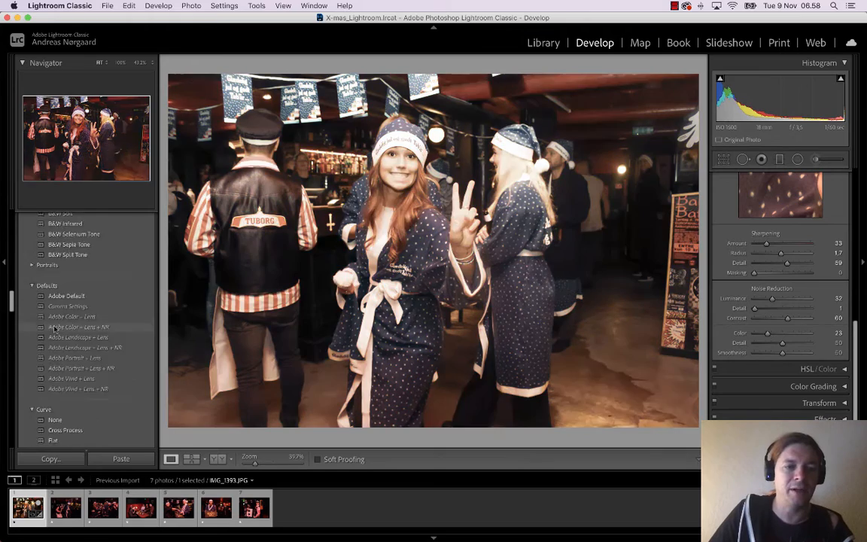
scroll(59, 341, down, 15)
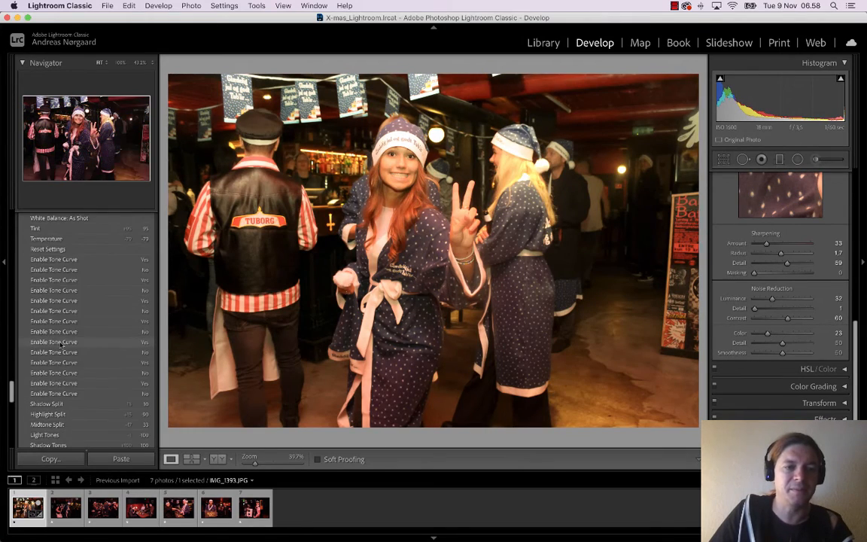
scroll(64, 348, up, 15)
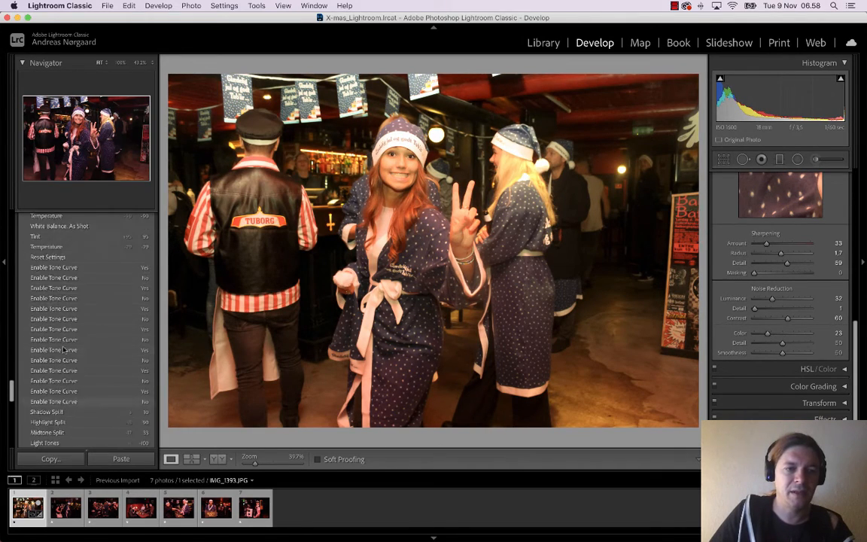
scroll(65, 349, up, 5)
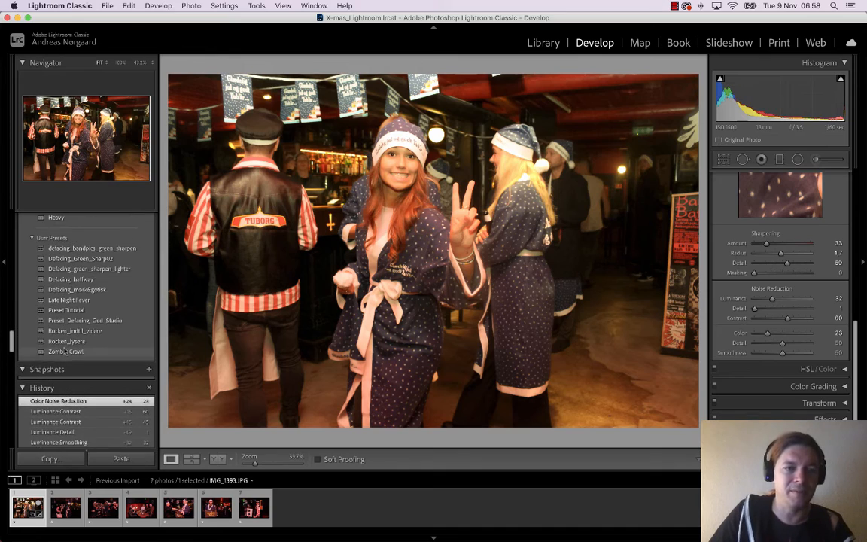
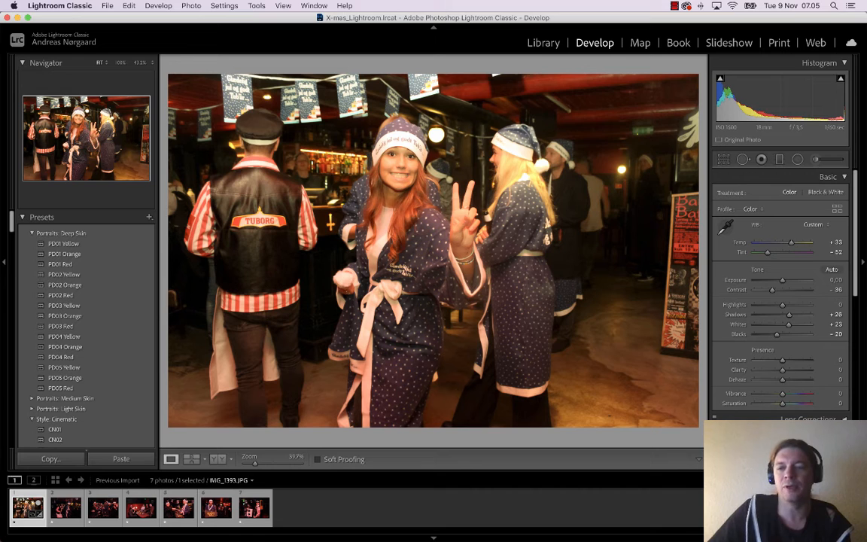
Reset all develop adjustments on the photo and collapse the Basic and Detail sections
click(814, 459)
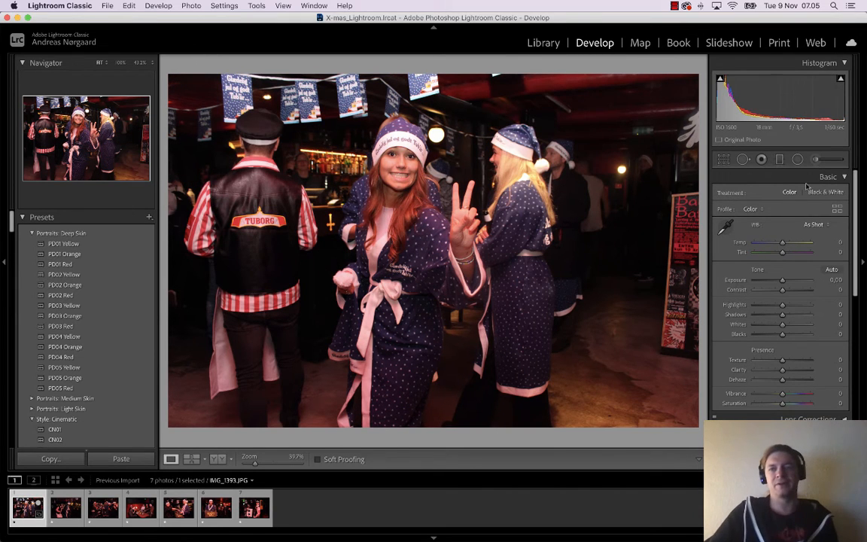
click(828, 177)
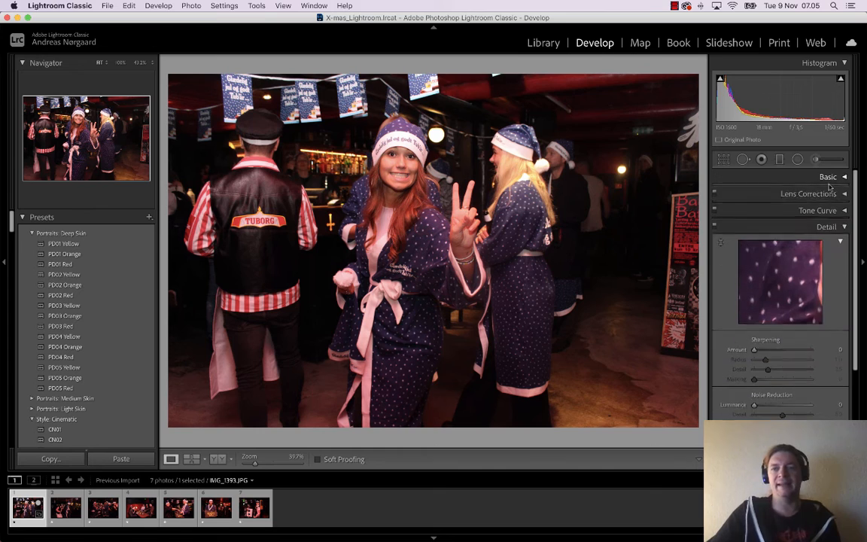
click(827, 225)
click(835, 226)
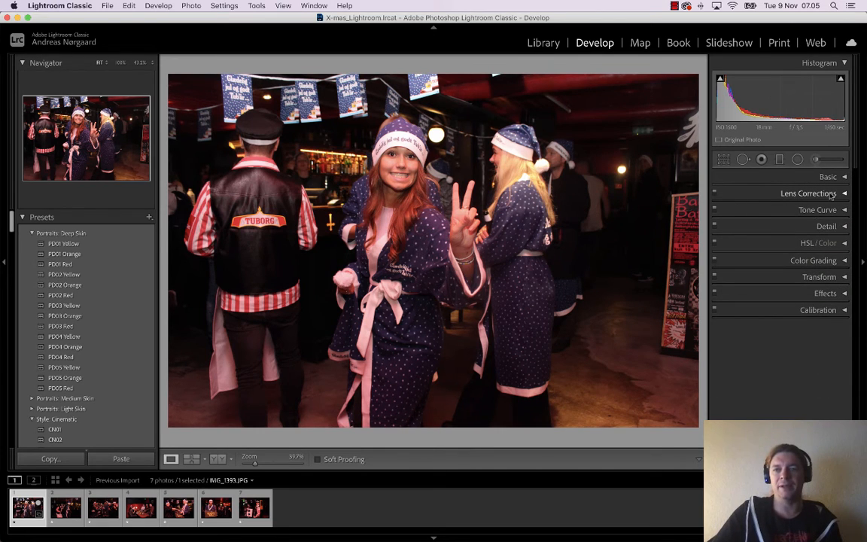
click(751, 191)
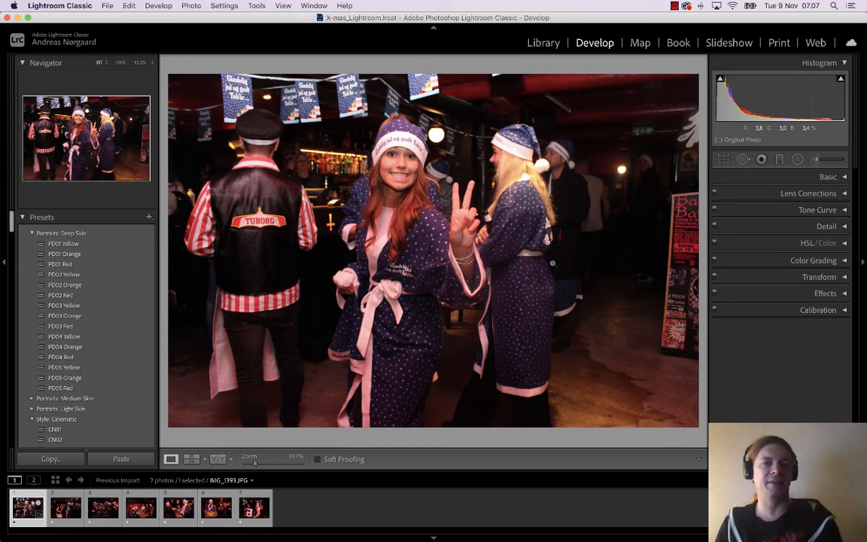
Crop the photo freehand by pulling in both sides, and widen the frame again to include the man in the Tuborg vest
click(723, 161)
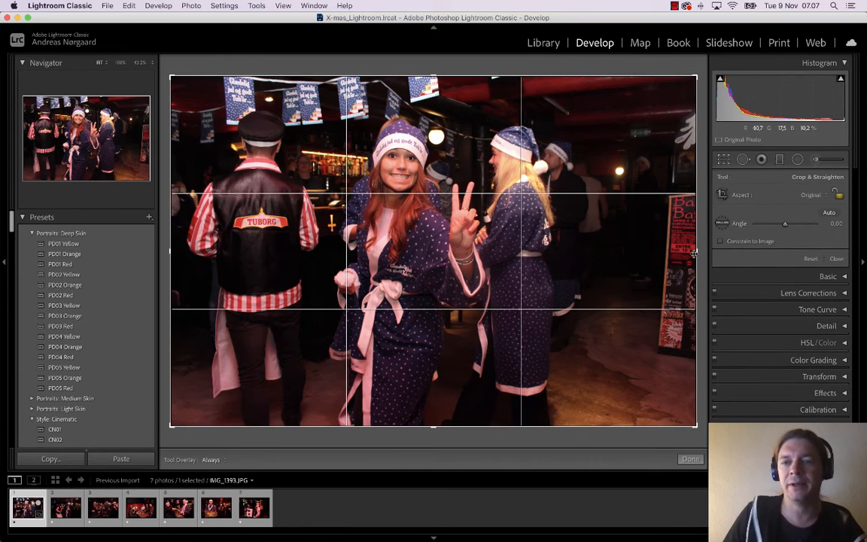
drag(697, 250, 648, 257)
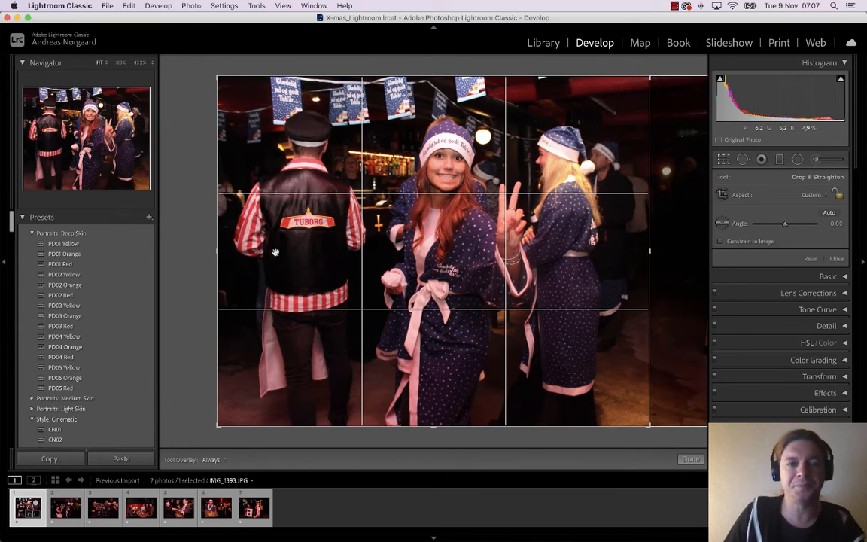
drag(218, 254, 277, 251)
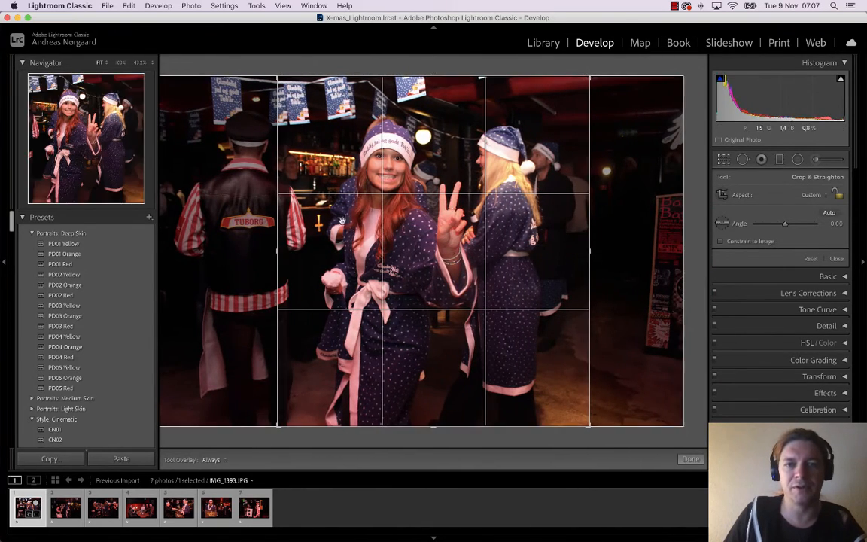
drag(589, 249, 589, 249)
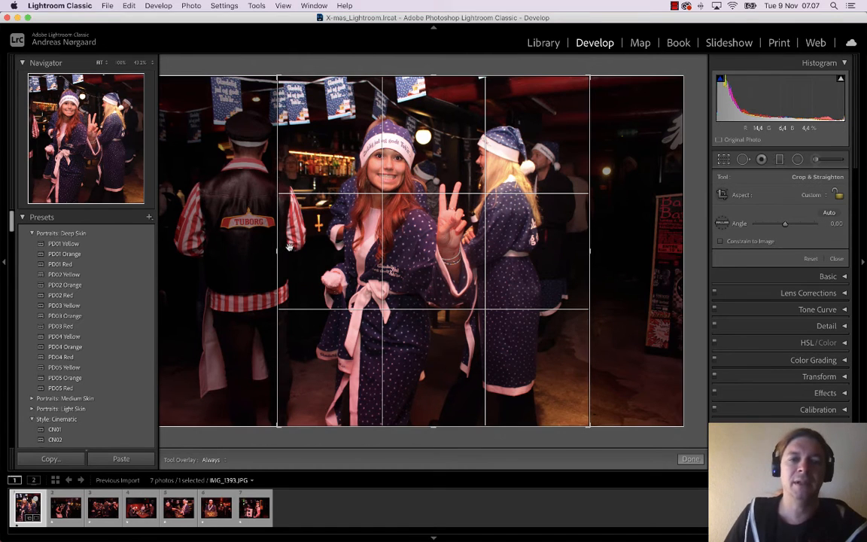
drag(275, 250, 213, 252)
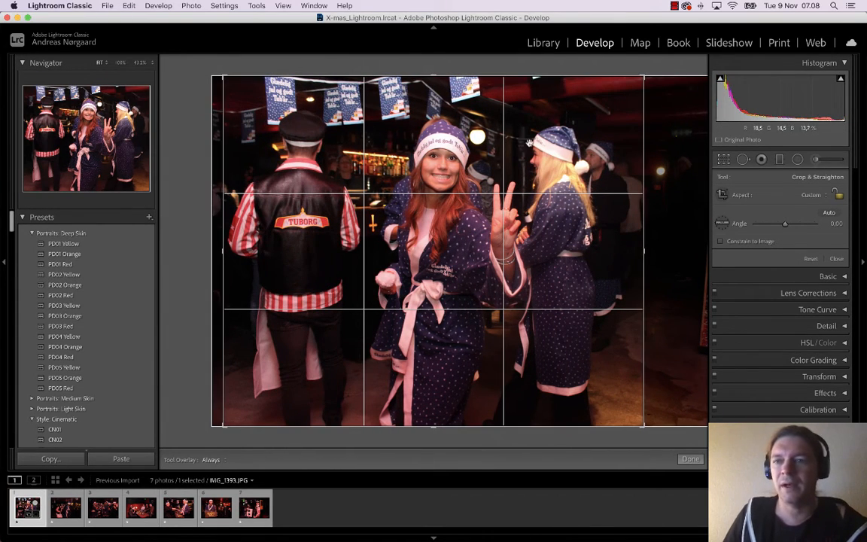
Apply the 5 x 7 aspect ratio to the crop, then unlock the ratio and narrow the frame freely from a corner
click(824, 197)
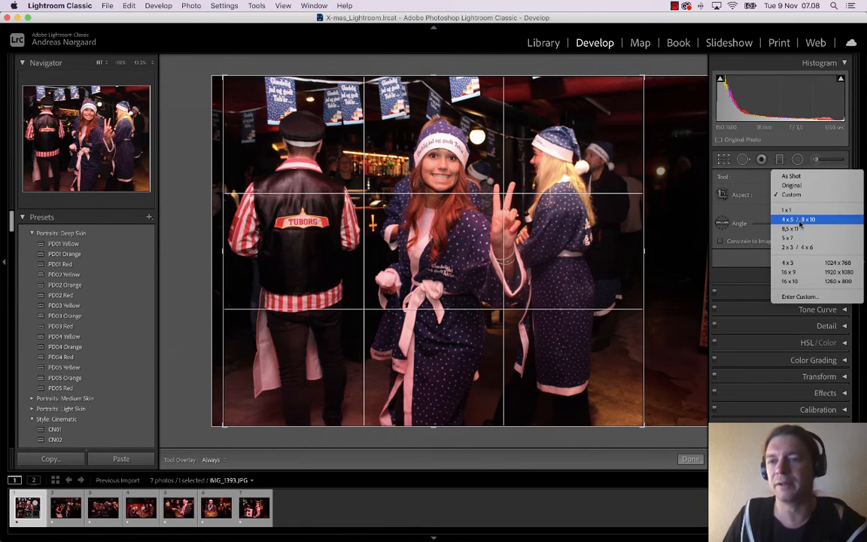
click(800, 239)
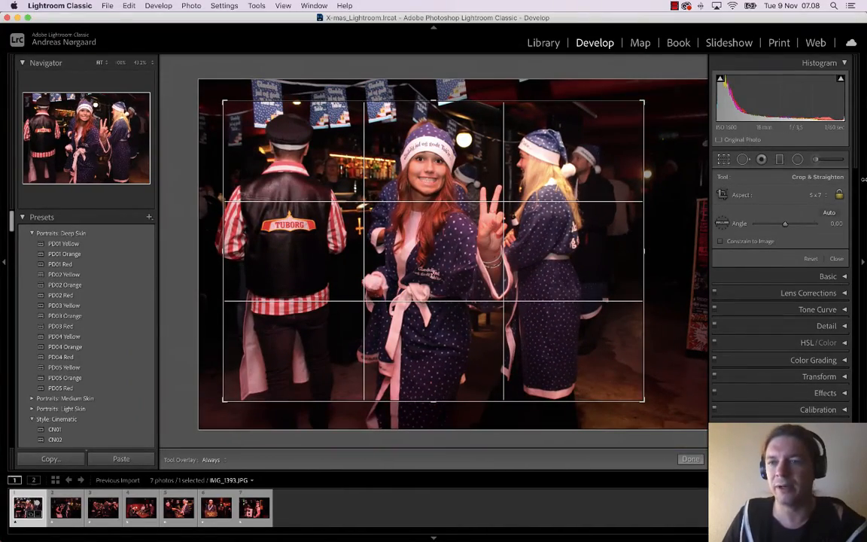
click(824, 196)
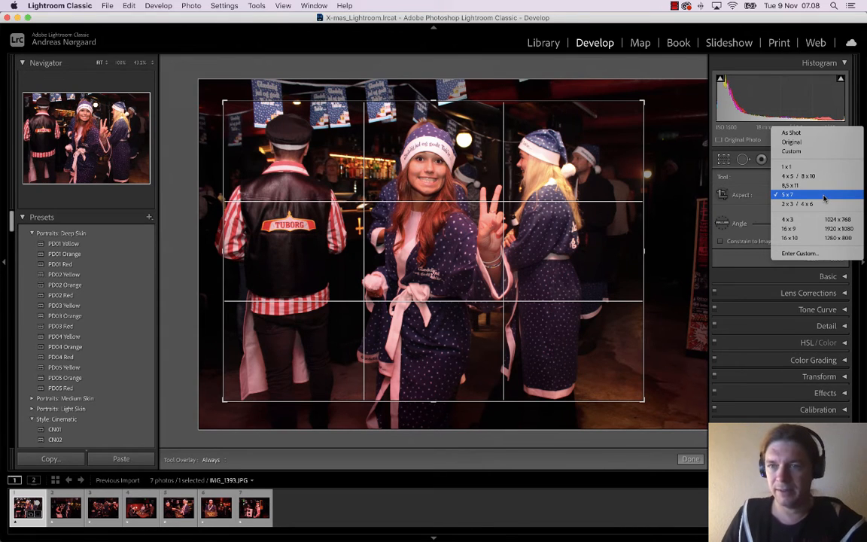
click(752, 189)
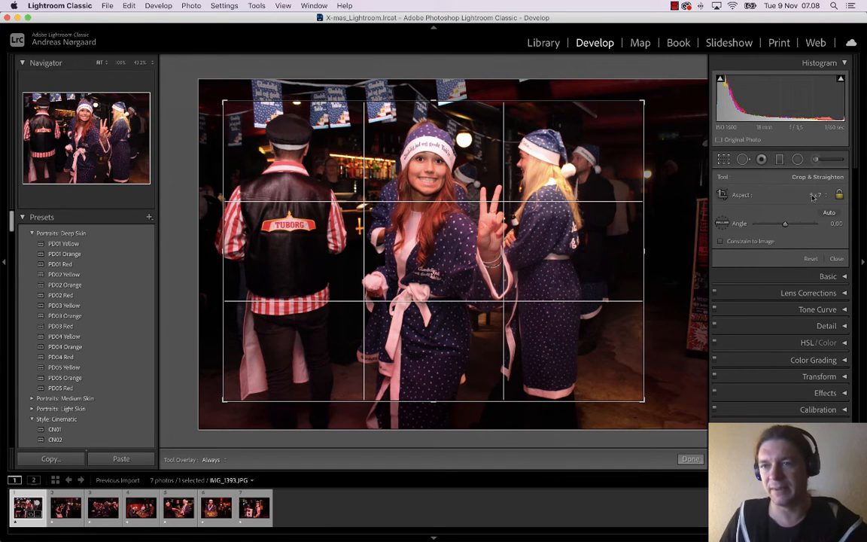
click(839, 195)
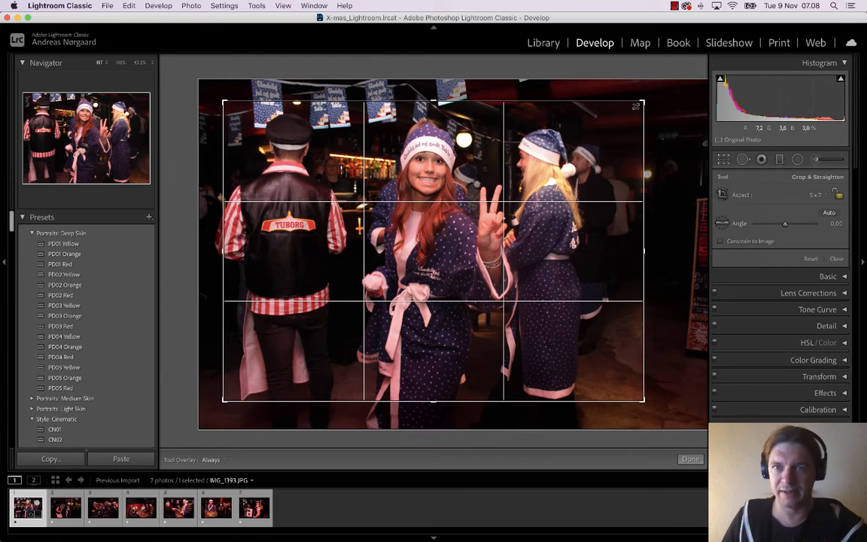
drag(635, 107, 616, 104)
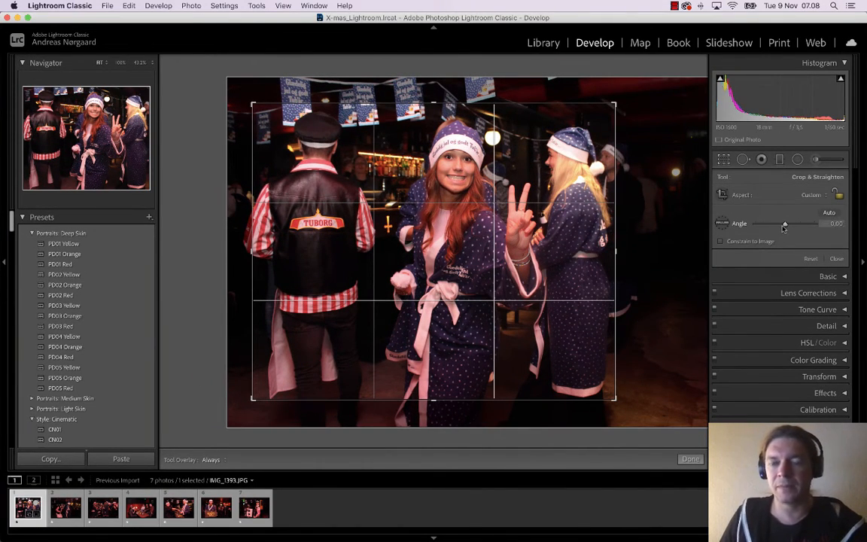
Rotate the photo within the crop to an angle of -2.45 and apply the crop to check the result
mouse_move(784, 225)
mouse_down()
mouse_move(772, 230)
mouse_move(781, 223)
mouse_up()
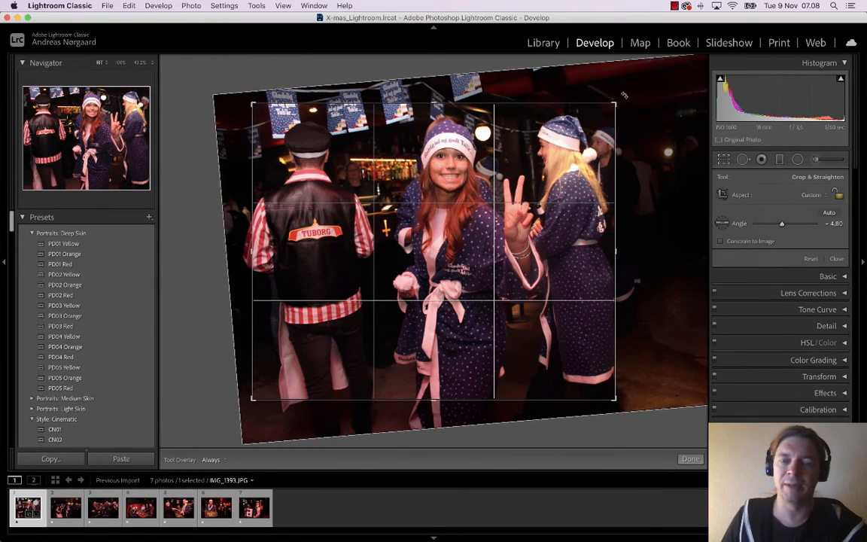
mouse_move(631, 101)
mouse_down()
mouse_move(632, 134)
mouse_move(633, 113)
mouse_up()
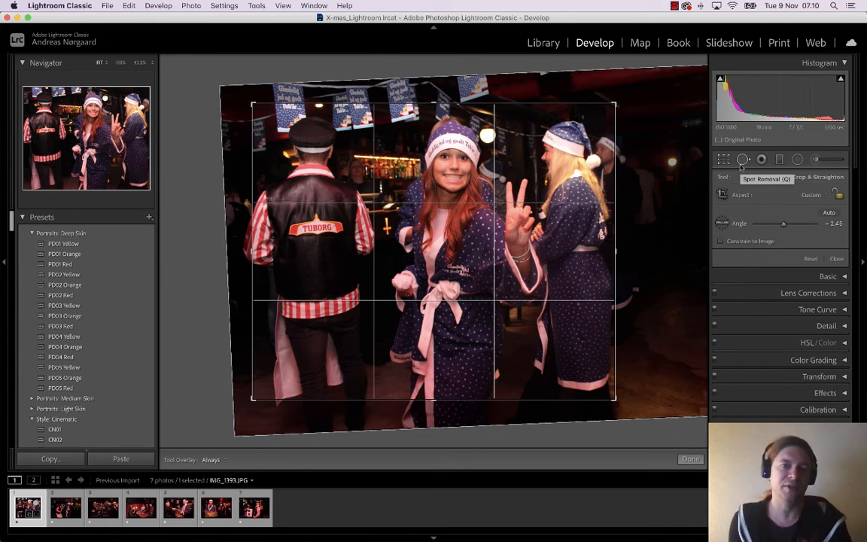
click(723, 161)
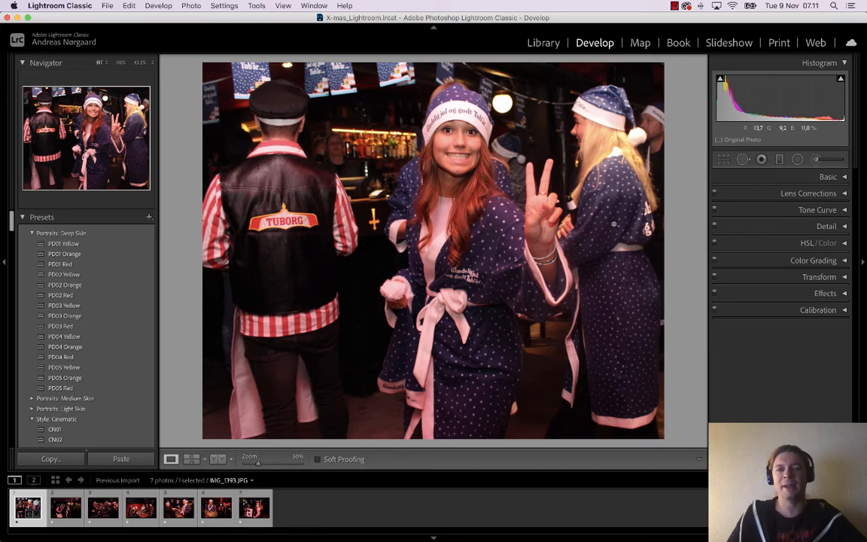
click(723, 160)
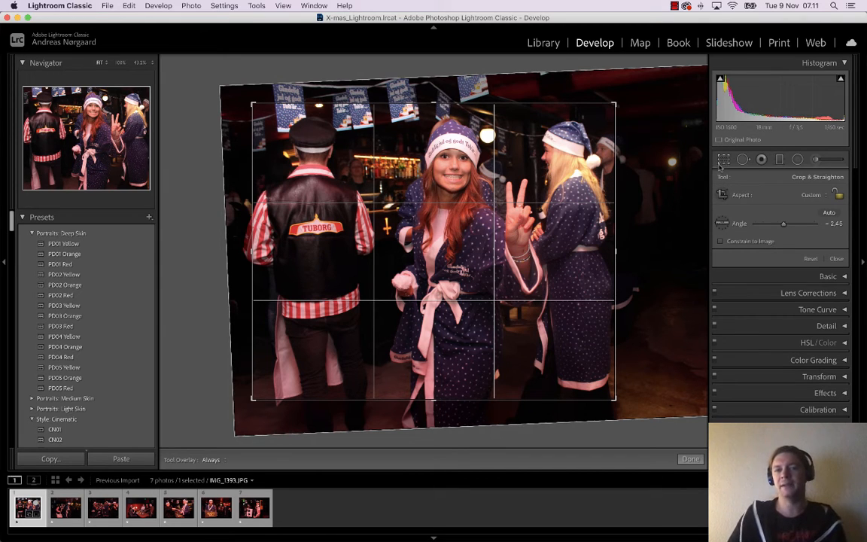
click(721, 162)
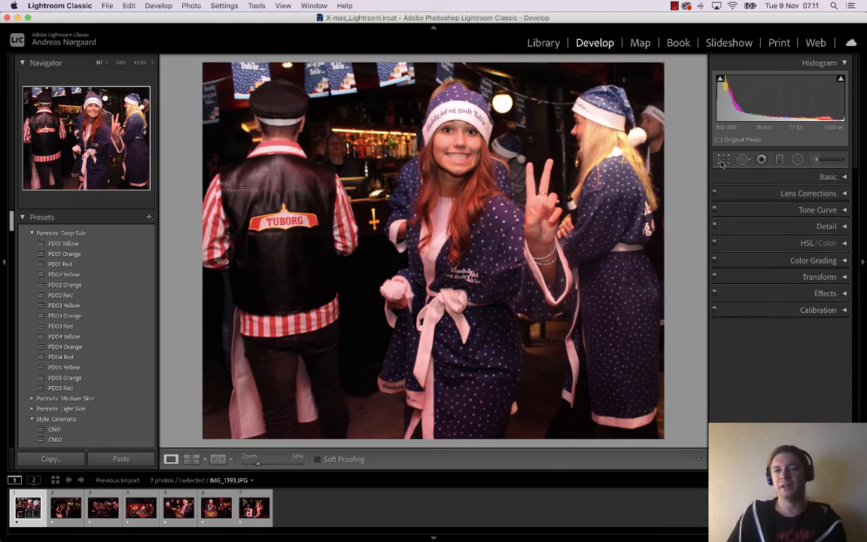
Reopen the crop, rotate the photo freehand to an angle of 4.58, and set the angle back to 0
click(721, 162)
drag(639, 103, 656, 130)
click(836, 224)
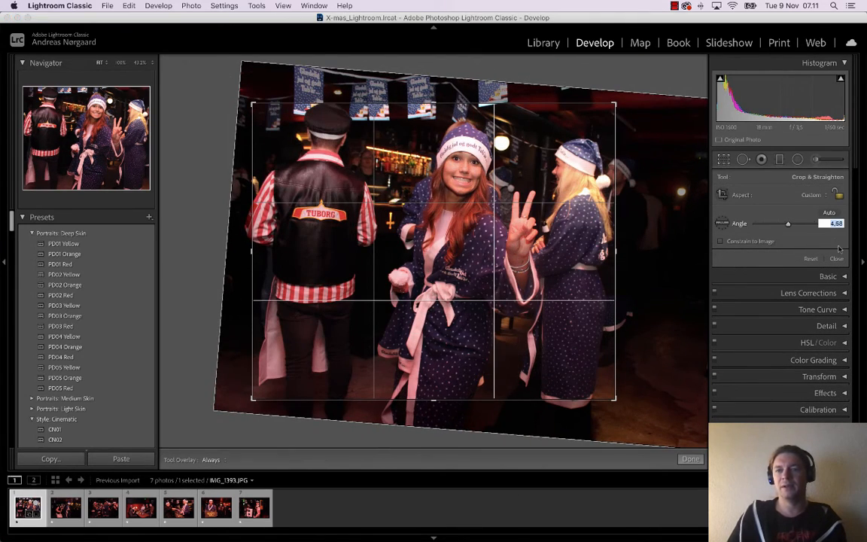
text(0)
key(Return)
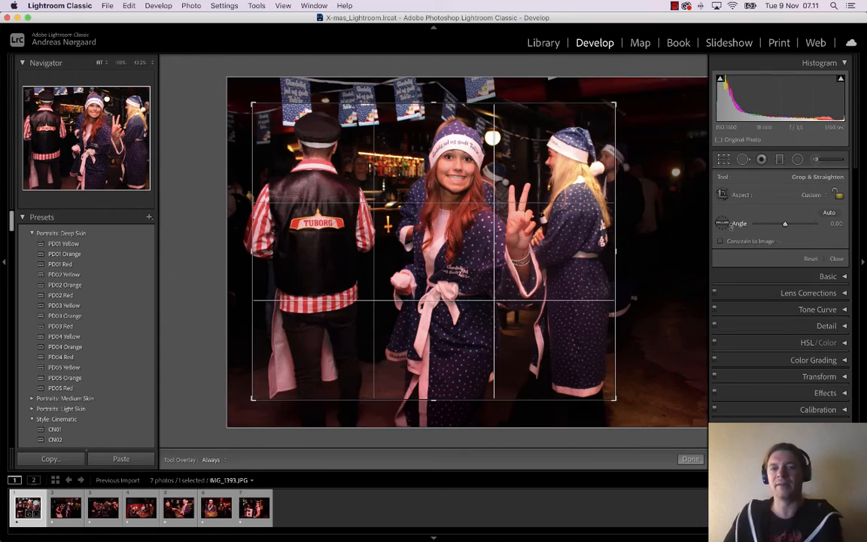
Enlarge the crop frame slightly, reset the crop to the original full frame, and leave the crop tool
mouse_move(616, 104)
mouse_down()
mouse_move(654, 97)
mouse_move(679, 113)
mouse_move(522, 139)
mouse_move(681, 91)
mouse_move(674, 101)
mouse_move(623, 101)
mouse_move(630, 99)
mouse_up()
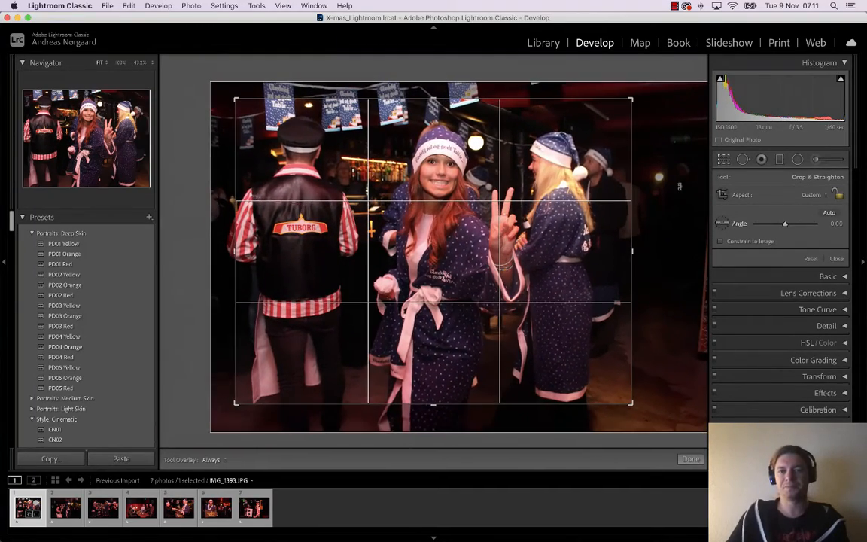
key(super+z)
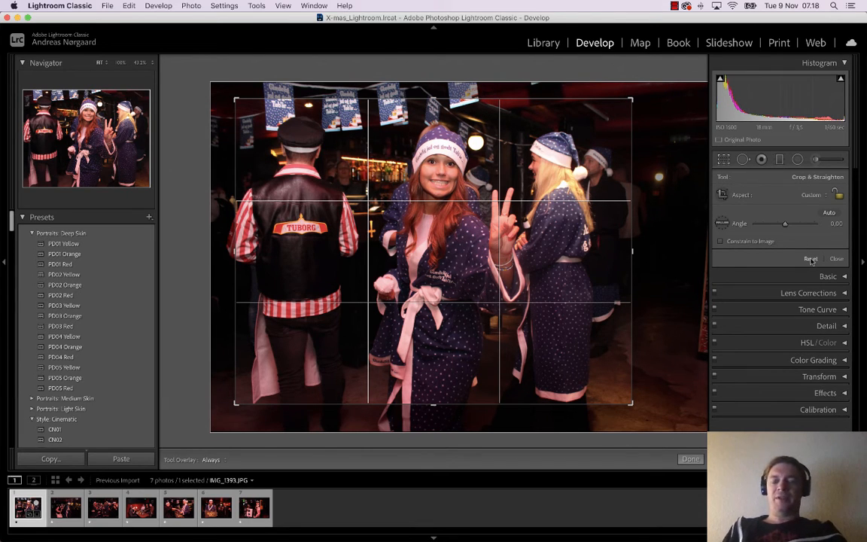
click(810, 259)
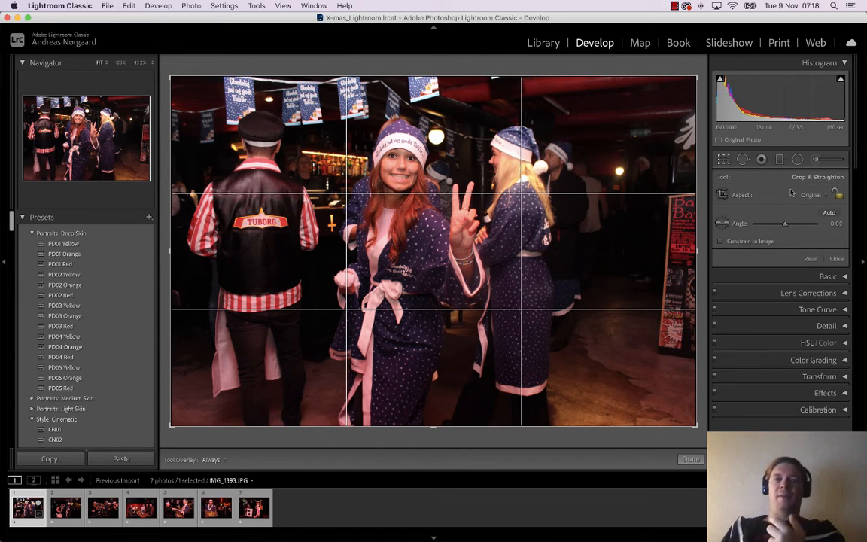
key(r)
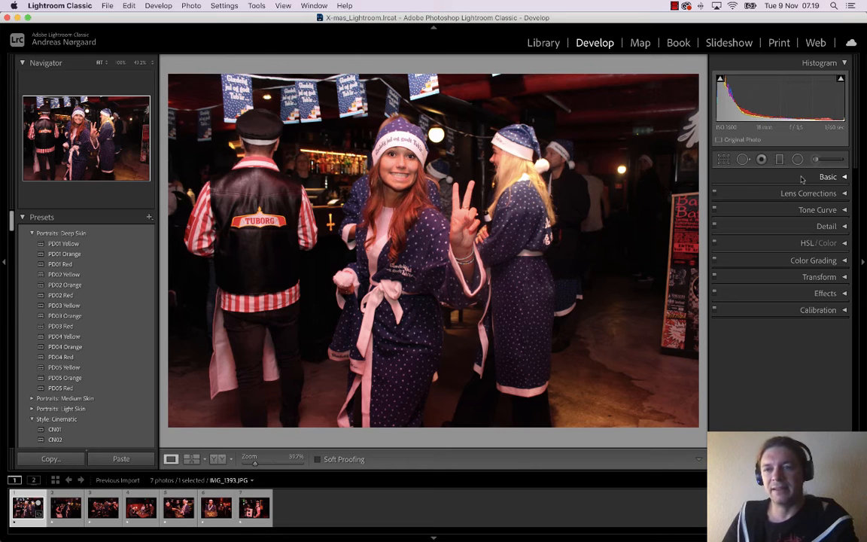
Expand the Basic adjustments and try Temp -41, Tint +29, Exposure -0.90 and Contrast +72 on the photo
click(801, 178)
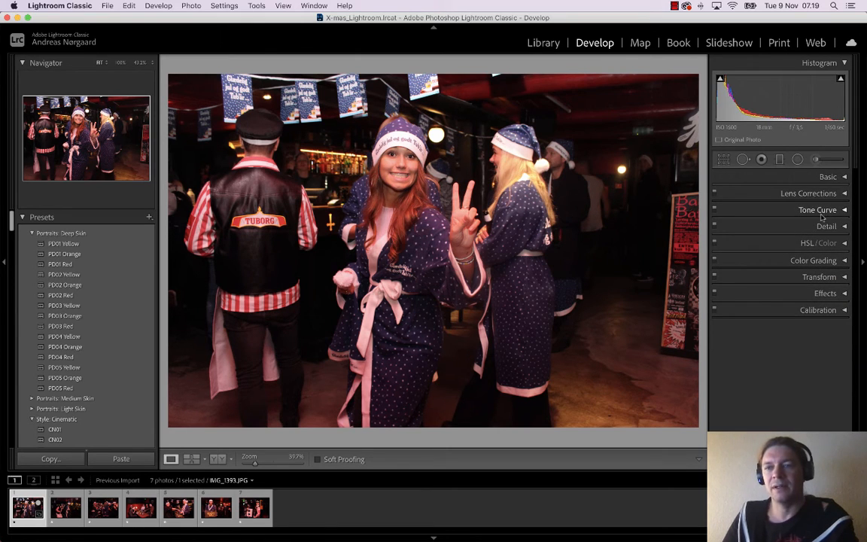
click(821, 179)
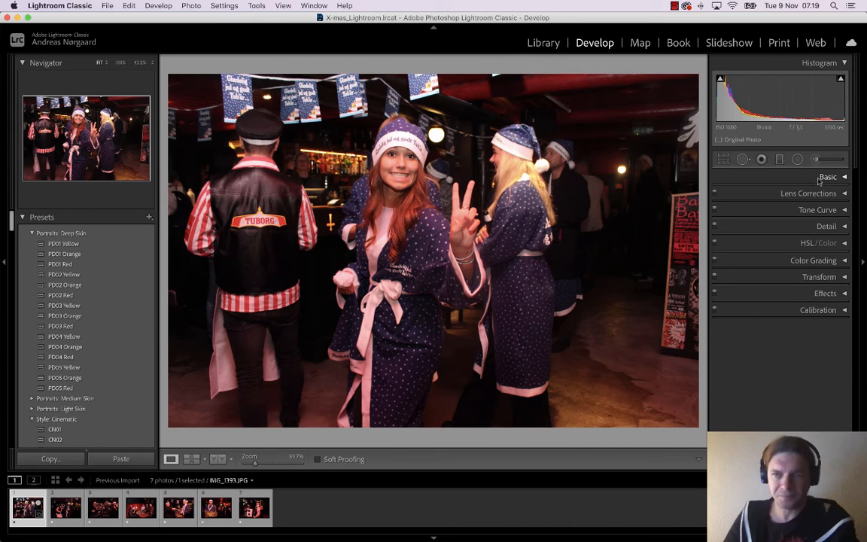
click(824, 177)
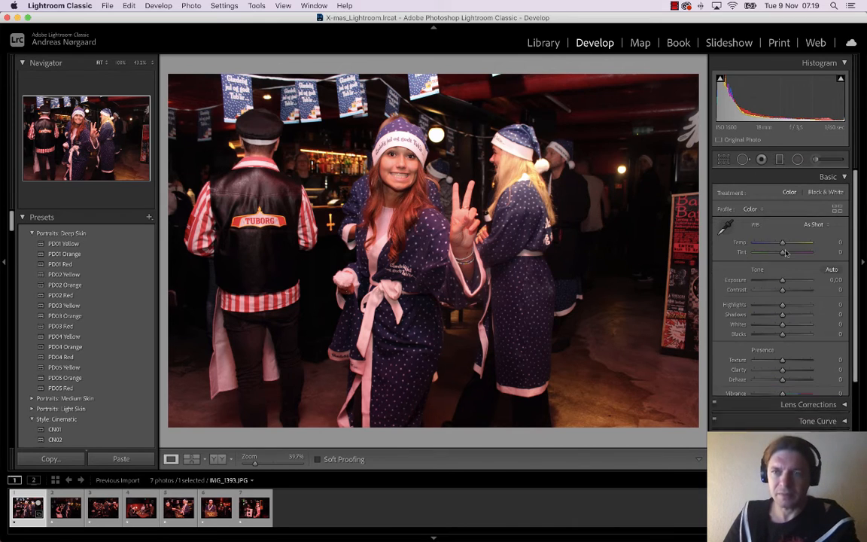
drag(779, 243, 777, 281)
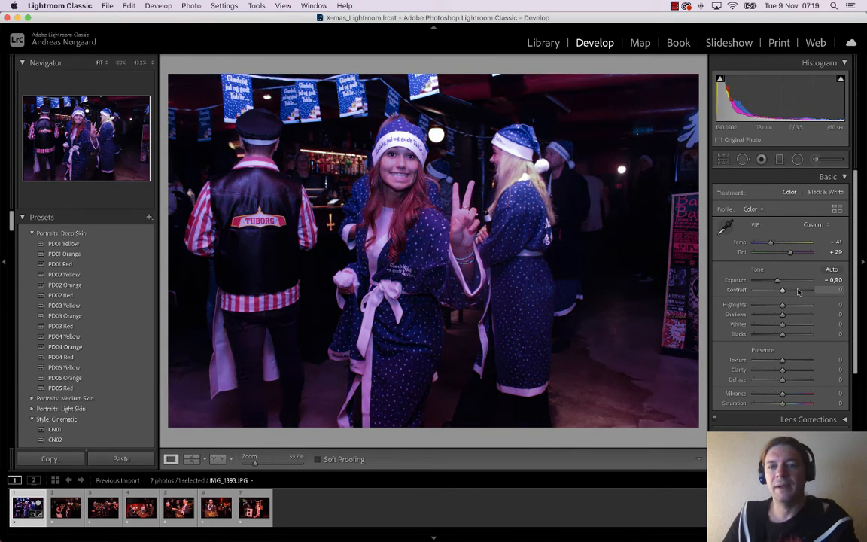
click(800, 291)
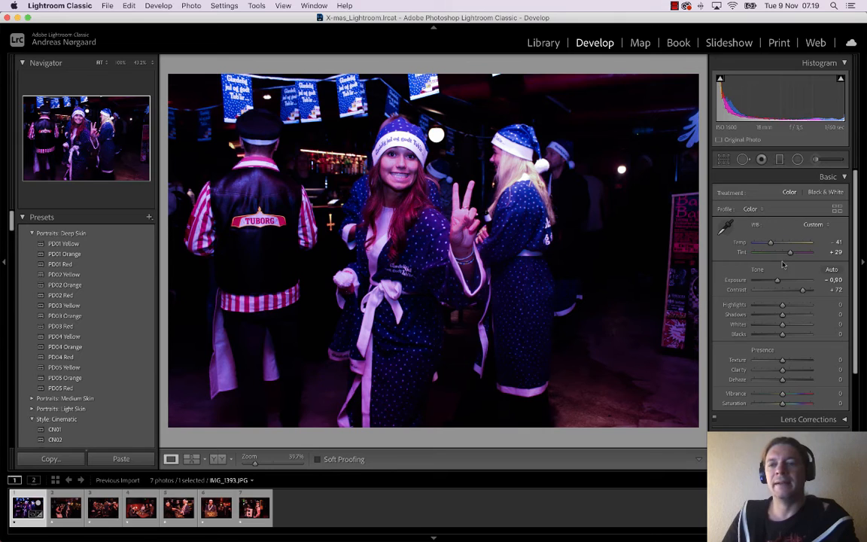
Set the white balance to Temp +6 and Tint +7, with Exposure +0.05 and Contrast +4
drag(770, 243, 785, 254)
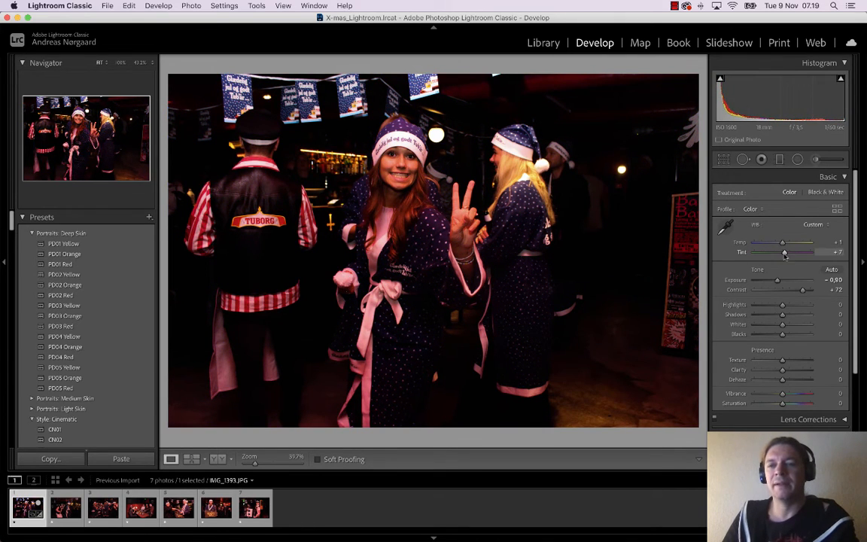
drag(802, 290, 782, 283)
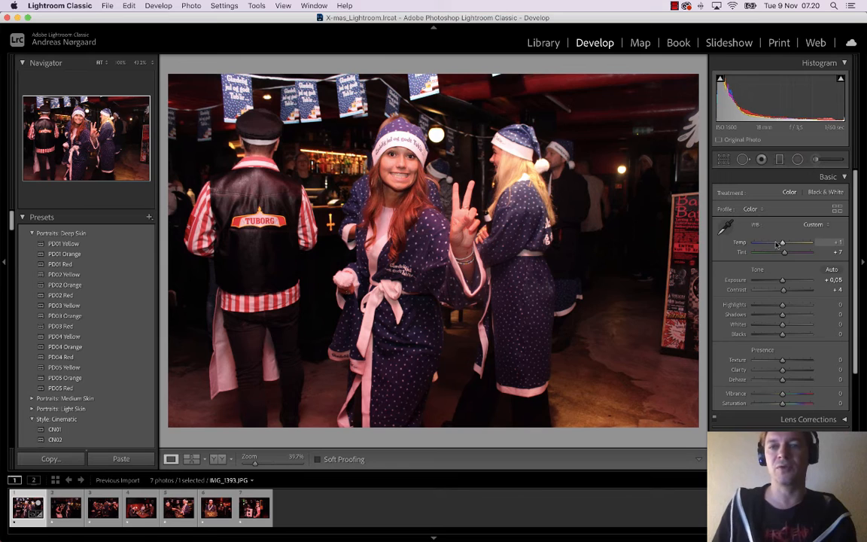
drag(776, 243, 775, 244)
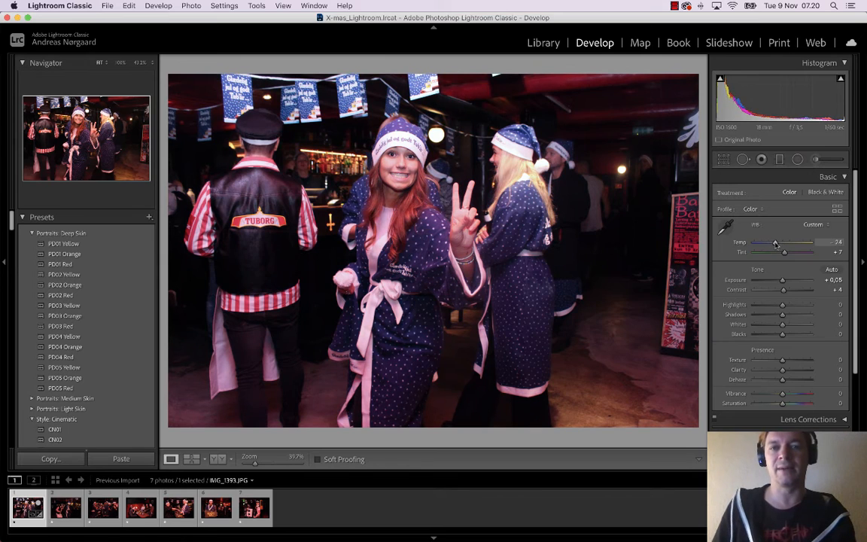
drag(776, 244, 785, 246)
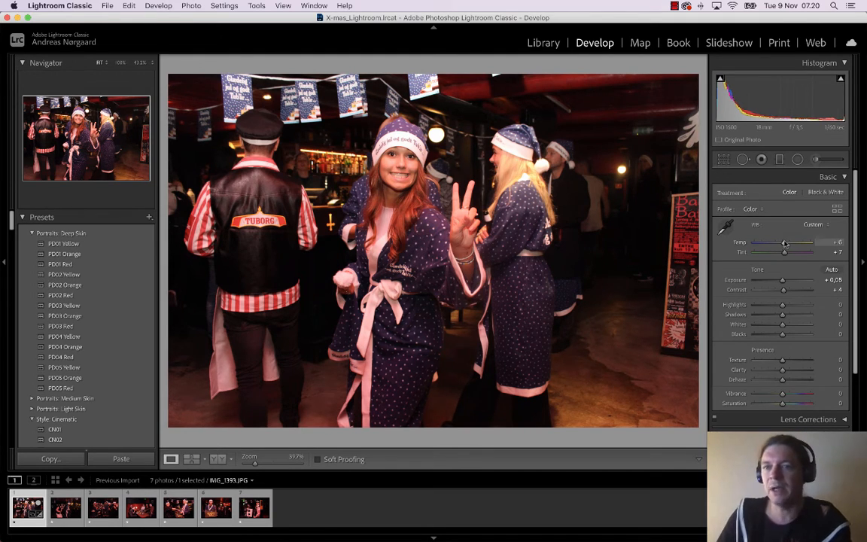
drag(785, 243, 783, 242)
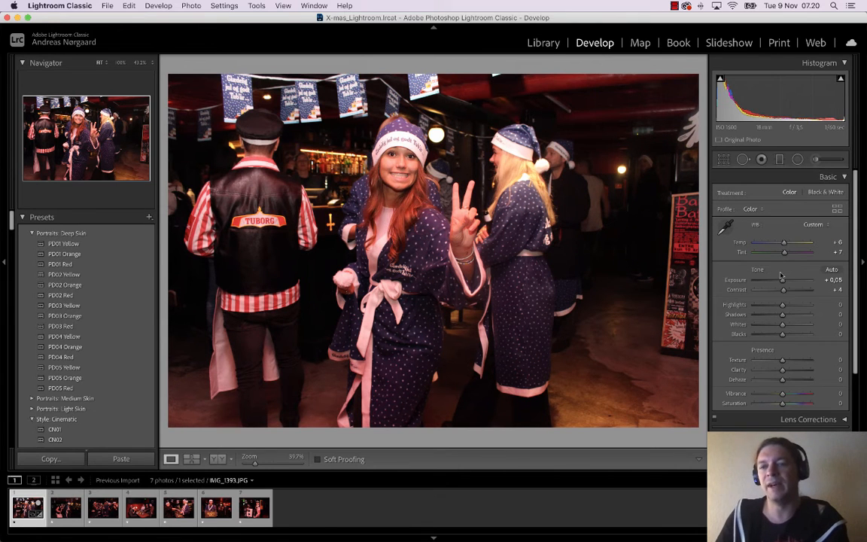
Fine-tune the photo's tone to Exposure +0.15, Highlights +9, Shadows +5 and Blacks -7
drag(782, 280, 777, 280)
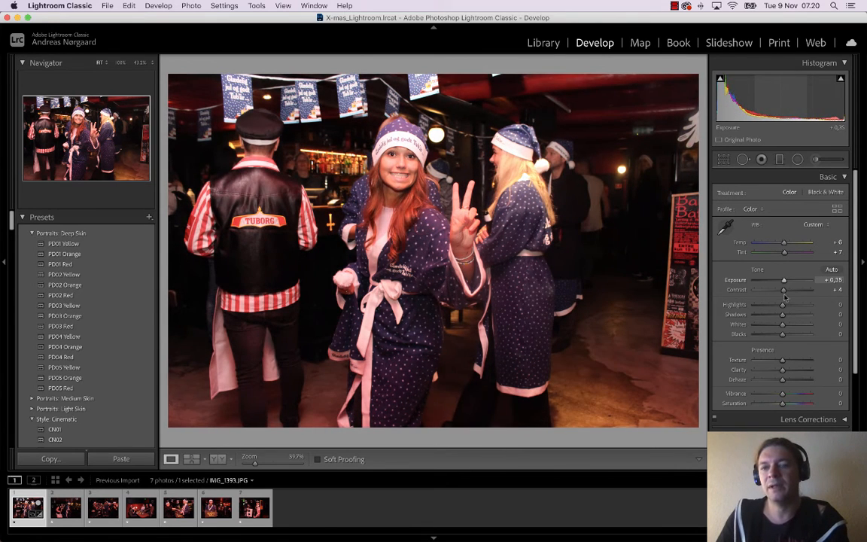
drag(777, 280, 784, 280)
drag(780, 316, 782, 314)
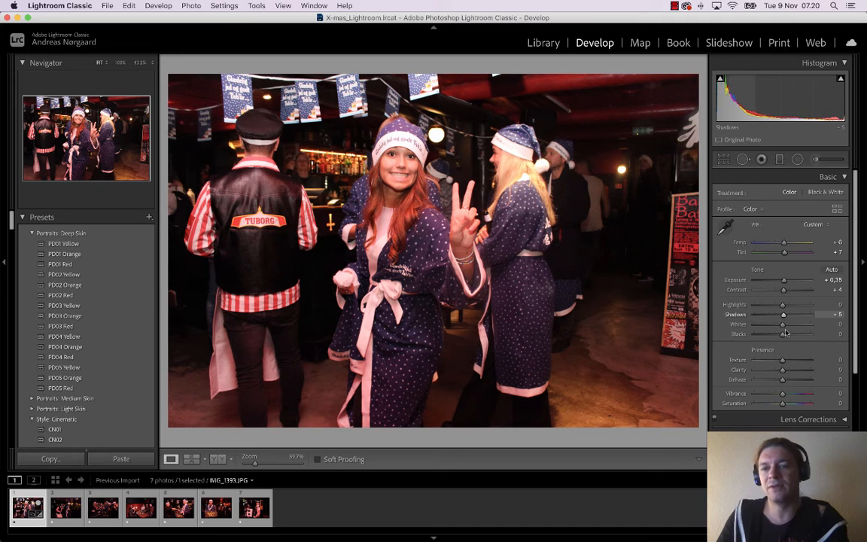
drag(781, 334, 779, 334)
drag(782, 304, 783, 308)
drag(783, 304, 785, 304)
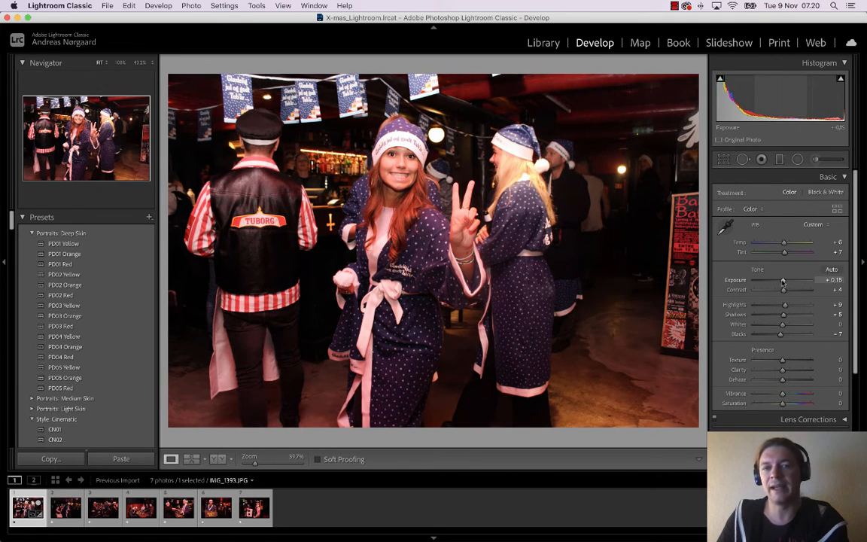
Adjust the photo's tone to Exposure -0.25, Contrast +25, Shadows +42 and Blacks +14
drag(785, 281, 783, 280)
drag(783, 281, 784, 281)
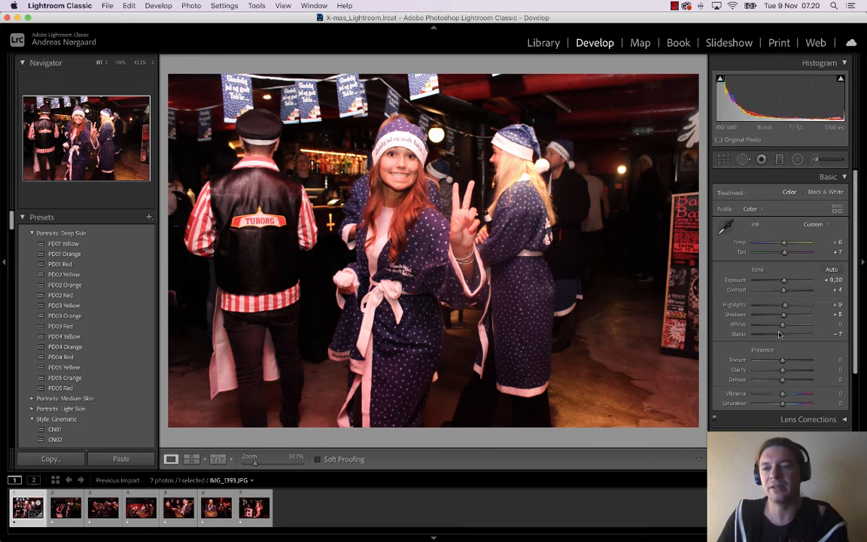
drag(779, 333, 785, 335)
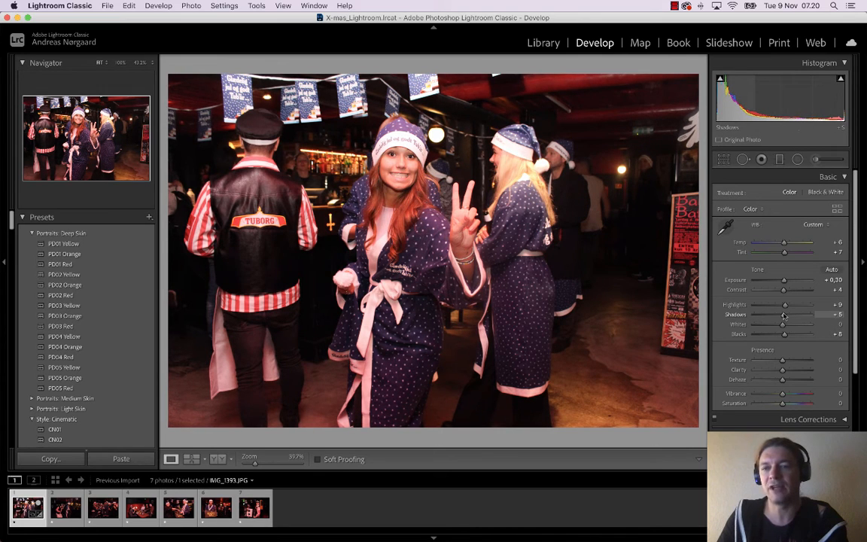
drag(784, 314, 791, 317)
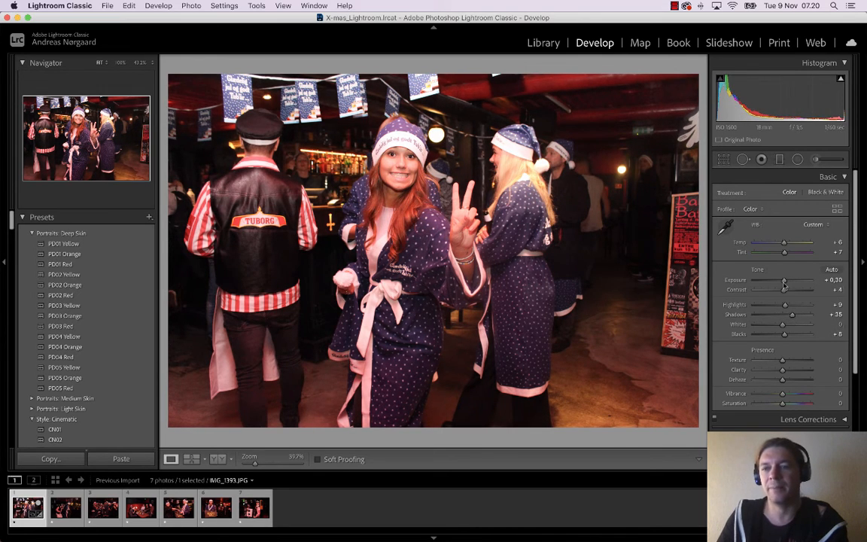
drag(784, 281, 781, 287)
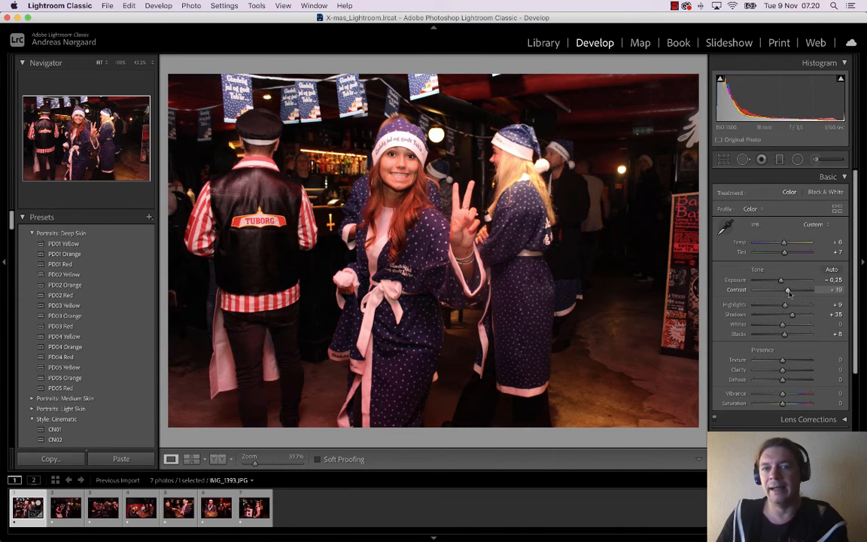
drag(784, 291, 789, 290)
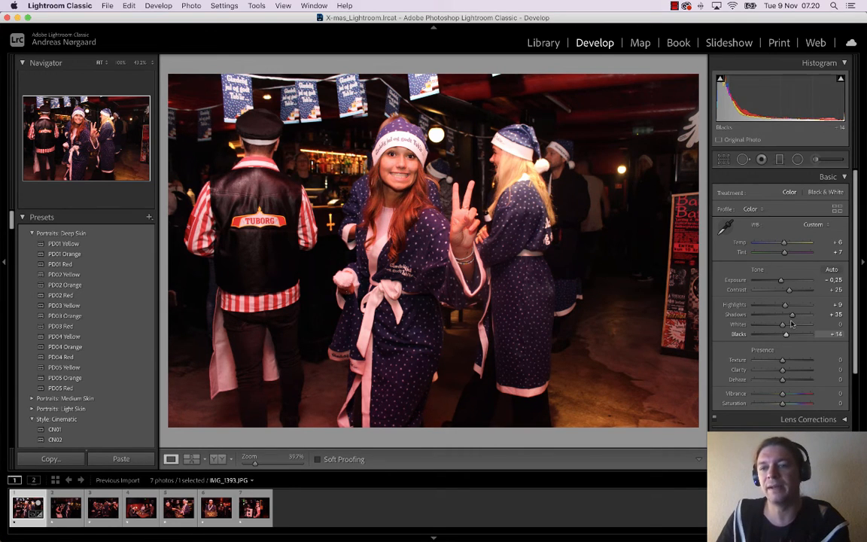
drag(792, 315, 793, 316)
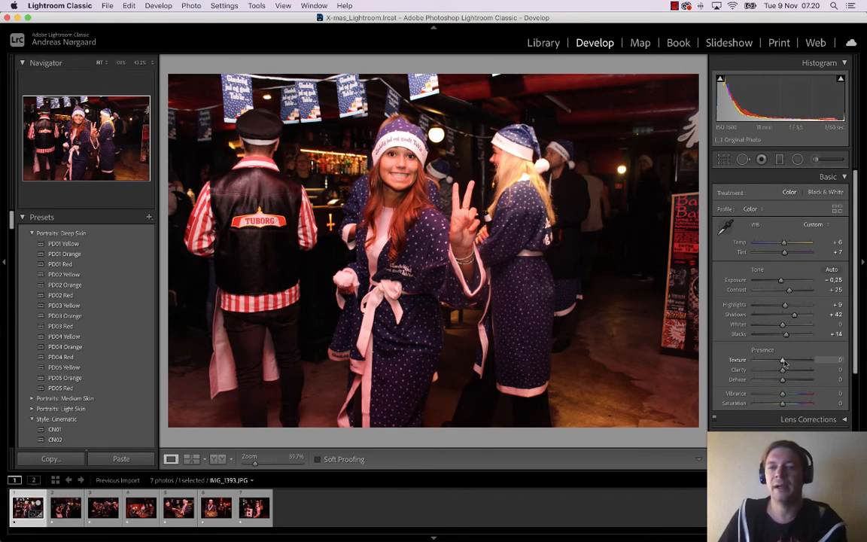
Add a dark post-crop vignette with Amount -60, Midpoint 54 and Roundness +7, leaving the grain at 0
scroll(785, 365, down, 3)
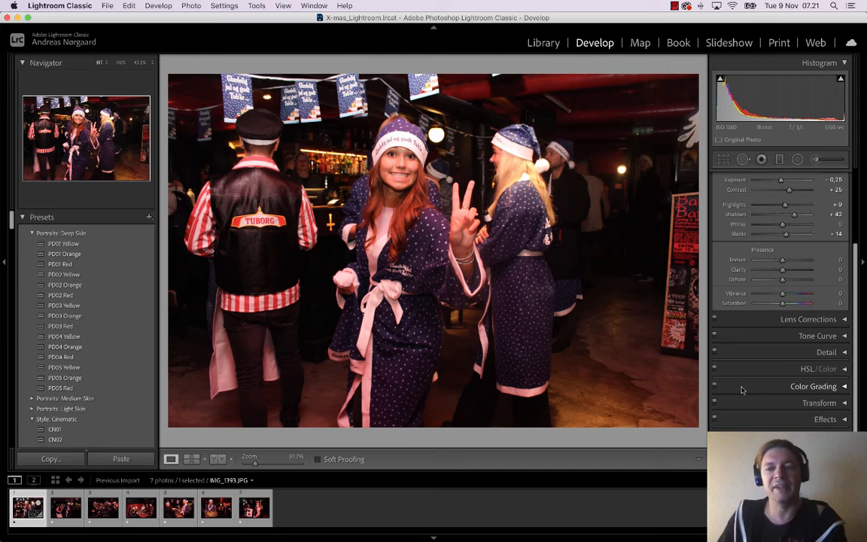
click(796, 418)
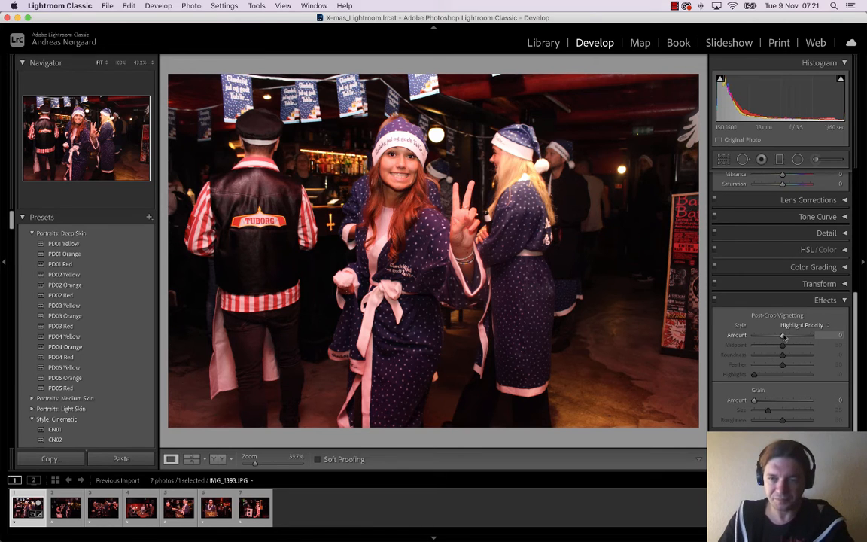
drag(782, 336, 781, 357)
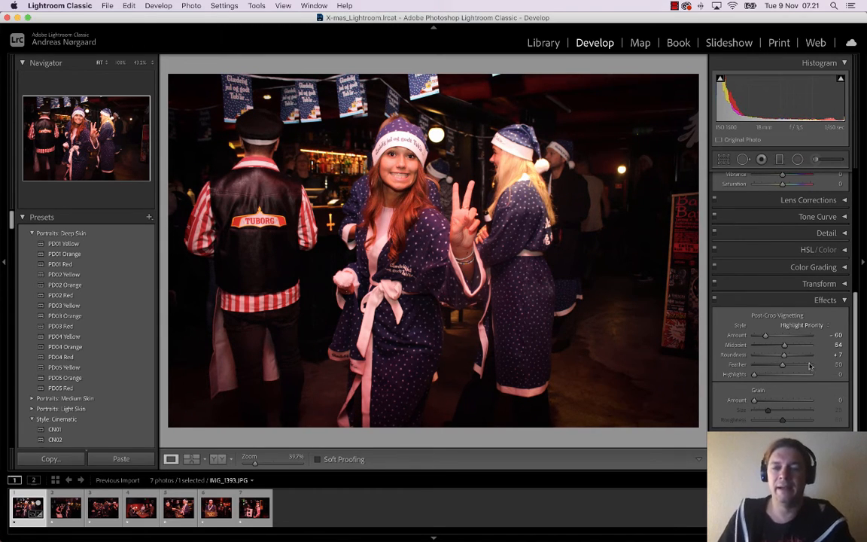
mouse_move(755, 400)
mouse_down()
mouse_move(804, 401)
mouse_move(755, 401)
mouse_up()
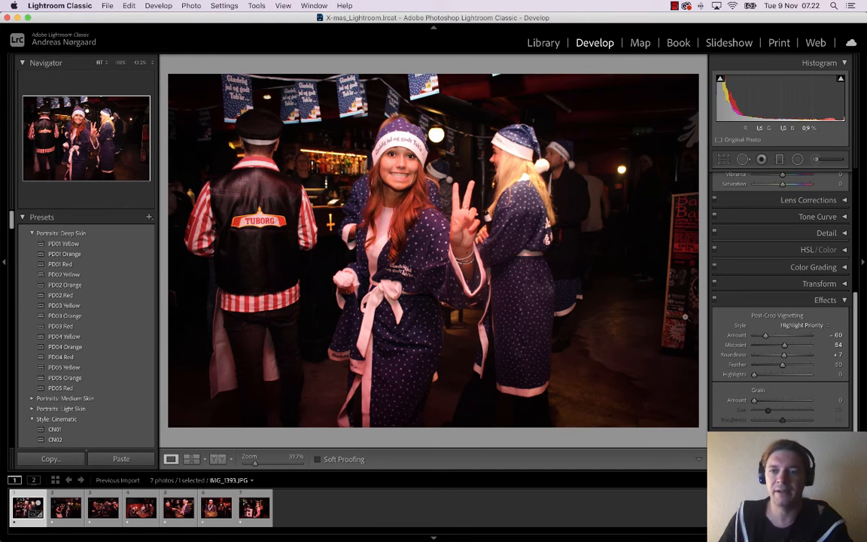
Set the sharpening Amount to 11 and zoom in to 203.5% on the smiling woman's face
click(792, 229)
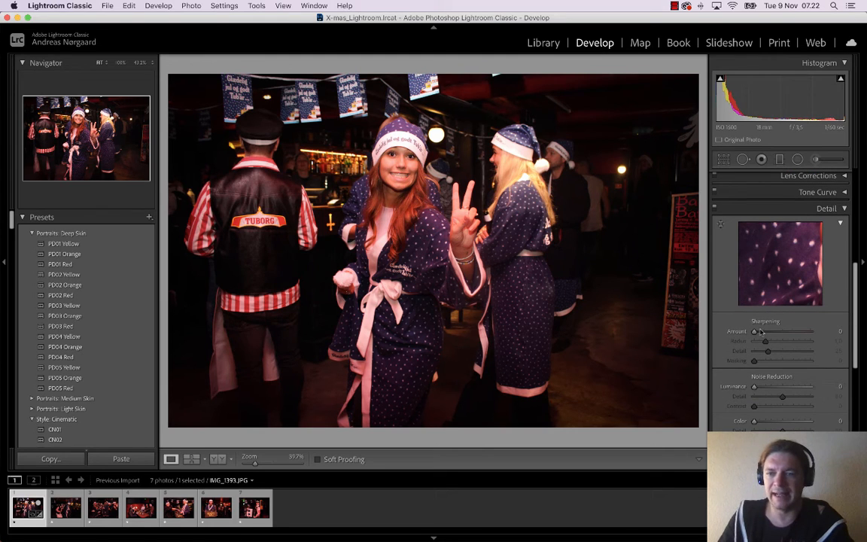
drag(754, 331, 758, 331)
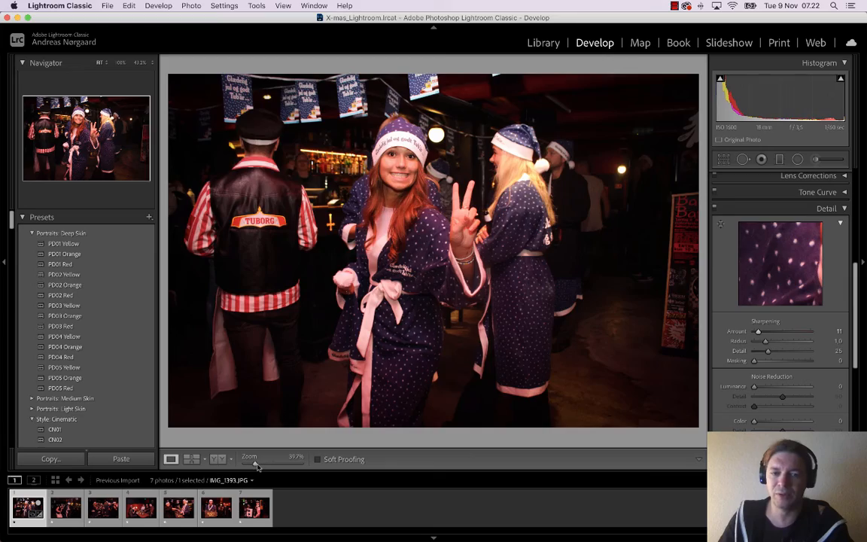
drag(256, 465, 279, 462)
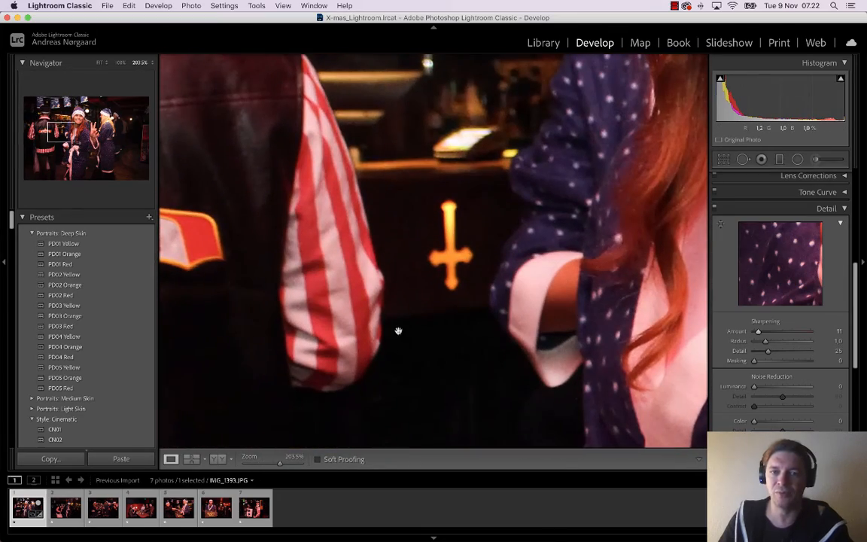
click(602, 188)
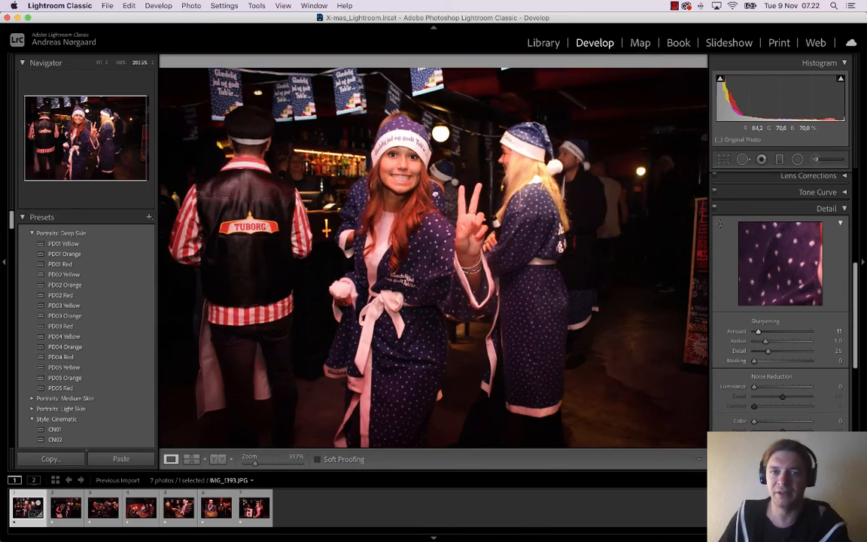
click(404, 198)
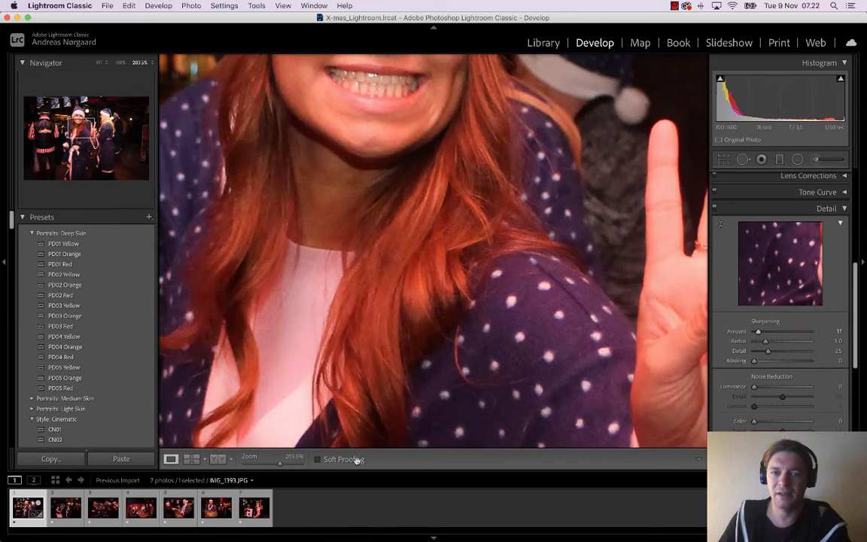
drag(437, 224, 464, 409)
drag(481, 165, 458, 246)
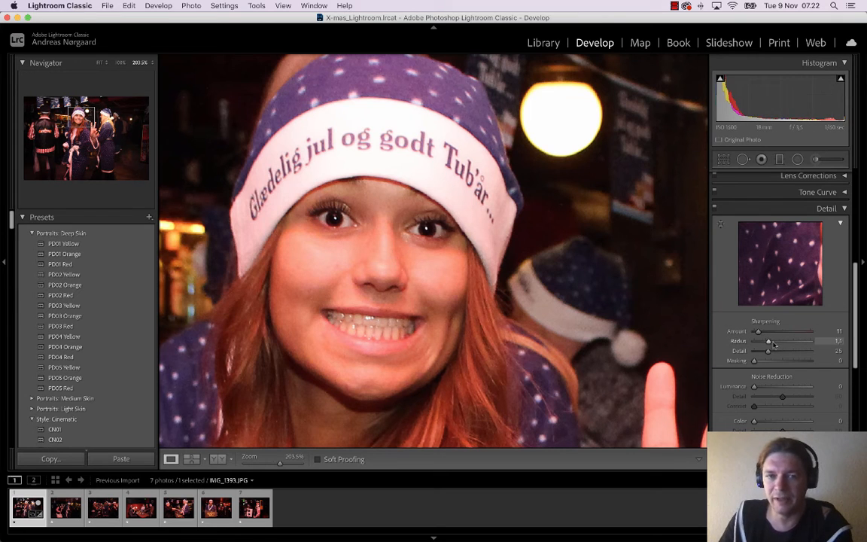
Try stronger sharpening with Radius 2.2, Detail 83 and Masking 37 on the enlarged face
drag(768, 351, 787, 353)
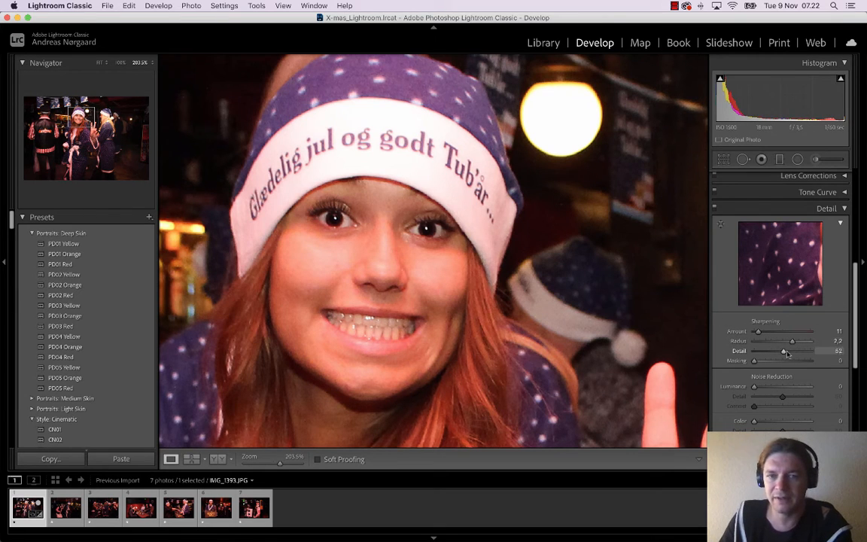
click(775, 360)
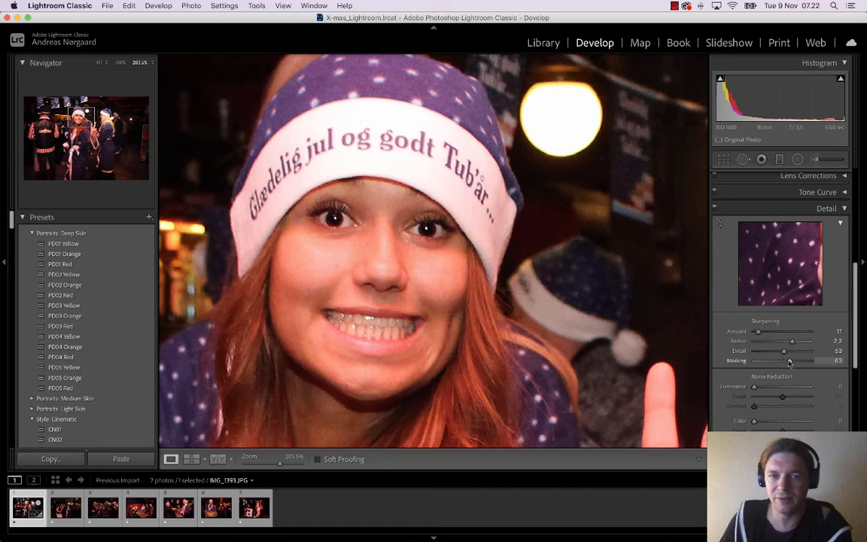
click(800, 351)
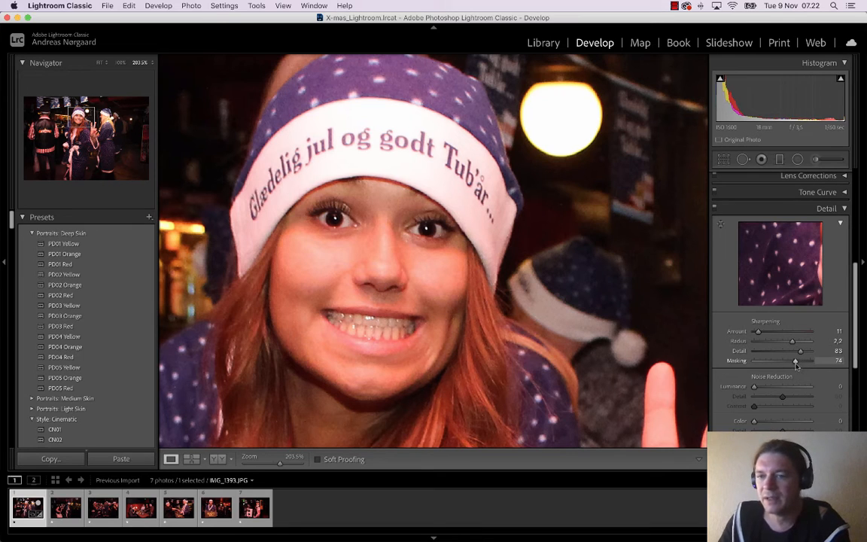
drag(775, 362, 774, 361)
Turn the sharpening off by lowering Radius to 0.7 and Detail, Masking and Amount to 0
drag(800, 352, 760, 332)
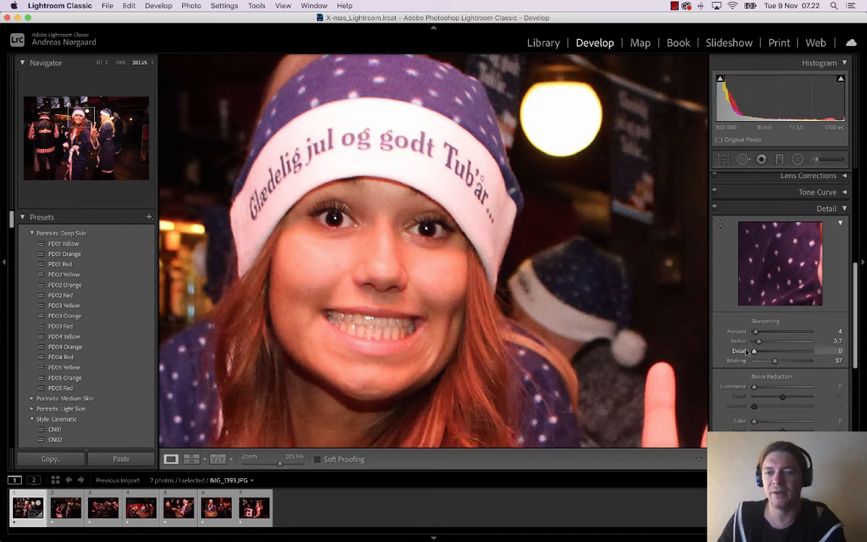
drag(774, 361, 753, 361)
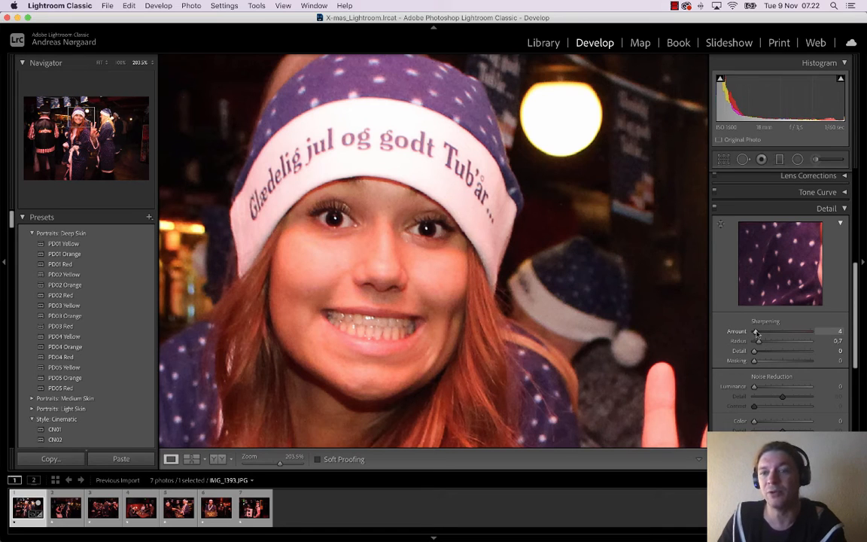
drag(756, 332, 753, 332)
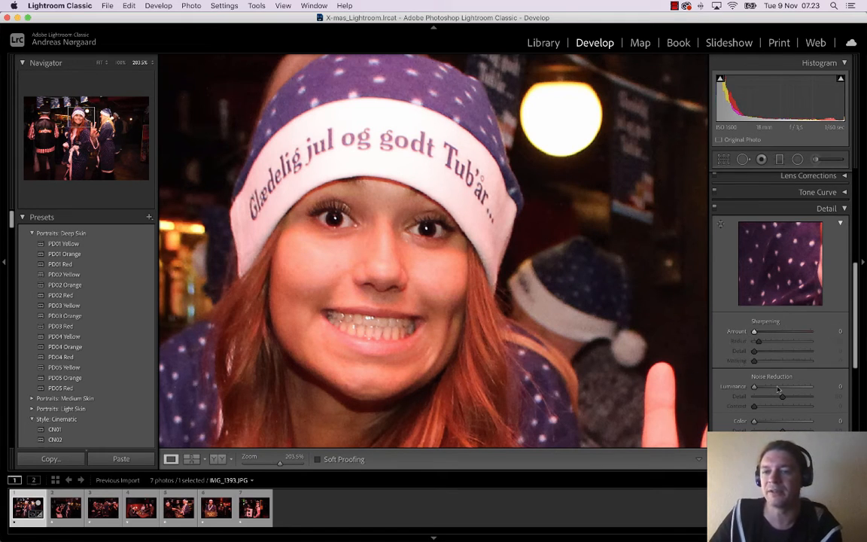
Collapse the Detail and Effects adjustments and zoom back out to show the whole photo
scroll(812, 245, down, 1)
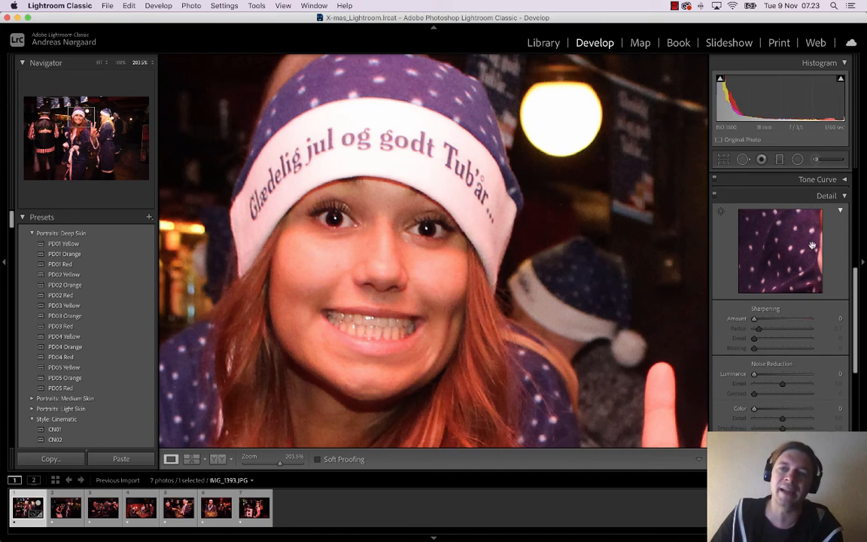
click(837, 197)
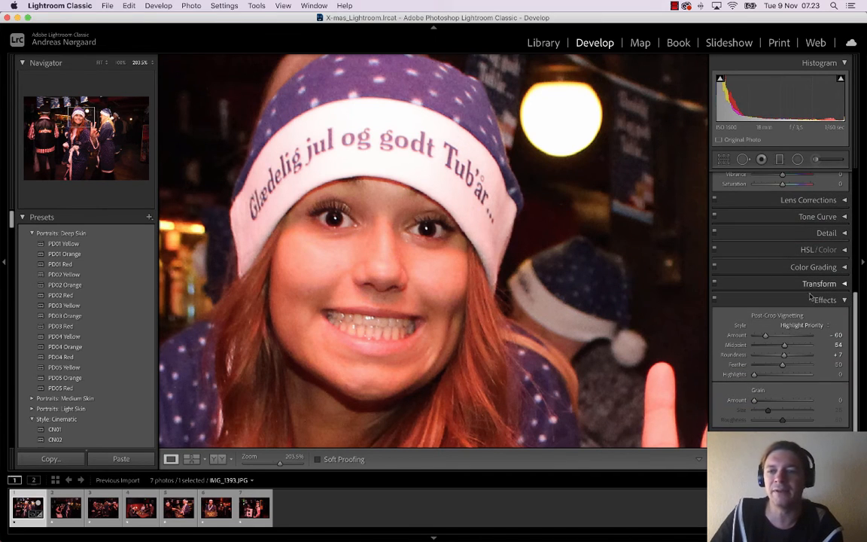
click(813, 299)
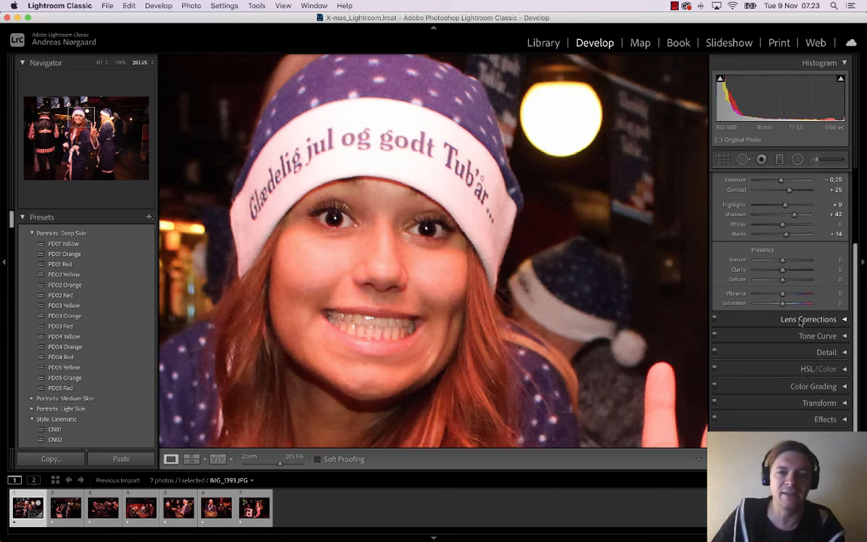
click(263, 456)
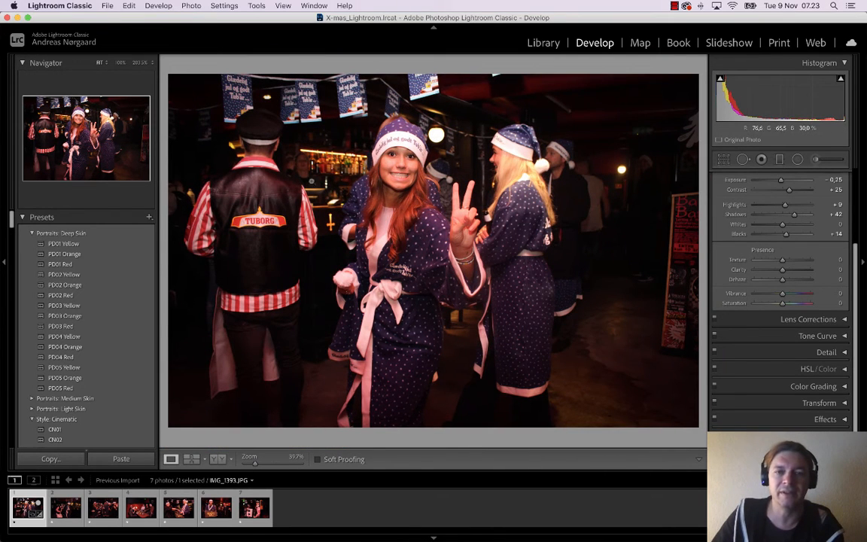
Save the current develop settings as a new preset named Rocken_for_class in the User Presets group
click(148, 217)
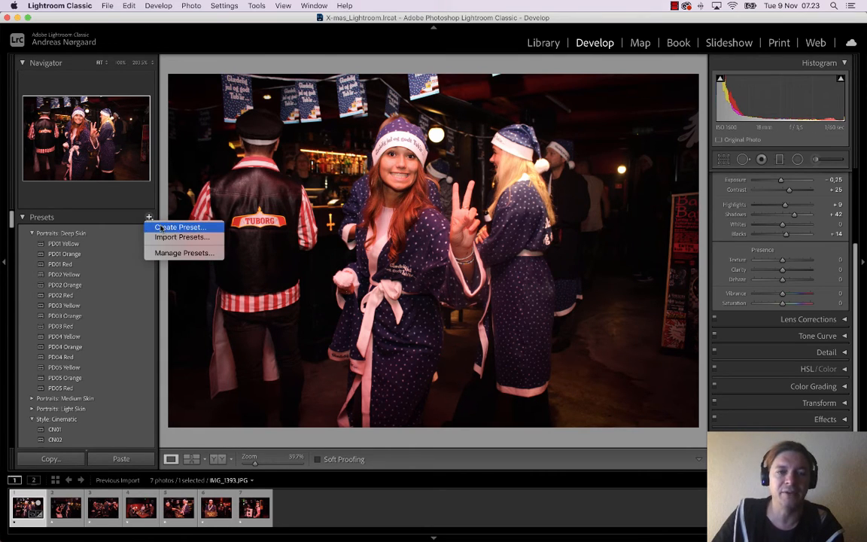
click(160, 227)
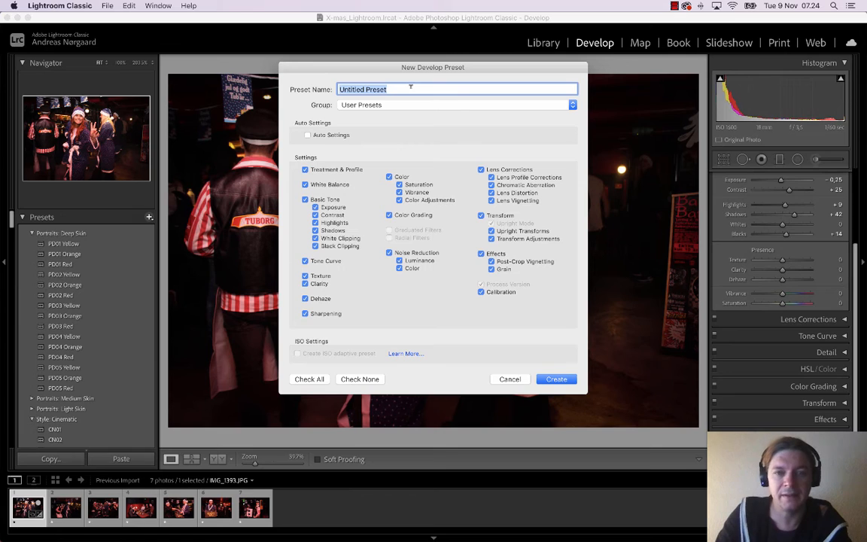
text(Rocken_for_class)
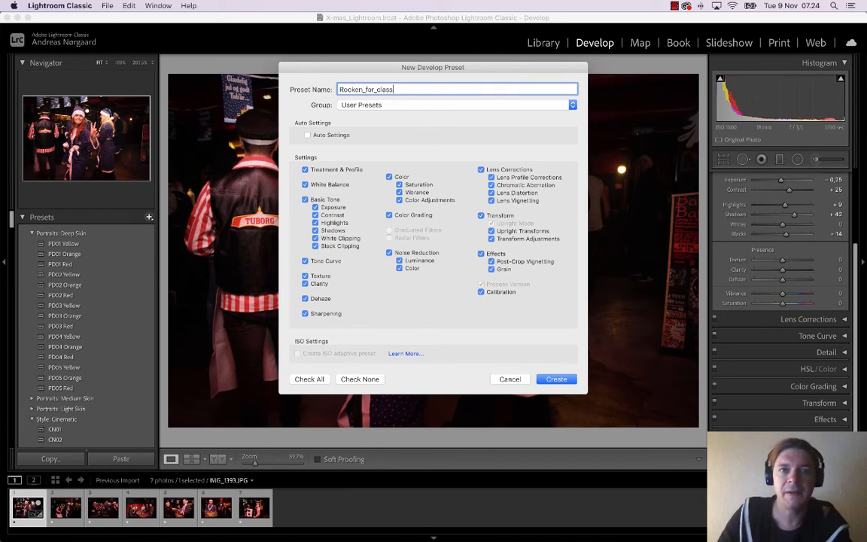
click(556, 379)
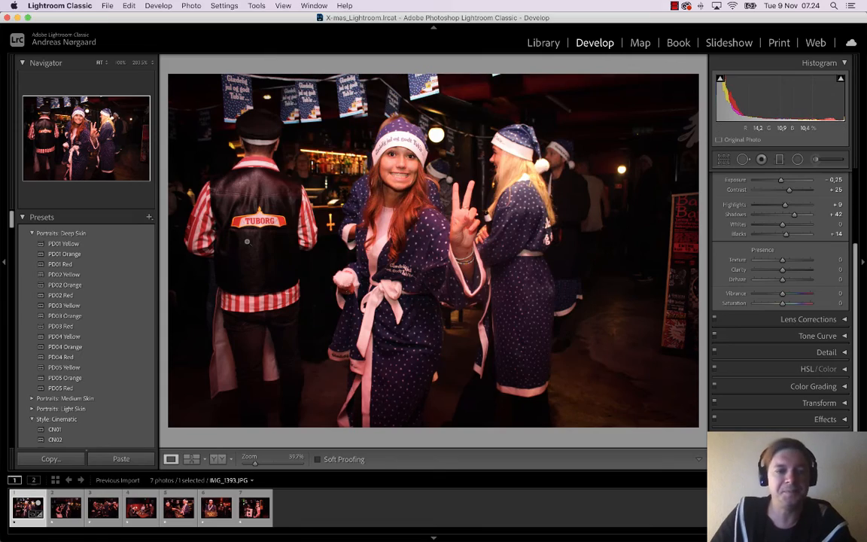
Permanently delete the Rocken_for_class preset from the User Presets group
scroll(83, 301, down, 10)
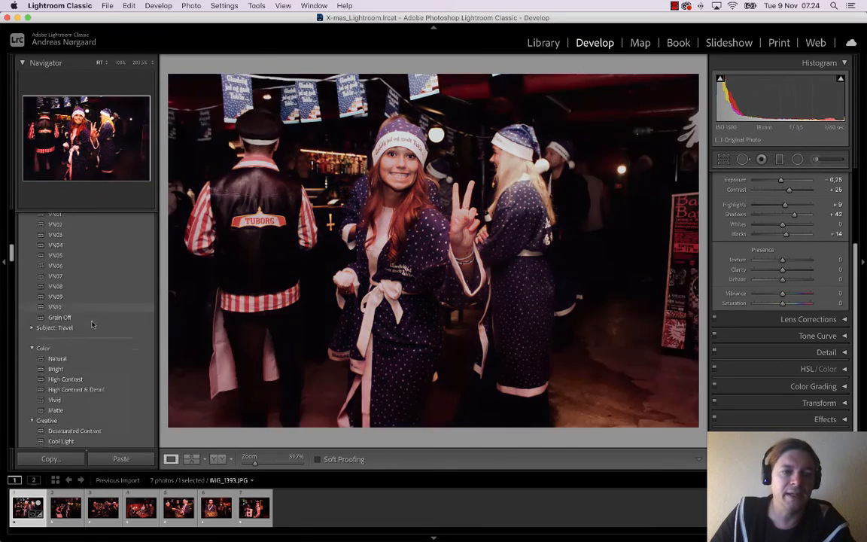
scroll(92, 324, down, 10)
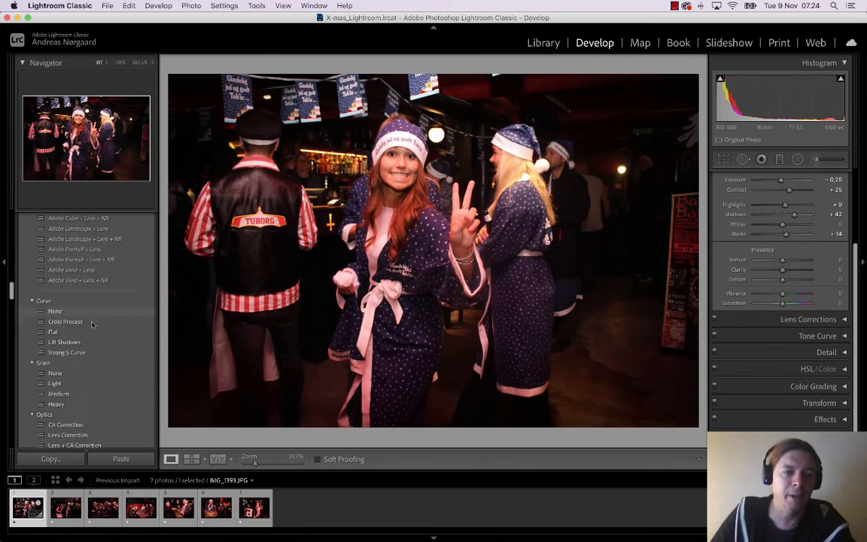
scroll(91, 324, down, 10)
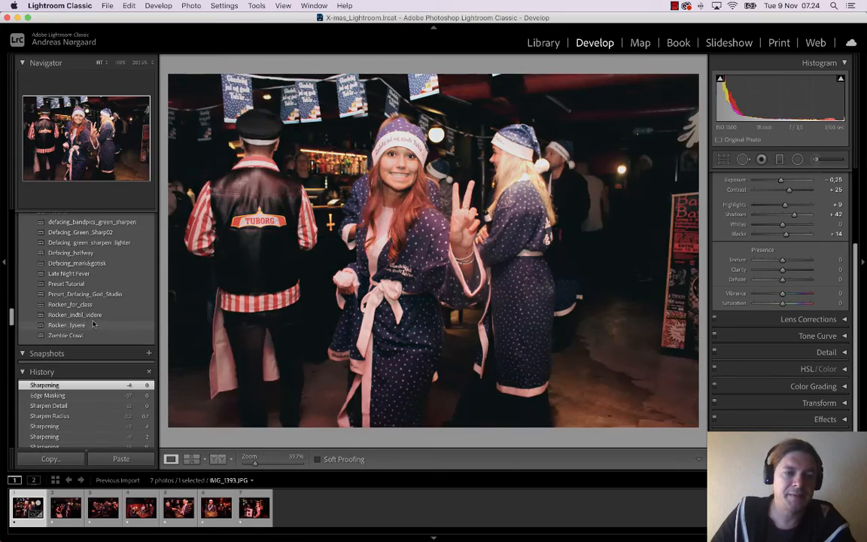
scroll(95, 326, up, 2)
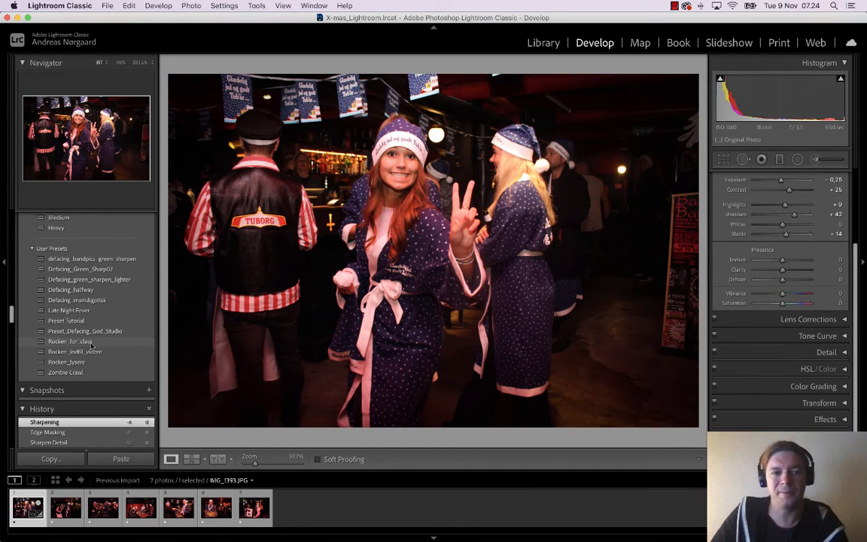
click(124, 342)
right_click(132, 344)
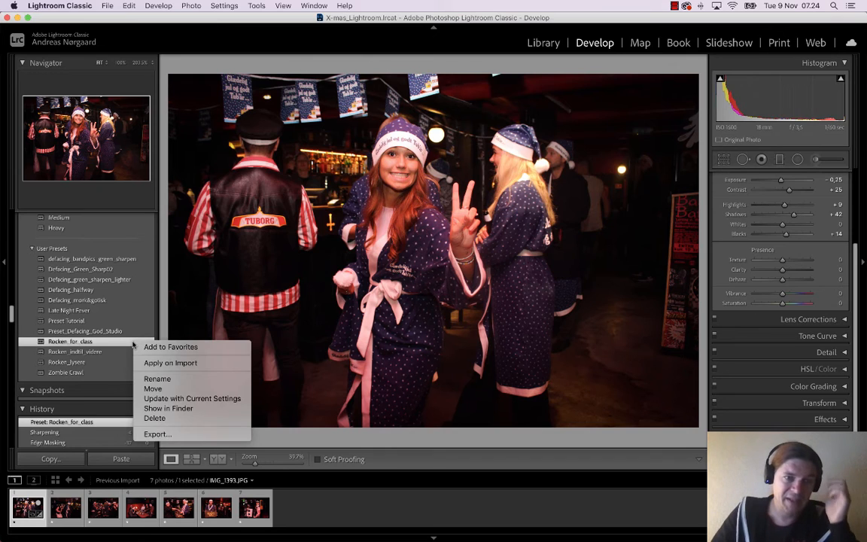
click(155, 419)
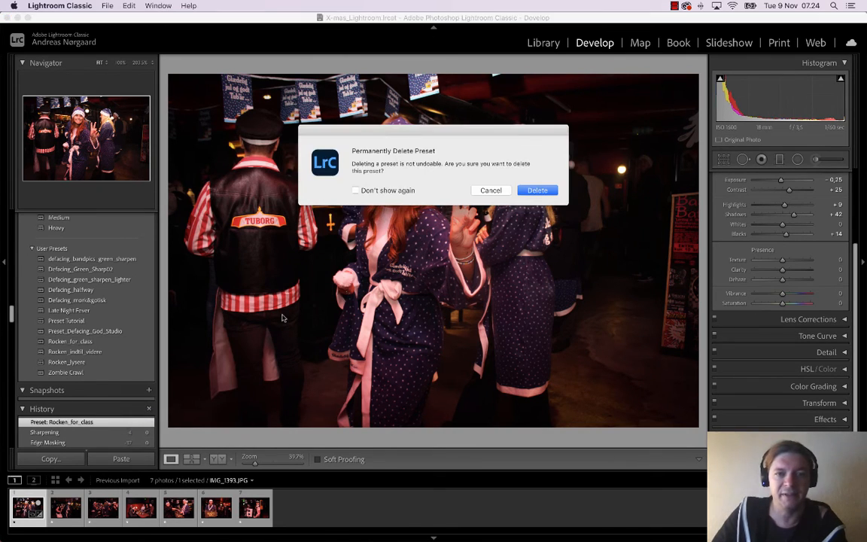
click(537, 190)
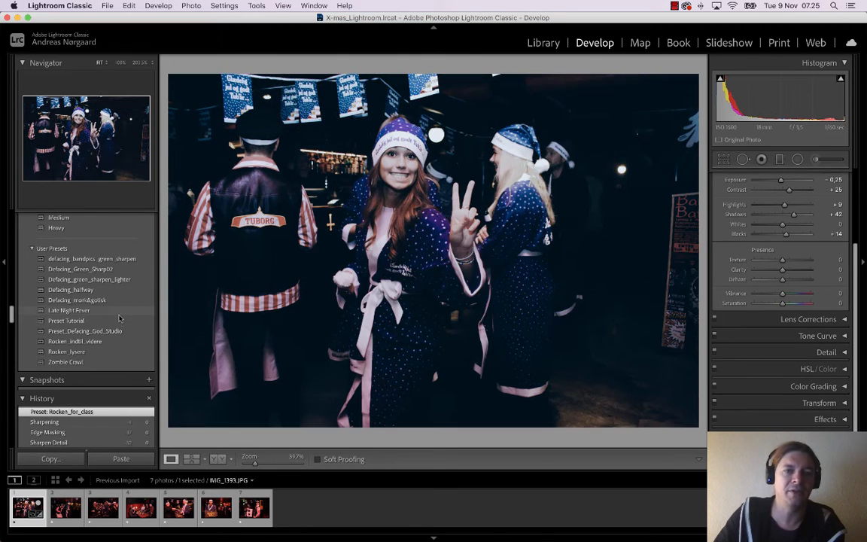
Browse the preset groups, expanding Portraits: Deep Skin, Portraits: Medium Skin and Portraits: Light Skin to examine their looks on the photo
scroll(119, 320, up, 5)
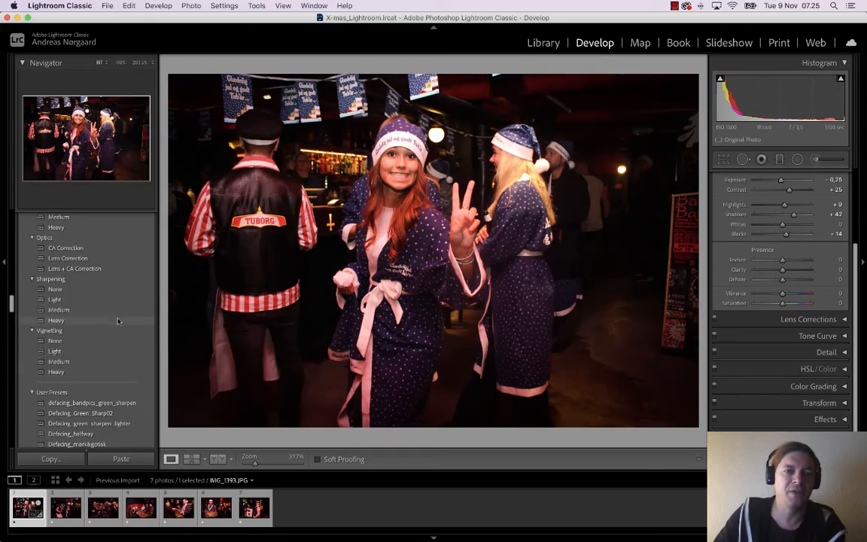
scroll(117, 321, up, 10)
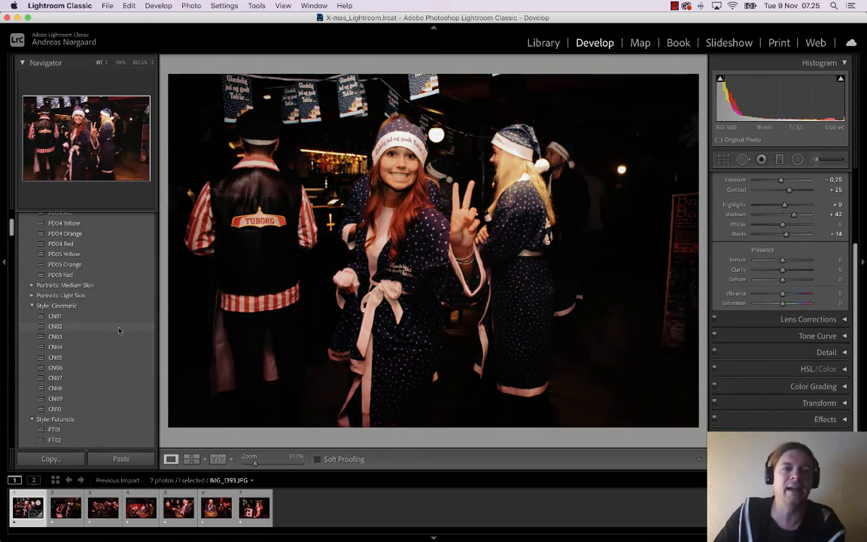
scroll(118, 331, up, 4)
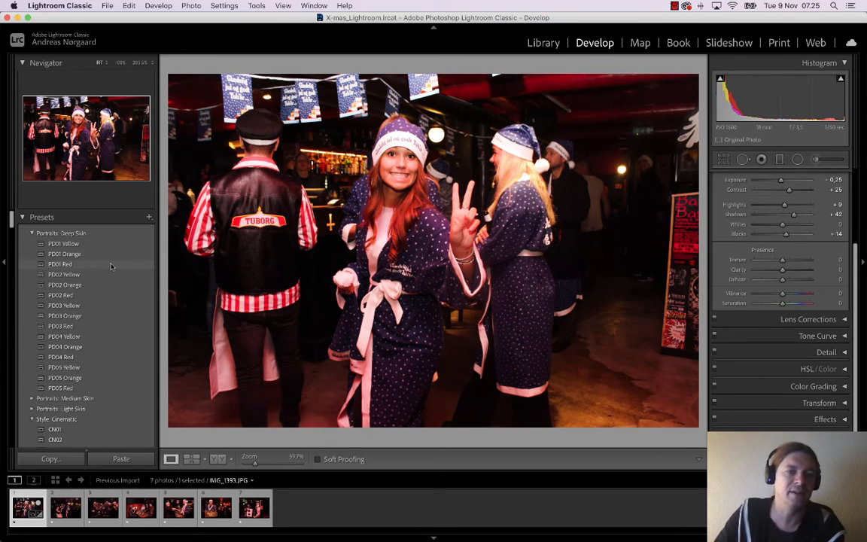
click(32, 234)
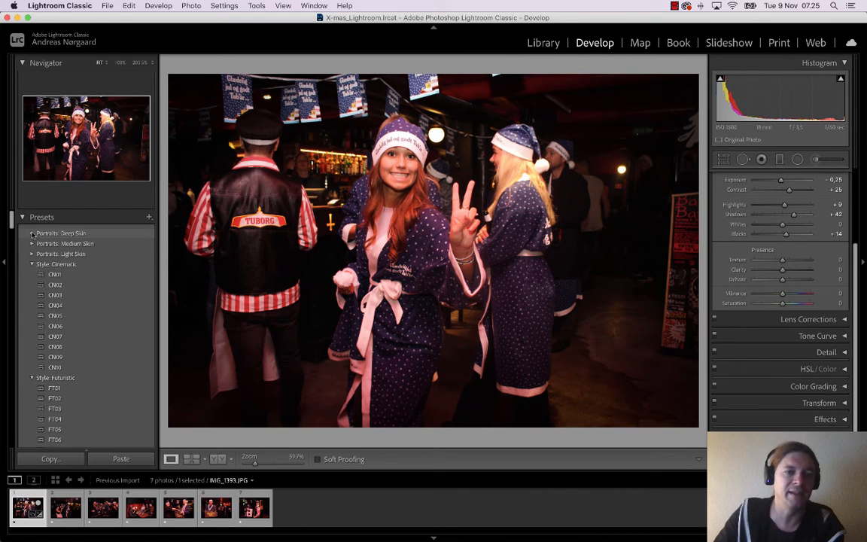
click(32, 234)
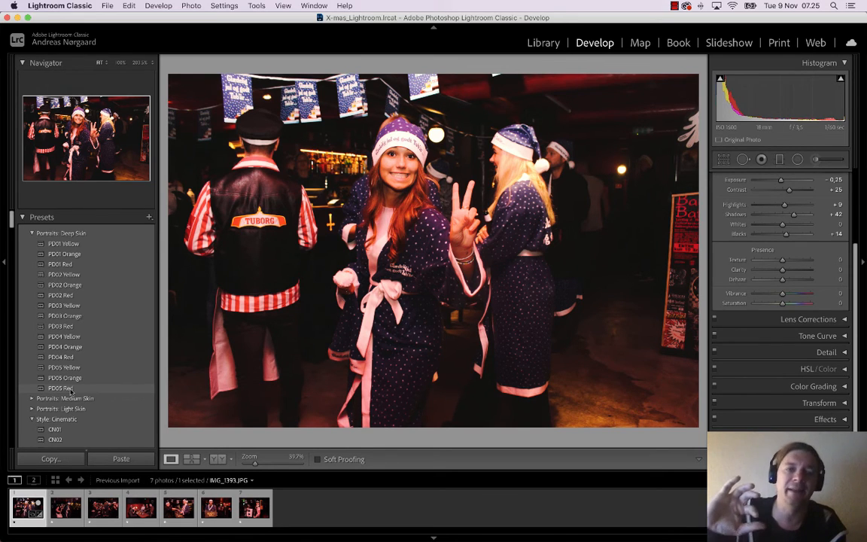
click(66, 398)
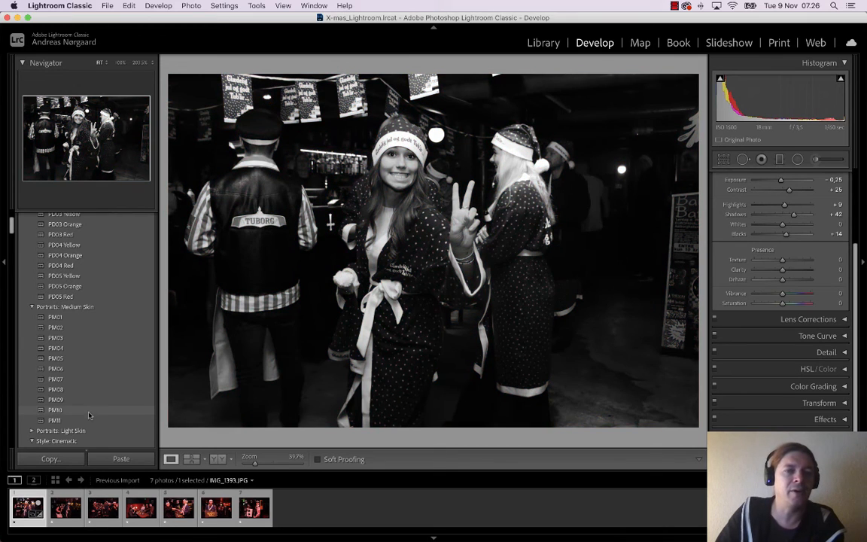
scroll(89, 414, down, 1)
scroll(89, 416, down, 2)
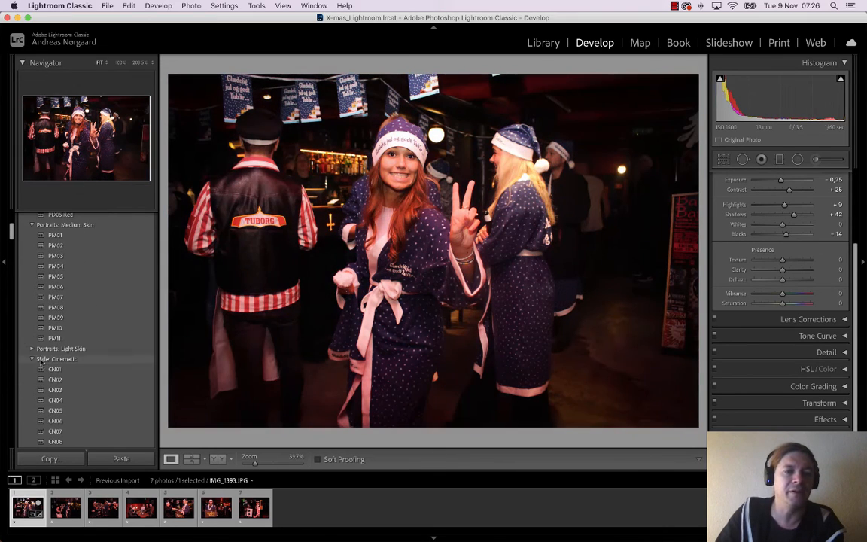
click(33, 349)
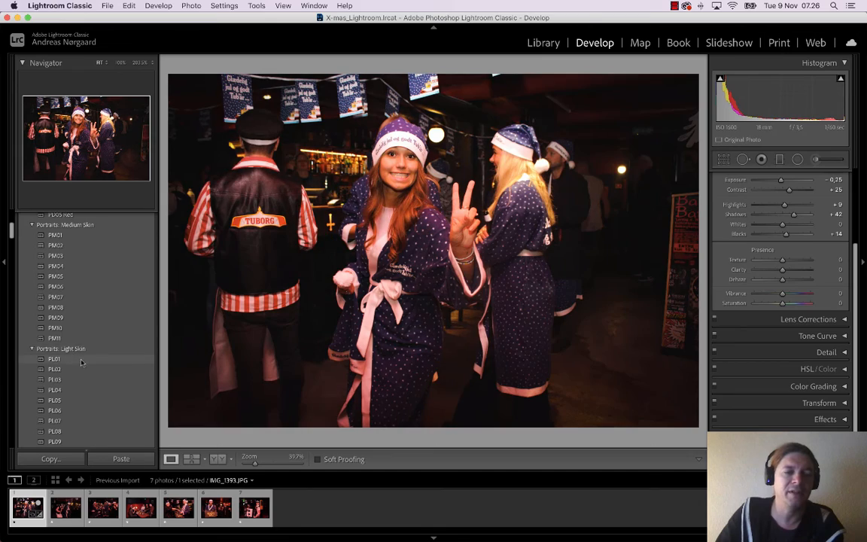
Apply the CN08 preset from the Style: Cinematic group to the photo
scroll(81, 354, down, 3)
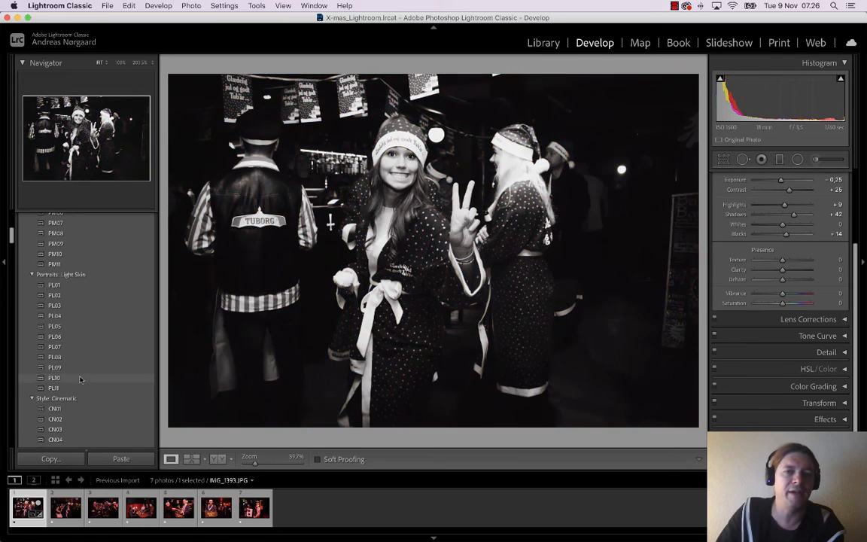
scroll(81, 372, down, 5)
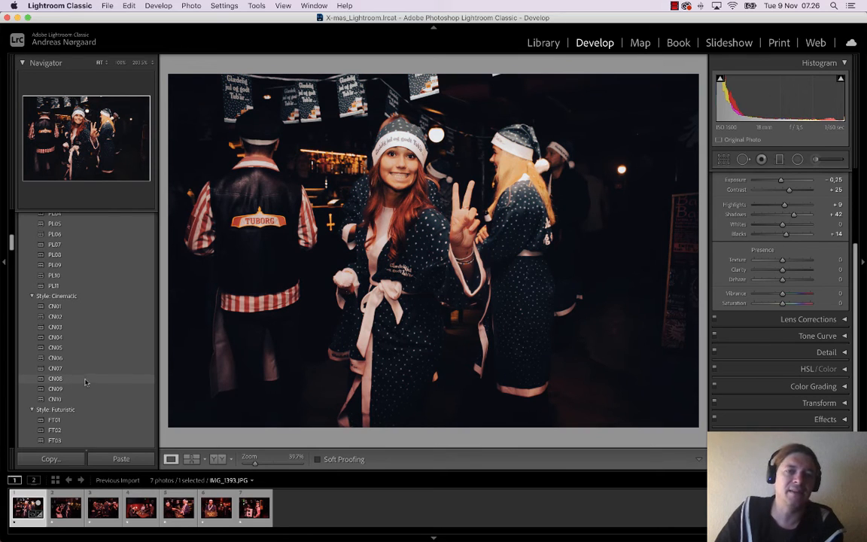
click(76, 380)
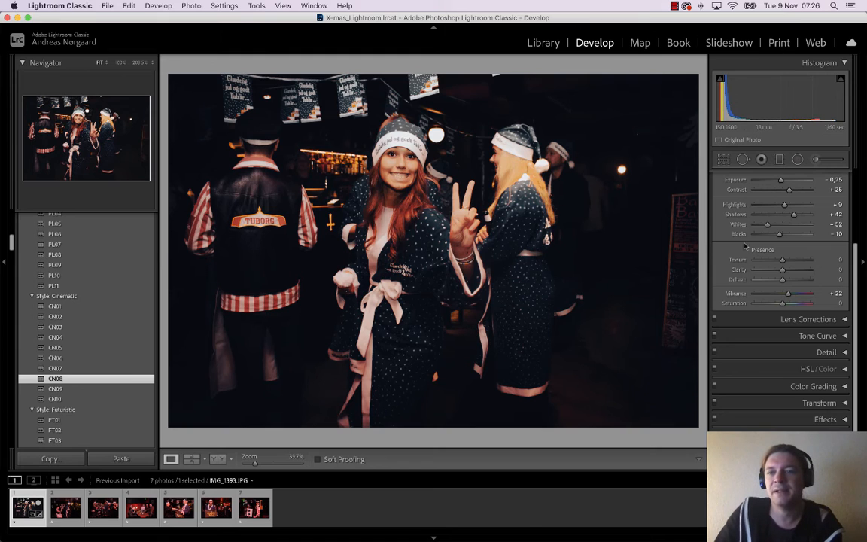
Adjust the basic tones, setting Highlights to +3, Shadows to +49, Whites to +14 and Blacks to +18
scroll(779, 279, up, 2)
scroll(781, 295, up, 2)
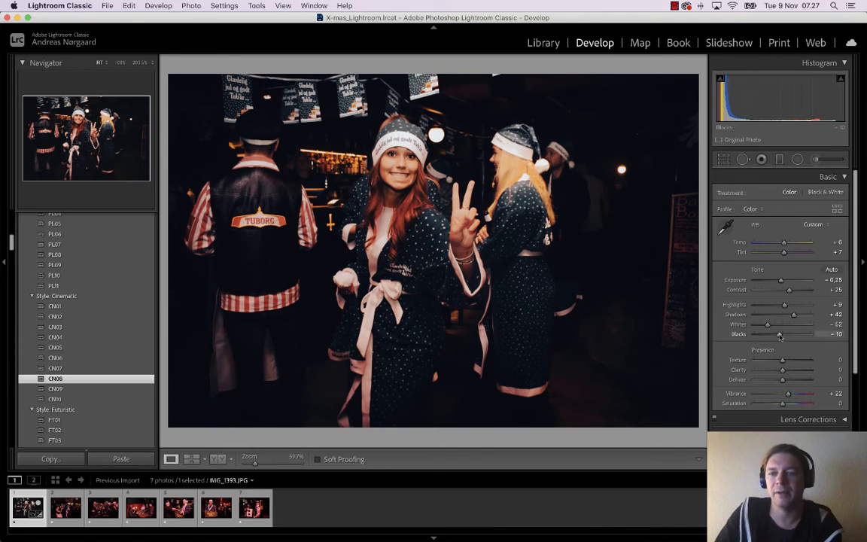
drag(780, 334, 787, 334)
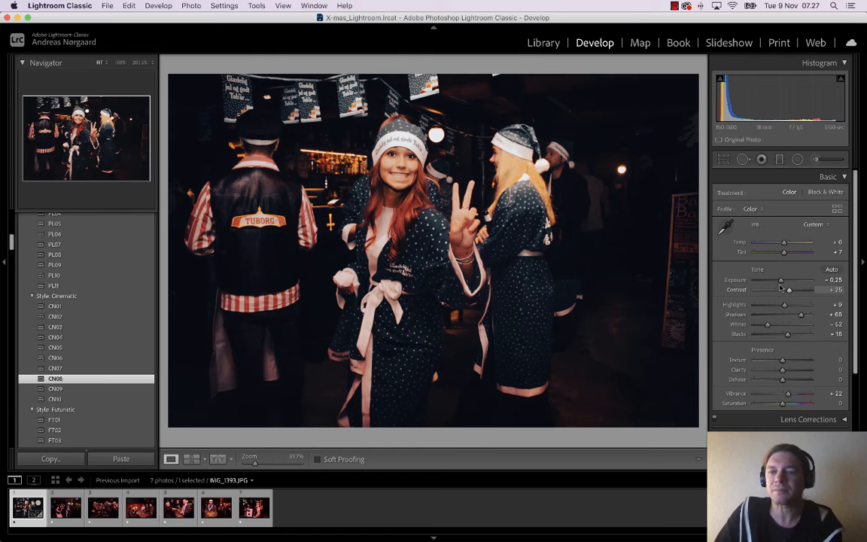
drag(781, 280, 786, 324)
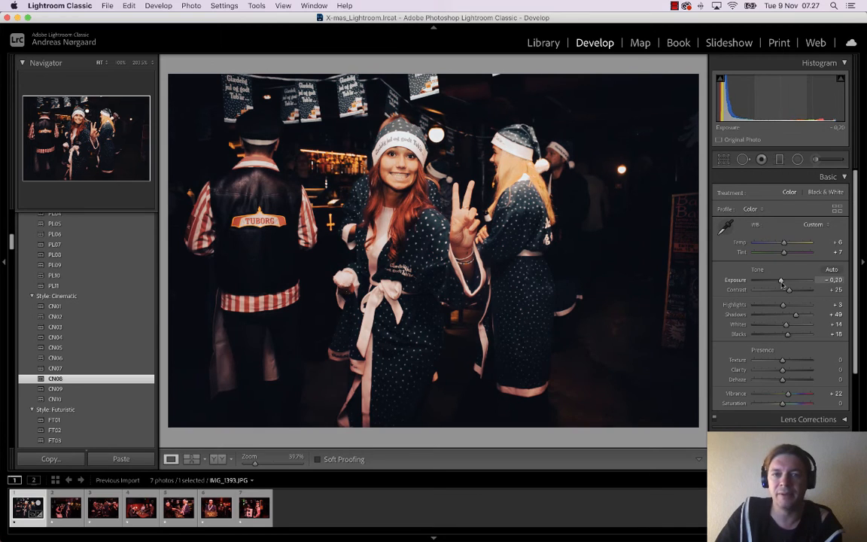
Set Exposure to -0.35, Contrast to -39, Shadows to +60, Texture to +6, Clarity to +24, Dehaze to +12 and Vibrance to +28
drag(782, 282, 780, 281)
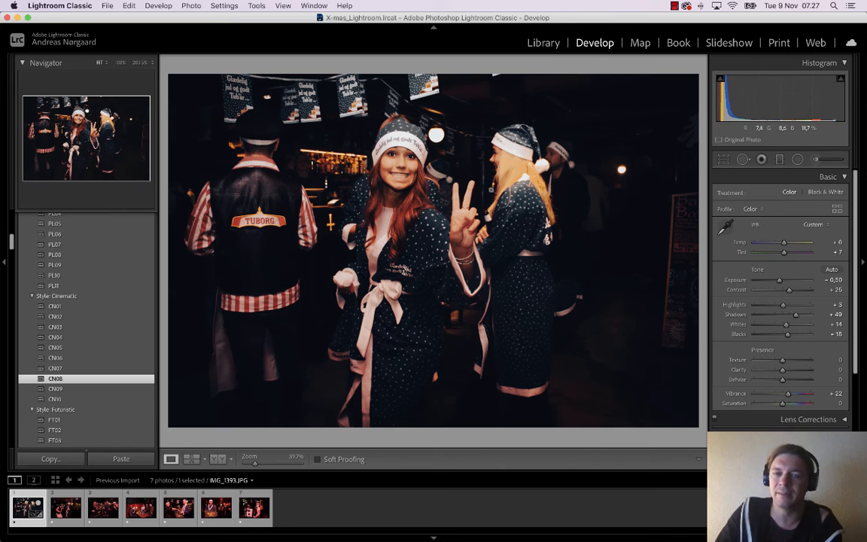
drag(792, 291, 780, 291)
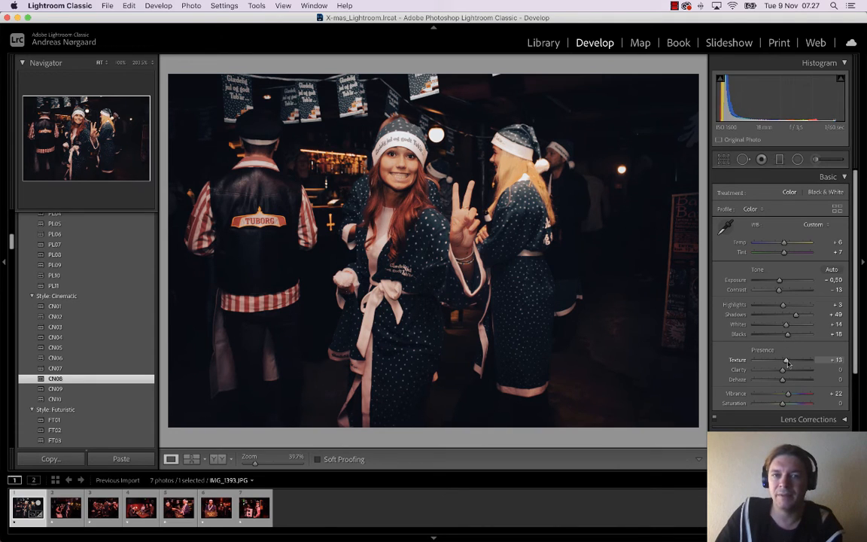
mouse_move(783, 360)
mouse_down()
mouse_move(786, 380)
mouse_move(794, 372)
mouse_move(784, 360)
mouse_up()
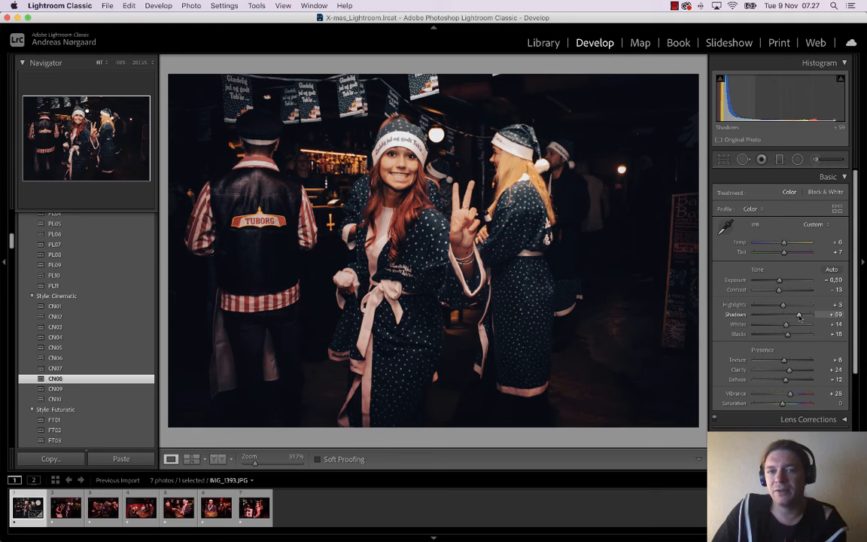
mouse_move(779, 290)
mouse_down()
mouse_move(771, 289)
mouse_move(782, 284)
mouse_up()
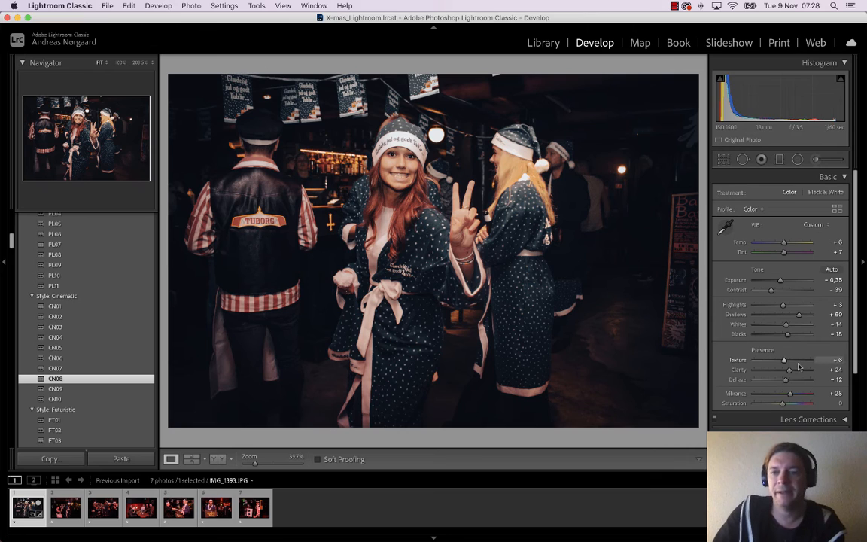
Save the current develop settings as a new preset named "This is my preset" in the User Presets group
scroll(767, 359, down, 5)
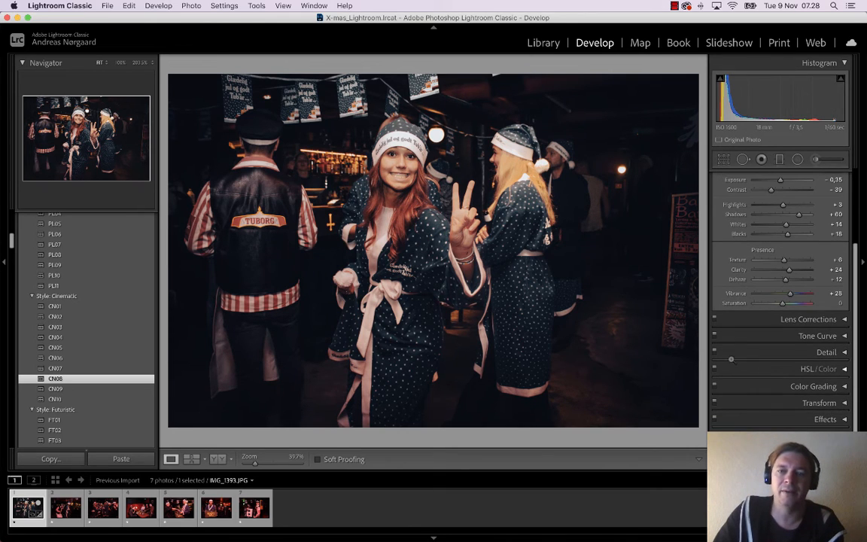
scroll(114, 288, up, 10)
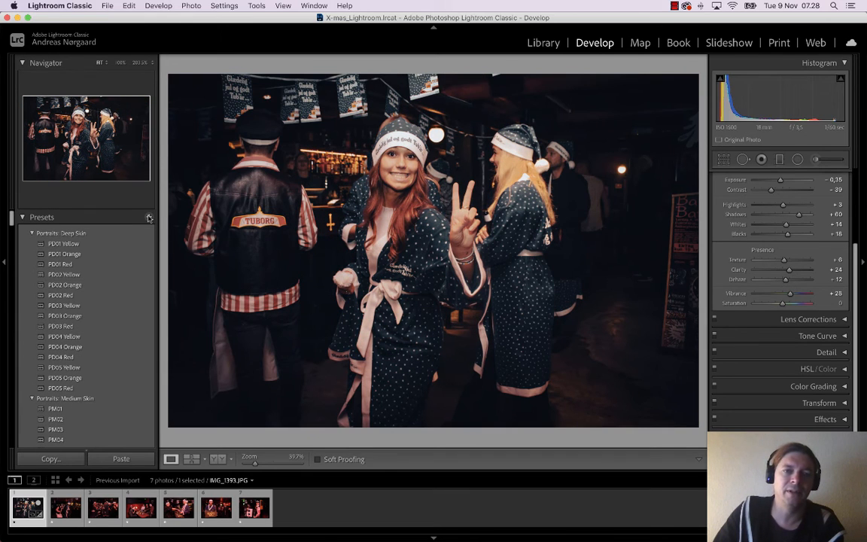
click(149, 217)
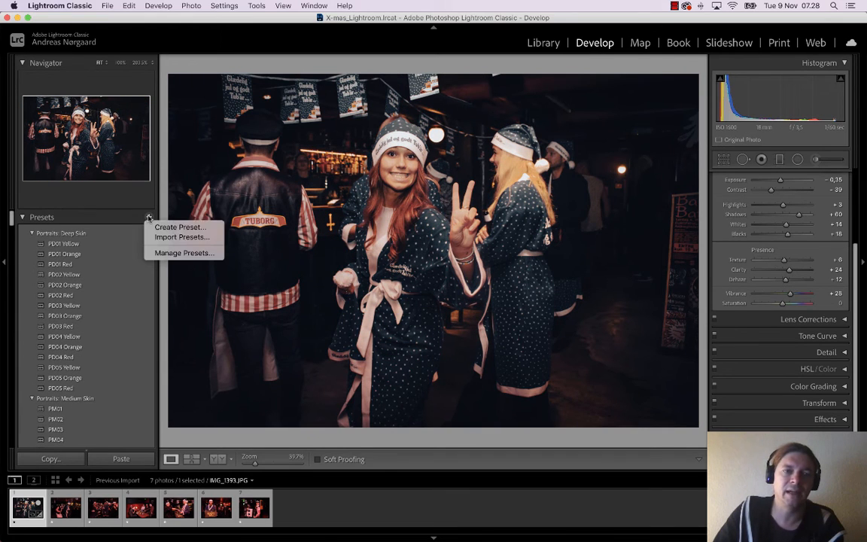
click(159, 225)
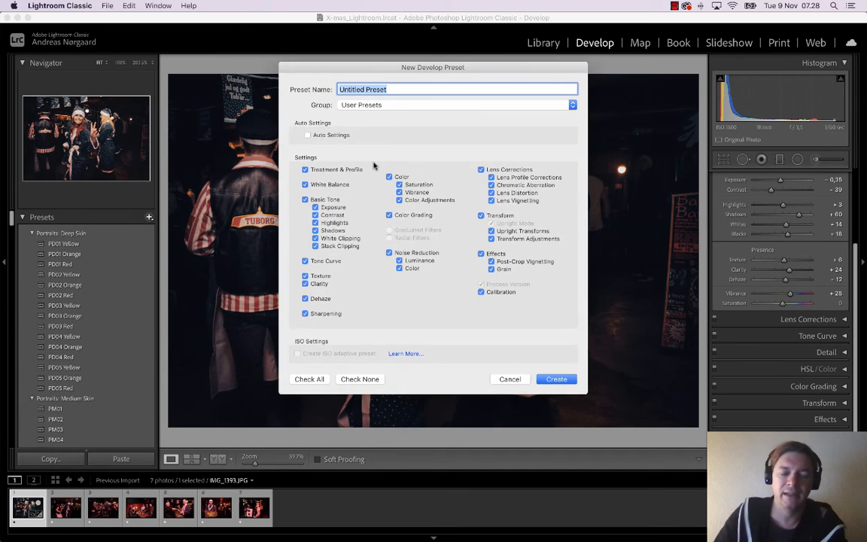
text(This is my preset)
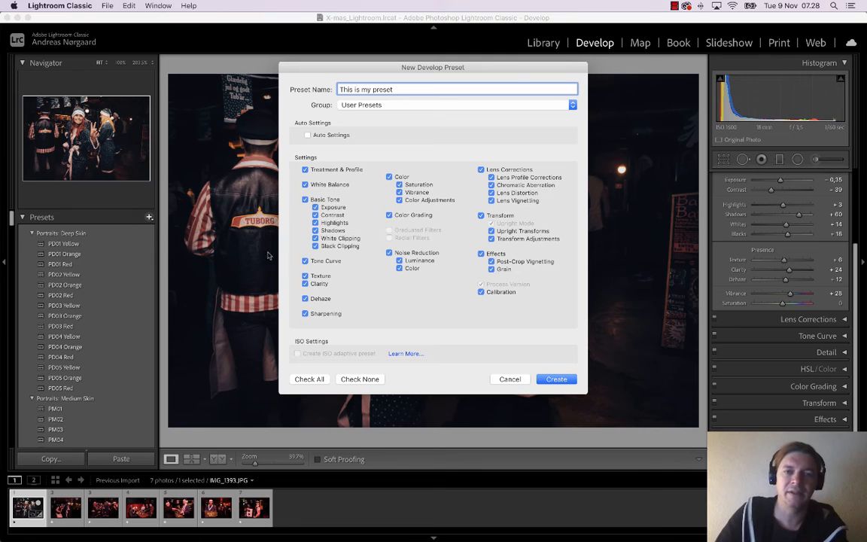
click(556, 378)
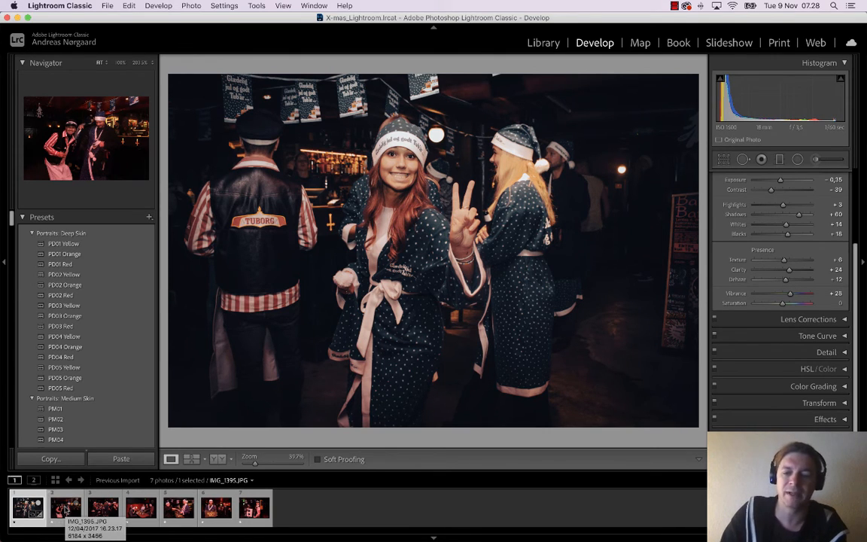
Flip through the first four filmstrip photos, compare the edited photo with the unedited ones, and return to the second photo
click(65, 509)
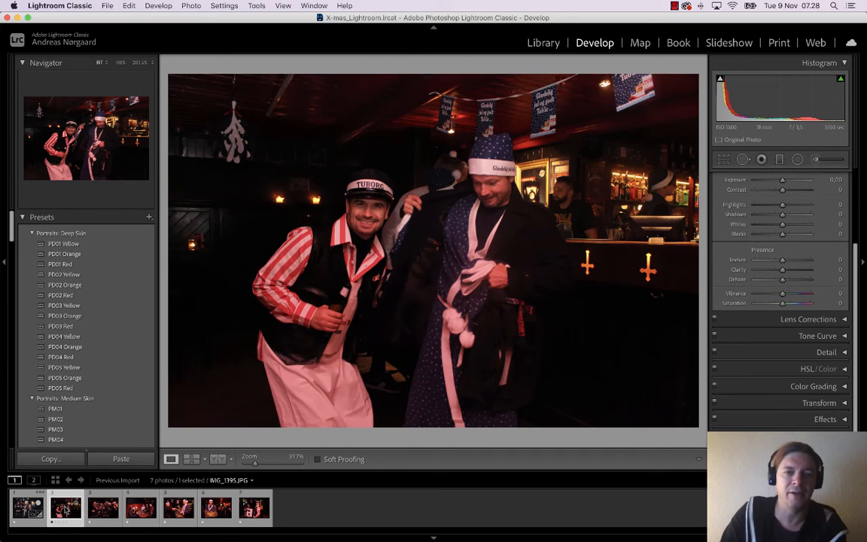
key(Right)
key(Right)
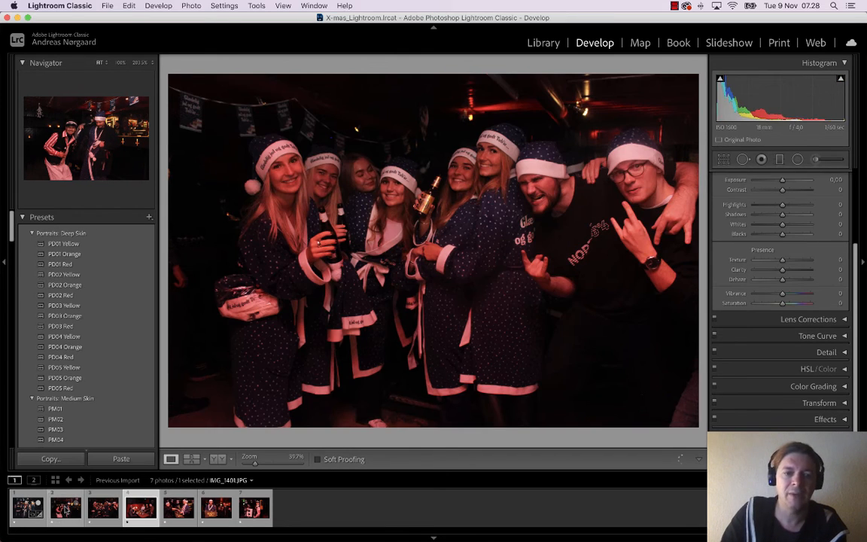
key(Left)
key(Left)
key(Left)
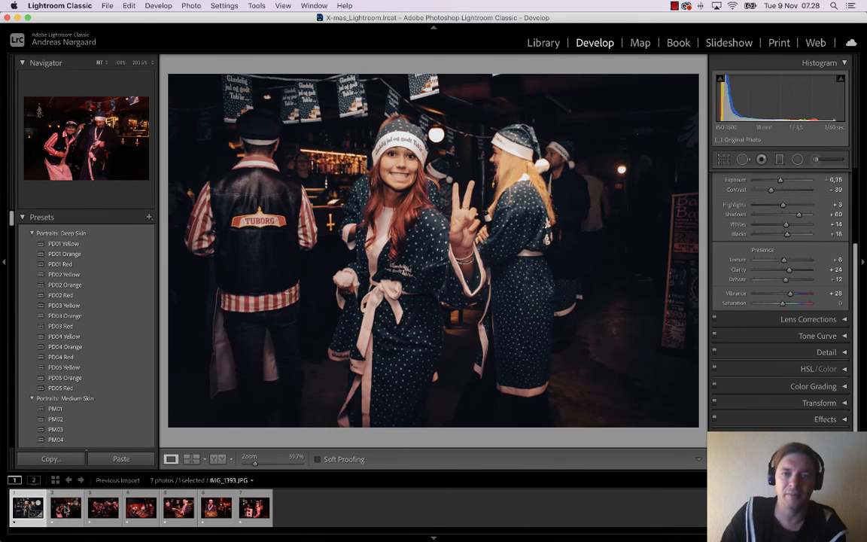
key(Right)
key(Right)
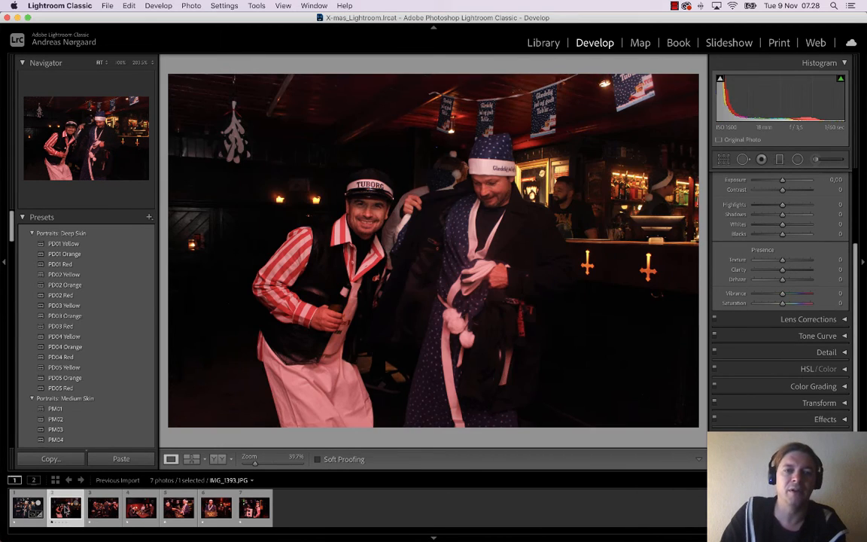
Select all seven photos with the edited first photo as the source and synchronize its develop settings, keeping the default checked options
key(Left)
key(Left)
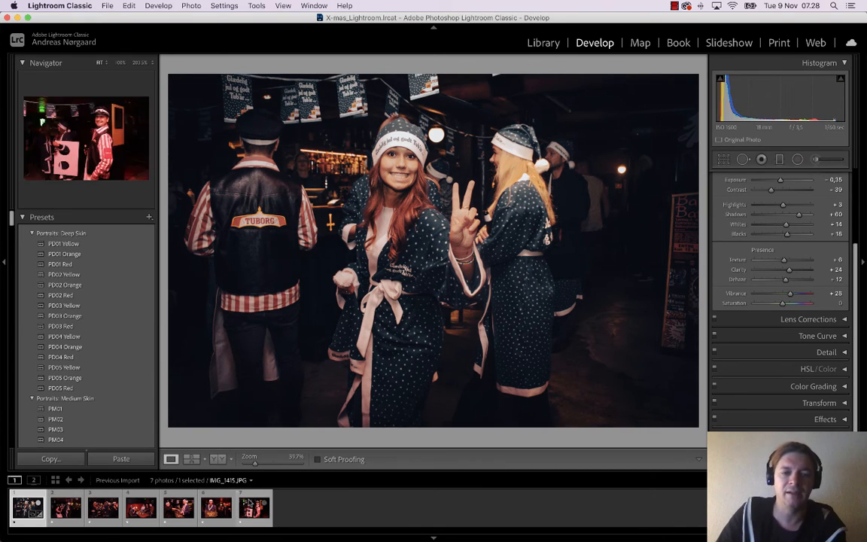
shift+click(246, 503)
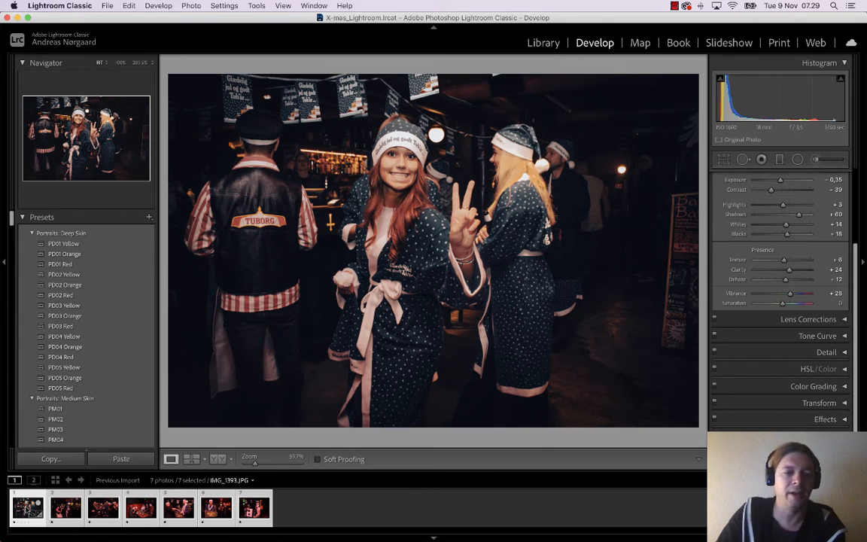
right_click(24, 511)
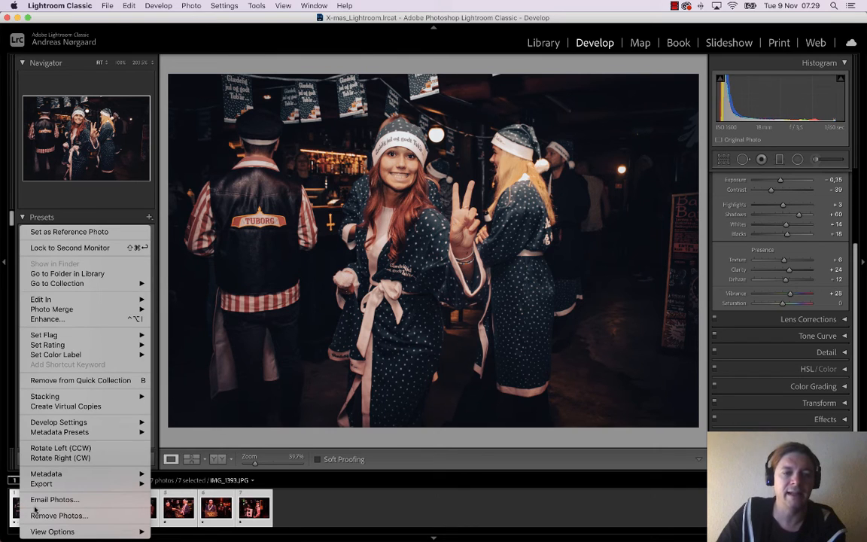
mouse_move(59, 426)
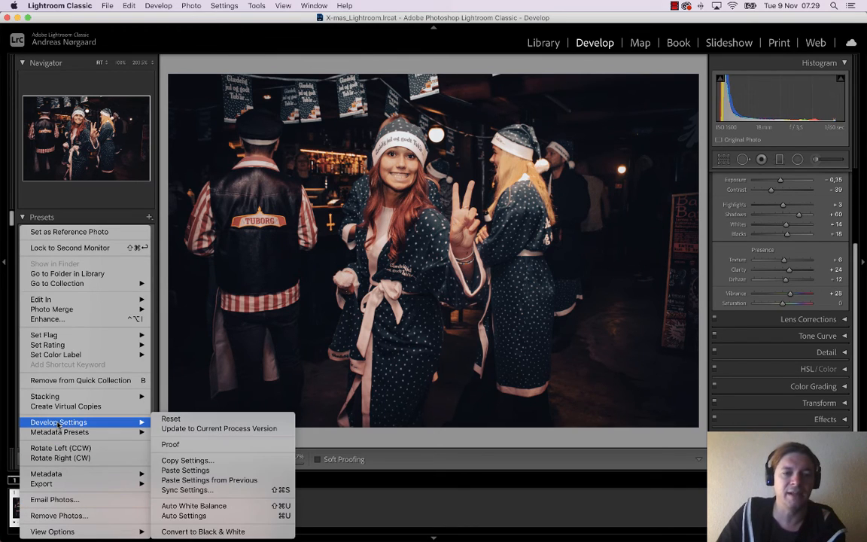
click(164, 490)
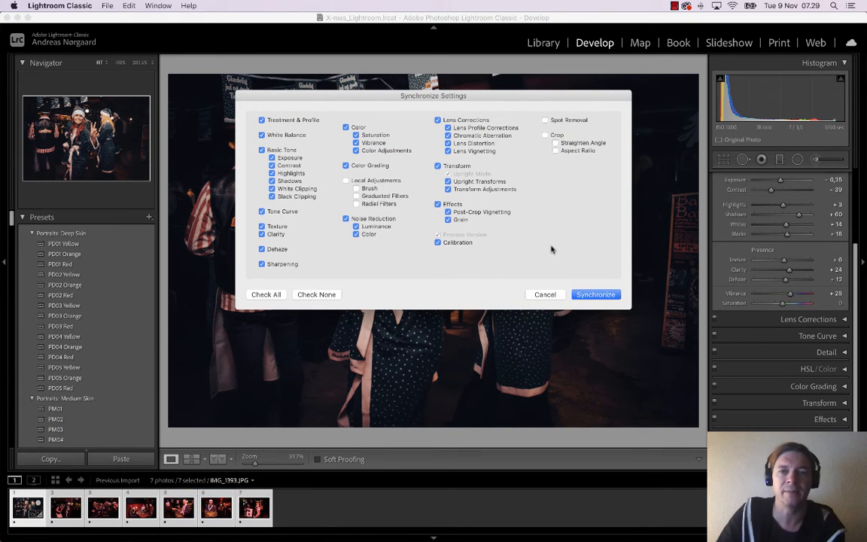
click(594, 294)
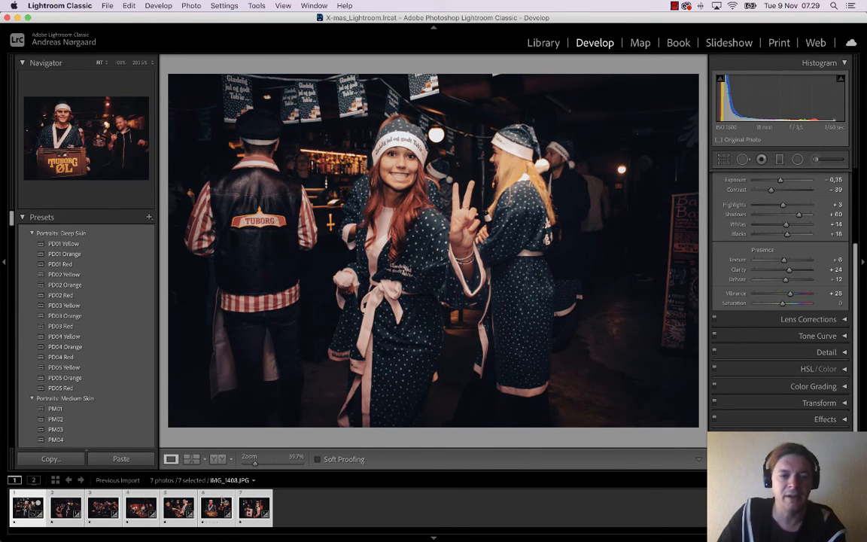
Clear the multi-selection and flip through the synchronized photos from the second to the seventh, returning to the sixth
click(373, 502)
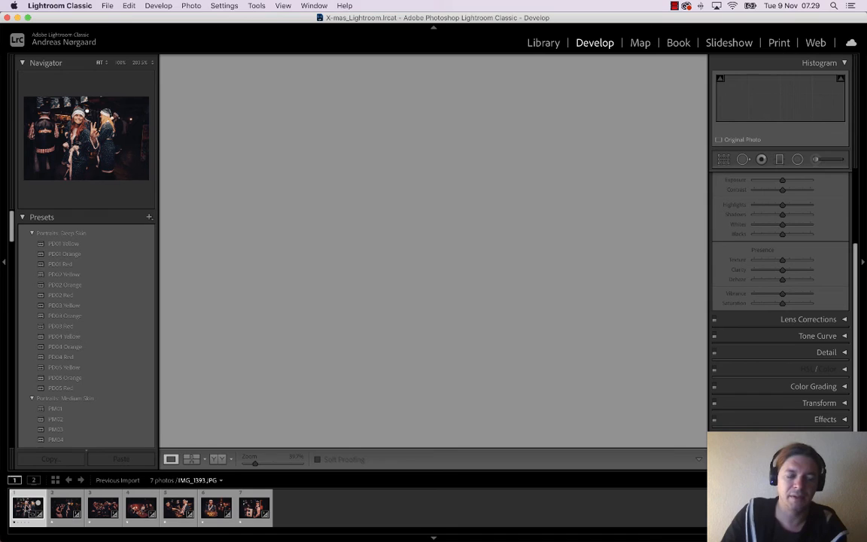
click(65, 508)
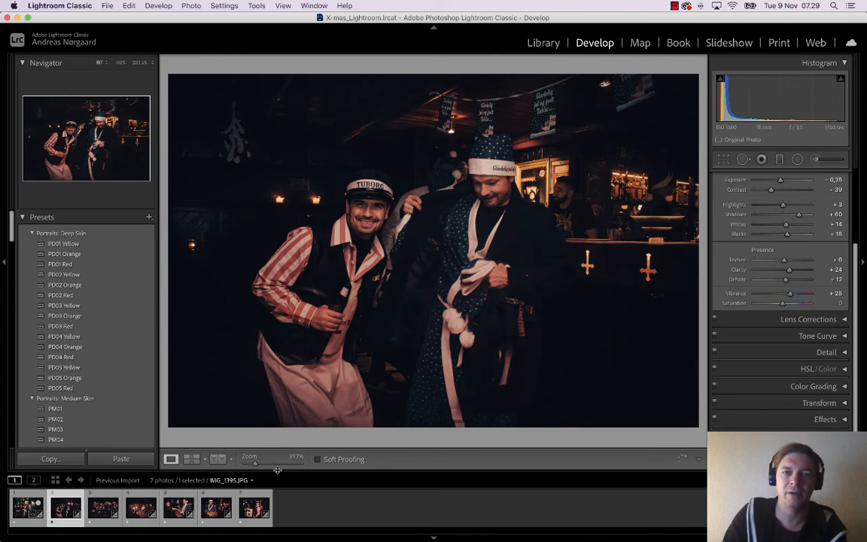
key(Right)
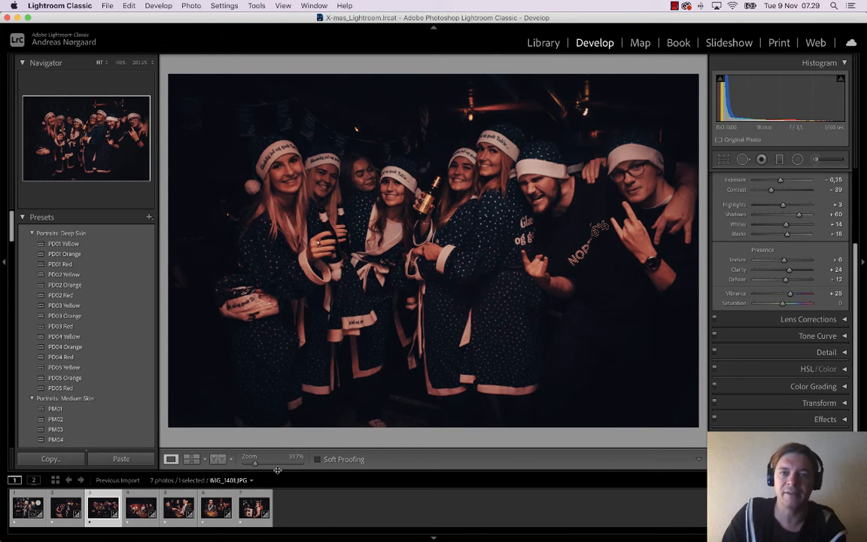
key(Right)
key(Right)
key(Right)
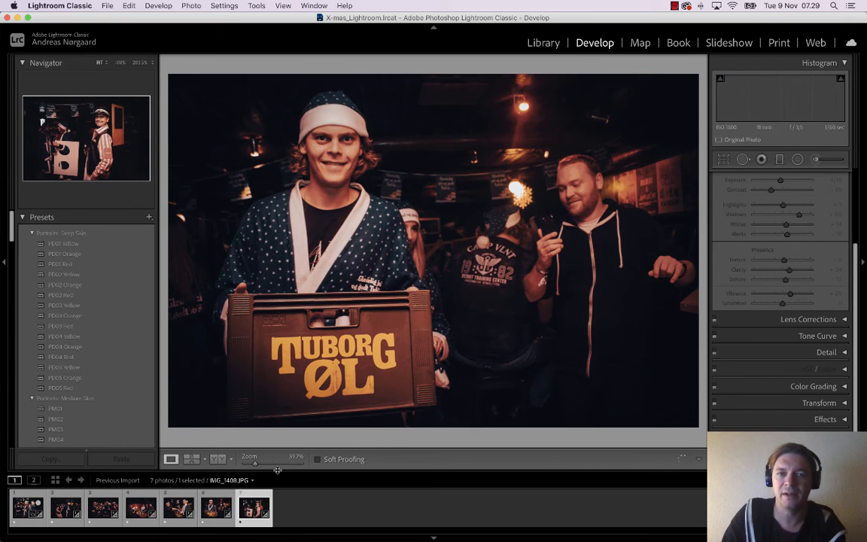
key(Right)
key(Left)
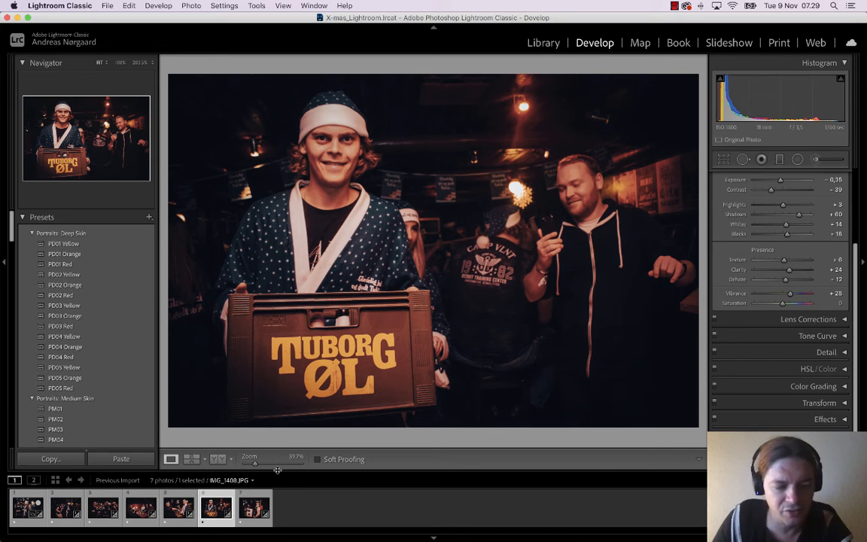
Compare the sixth photo with its original by toggling the Before view several times, ending on the edited version
key(backslash)
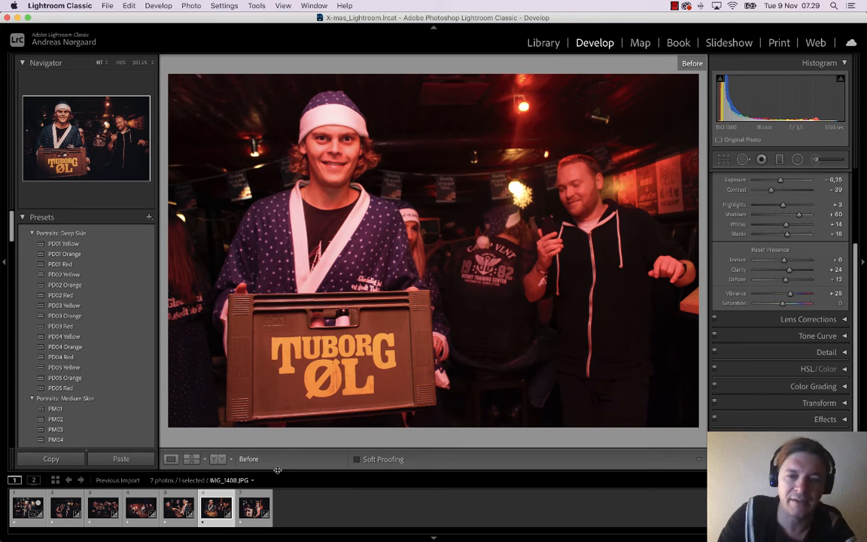
key(backslash)
key(backslash)
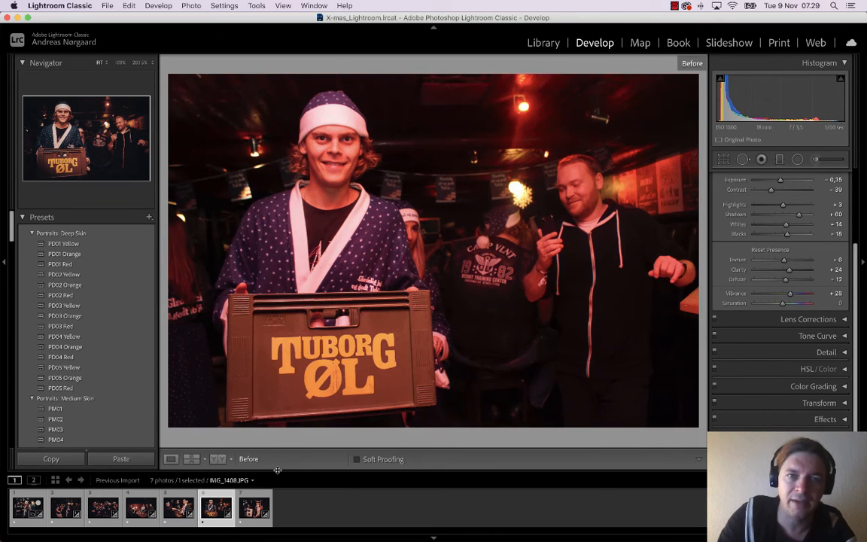
key(backslash)
key(backslash)
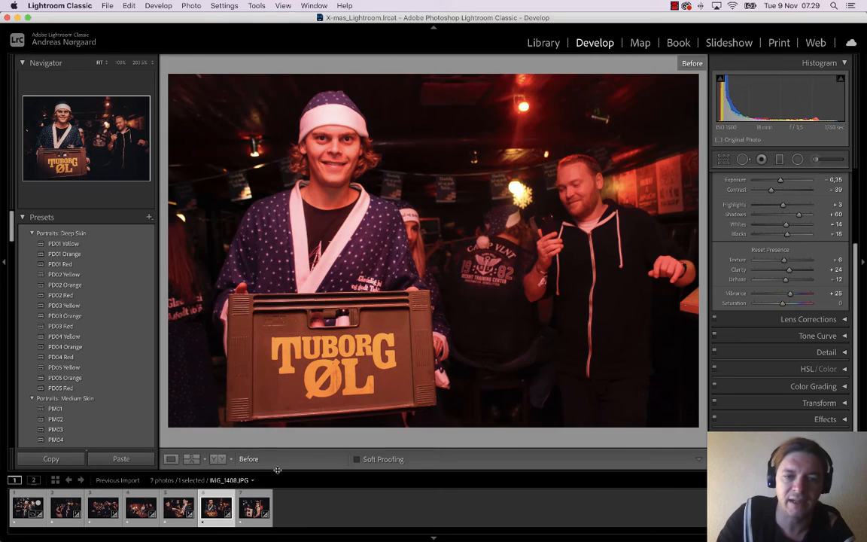
key(backslash)
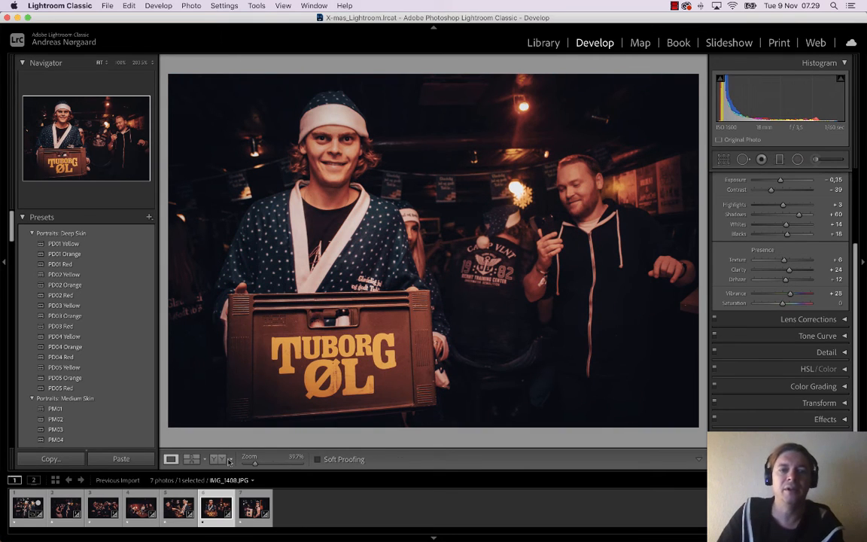
Compare the sixth photo in Reference View and Before/After Left/Right, check the other comparison layouts, and return to Loupe view
click(191, 459)
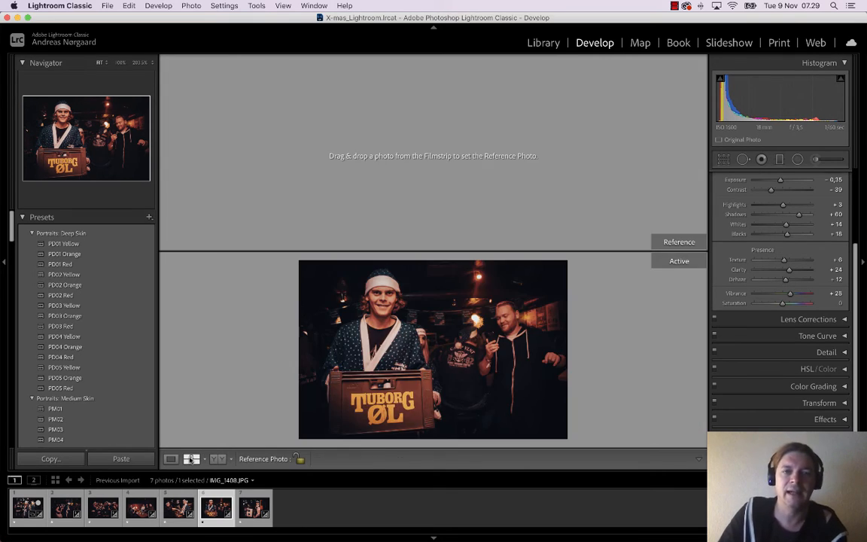
click(191, 459)
click(216, 459)
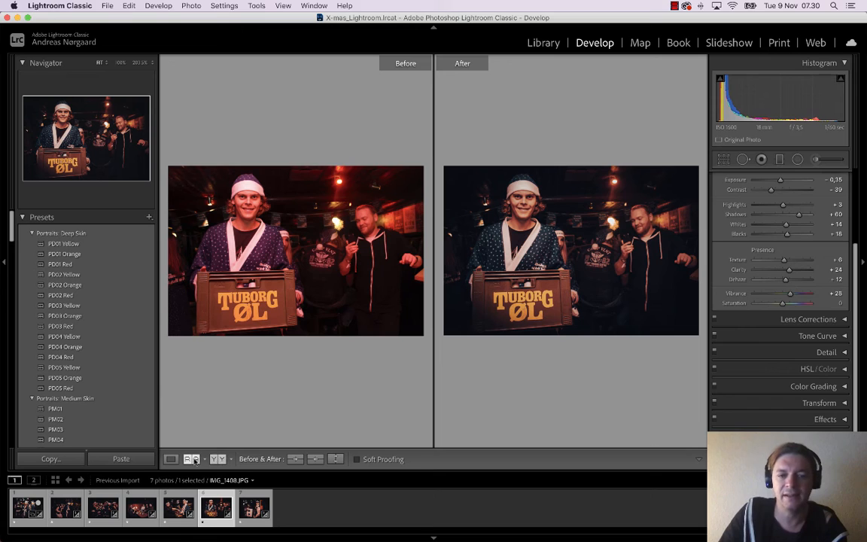
click(231, 459)
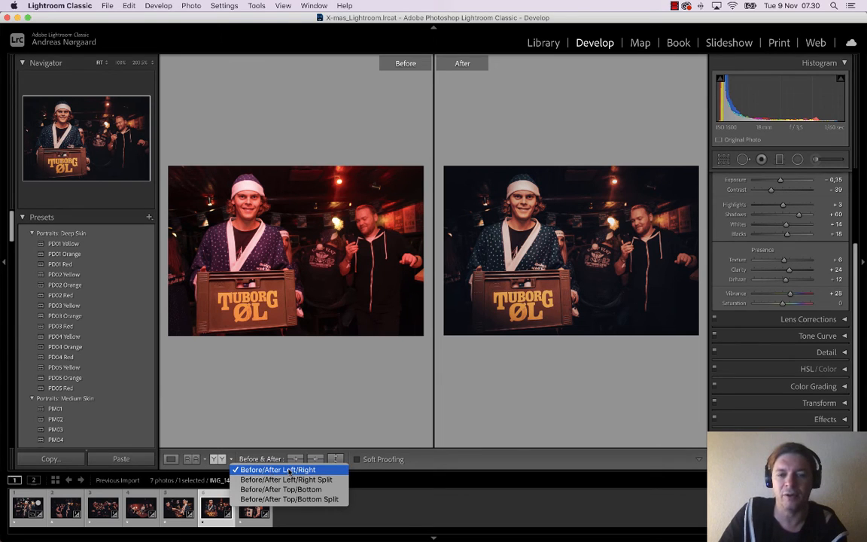
click(204, 460)
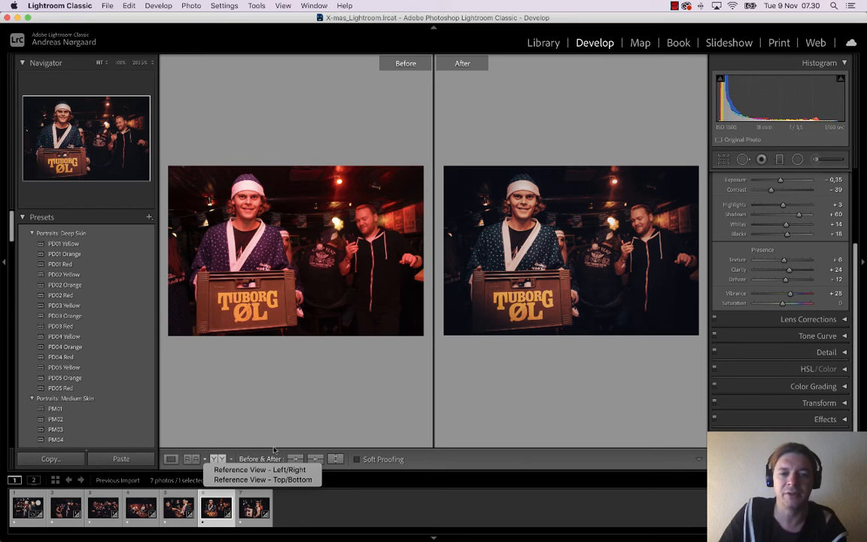
click(471, 463)
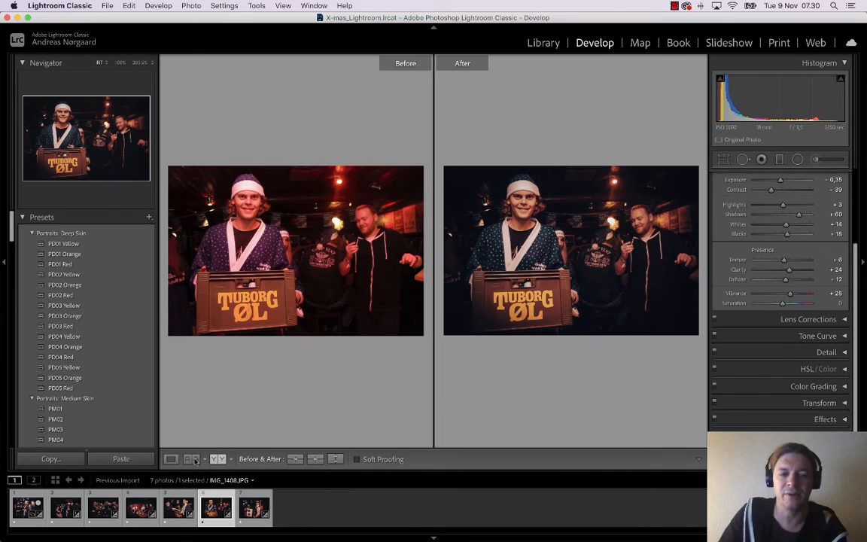
click(172, 459)
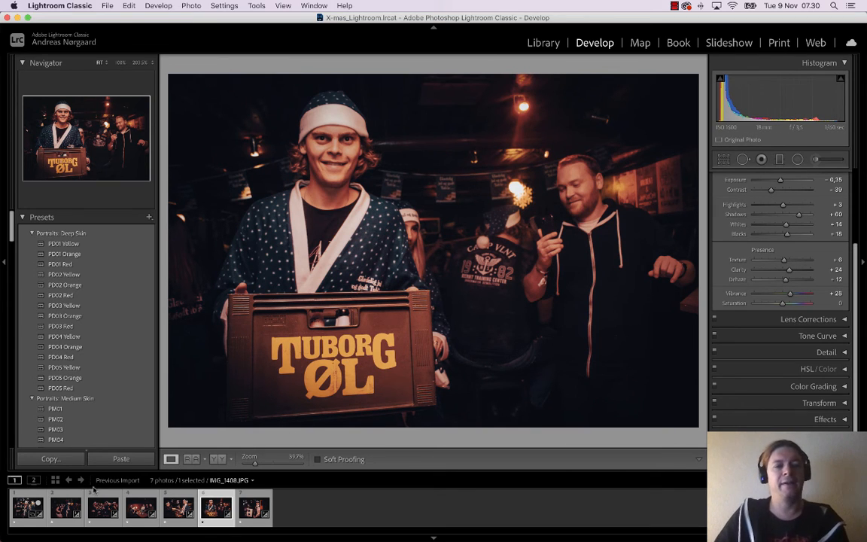
View the first three edited photos one after another
click(26, 509)
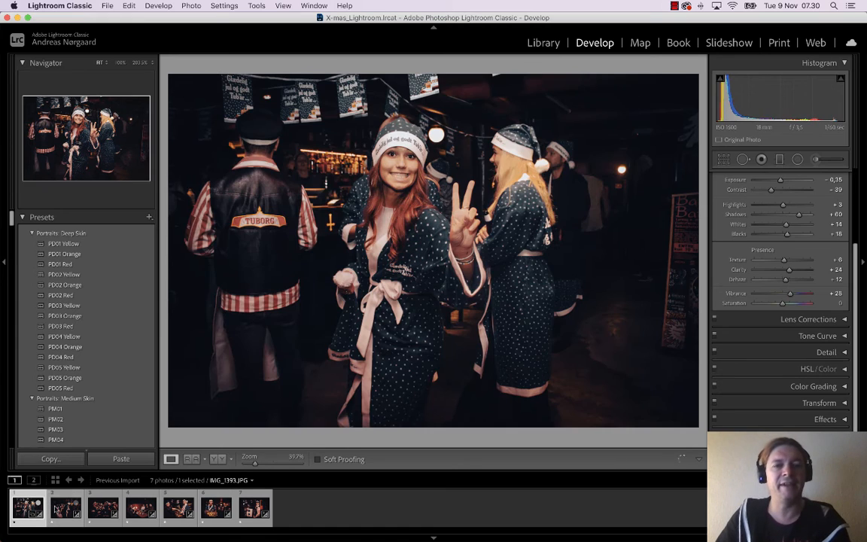
key(Right)
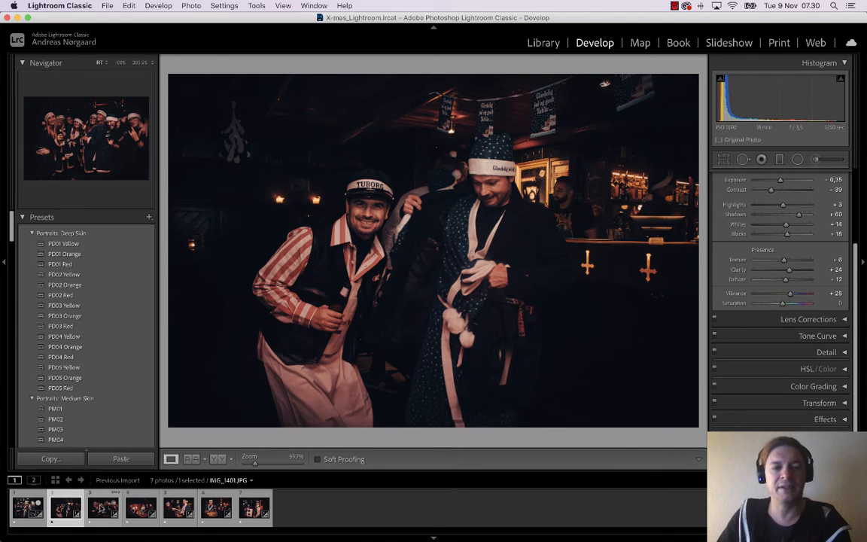
click(101, 509)
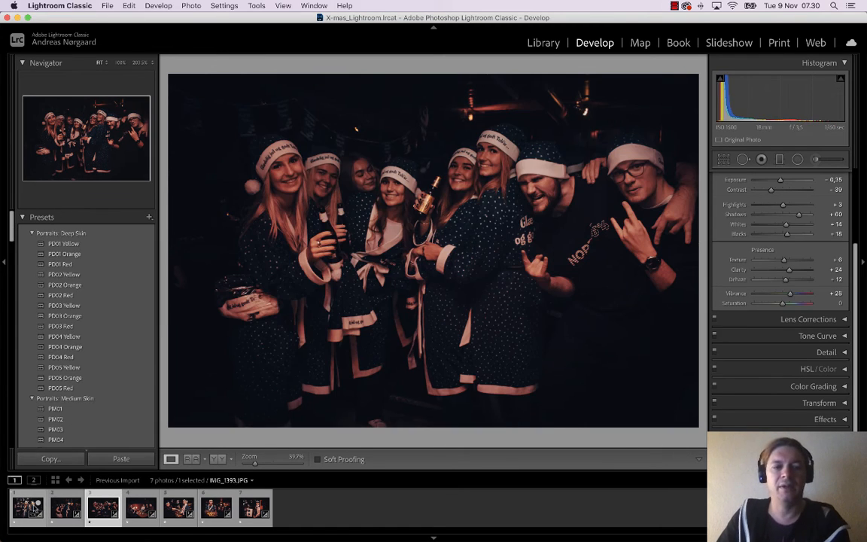
Select all seven photos, reset the develop settings with the first one active, undo the reset and clear the selection
click(32, 509)
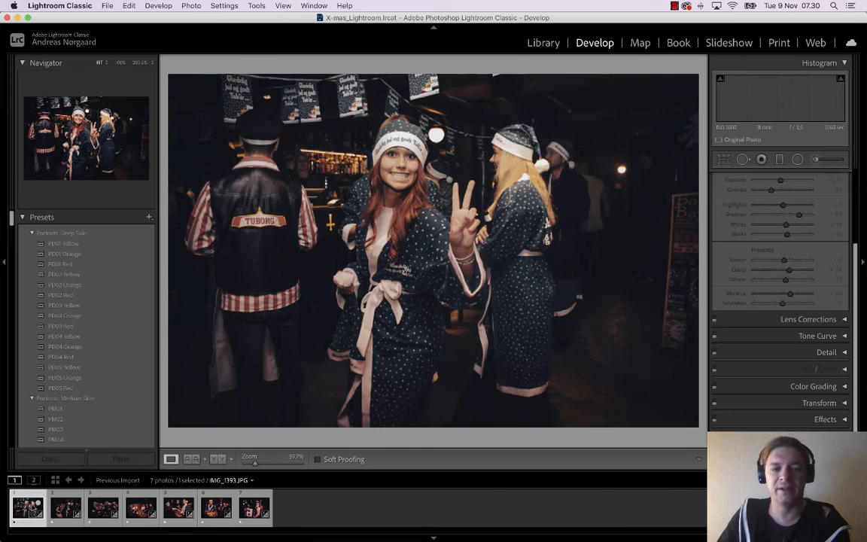
shift+click(247, 501)
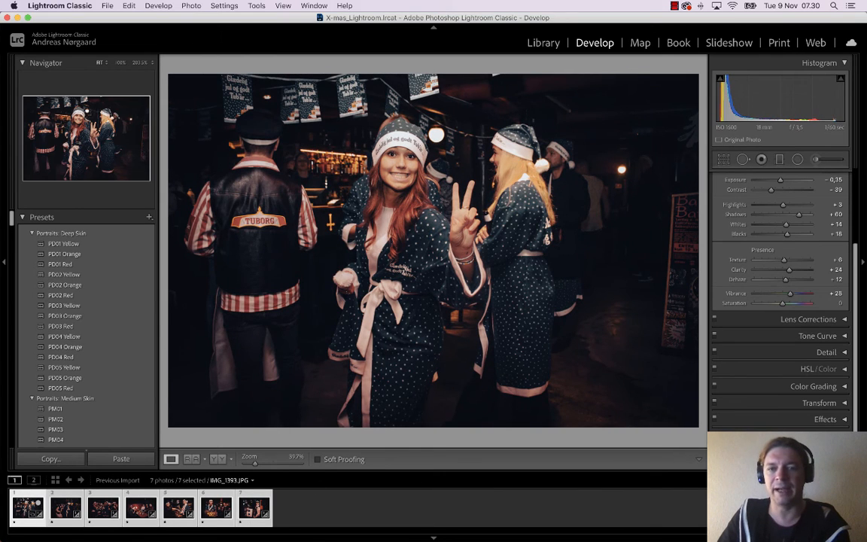
key(super+shift+r)
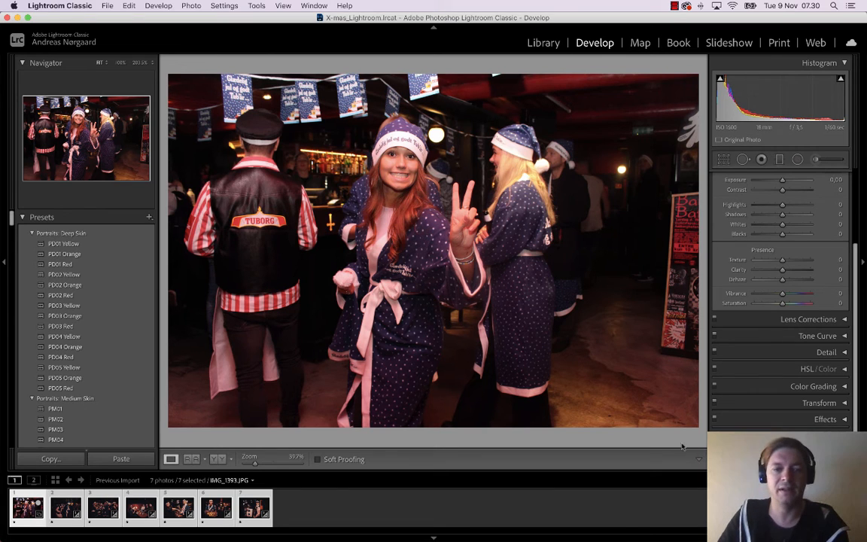
key(super+z)
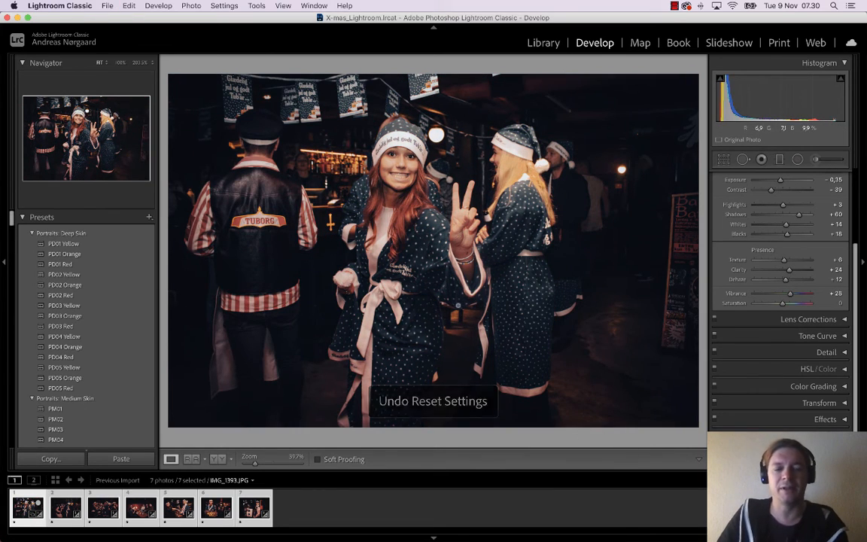
click(380, 502)
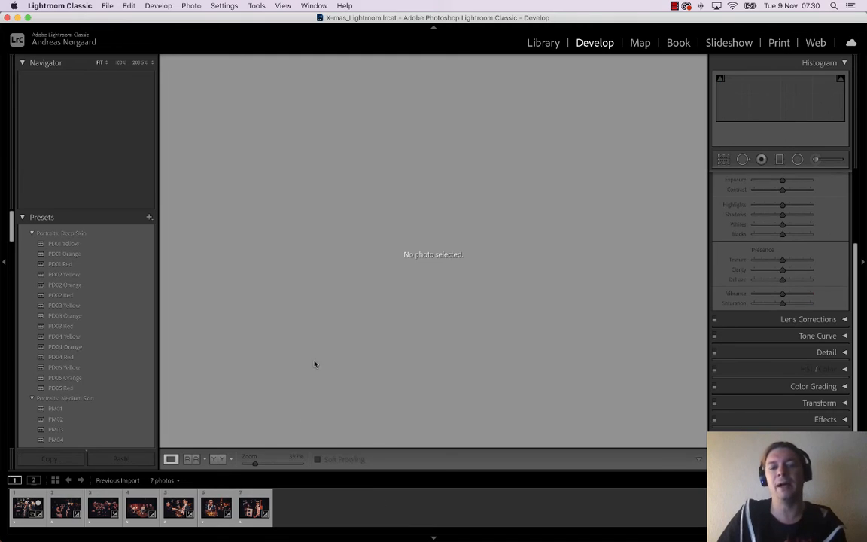
Crop the first photo to a narrower frame, trimming about a quarter off its right side
click(29, 507)
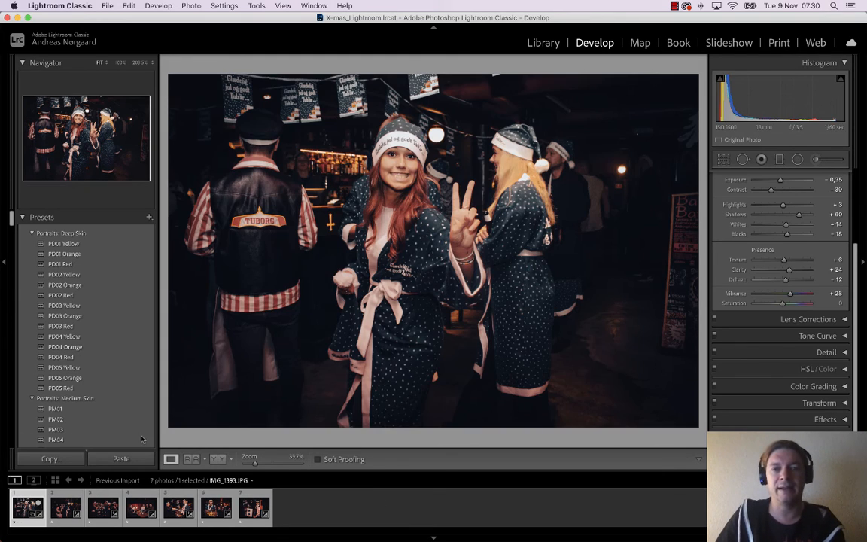
click(723, 161)
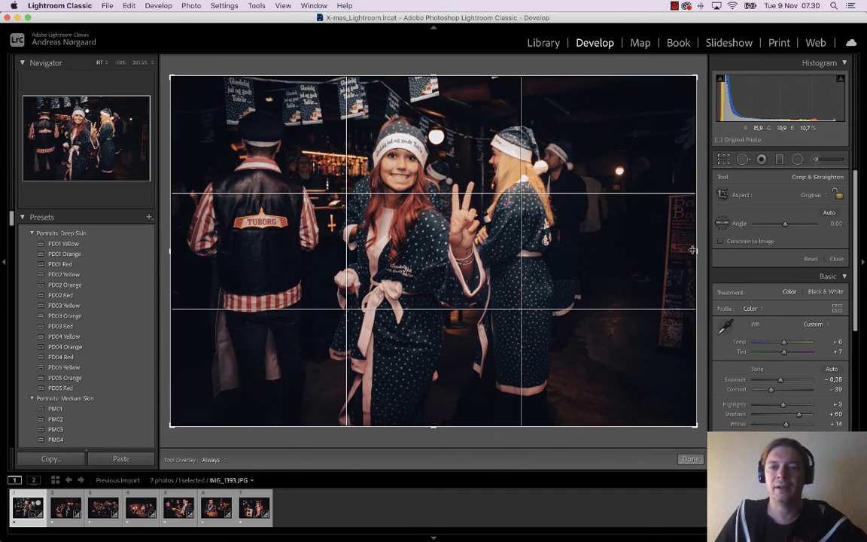
drag(692, 250, 633, 251)
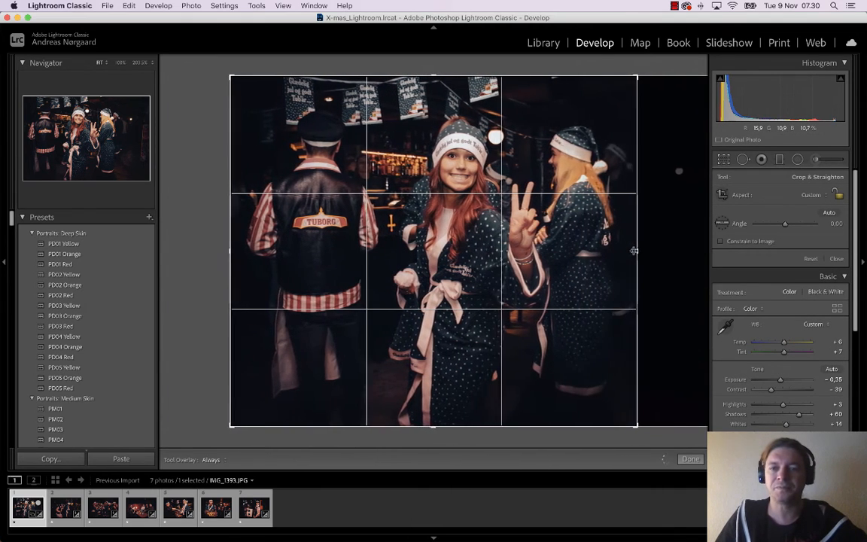
key(Return)
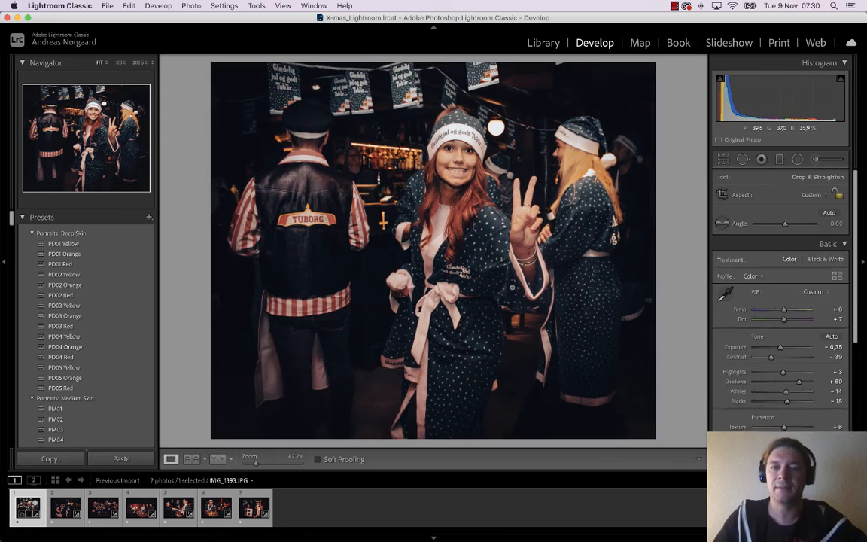
Crop the second photo to a narrower frame, trimming about a tenth off both its left and right sides
click(67, 507)
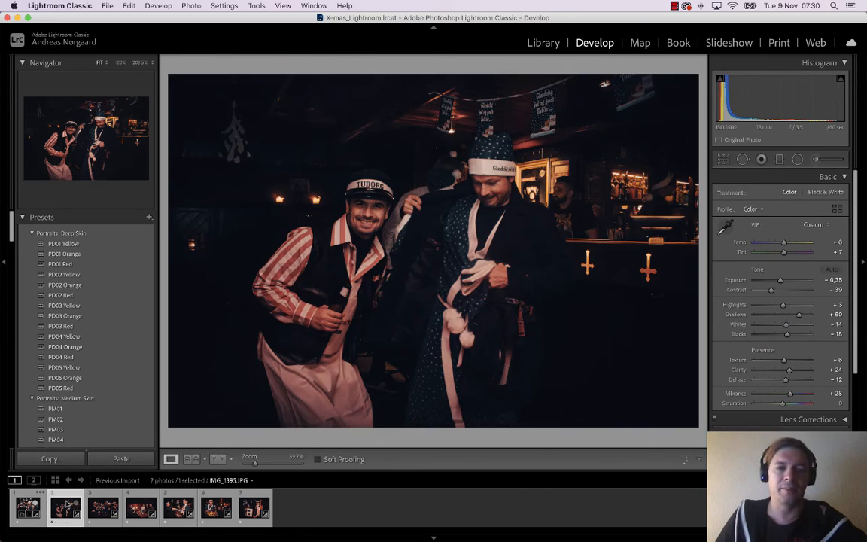
key(r)
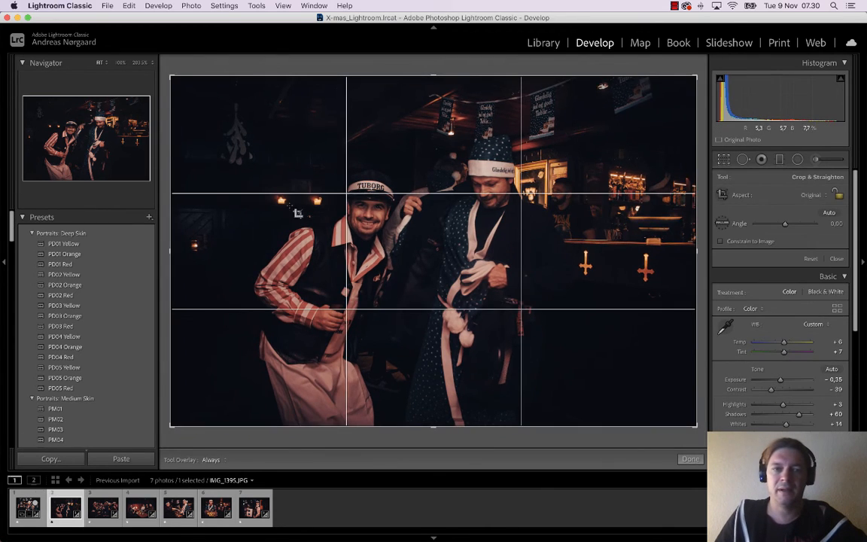
drag(172, 250, 195, 252)
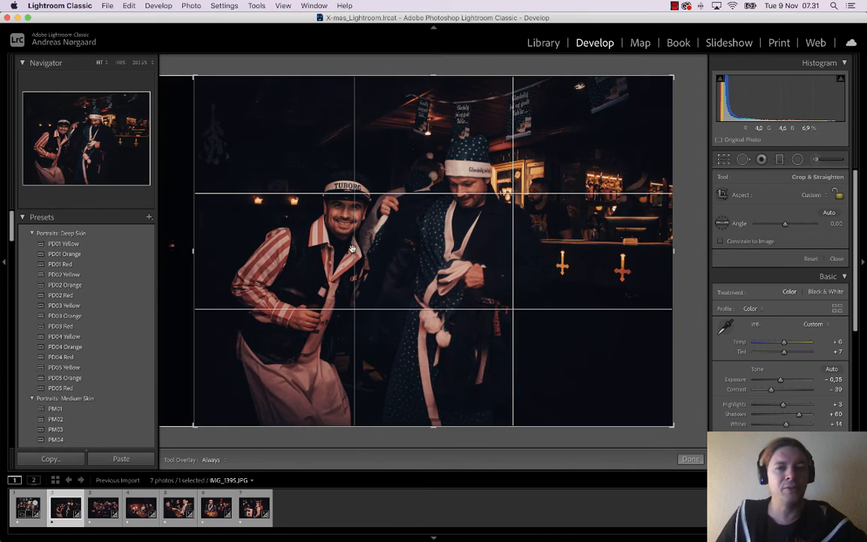
drag(672, 251, 645, 254)
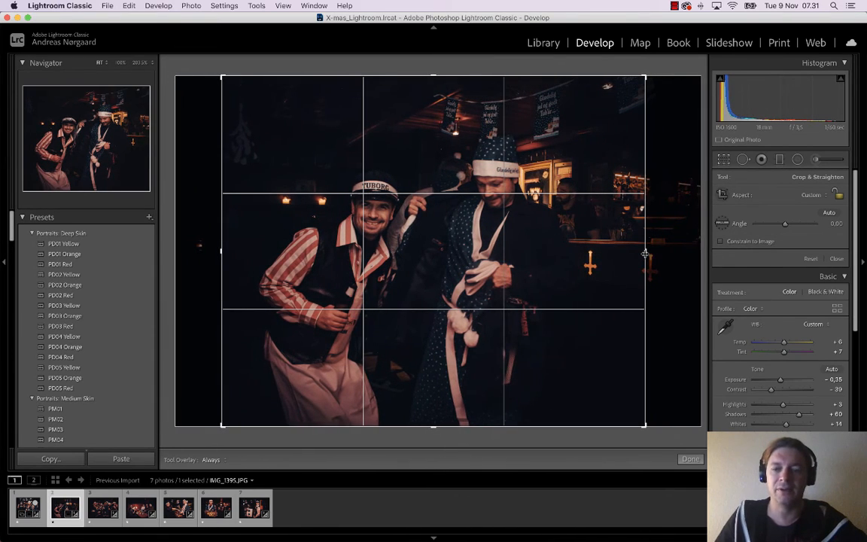
Cycle through the crop guide overlays on the second photo, return to the thirds grid and apply the crop
key(o)
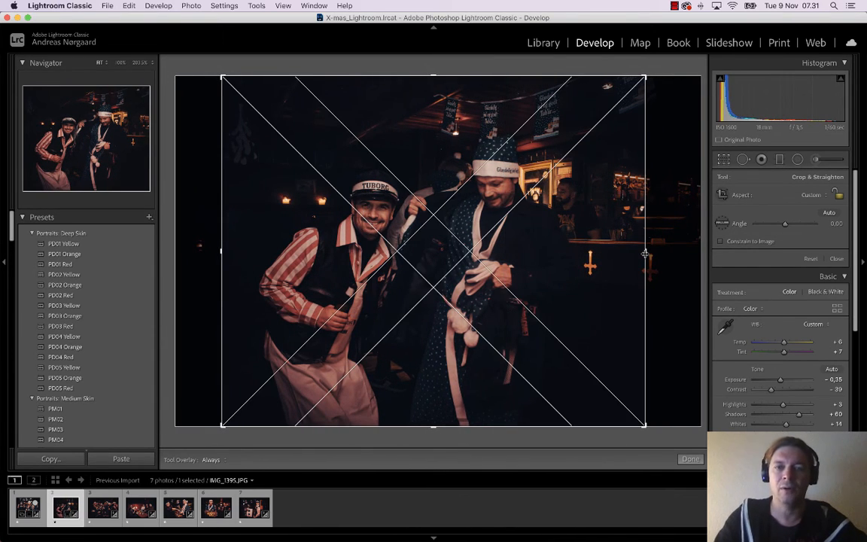
key(o)
key(o)
key(o)
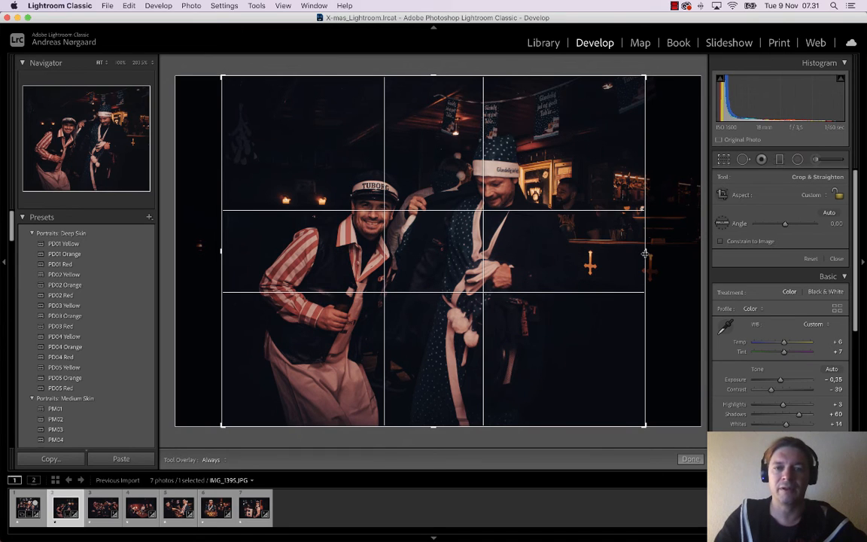
key(o)
key(o)
key(o)
key(o)
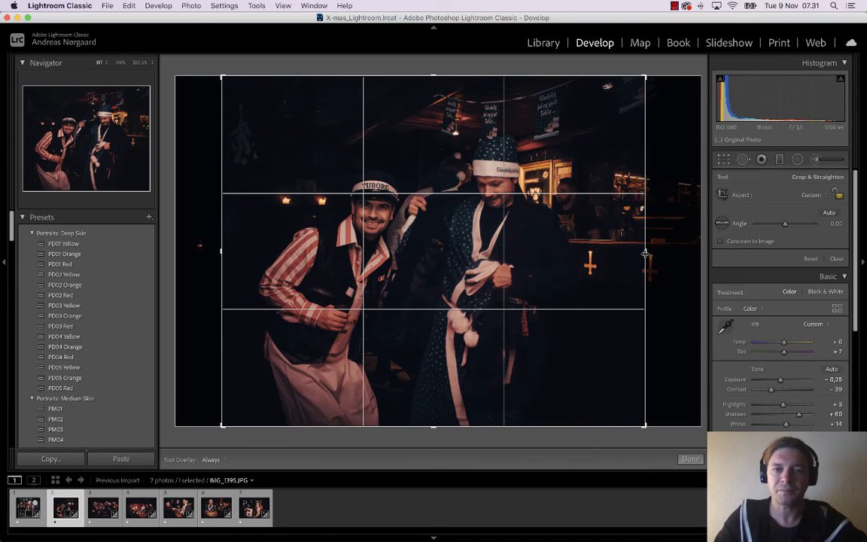
key(o)
key(o)
key(o)
key(o)
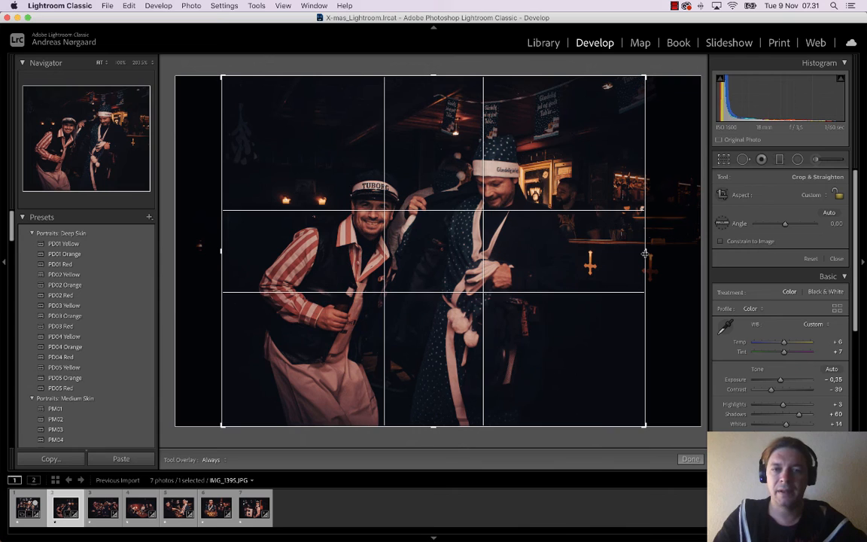
key(o)
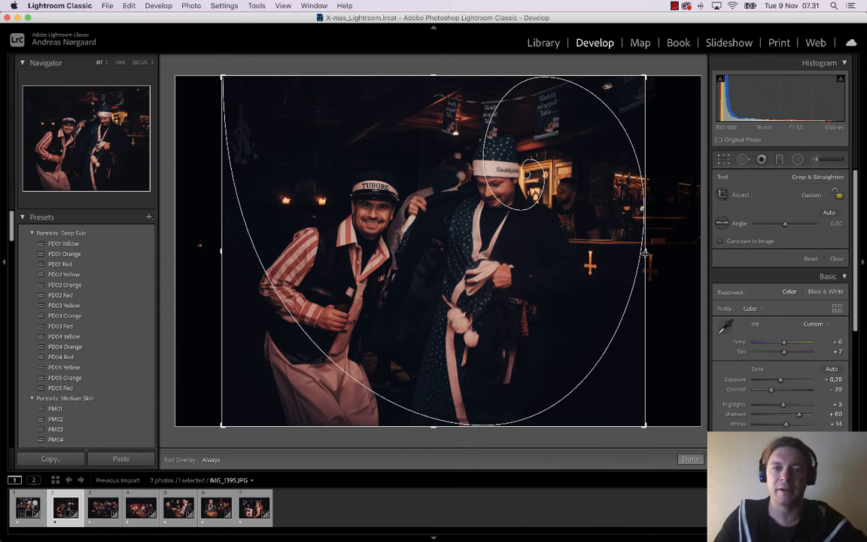
key(o)
key(o)
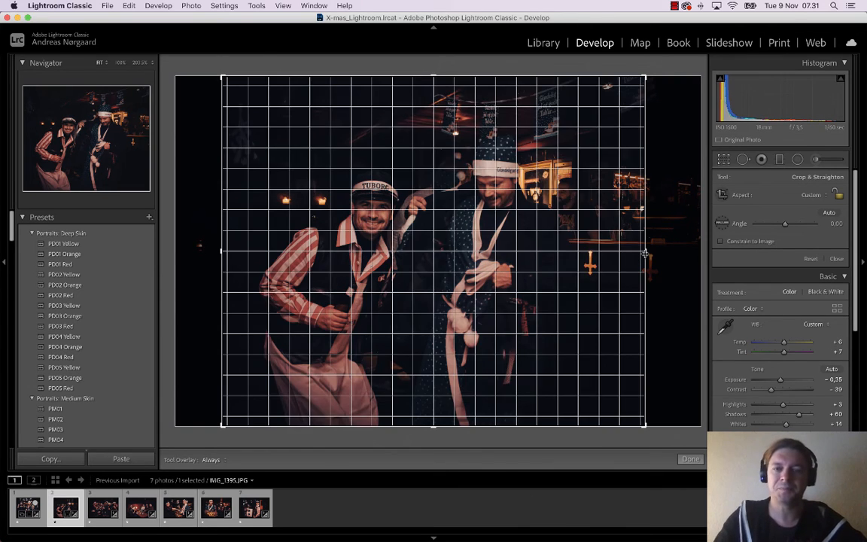
key(o)
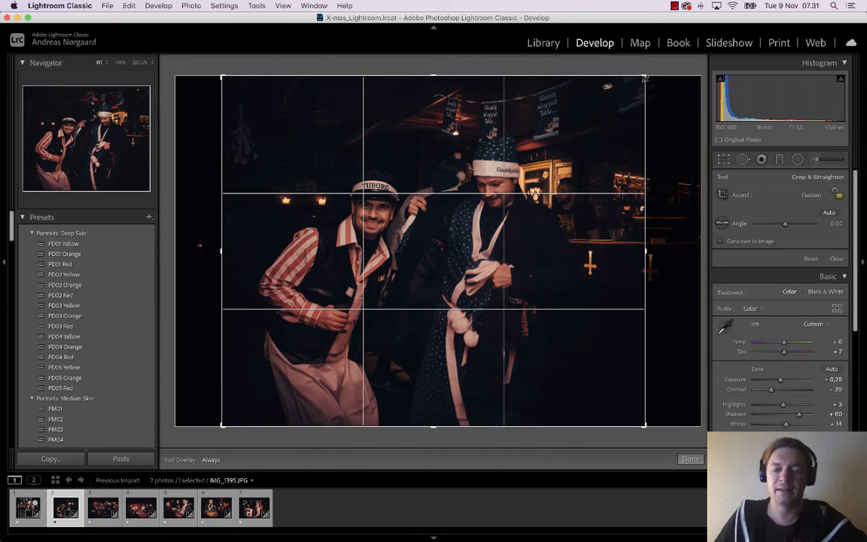
key(Return)
Crop the third photo slightly at its left side and top edge, and set Exposure +0.05, Contrast -52, Shadows +71 and Blacks +42
key(Right)
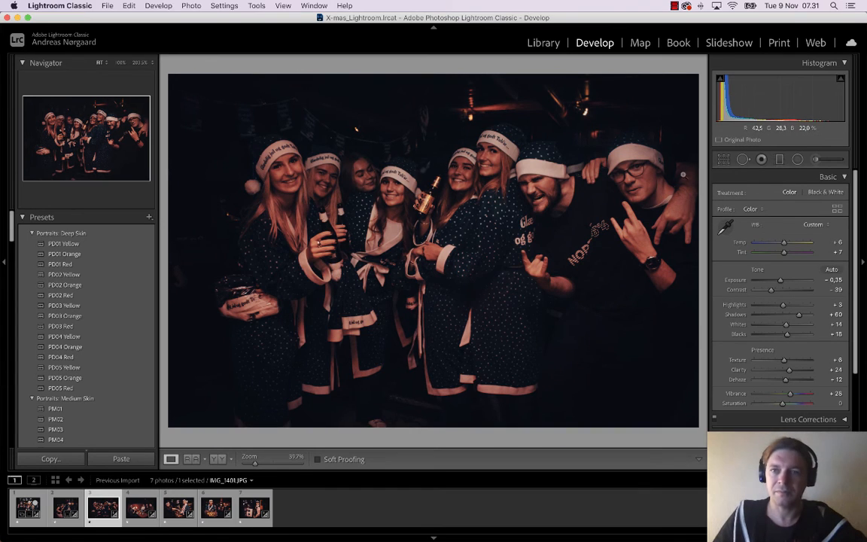
key(r)
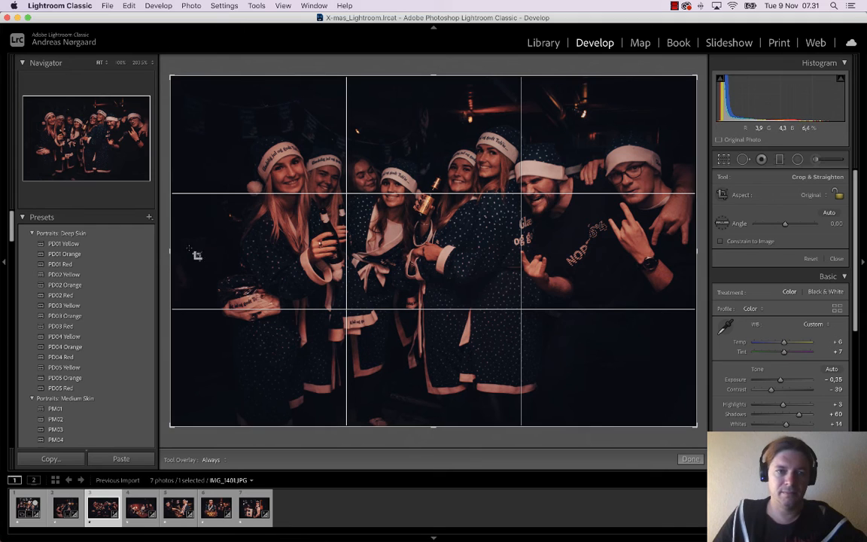
drag(170, 250, 189, 250)
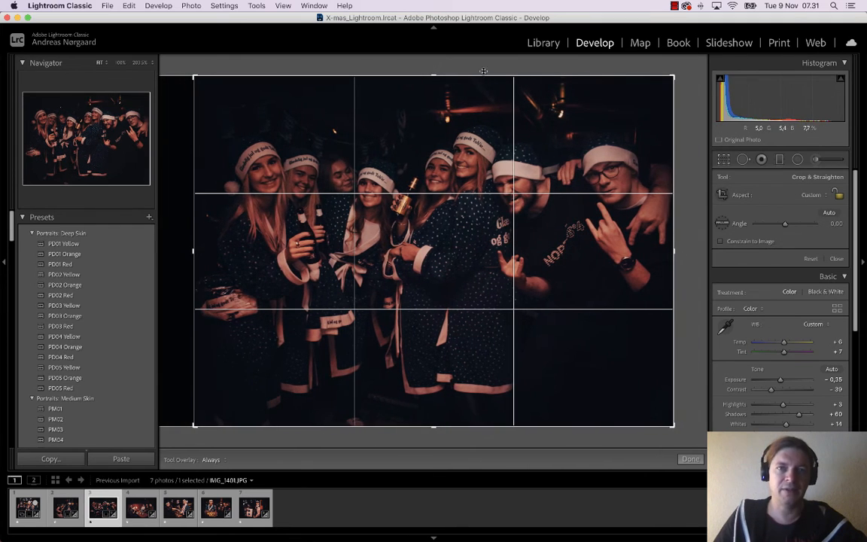
drag(433, 74, 434, 87)
key(Return)
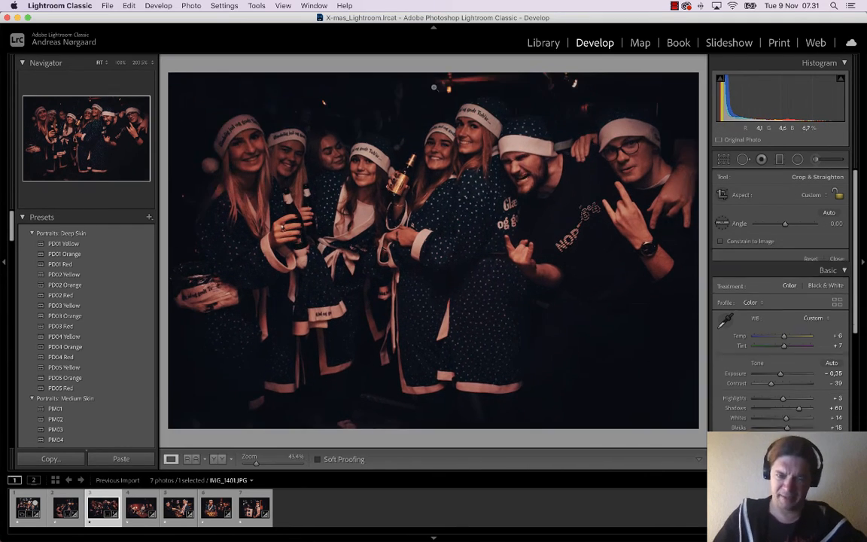
drag(779, 280, 781, 280)
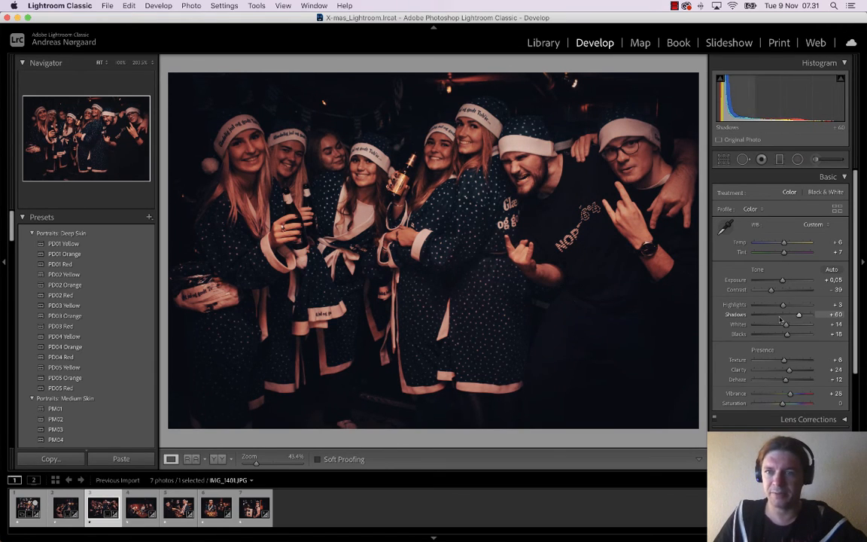
drag(771, 290, 802, 315)
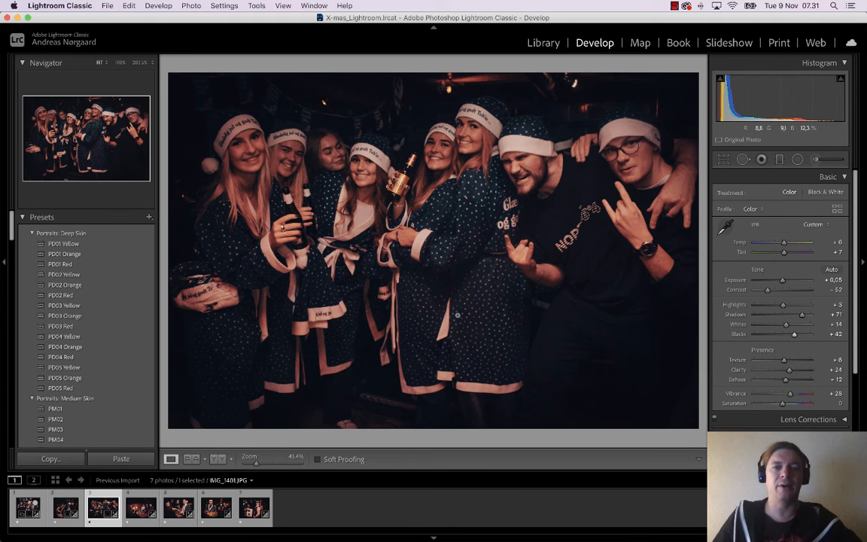
Crop the fourth photo to a wide frame, trimming about a quarter off the top and a little off both sides
key(Right)
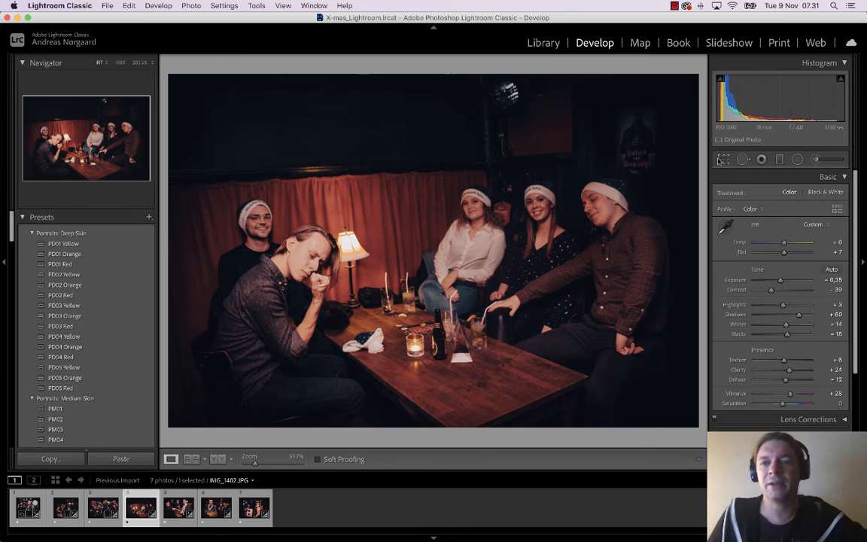
key(r)
drag(436, 75, 433, 121)
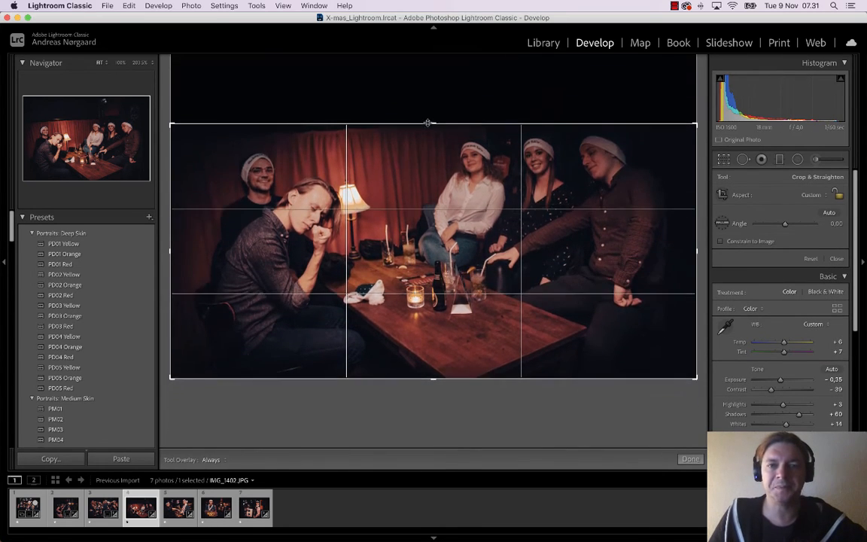
drag(172, 252, 186, 252)
drag(672, 246, 663, 250)
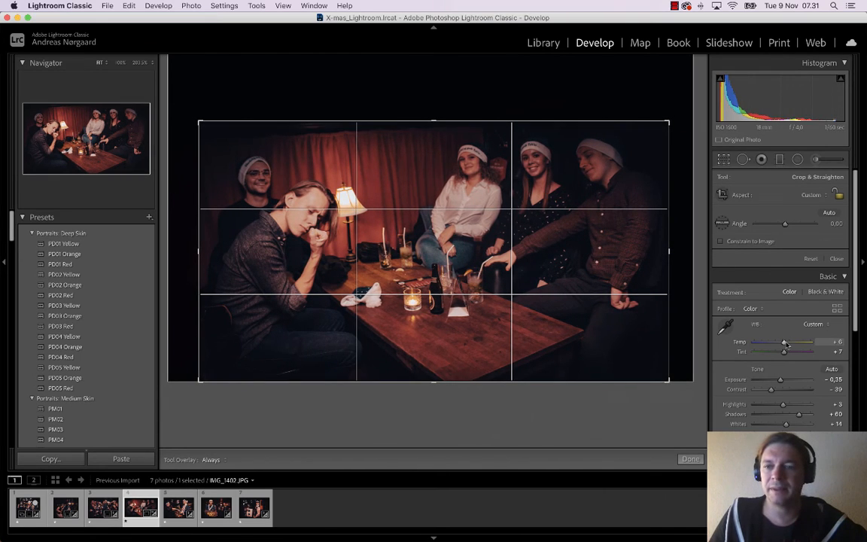
Set the fourth photo's Temp to +4 and Exposure to 0.00, and apply its crop
drag(788, 344, 782, 344)
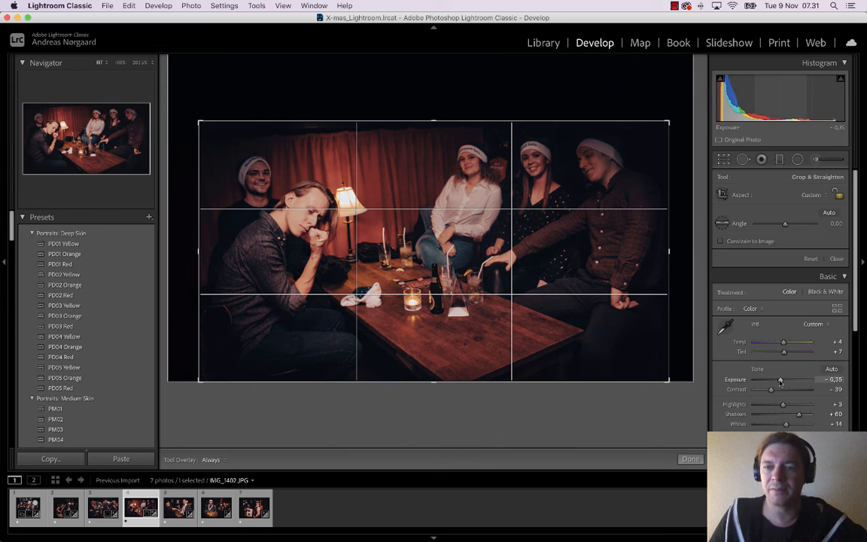
drag(780, 380, 784, 381)
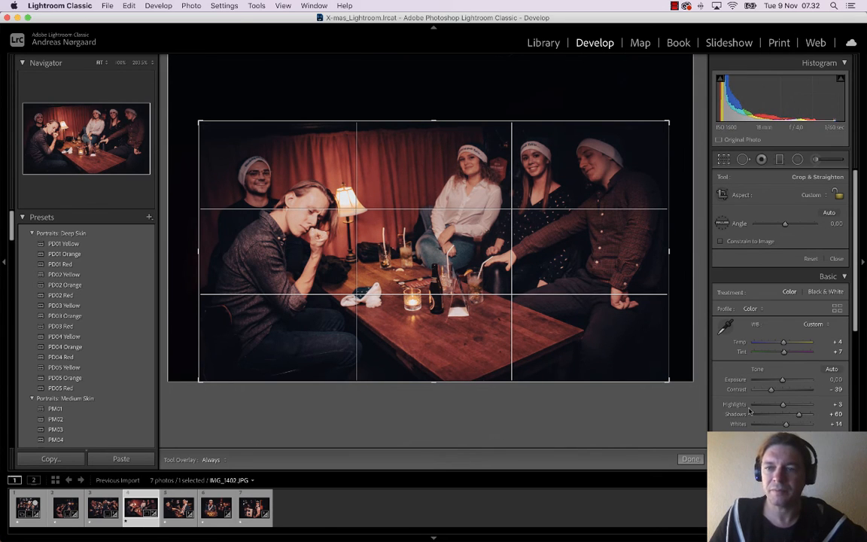
double_click(557, 344)
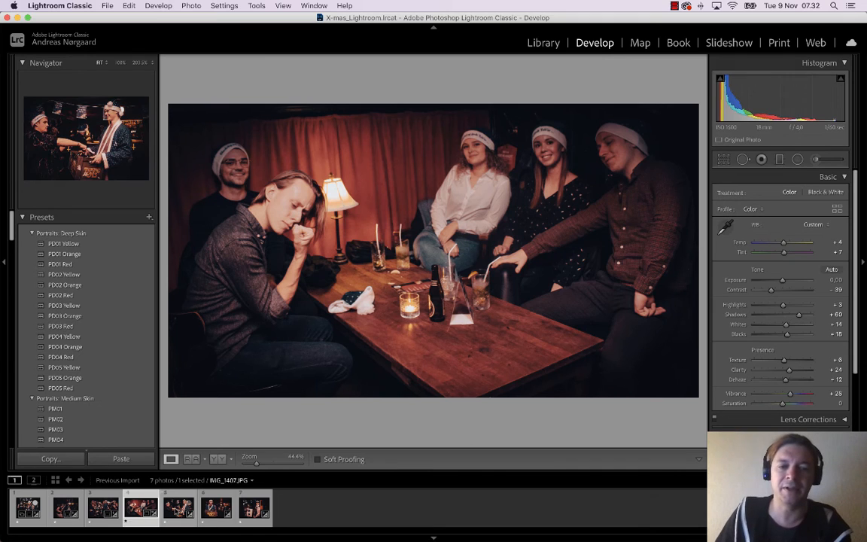
Crop the fifth photo, trimming about a tenth off its right side
click(192, 508)
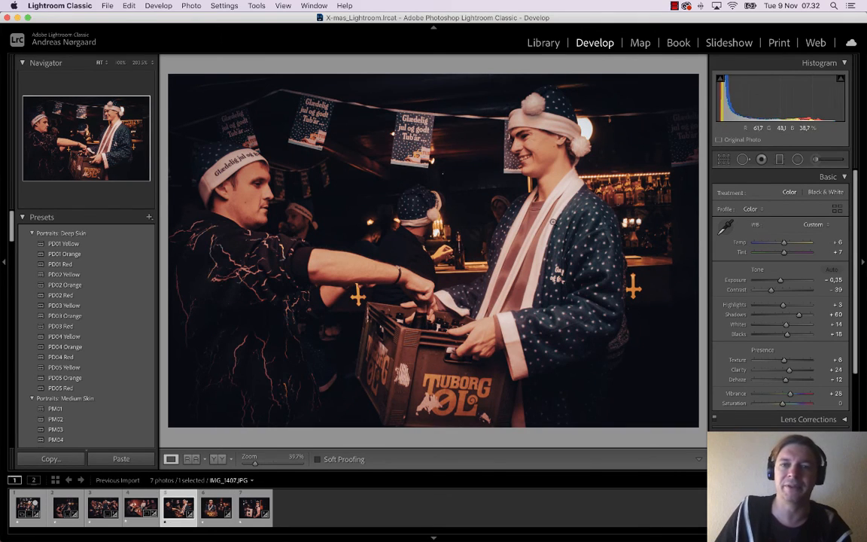
click(743, 160)
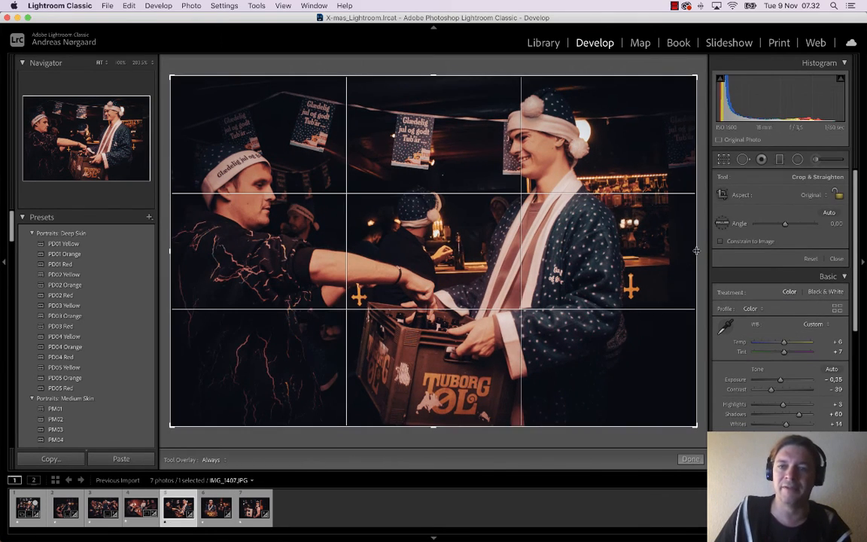
drag(695, 250, 678, 253)
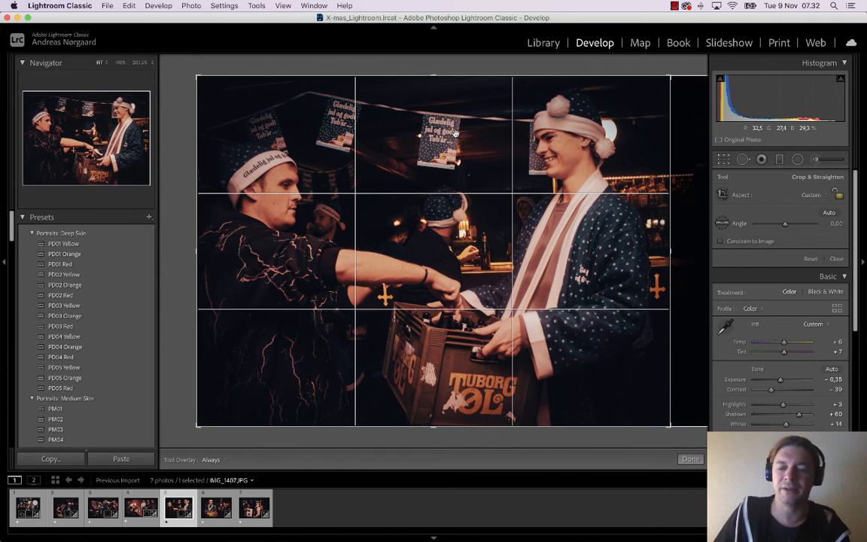
key(Return)
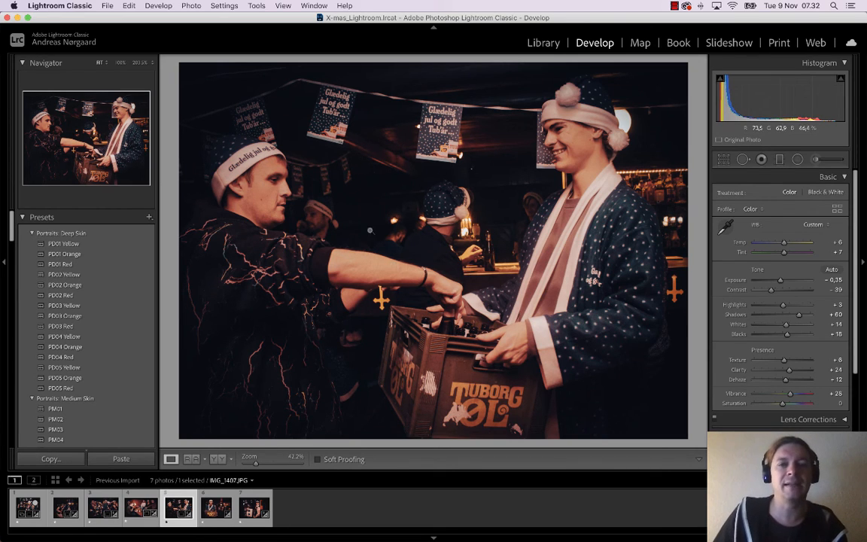
Open the Watermark Editor, load the Rocken_logo_ver2 preset and review its opacity, size, inset and anchor settings
click(85, 6)
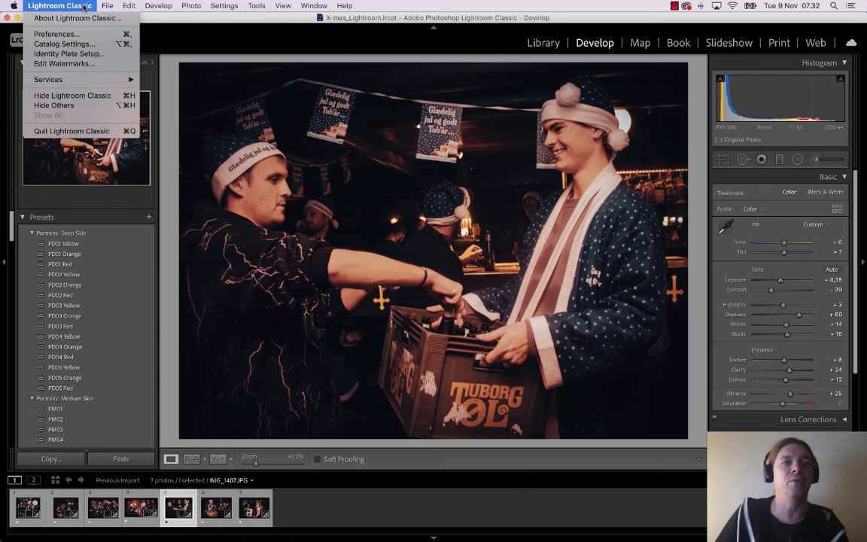
click(75, 64)
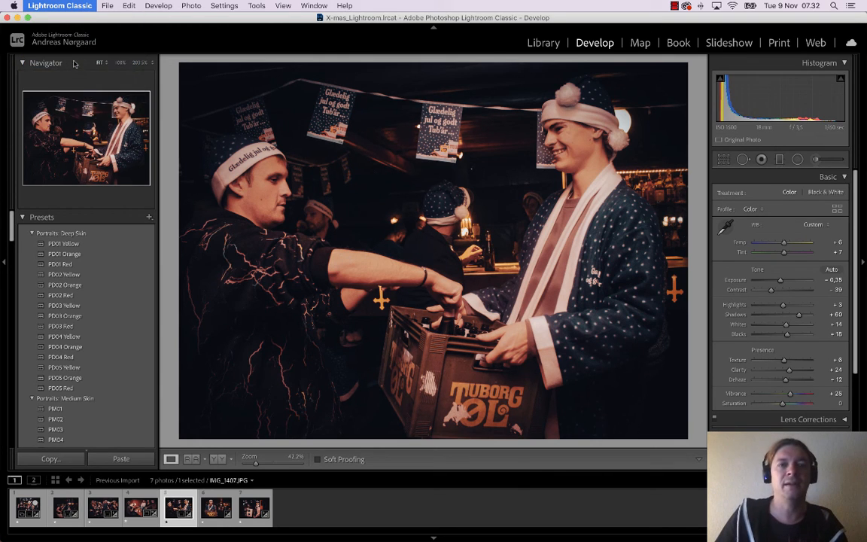
click(294, 107)
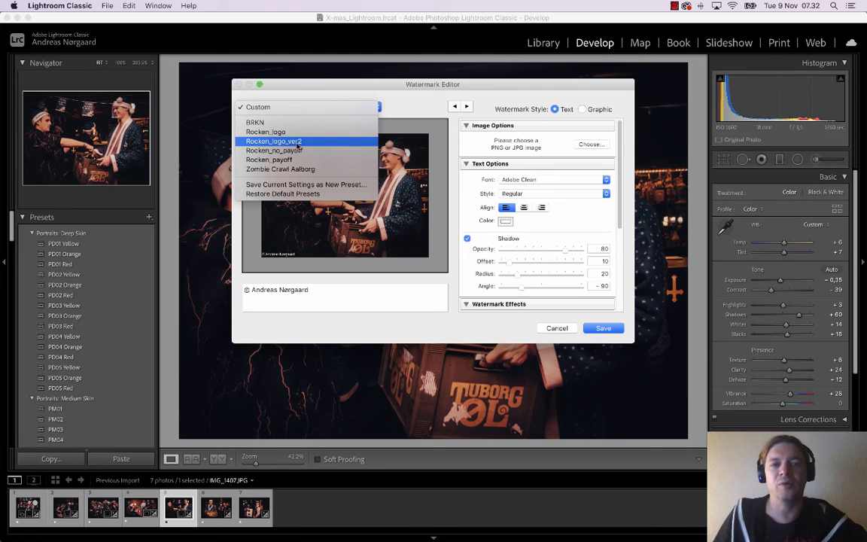
click(303, 143)
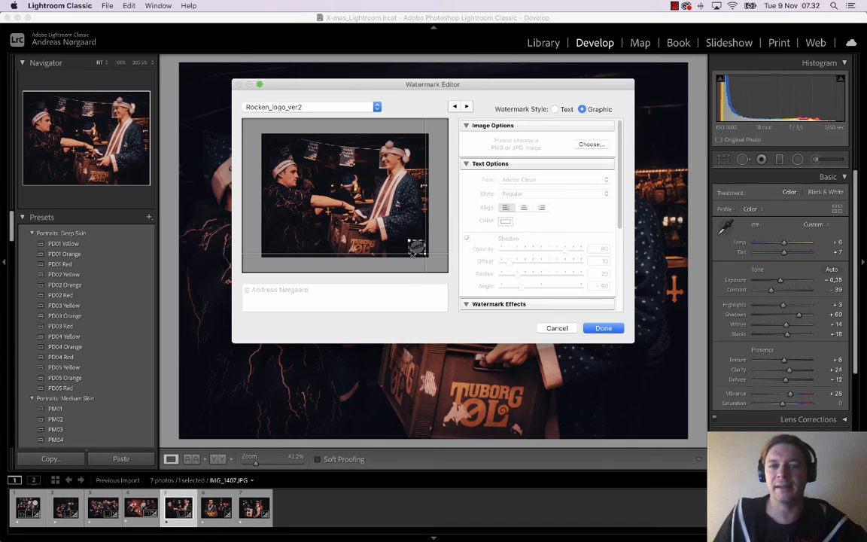
scroll(494, 281, down, 5)
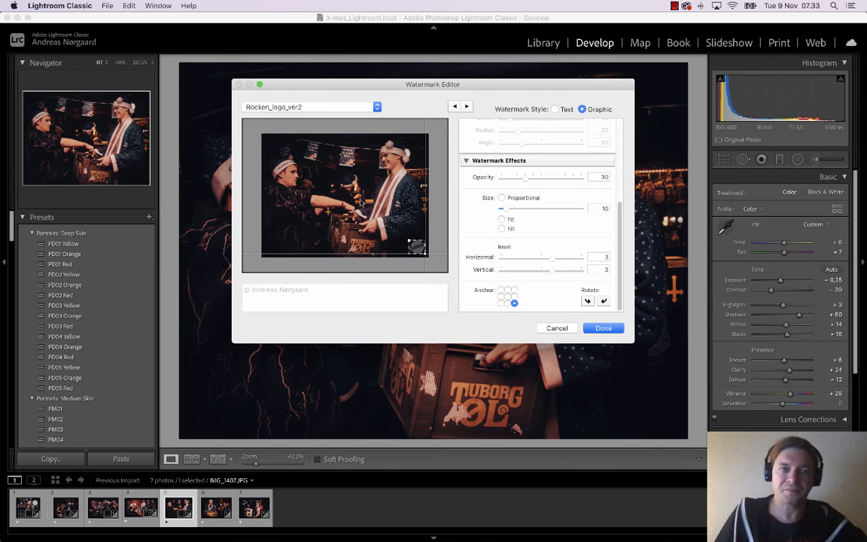
Check the available watermark presets, keep Rocken_logo_ver2 and switch the watermark style to Text
click(332, 110)
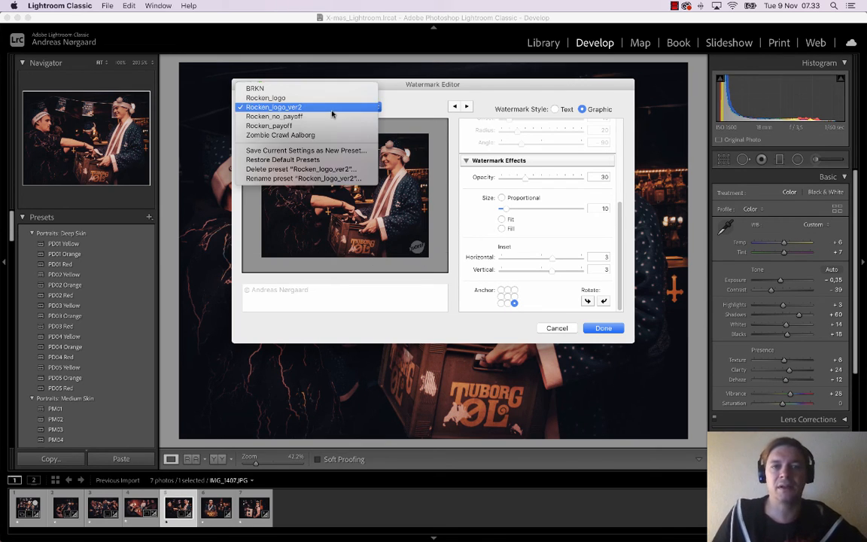
click(316, 110)
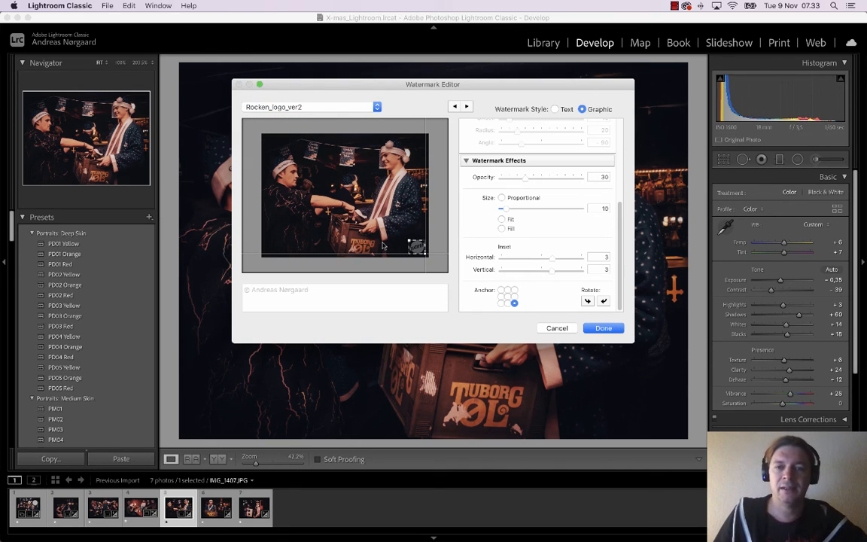
click(555, 109)
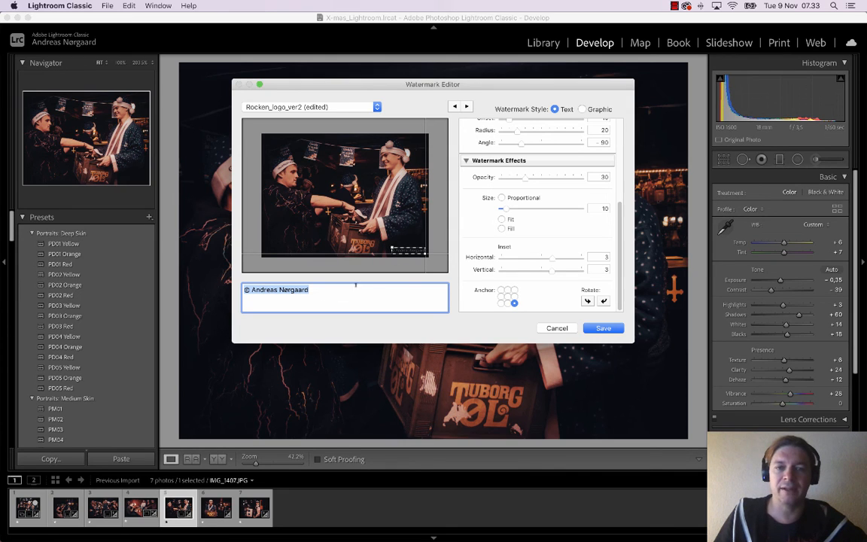
Review the options for saving the watermark settings as a preset, and save the edited text watermark to close the Watermark Editor
click(369, 108)
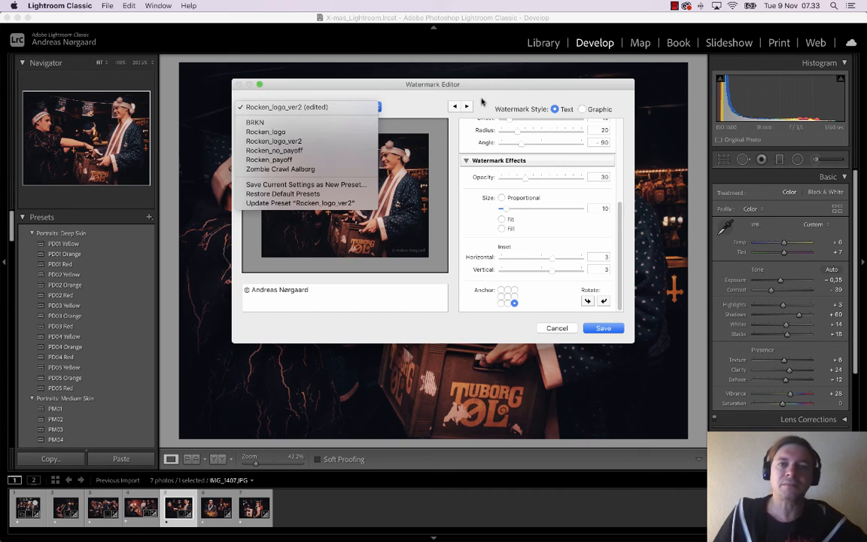
click(512, 104)
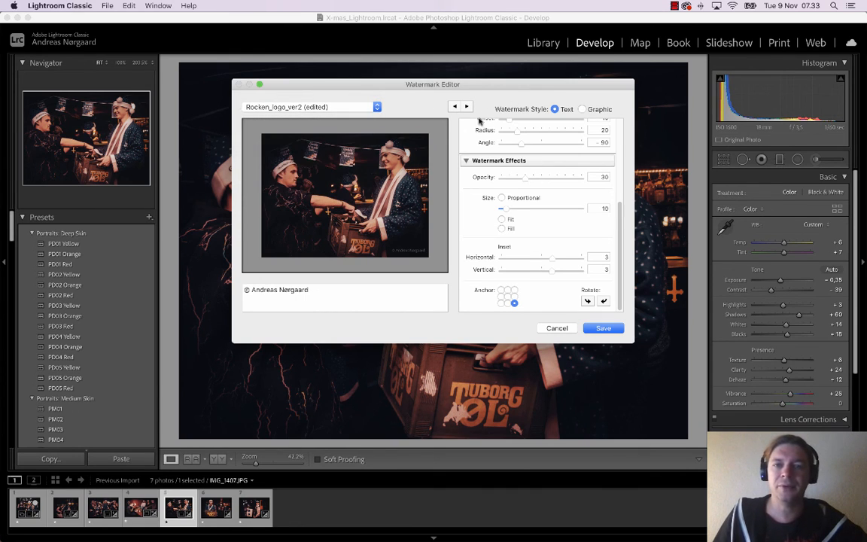
click(343, 105)
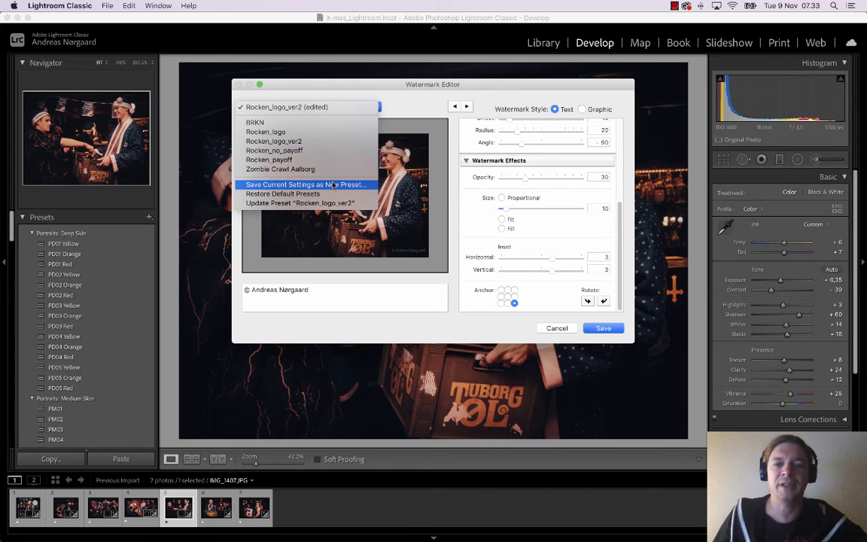
click(450, 94)
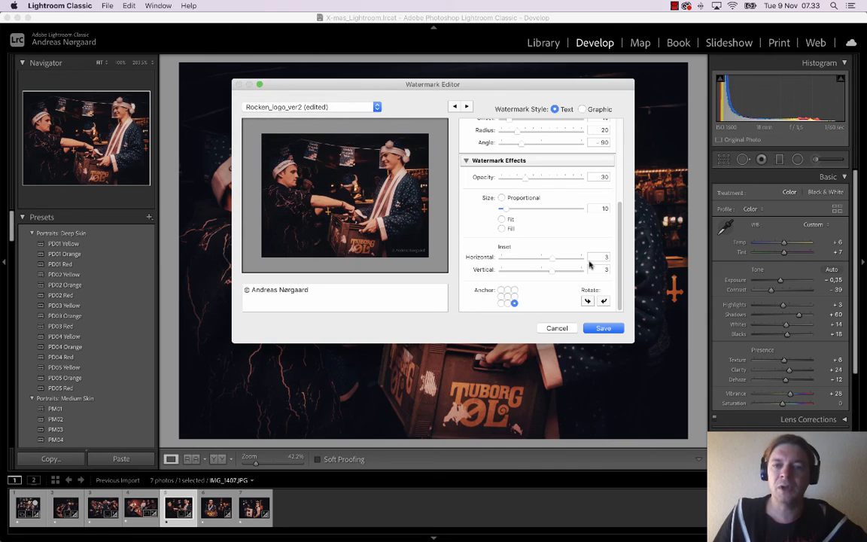
click(601, 328)
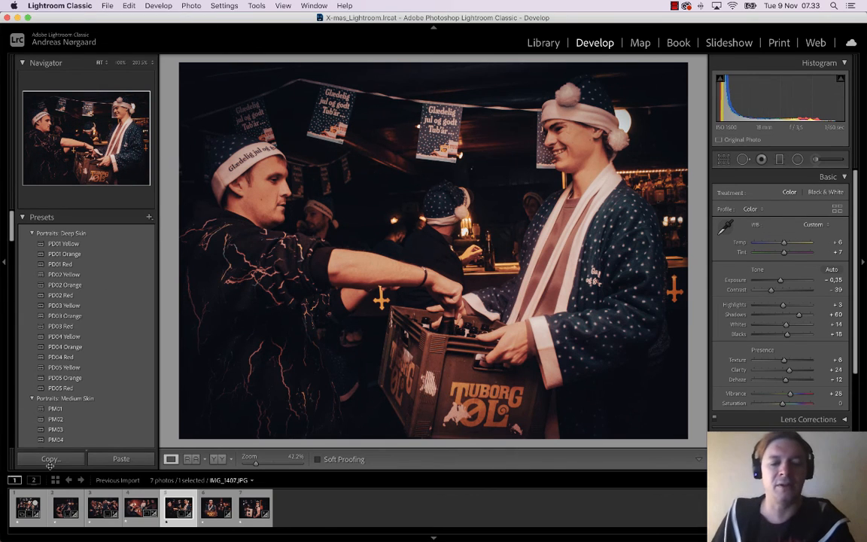
Select all seven photos in the filmstrip and open the export settings for them
key(super+a)
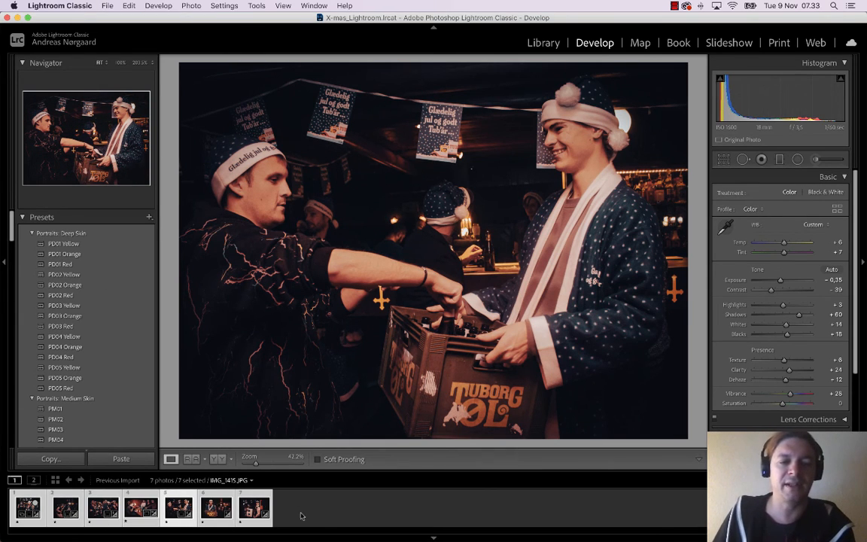
click(106, 6)
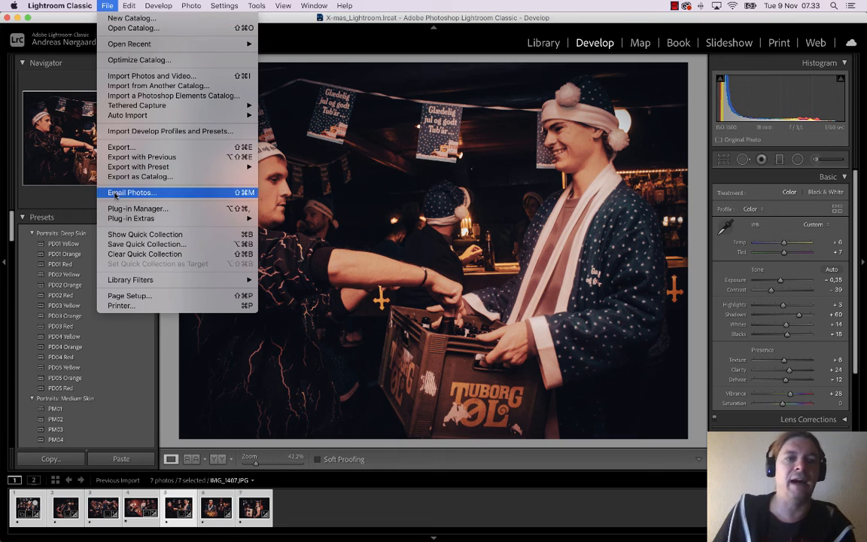
click(131, 149)
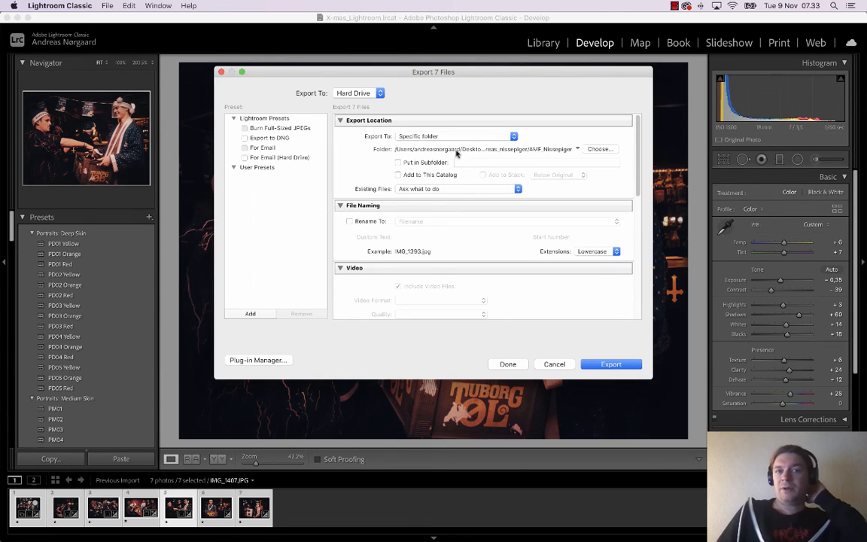
Set the export location to the same folder as the original photo, in a subfolder named Lightroom
click(425, 137)
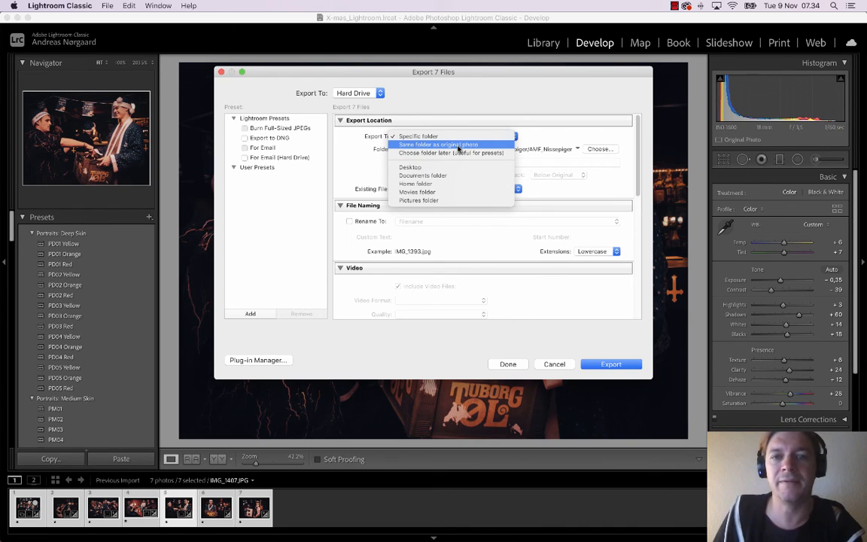
click(566, 141)
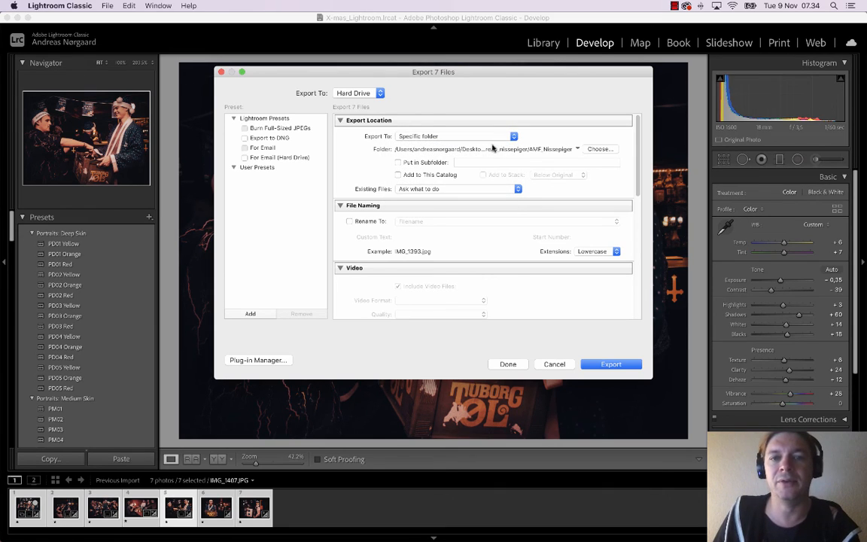
click(397, 163)
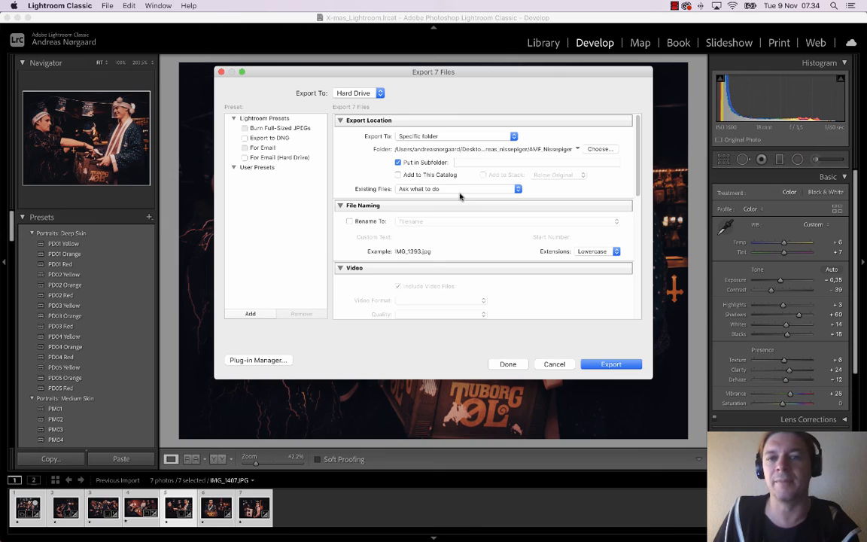
click(420, 136)
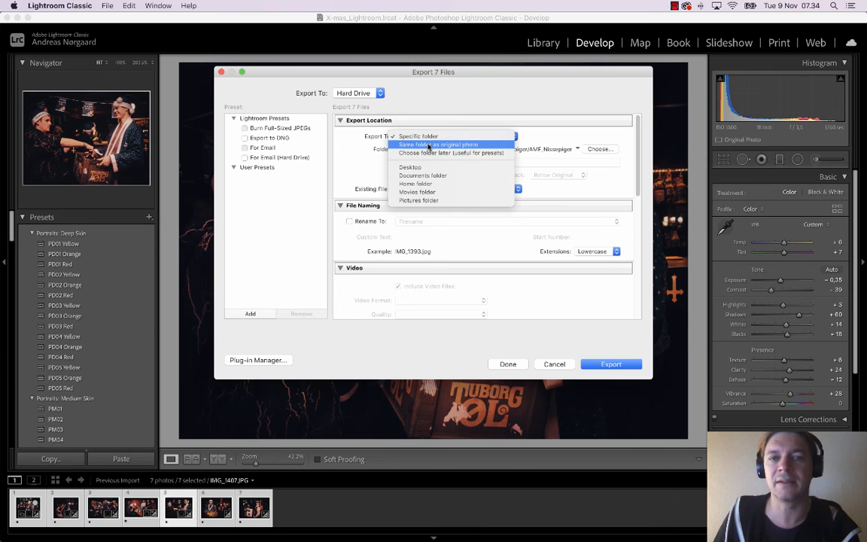
click(429, 145)
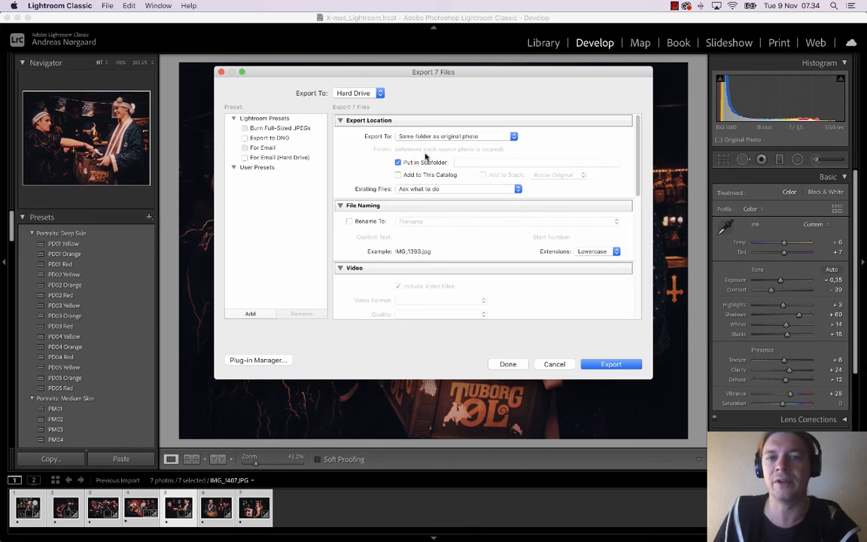
click(454, 164)
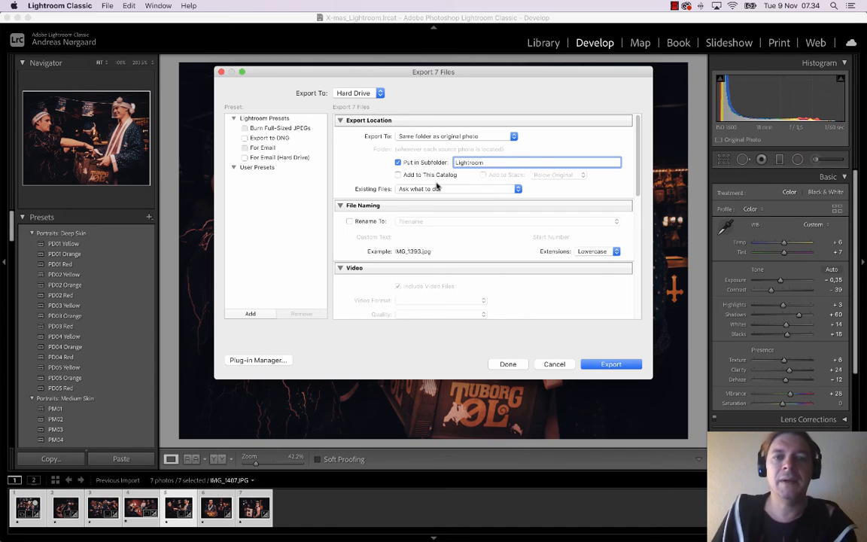
Turn on renaming for the exported files and choose the Filename - Sequence naming template
scroll(418, 233, down, 2)
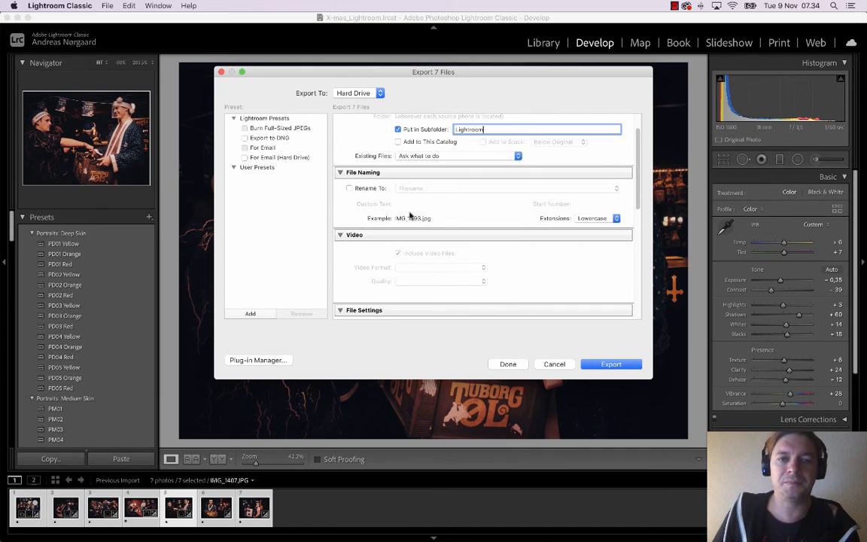
click(349, 188)
click(419, 190)
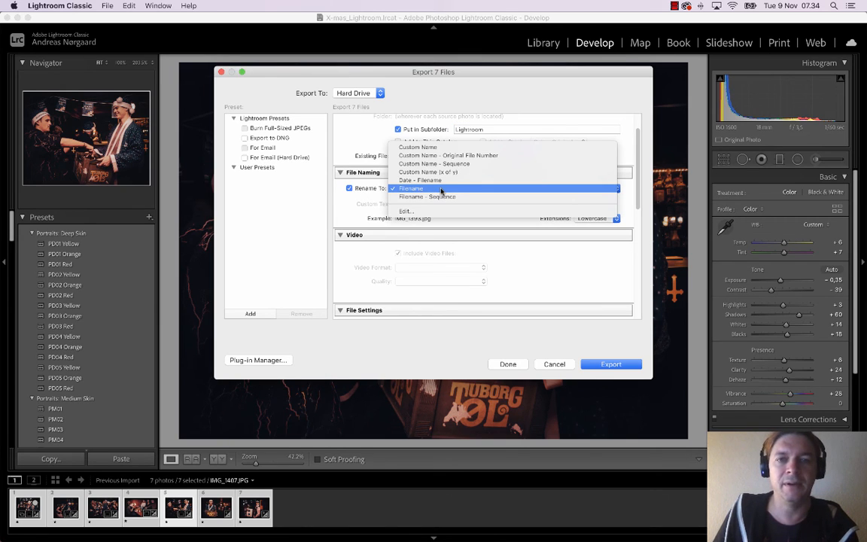
click(352, 211)
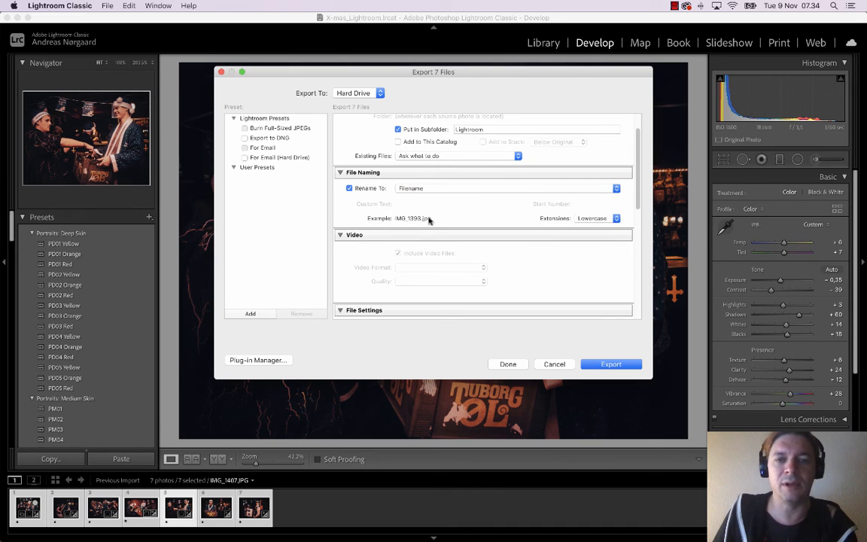
click(425, 191)
click(426, 197)
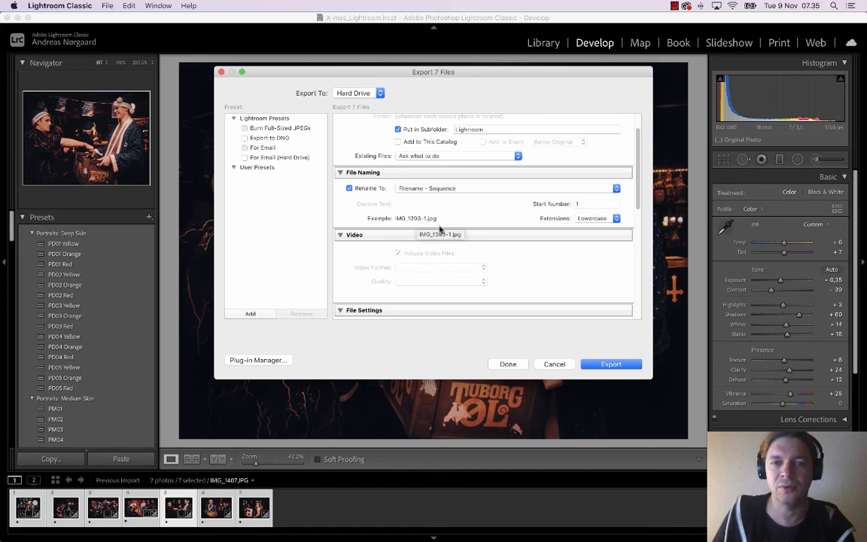
Review the image formats and color space profiles in the file settings, keeping JPEG and sRGB
scroll(448, 226, down, 3)
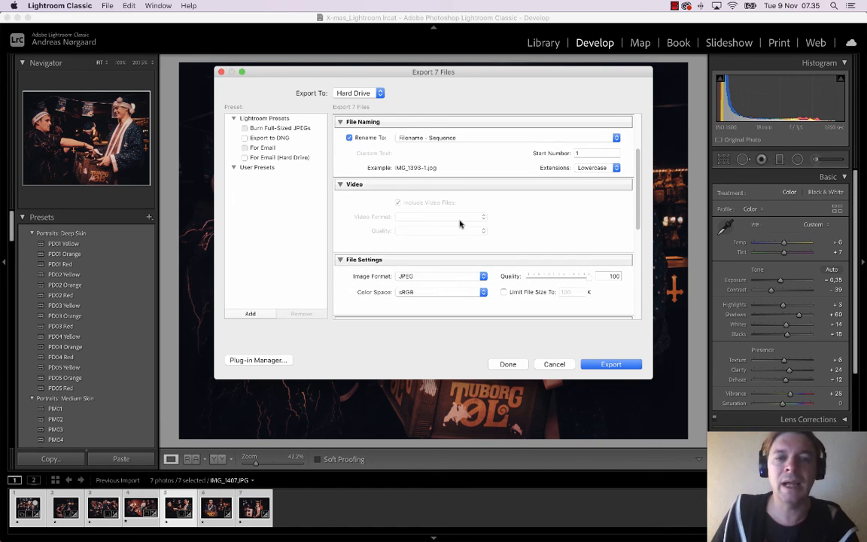
scroll(460, 223, down, 3)
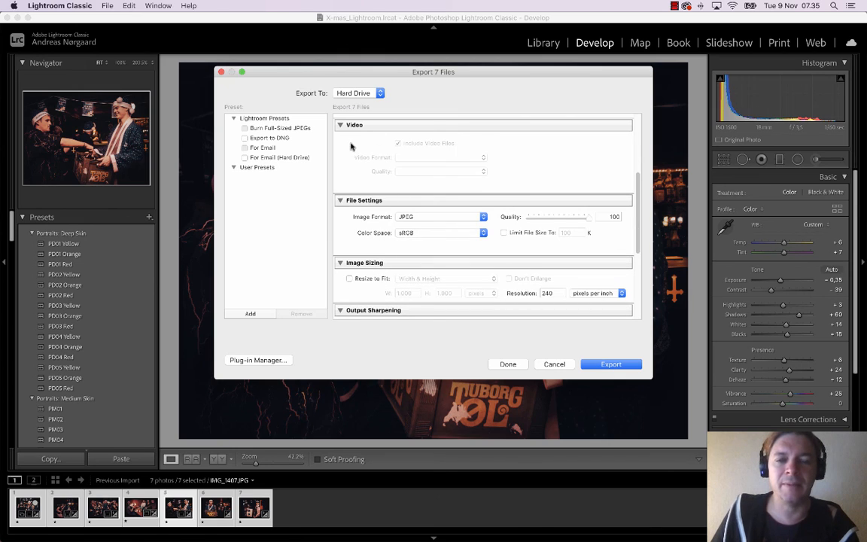
scroll(427, 208, down, 2)
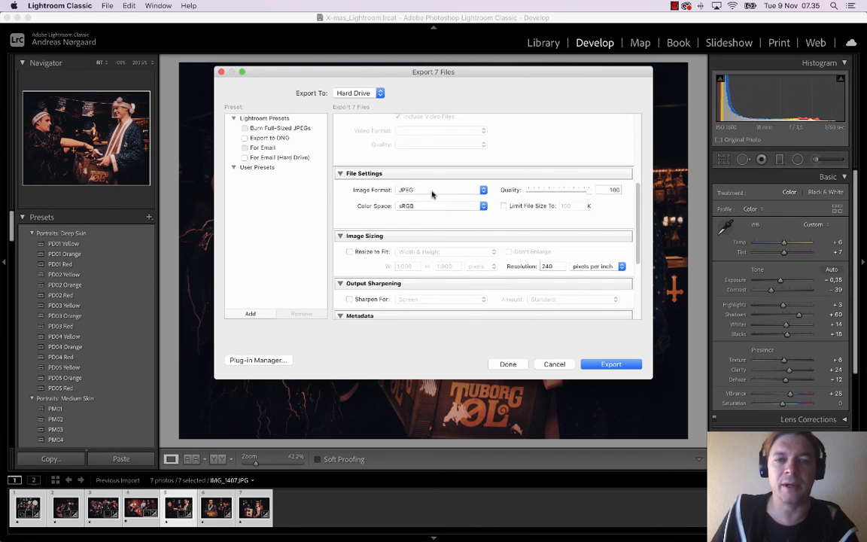
click(432, 192)
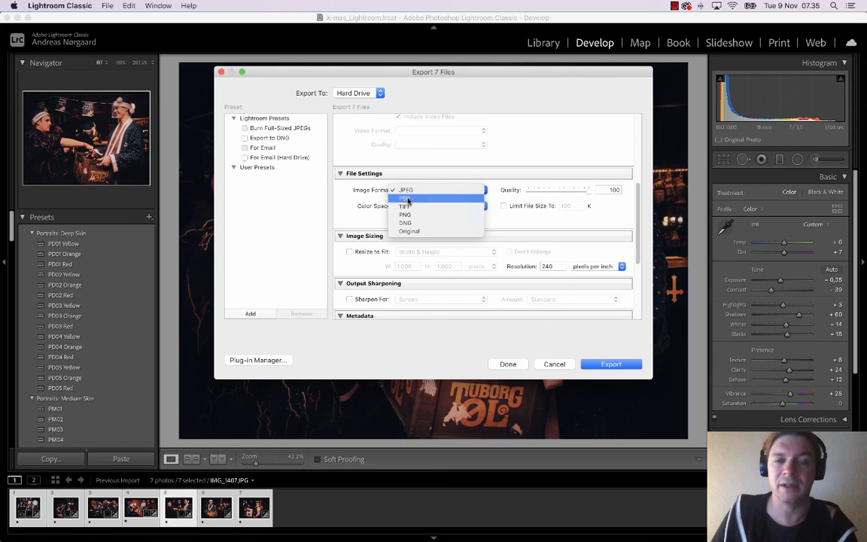
click(406, 189)
click(430, 205)
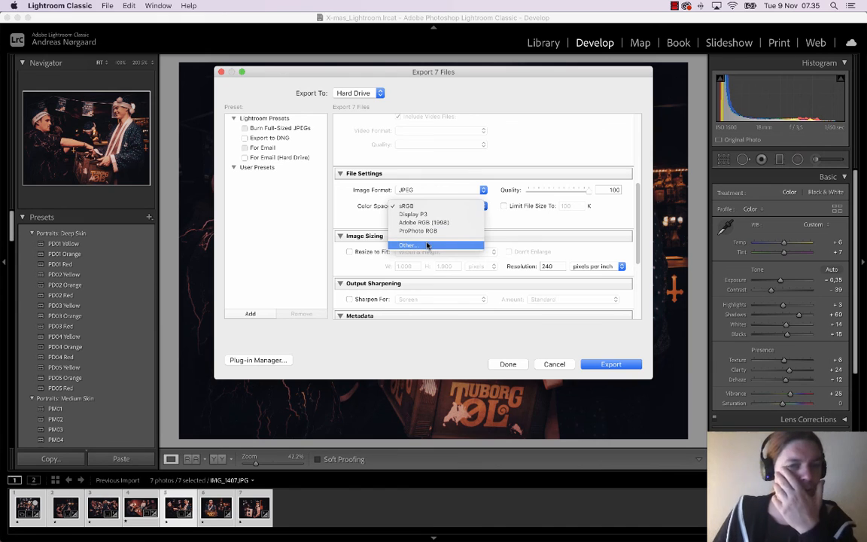
click(428, 245)
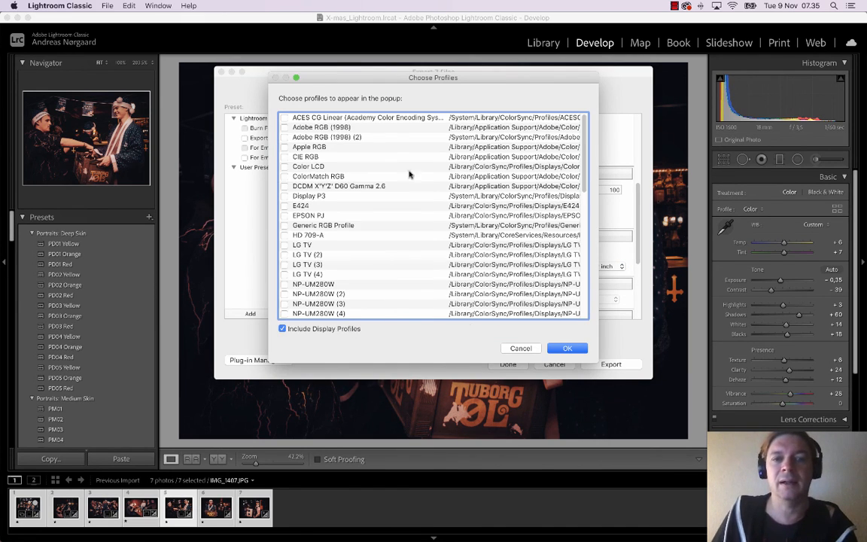
key(Escape)
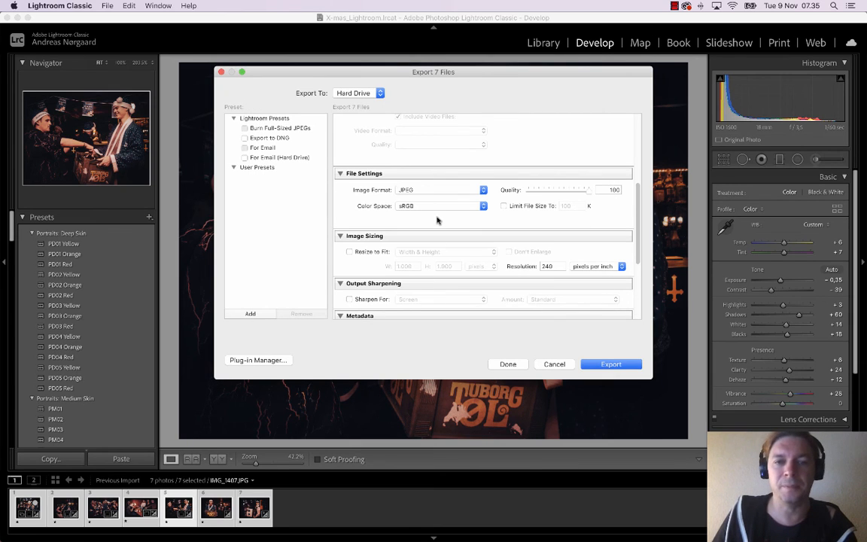
Review the image sizing, sharpening and metadata export options, keeping All Metadata included
scroll(435, 226, down, 3)
scroll(434, 233, down, 2)
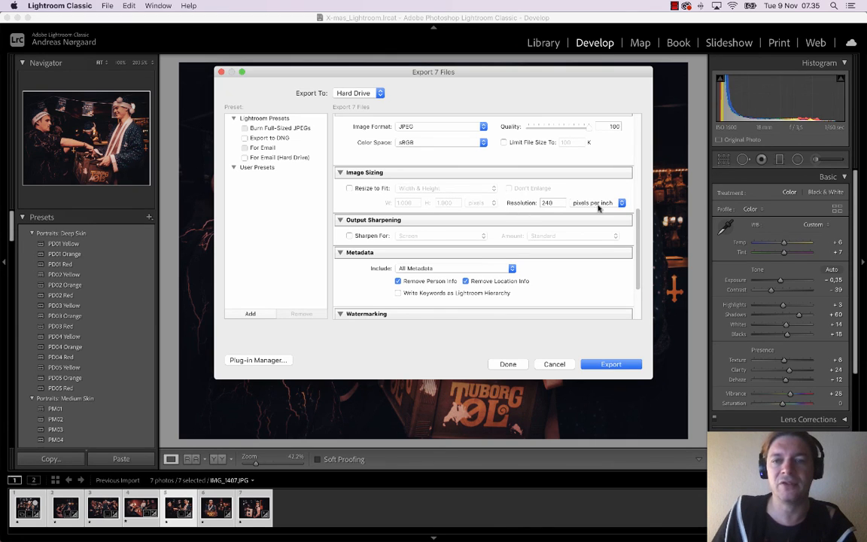
scroll(481, 256, down, 3)
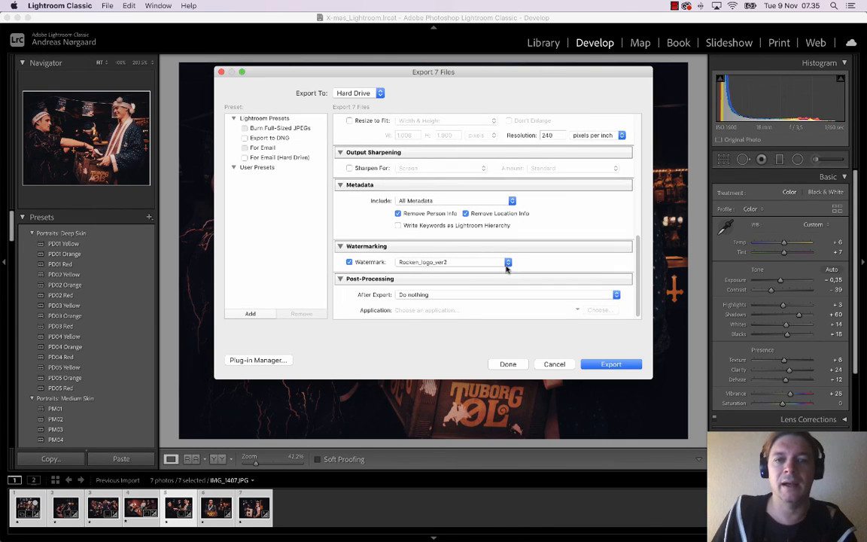
click(398, 211)
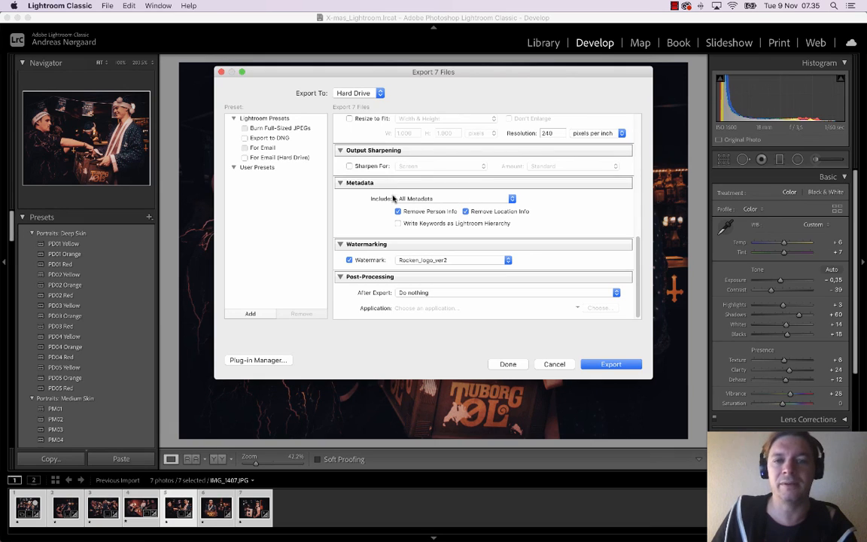
click(511, 198)
click(524, 200)
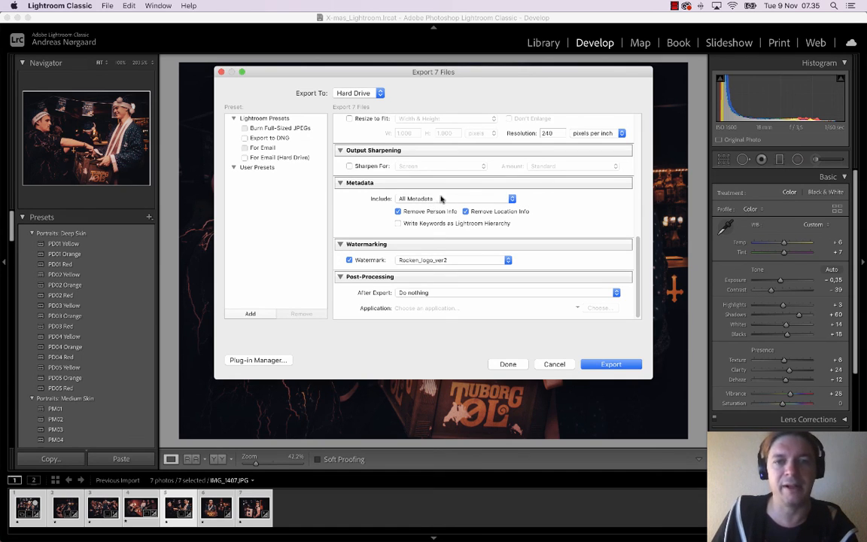
click(514, 199)
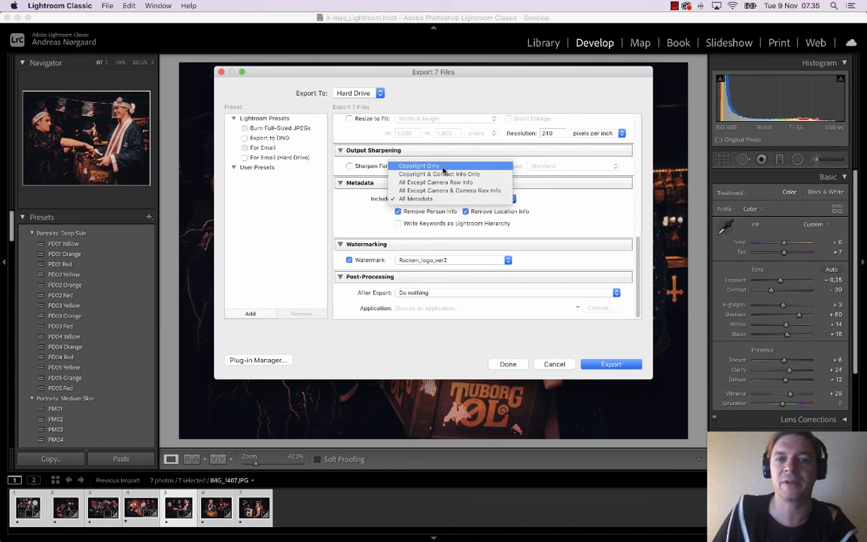
click(535, 209)
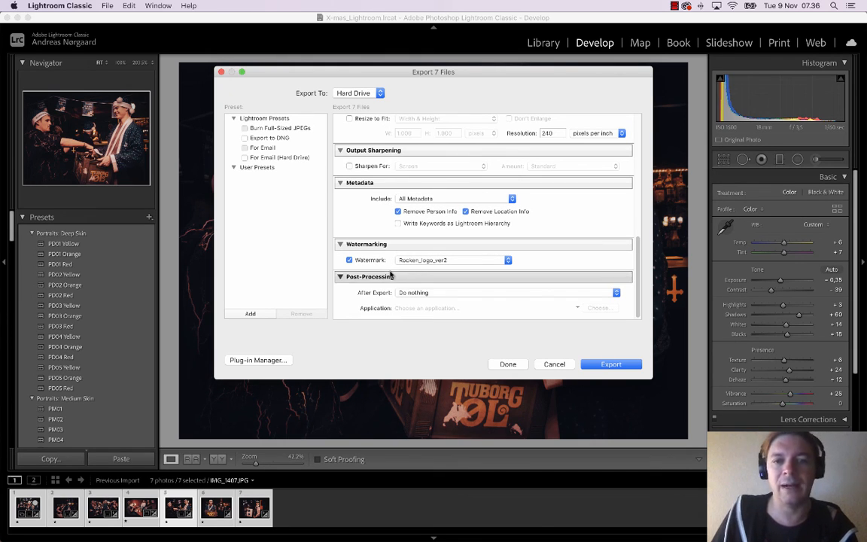
Check the watermarks available for the export and keep Rocken_logo_ver2 selected
click(449, 260)
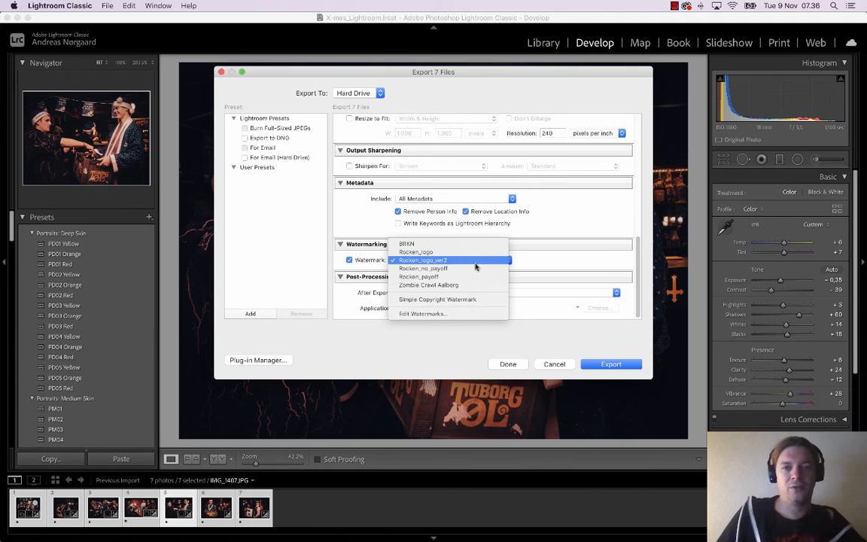
click(365, 260)
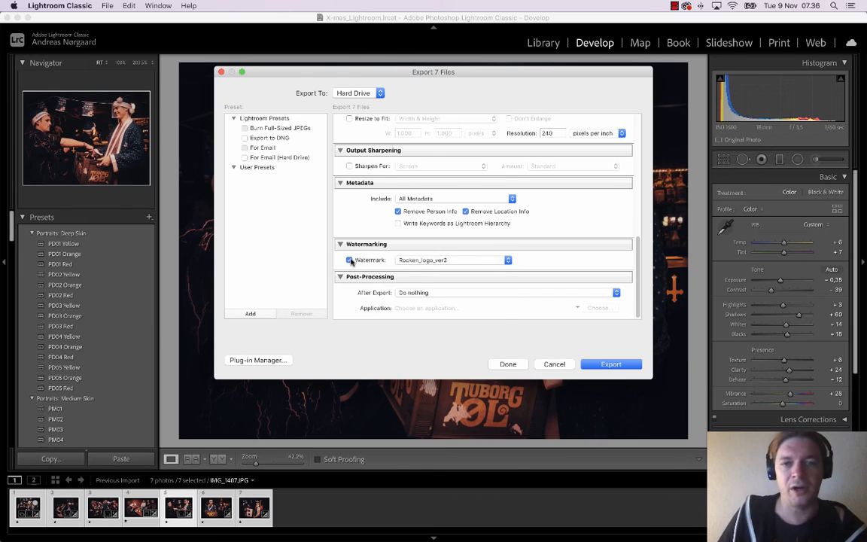
click(422, 260)
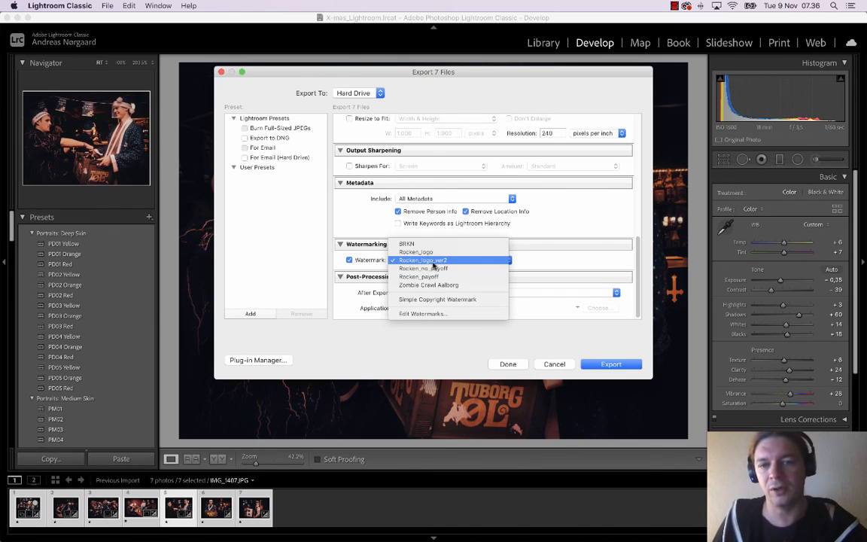
click(540, 265)
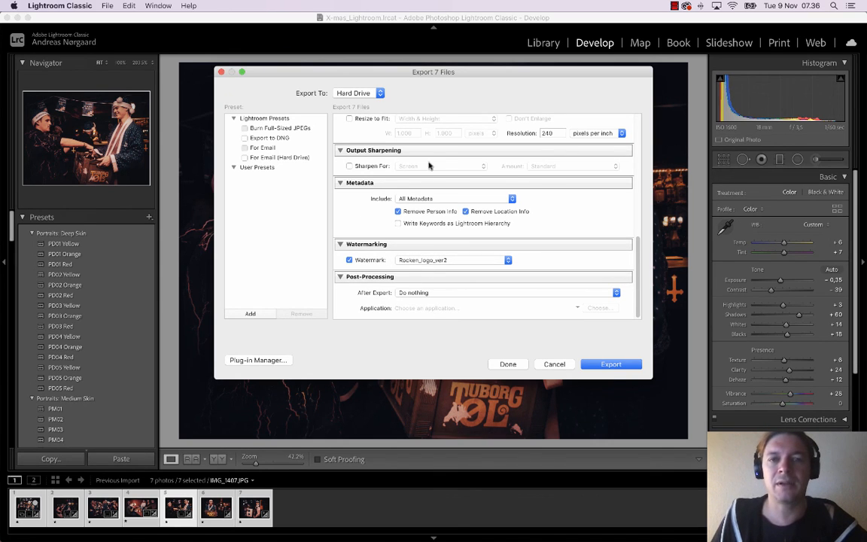
Recheck the export settings and export the seven selected photos to the hard drive as JPEGs
scroll(371, 261, up, 10)
scroll(371, 261, down, 5)
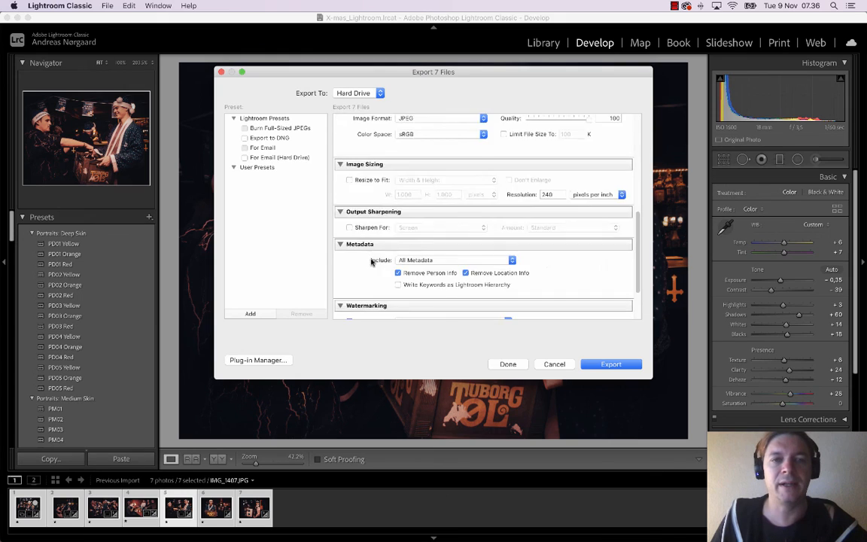
scroll(371, 261, down, 3)
click(611, 363)
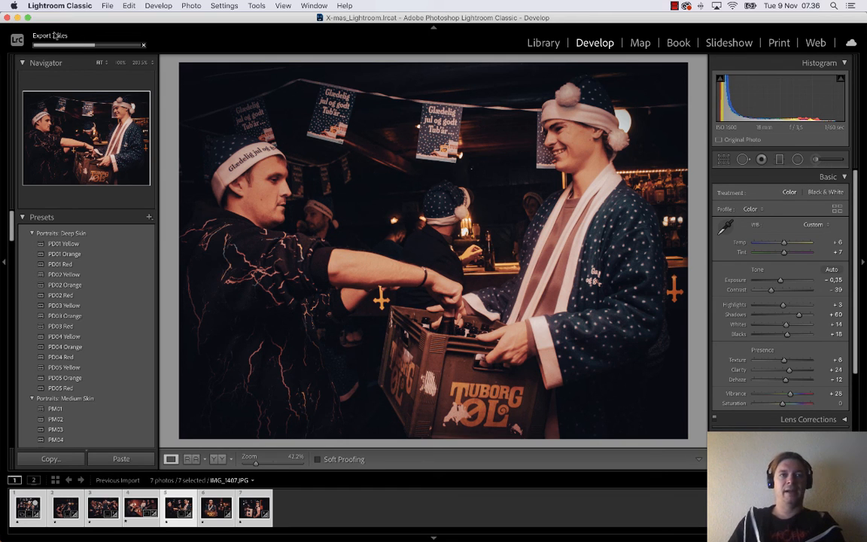
Minimize Lightroom and open the exported Lightroom subfolder inside the Reviewed folder on the desktop
click(17, 17)
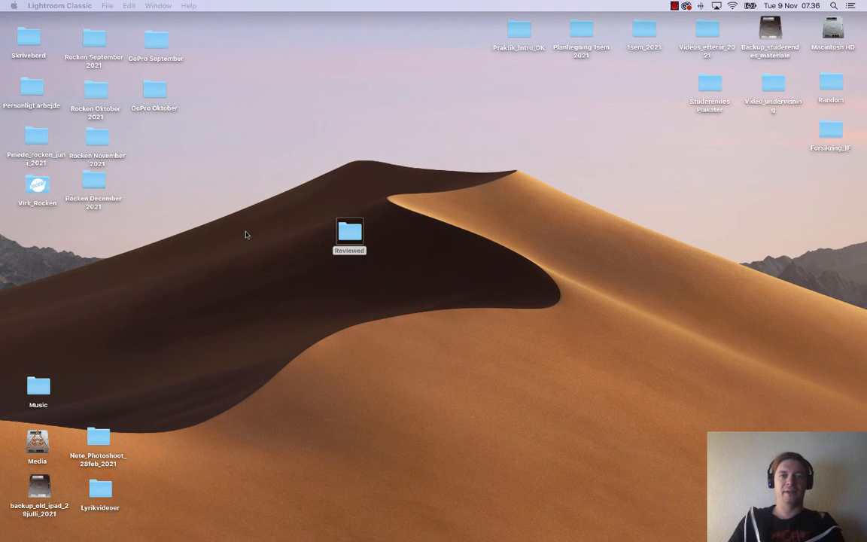
double_click(349, 229)
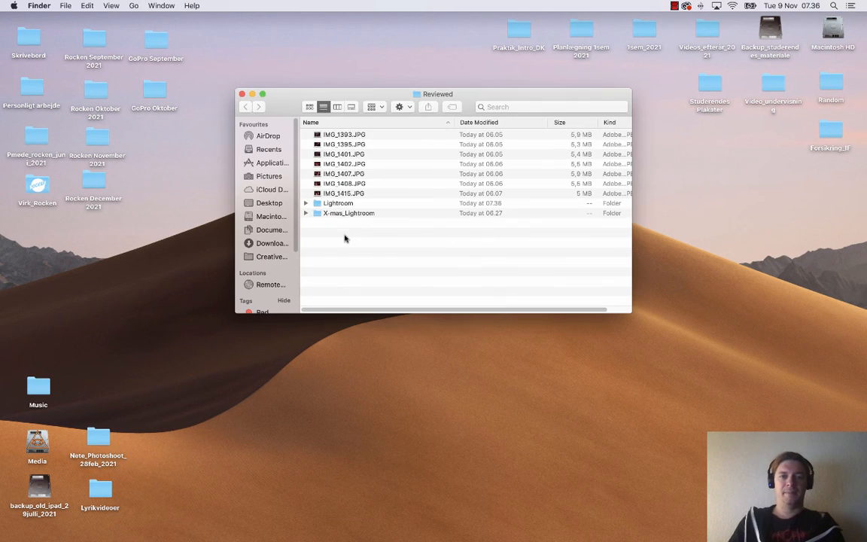
click(306, 203)
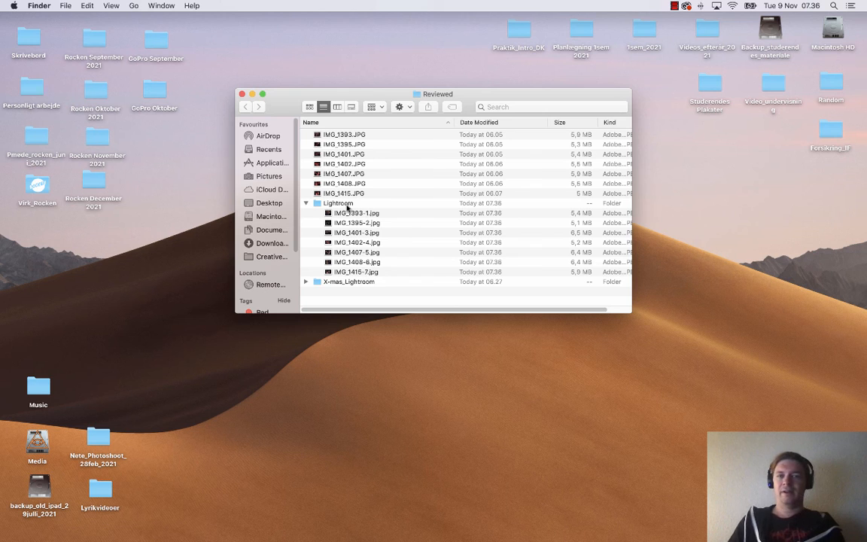
double_click(331, 203)
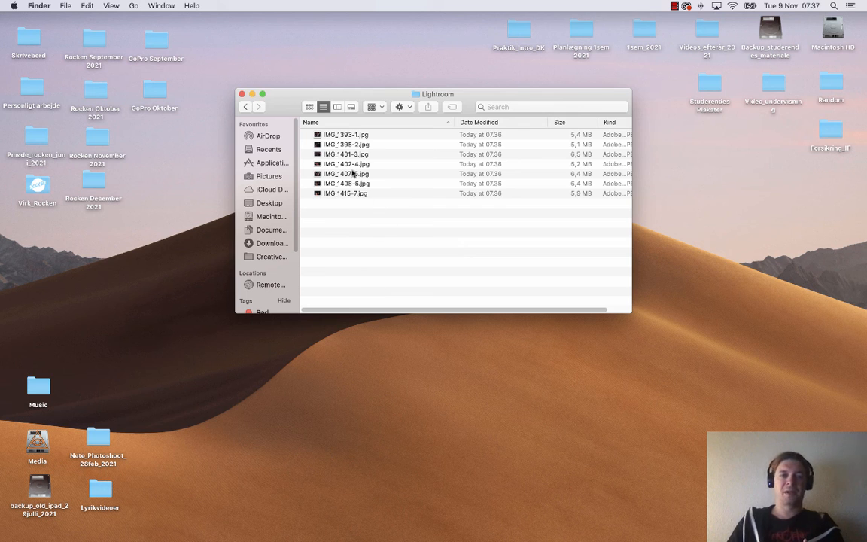
click(348, 143)
click(349, 134)
right_click(348, 134)
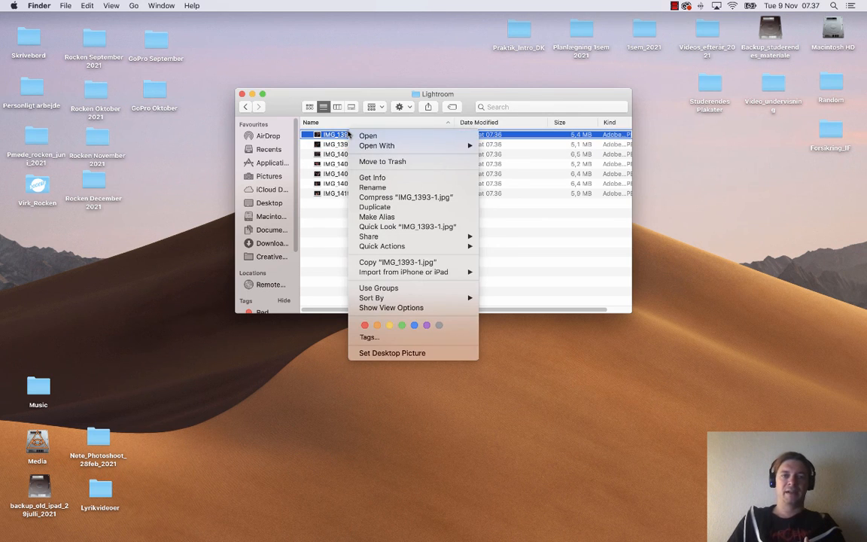
mouse_move(451, 145)
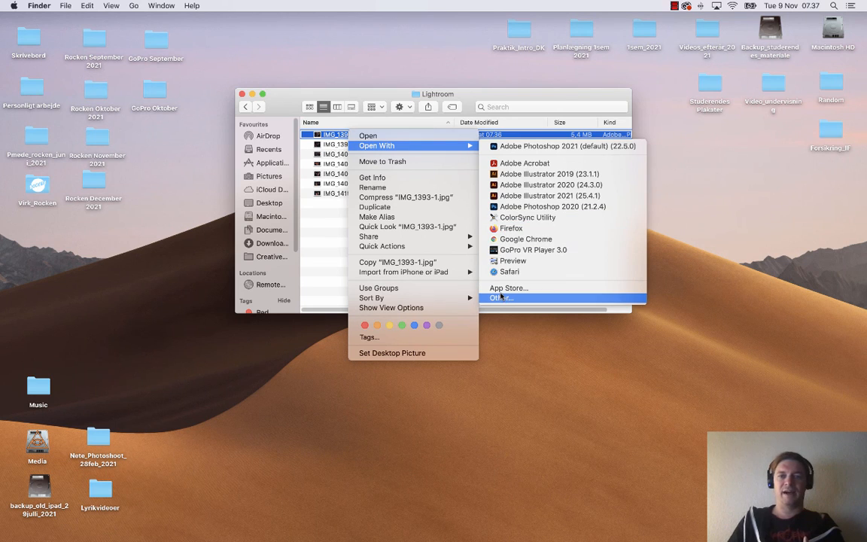
click(333, 230)
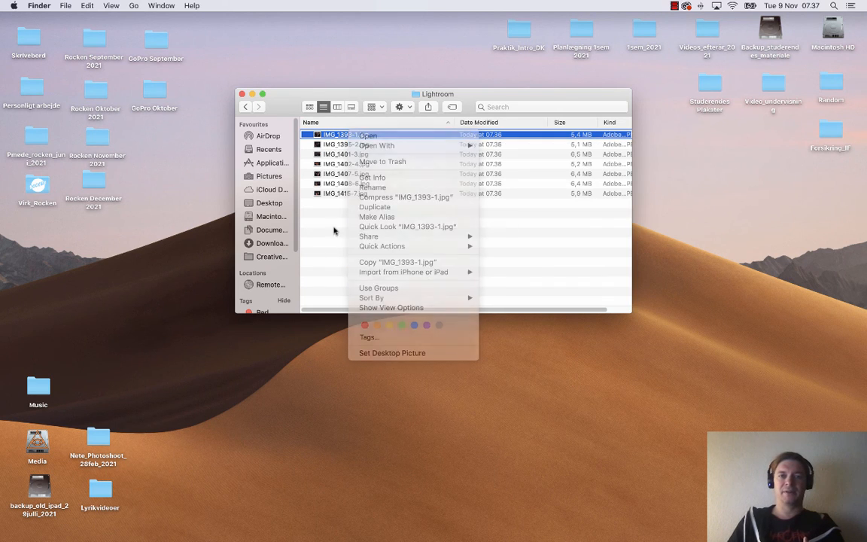
Open IMG_1393-1.jpg in Adobe Bridge and view the exported photos full screen, one after another, to check the edits and watermark
drag(356, 137, 180, 529)
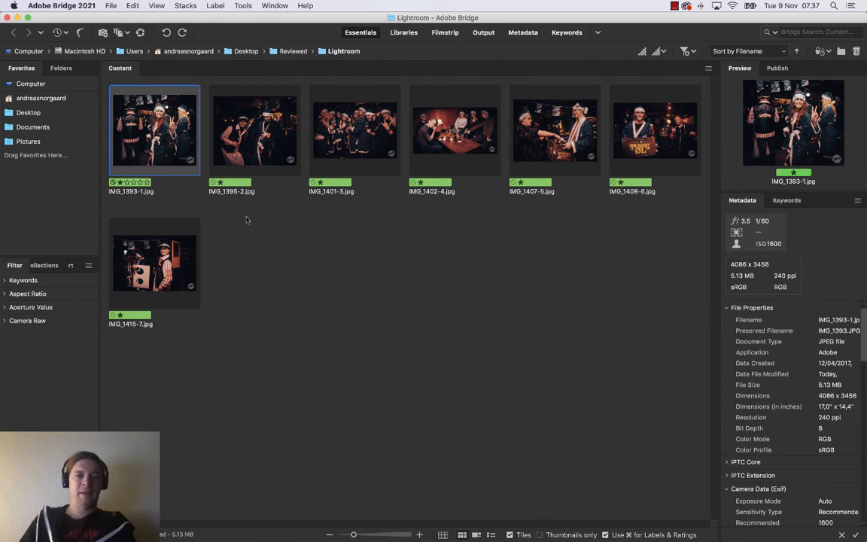
key(space)
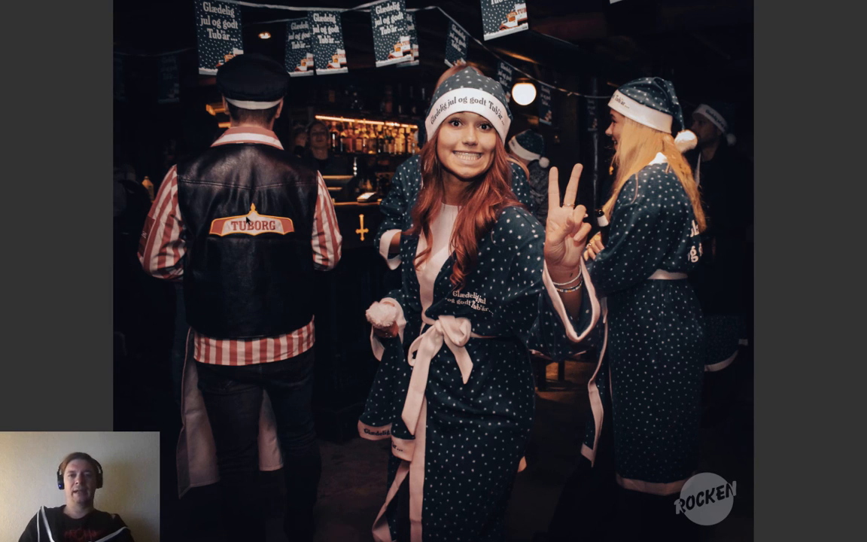
key(Right)
key(Right)
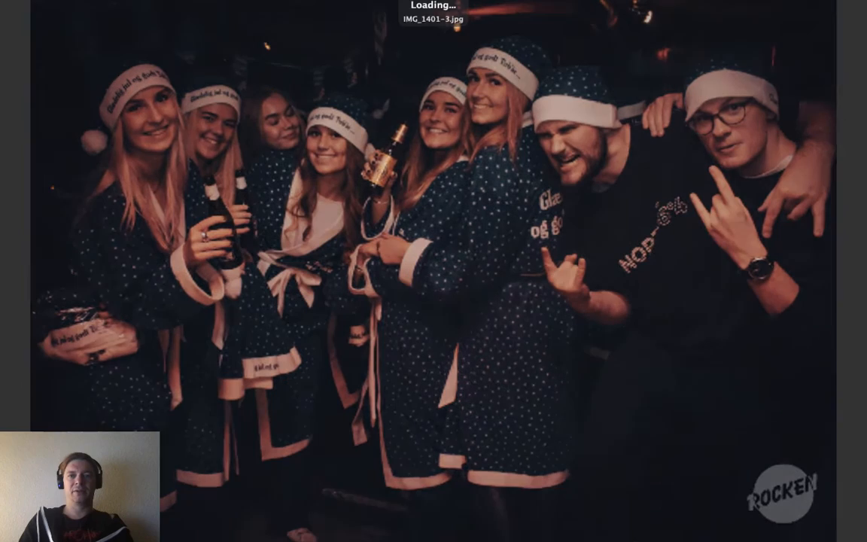
key(Right)
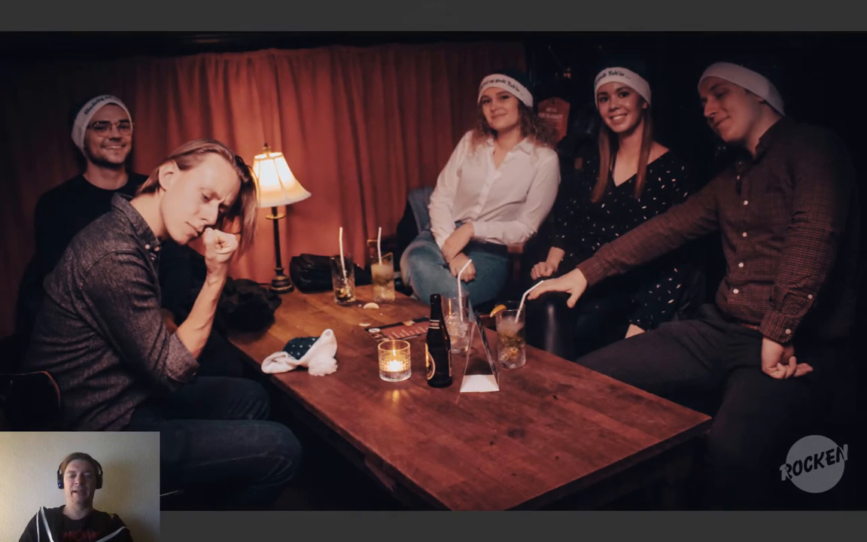